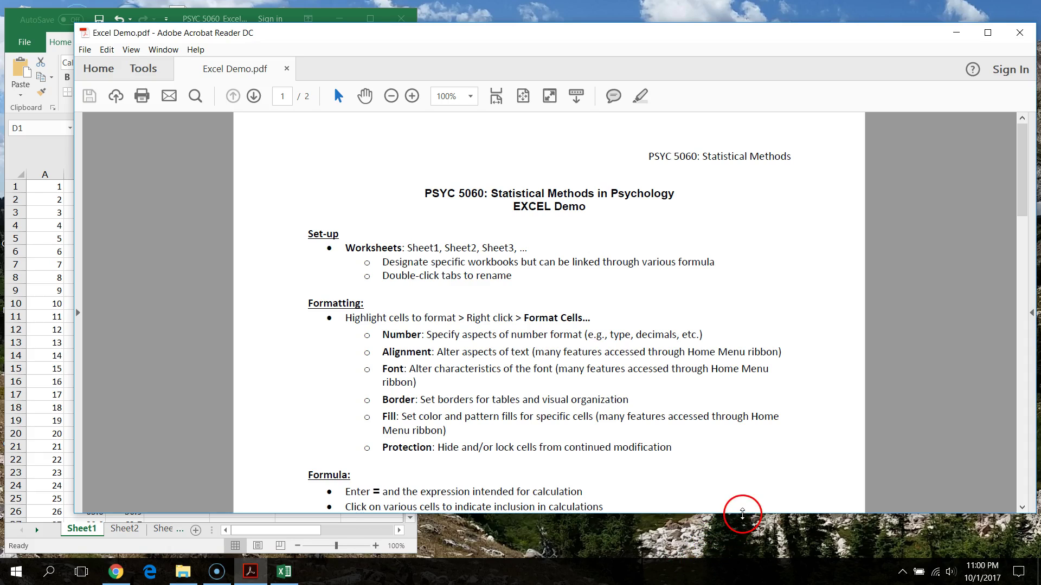
Resize and arrange the Excel workbook and the Excel Demo PDF side by side so the worksheet and the instructions show together.
drag(749, 515, 744, 553)
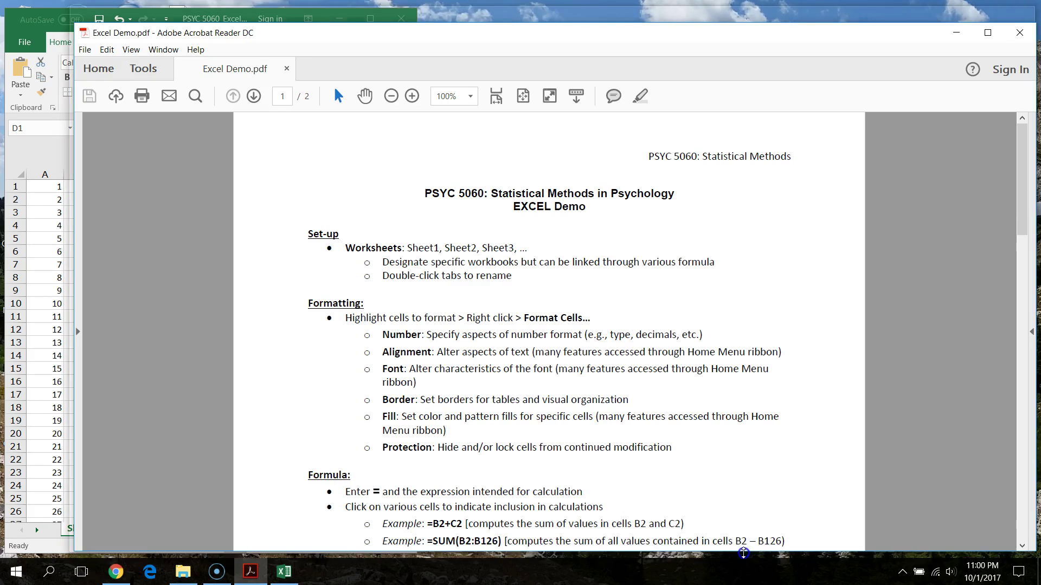
double_click(744, 553)
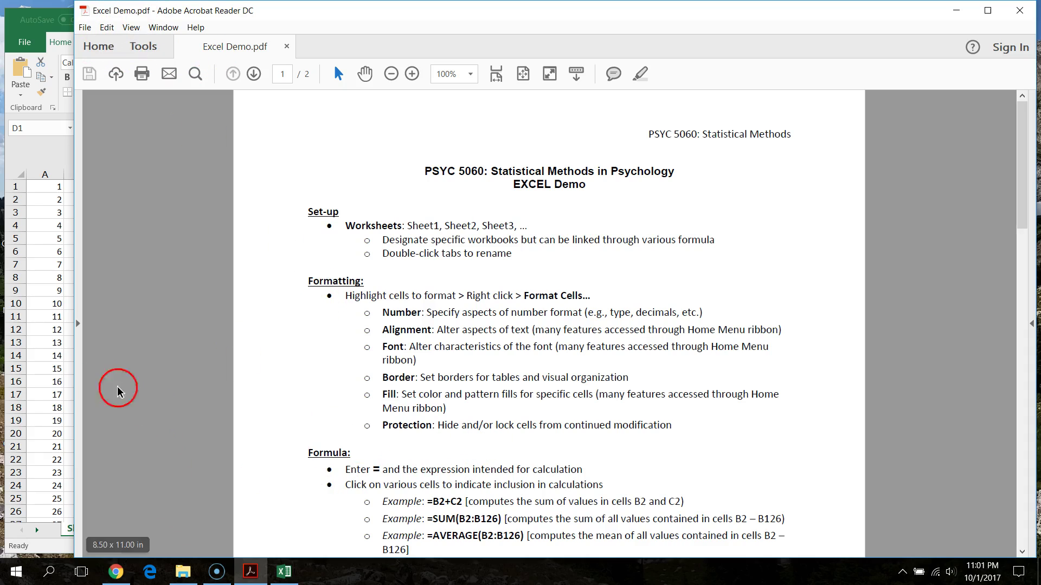
click(27, 30)
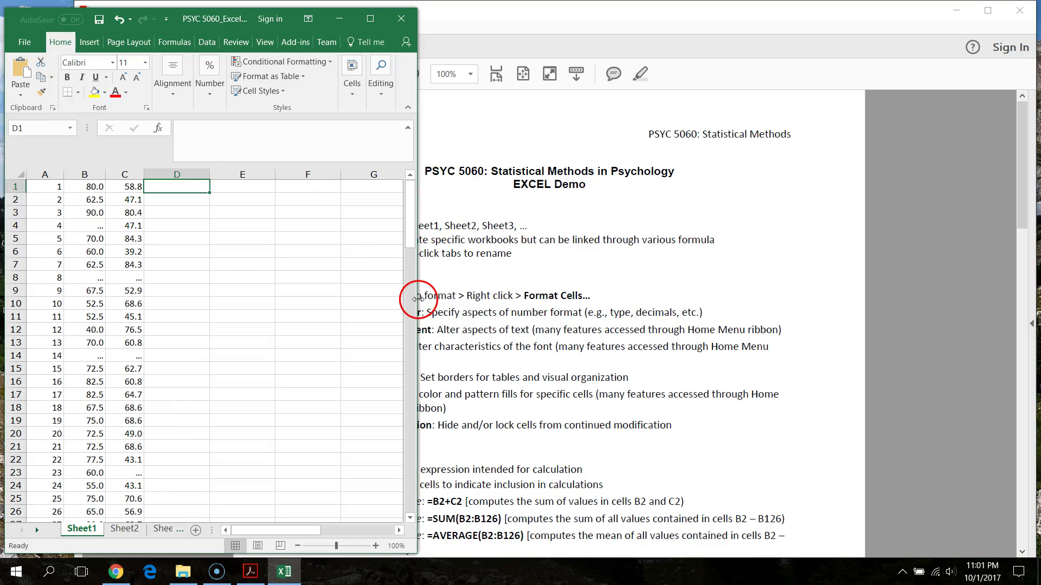
click(241, 290)
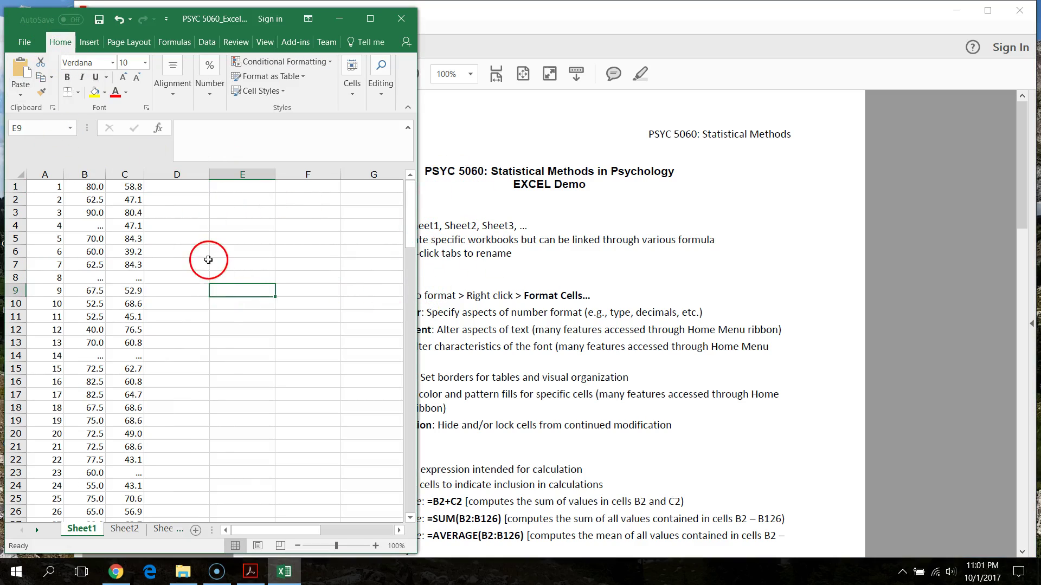
drag(421, 107, 362, 145)
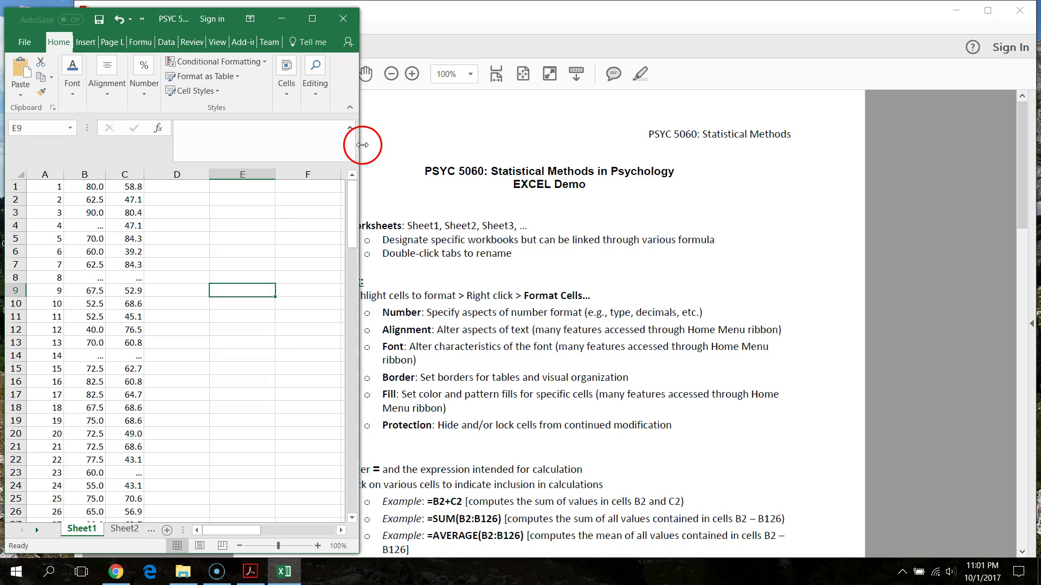
click(243, 408)
click(753, 34)
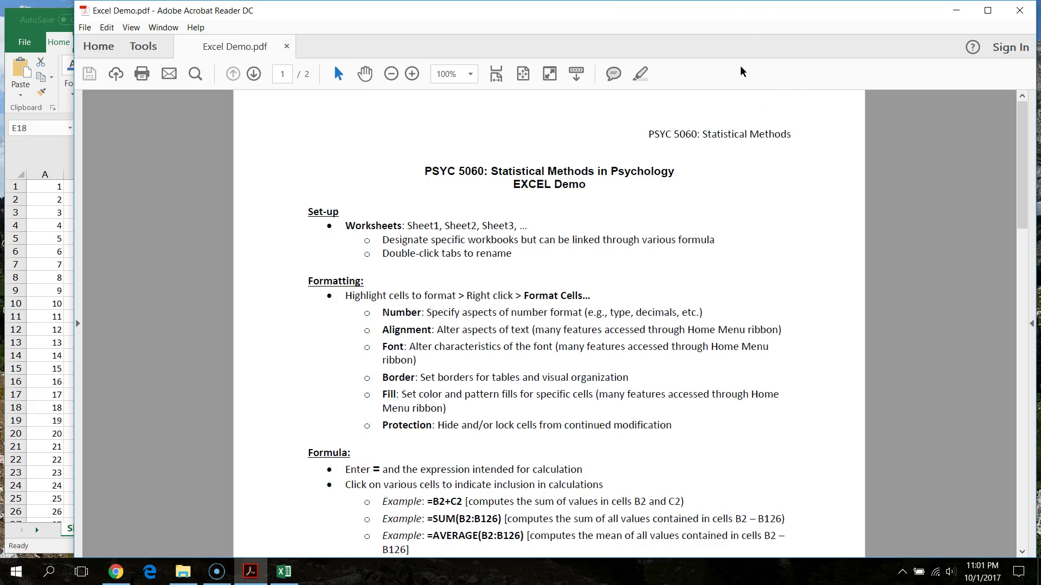
drag(76, 295, 359, 316)
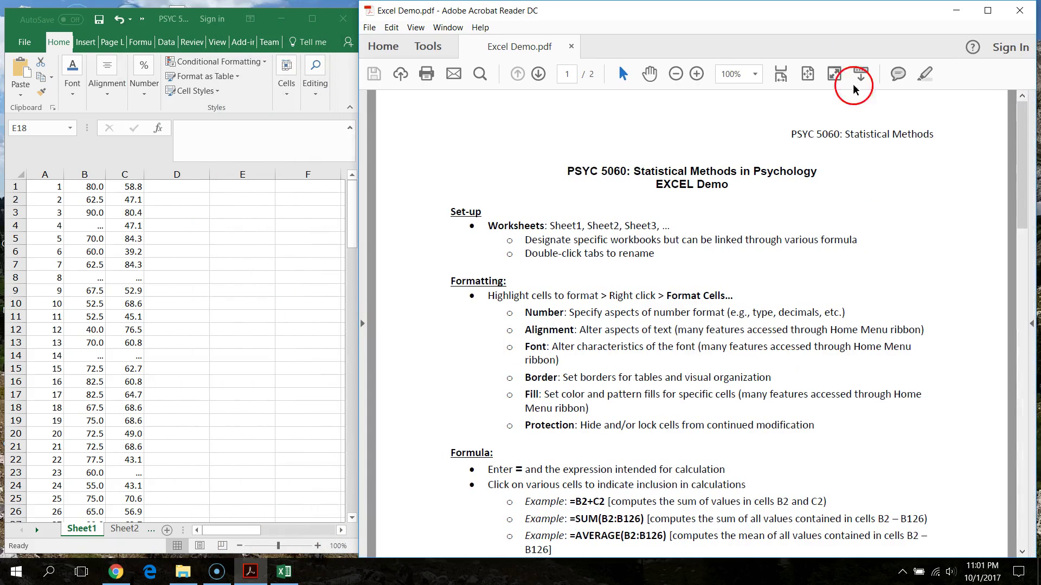
mouse_move(819, 19)
mouse_down()
mouse_move(840, 19)
mouse_move(820, 19)
mouse_up()
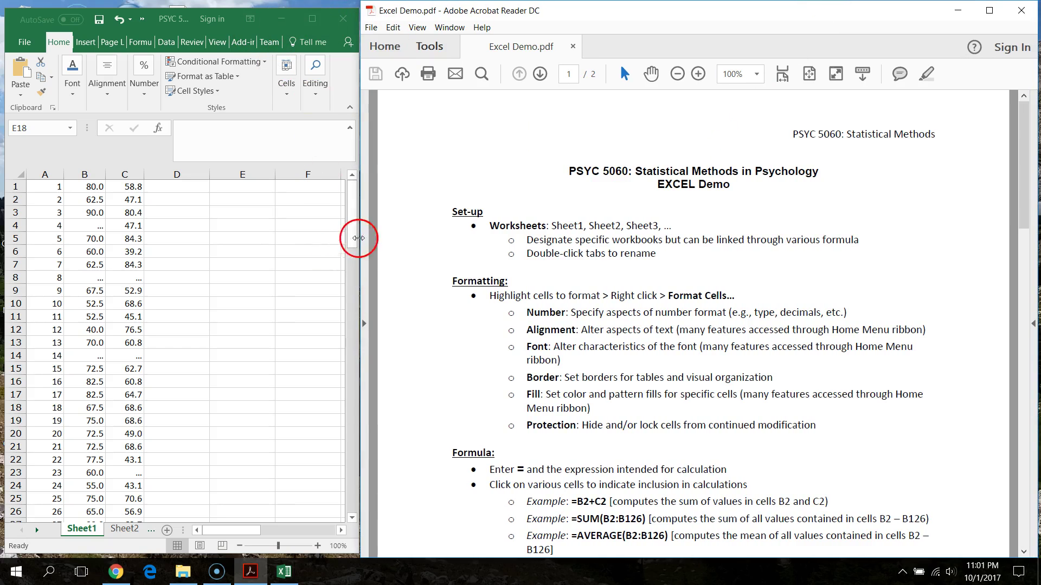
drag(359, 94, 516, 101)
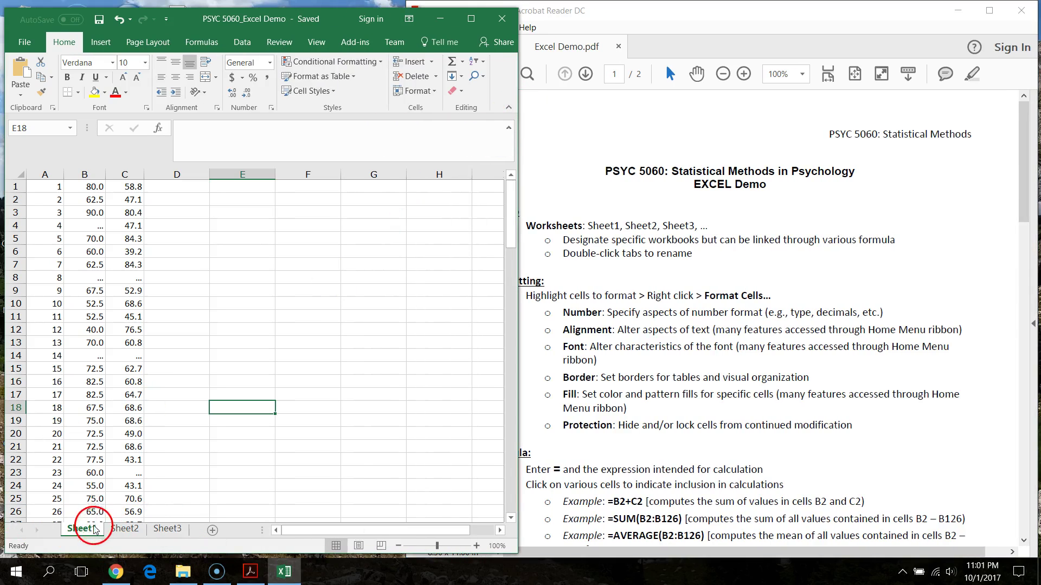
Look through the workbook's Sheet2 and Sheet3 worksheets and return to the data on Sheet1.
click(125, 529)
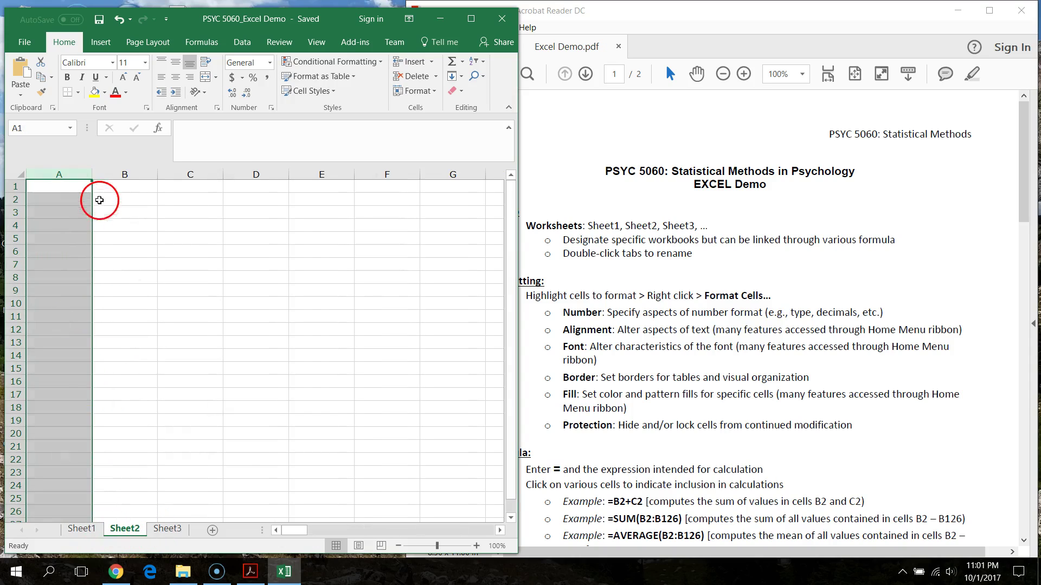
click(99, 200)
click(155, 531)
click(124, 529)
click(82, 529)
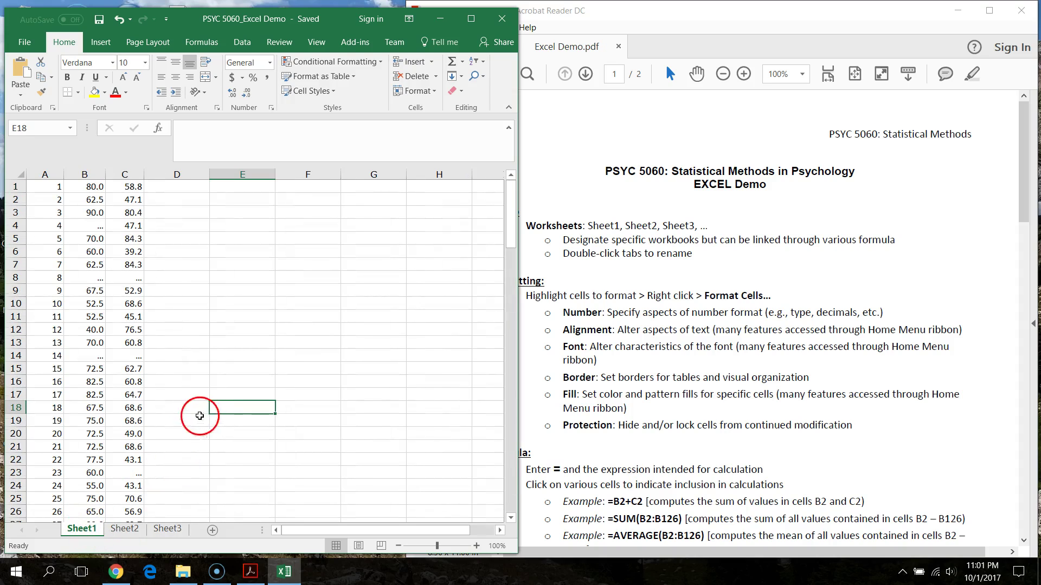
click(185, 354)
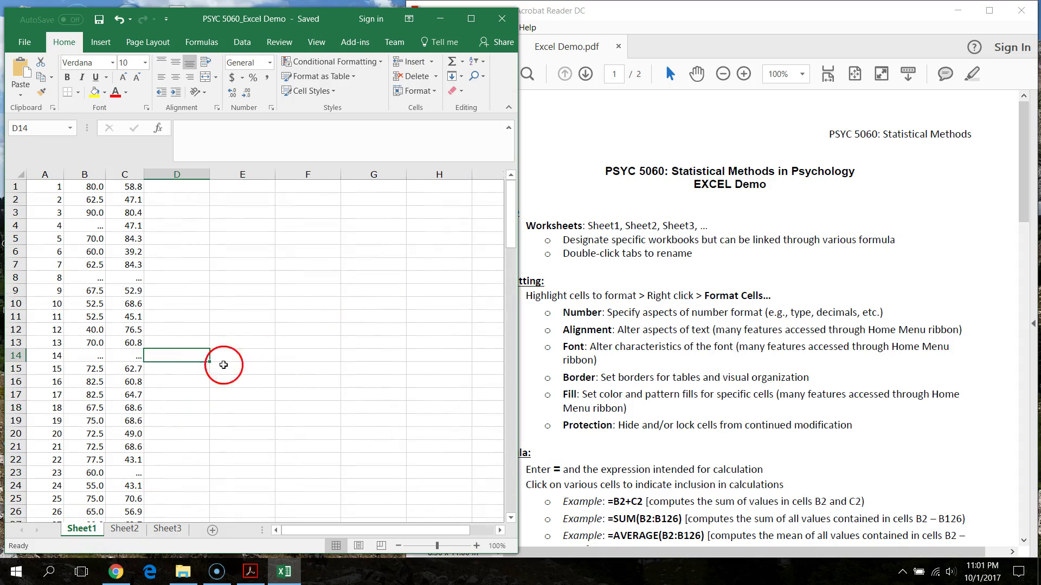
Rename the Sheet1 worksheet as Demo and the Sheet2 worksheet as Example 2.
double_click(87, 530)
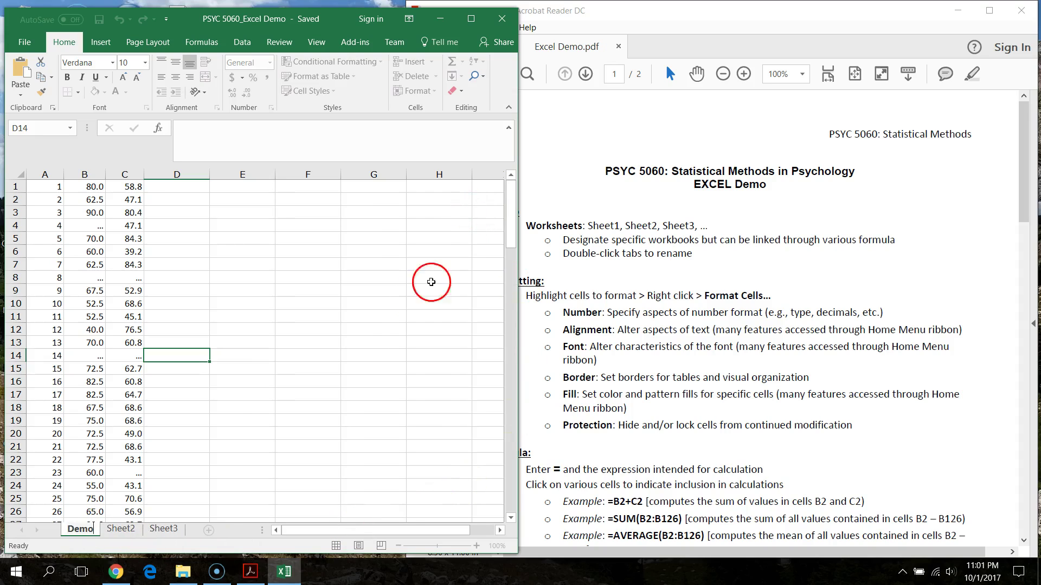
click(121, 530)
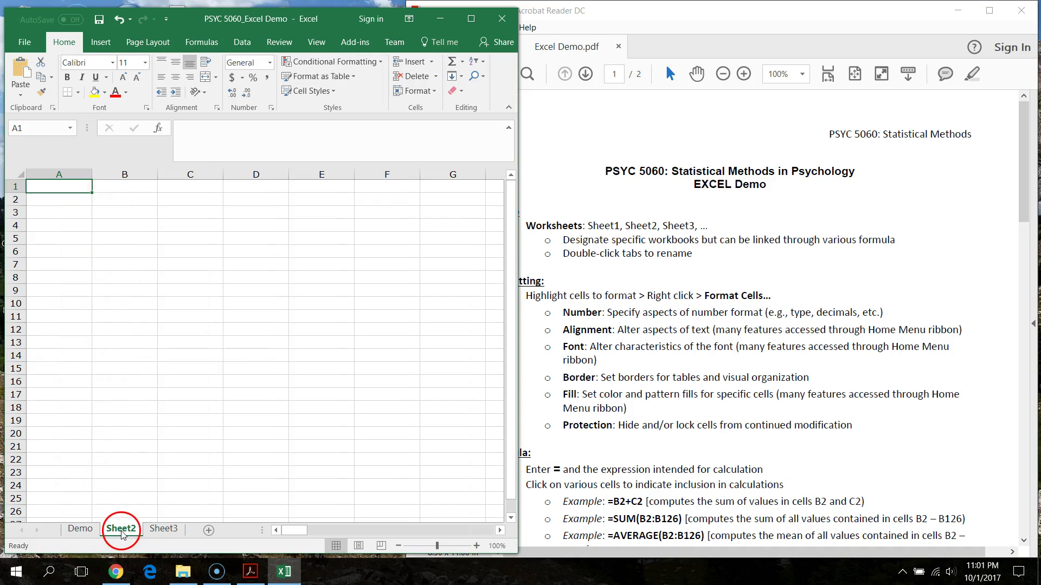
text(Ex)
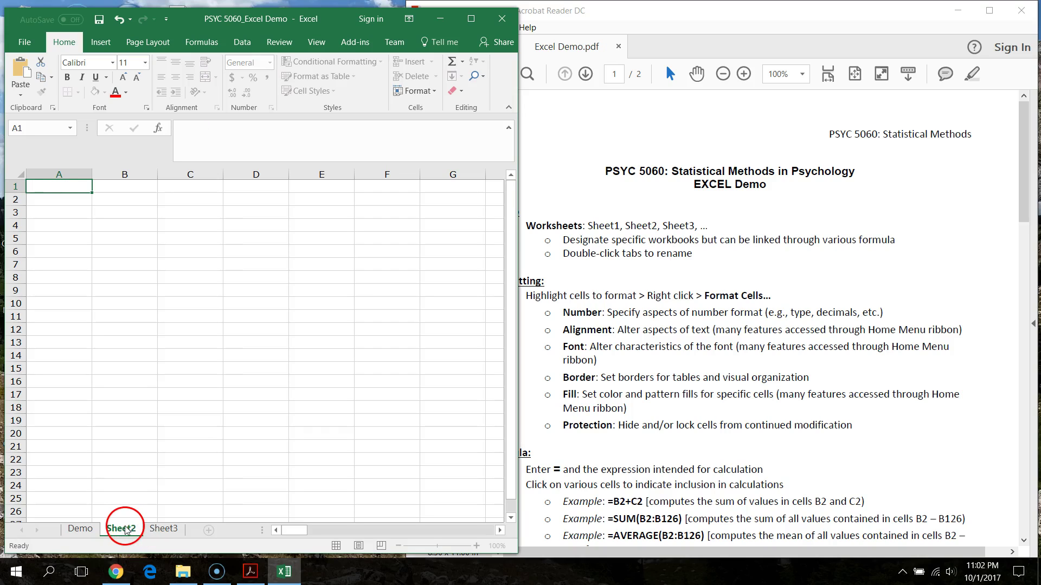
double_click(124, 529)
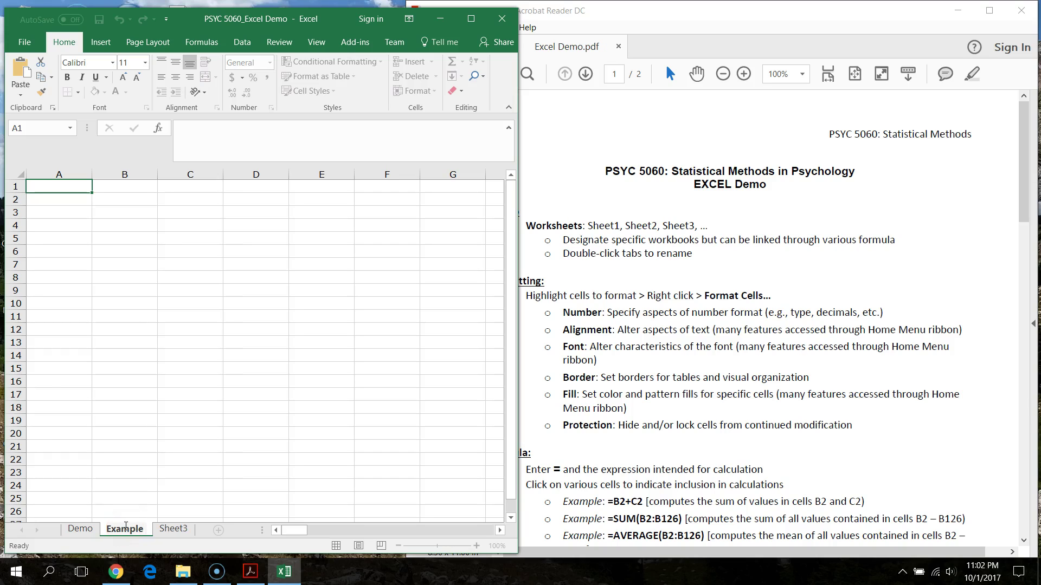
text(Example 2)
Switch between the Demo and Example 2 worksheets to compare them, ending on Demo.
click(83, 528)
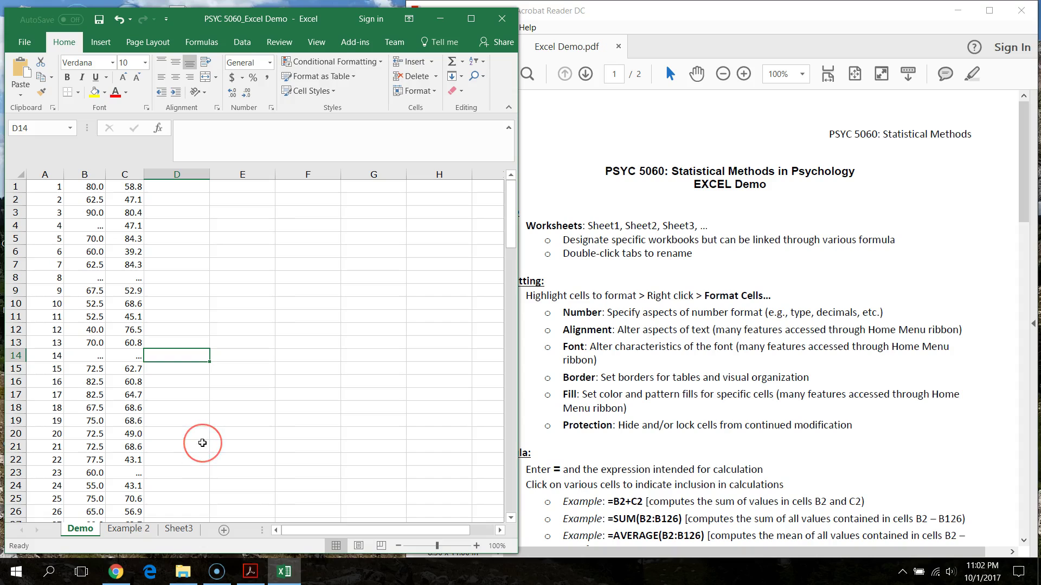
click(128, 530)
click(128, 530)
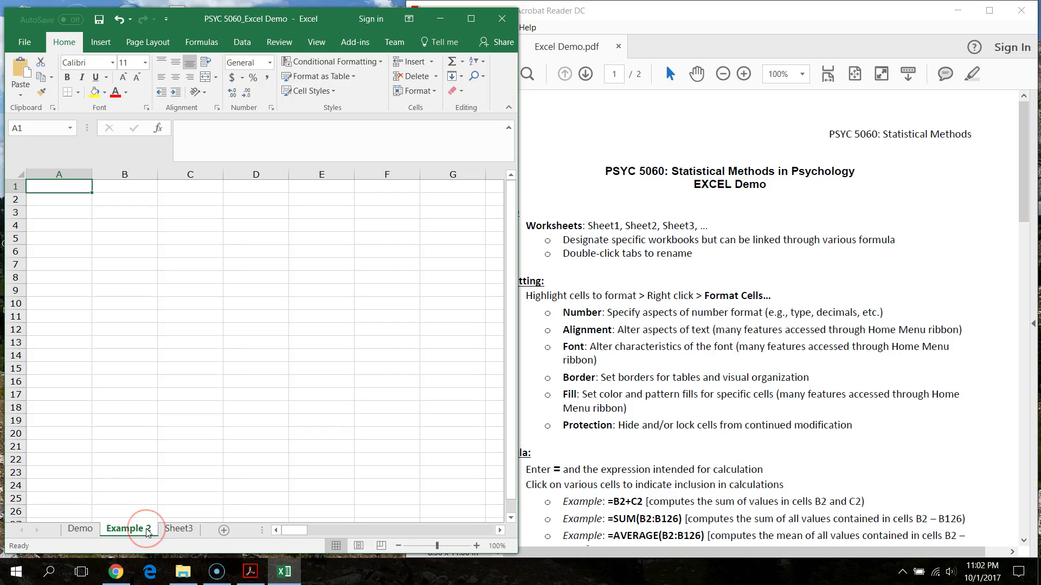
click(75, 529)
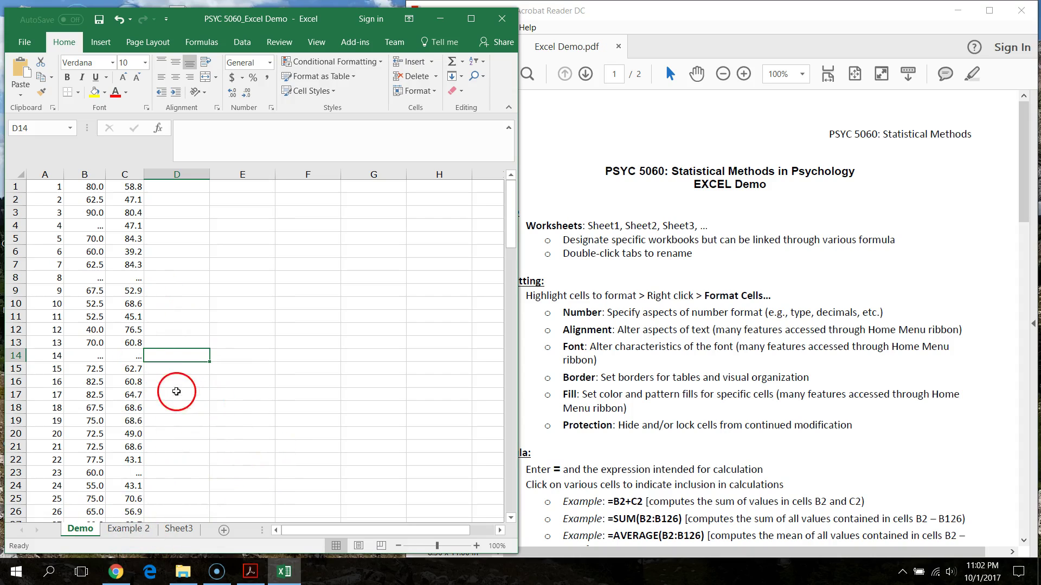
Highlight the Formatting heading in the Excel Demo PDF in Acrobat Reader and return to the Excel workbook.
click(677, 18)
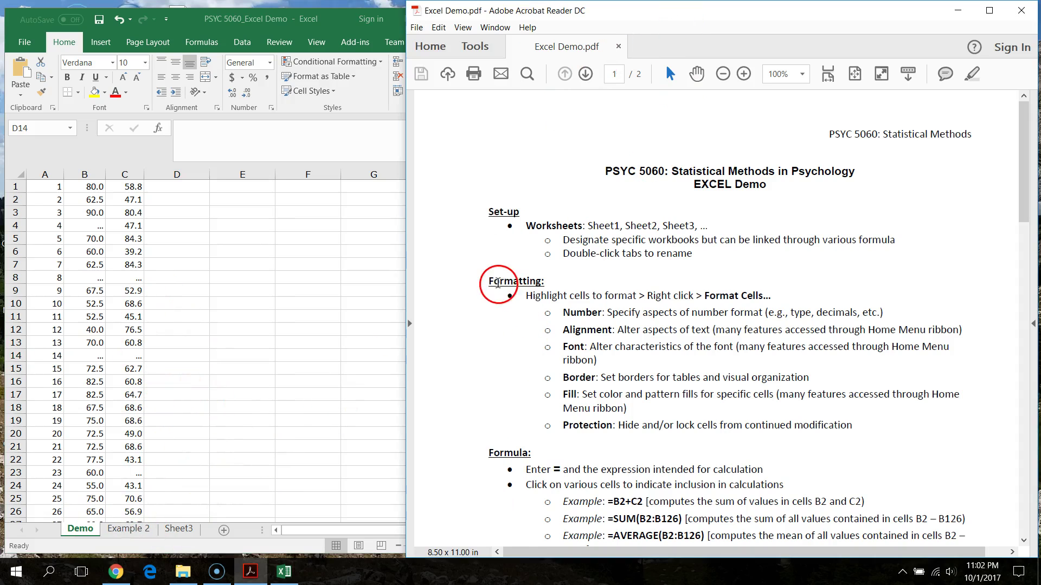
drag(544, 281, 546, 280)
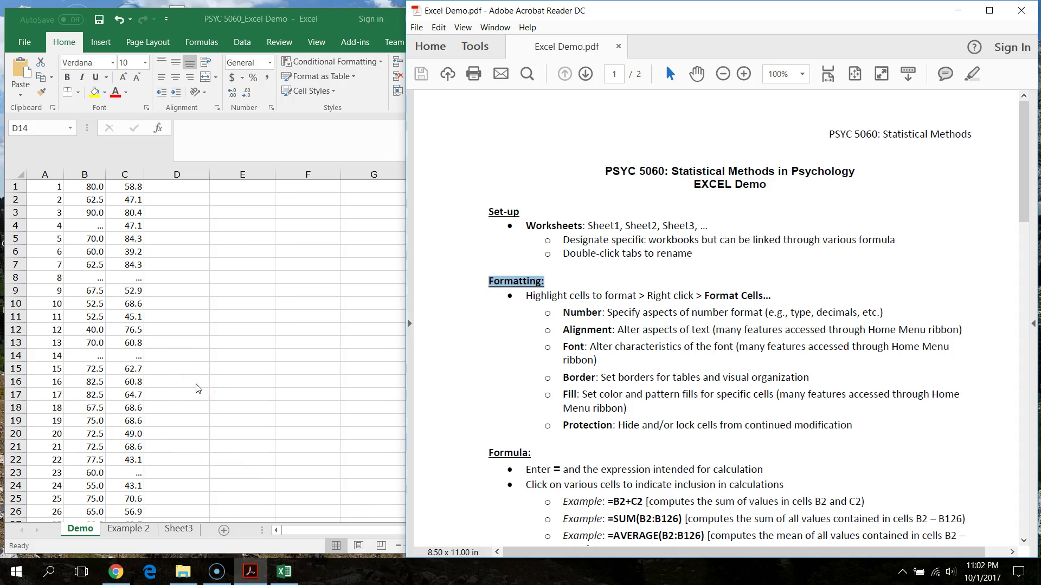
key(alt+Tab)
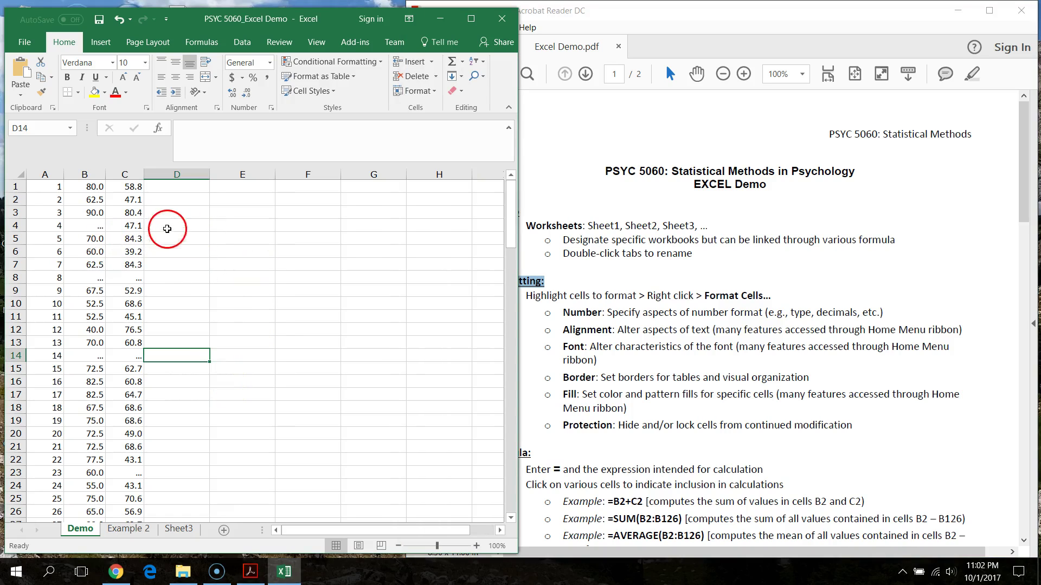
Open the number format settings for cells B1:C3 and move the dialog clear of the data columns.
drag(93, 187, 135, 214)
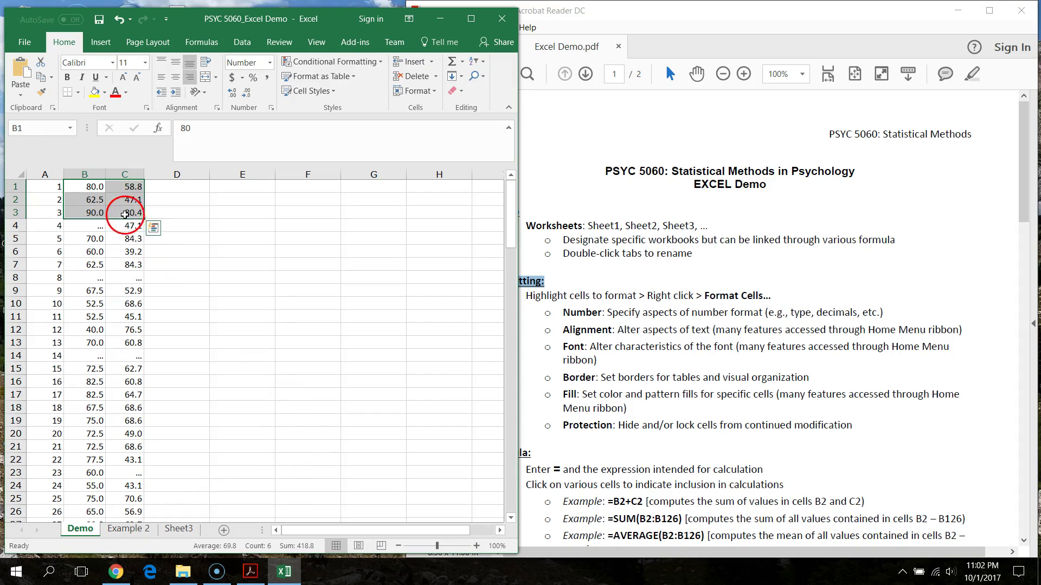
right_click(122, 210)
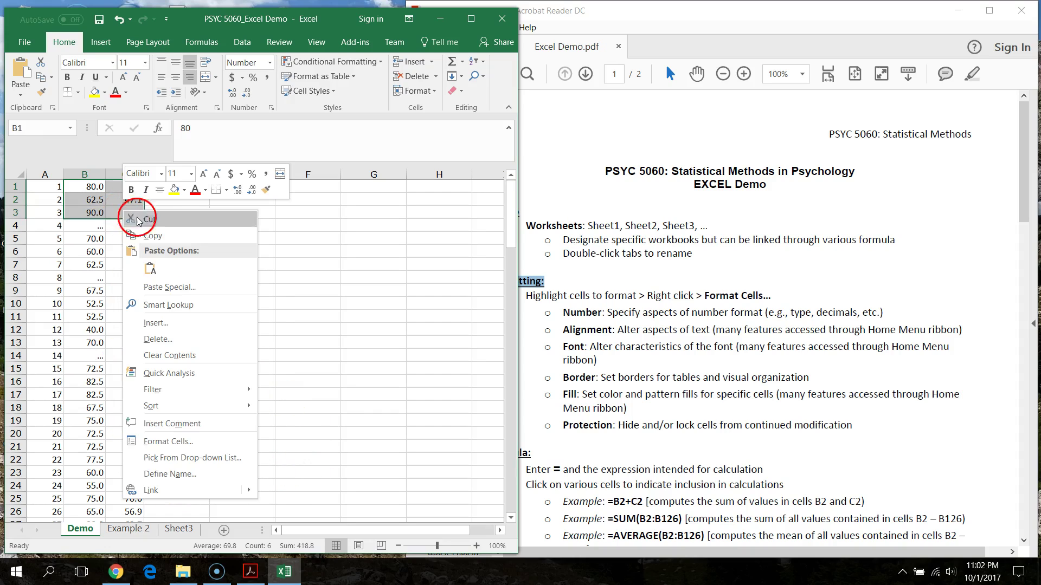
click(200, 442)
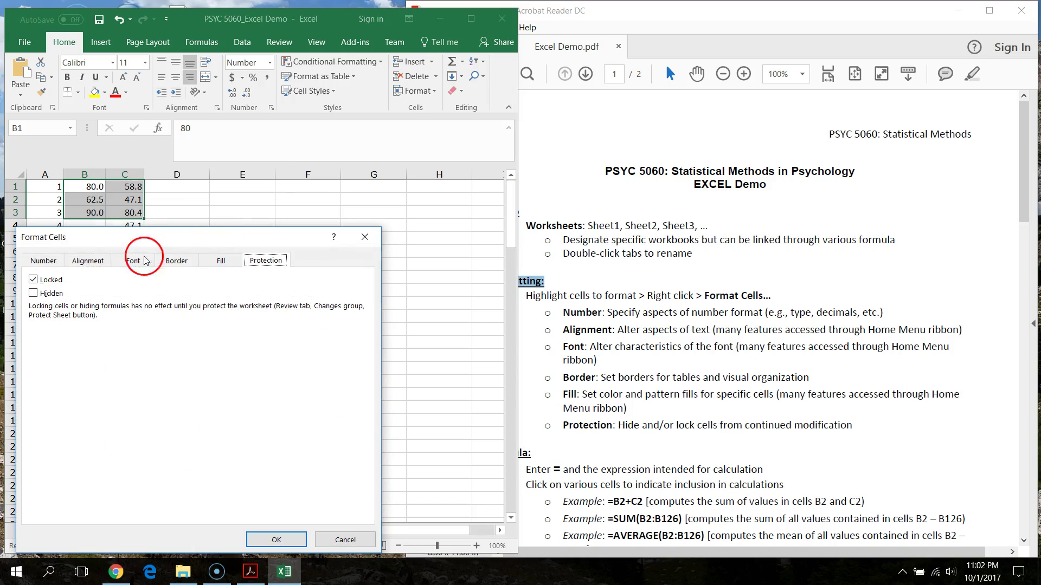
click(47, 264)
drag(225, 234, 322, 190)
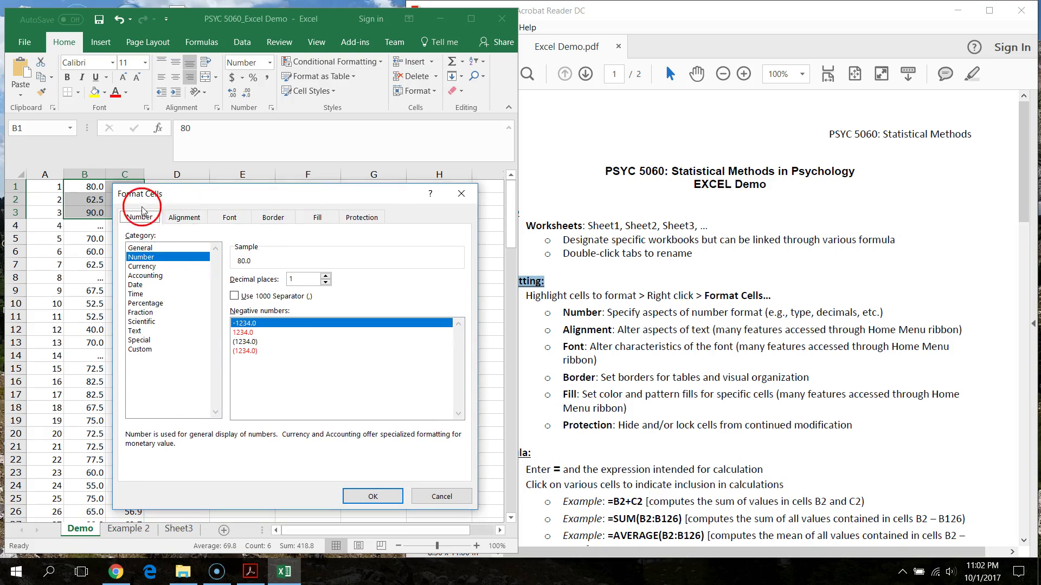
Compare the General and Number format categories for the selected cells and examine the decimal places setting.
click(148, 250)
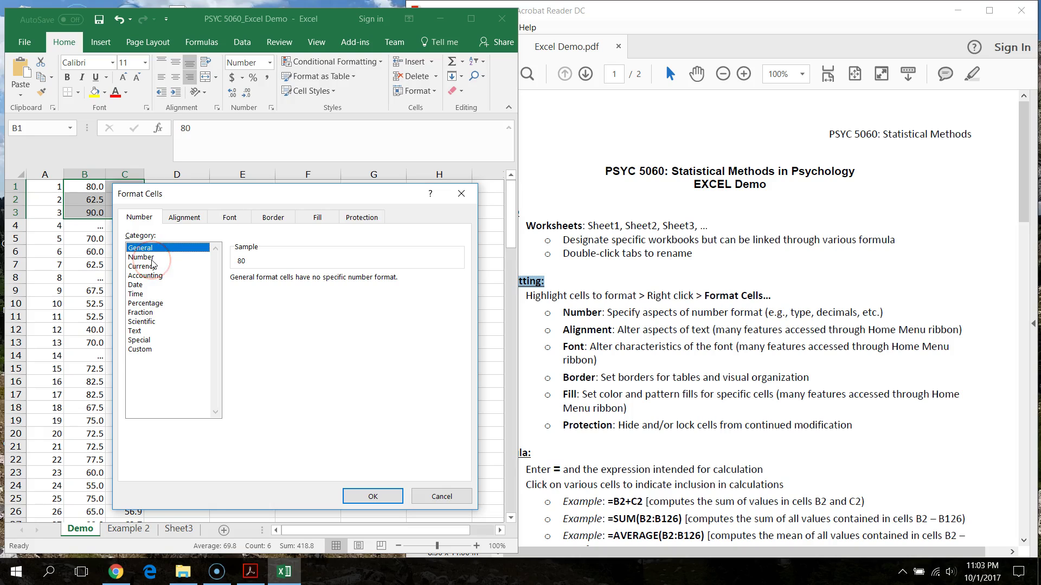
click(154, 258)
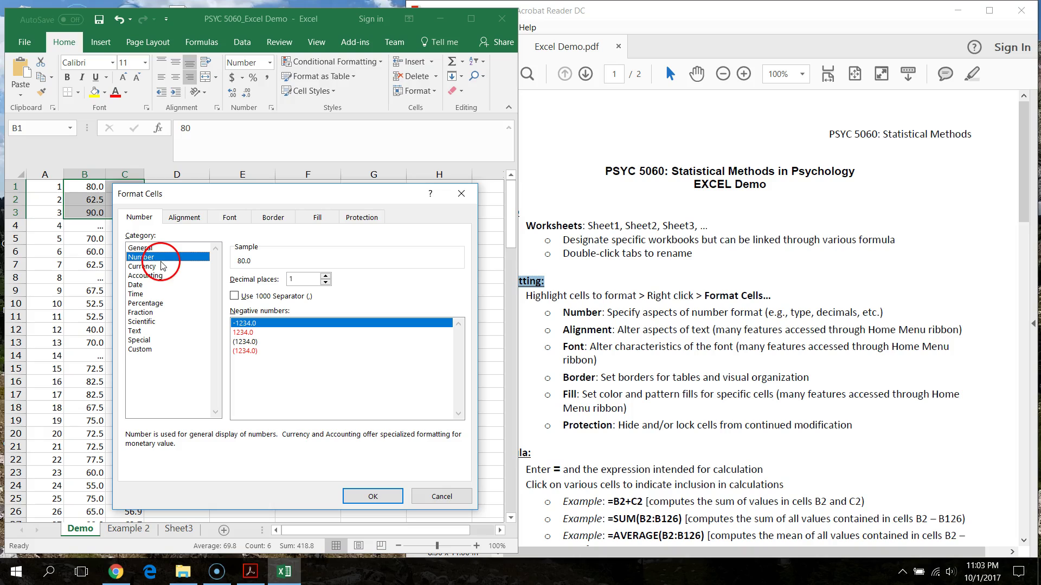
click(326, 277)
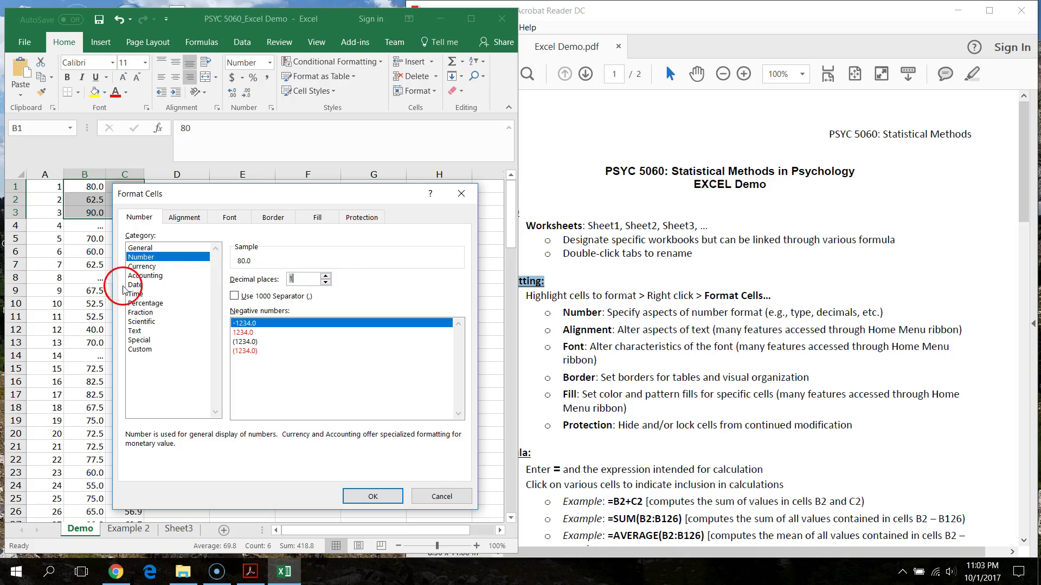
Preview the Currency, Accounting, Date, Time, Percentage and Scientific formats for the selected cells, and return to the Number category.
click(152, 267)
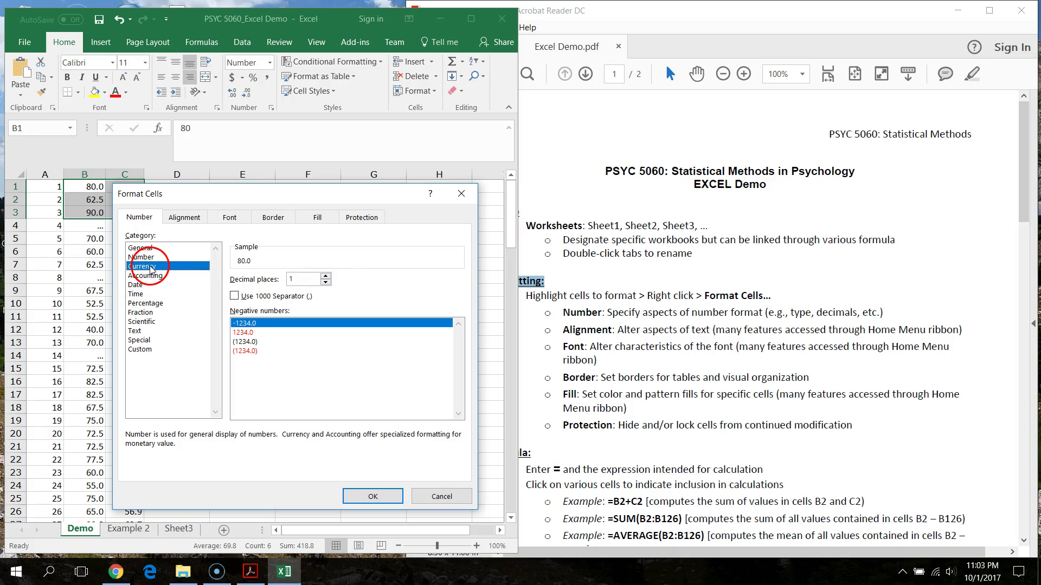
click(158, 284)
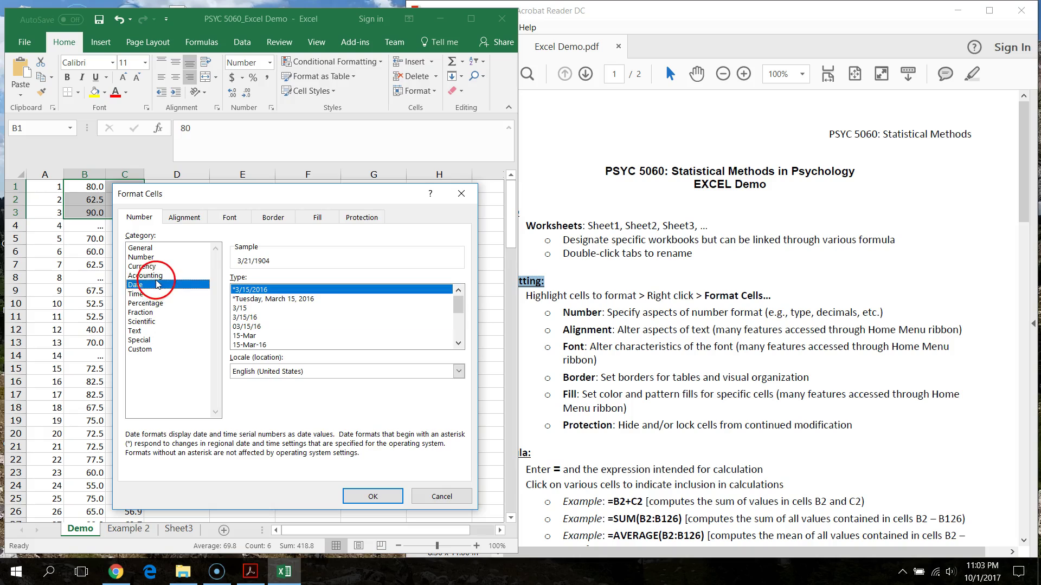
click(147, 275)
click(146, 285)
click(139, 303)
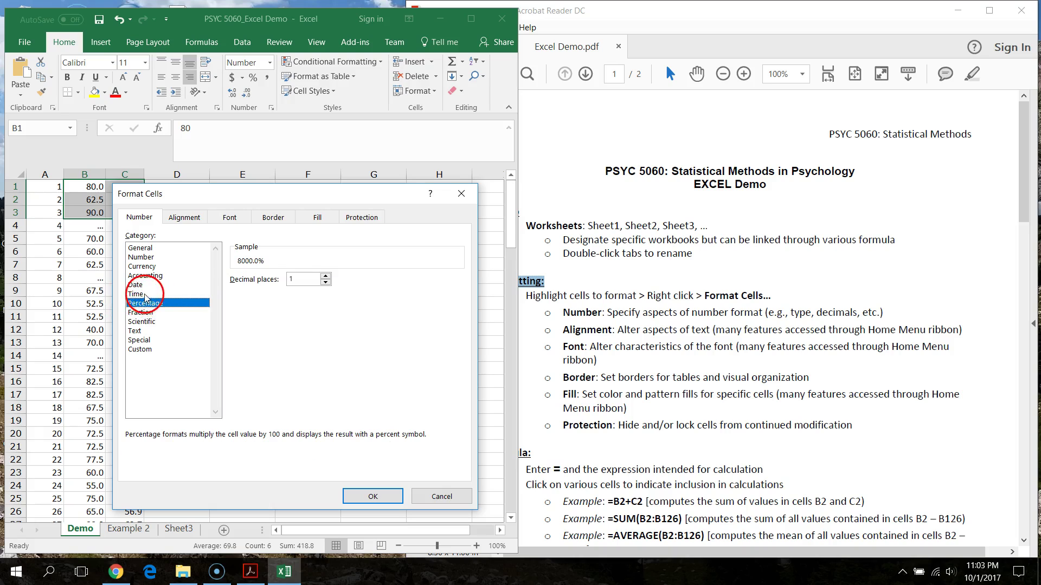
click(147, 295)
click(142, 322)
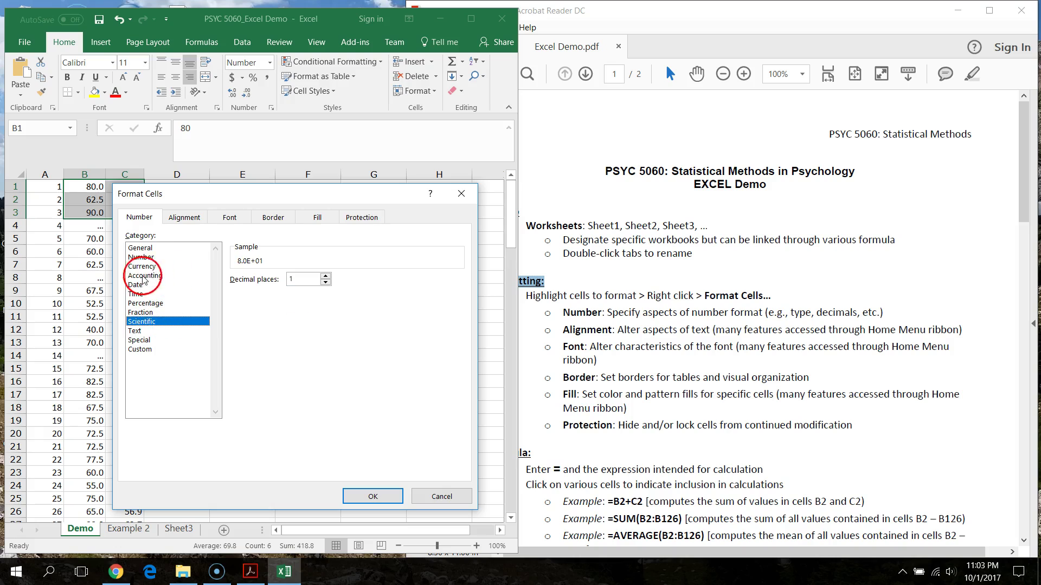
click(144, 248)
click(142, 257)
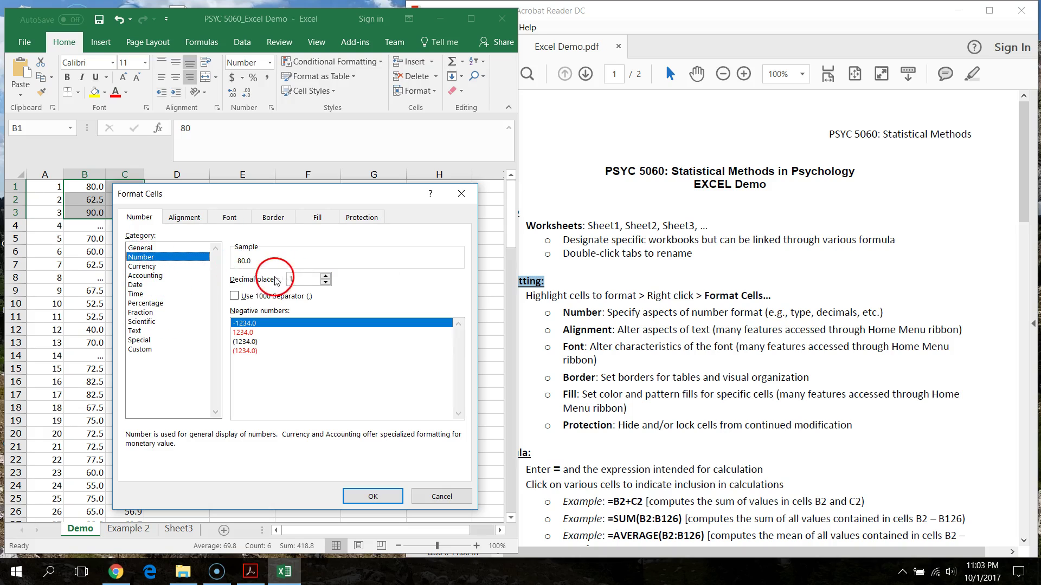
drag(267, 196, 343, 193)
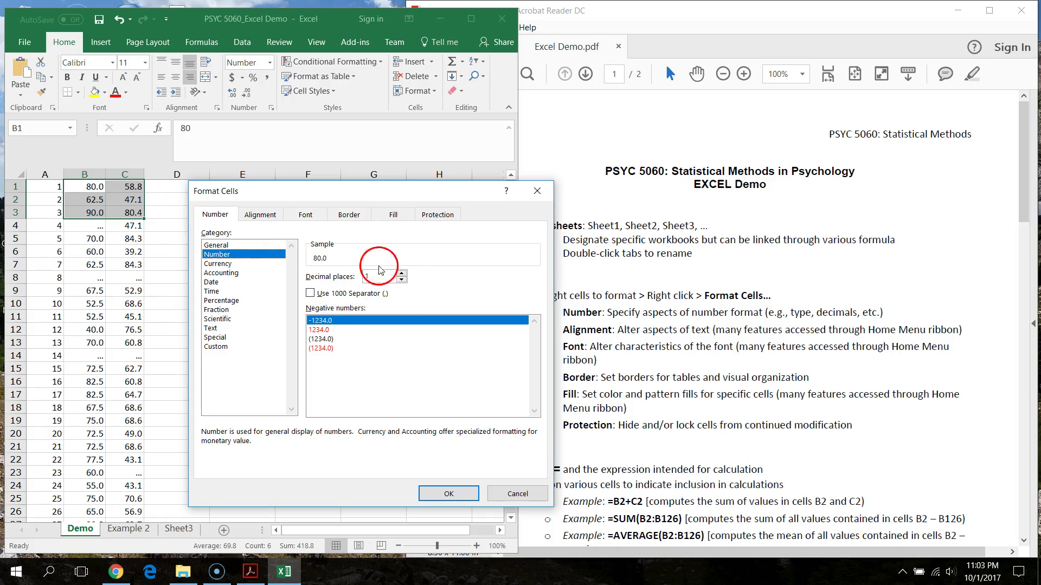
Examine the Alignment, Font and Border format settings for cells B1:C3 and close the dialog without changes.
click(272, 224)
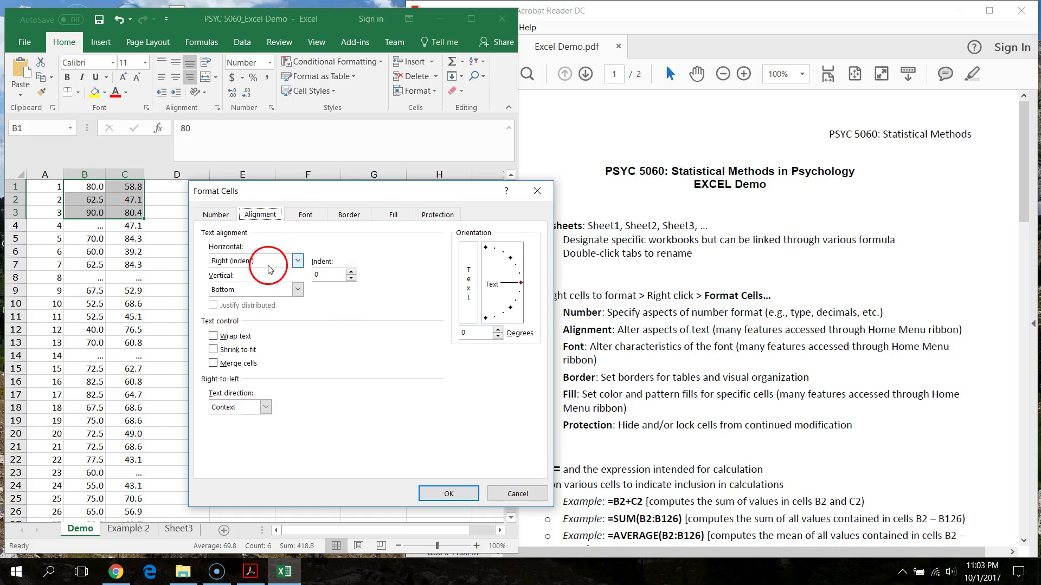
click(306, 214)
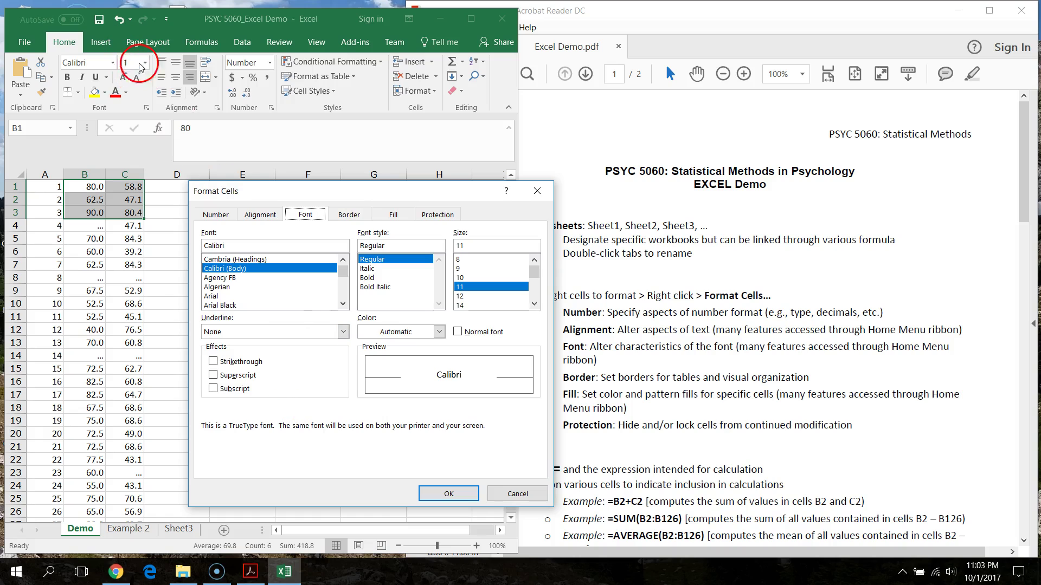
click(346, 215)
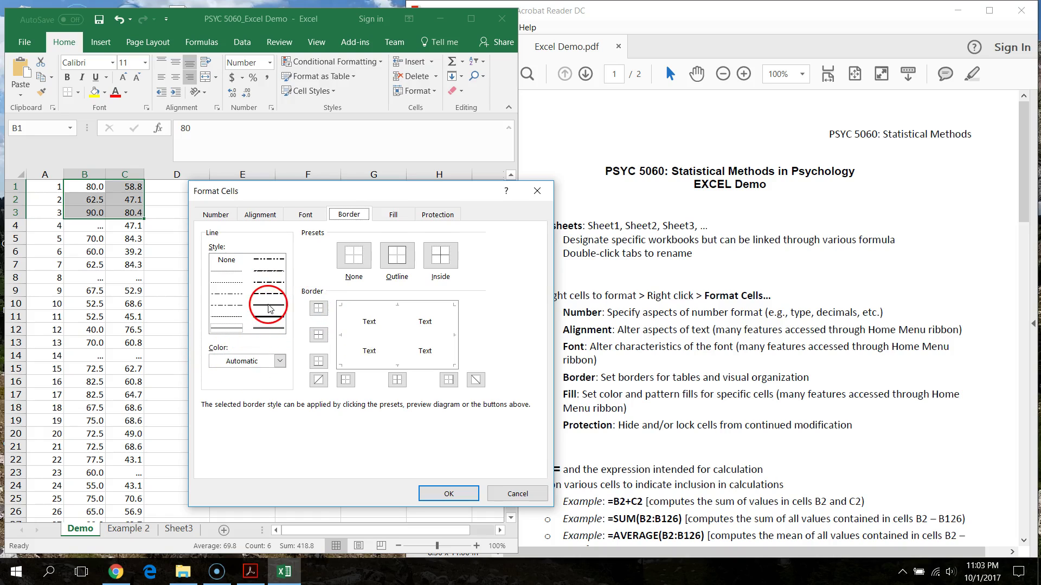
click(525, 493)
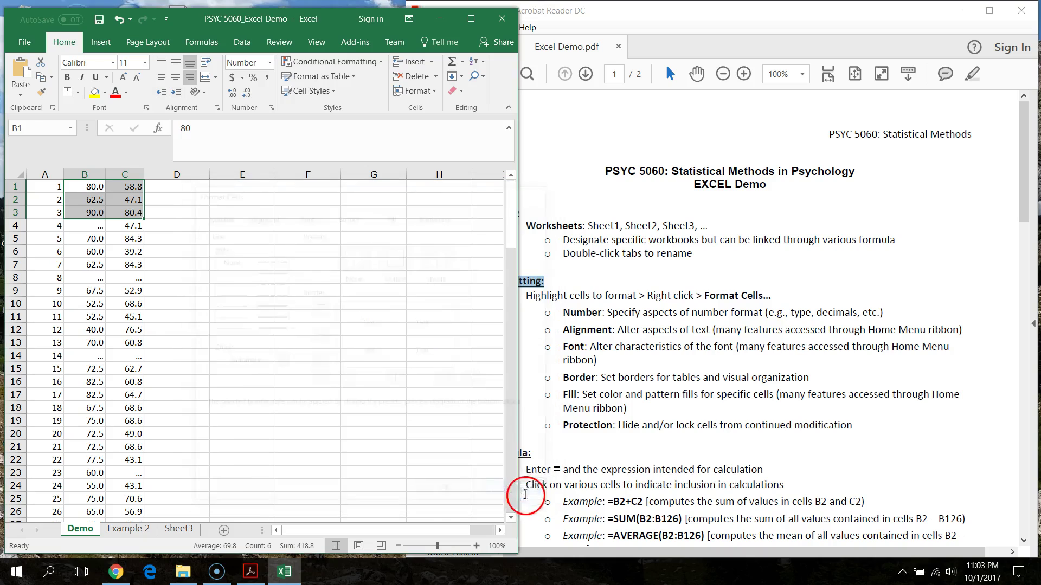
Add heavier solid borders along the top and bottom edges of cells A5:C7.
click(163, 341)
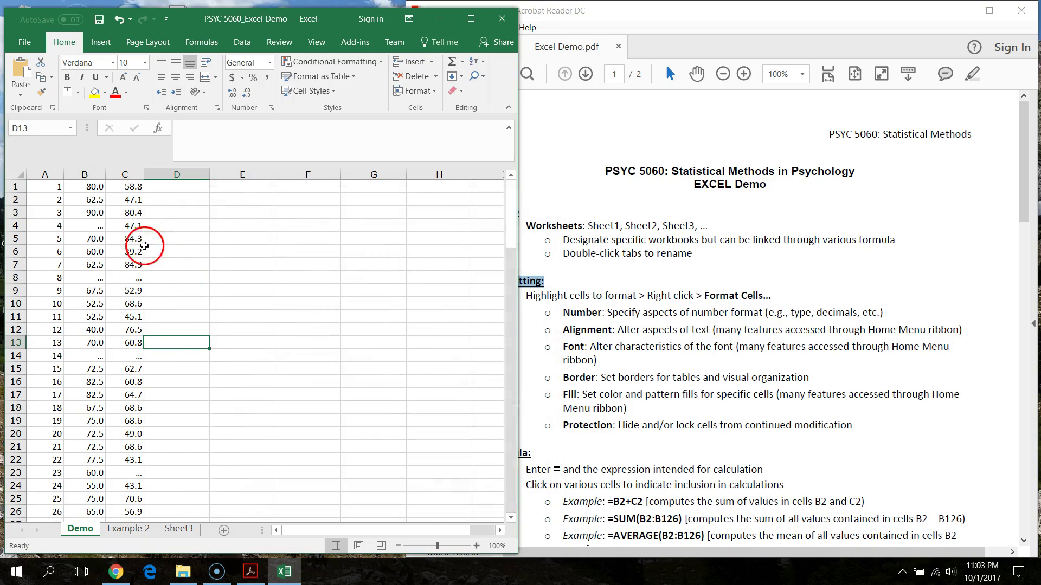
drag(49, 238, 118, 262)
right_click(119, 261)
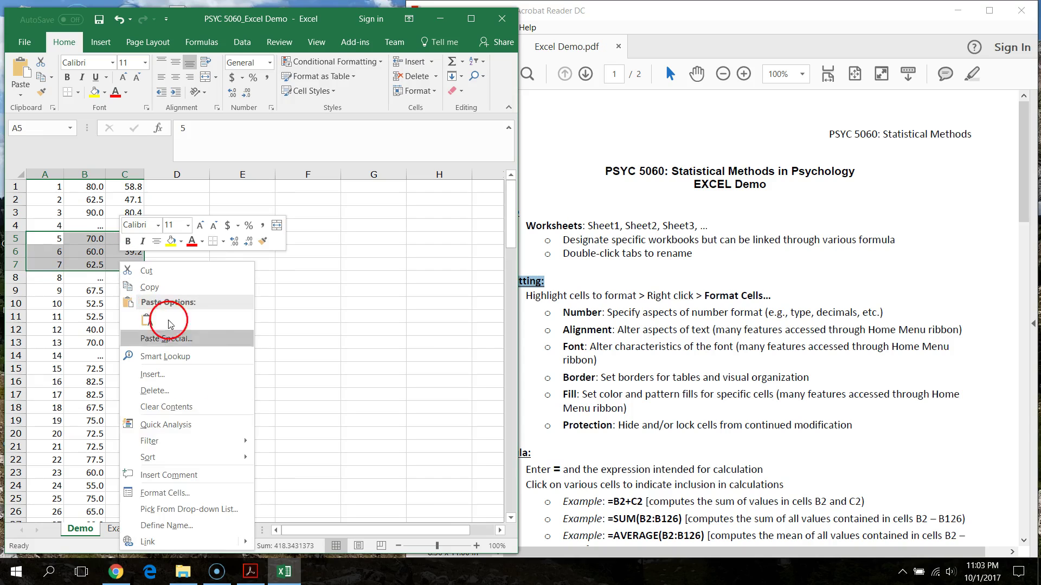
click(204, 493)
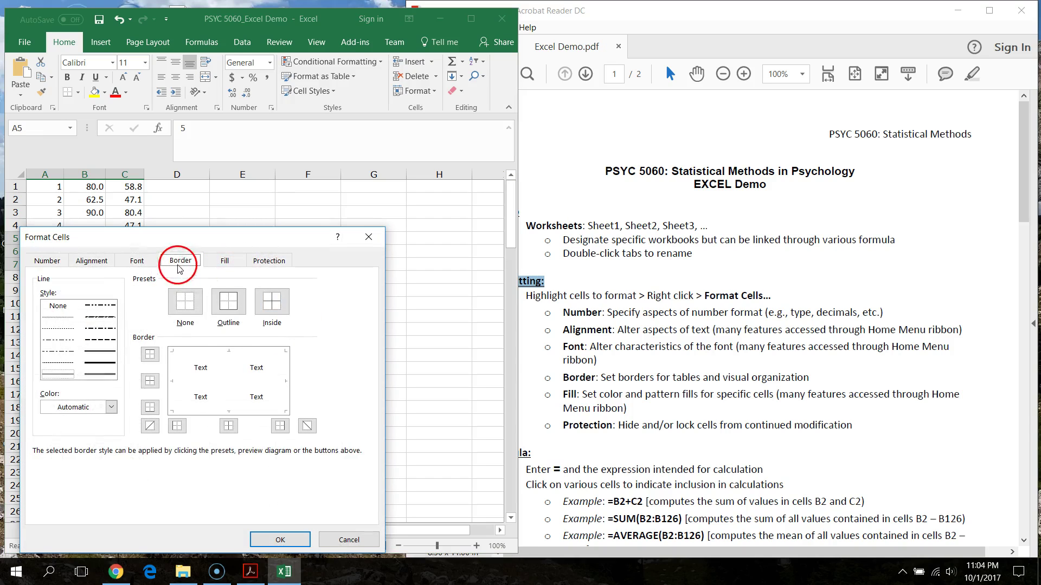
click(228, 364)
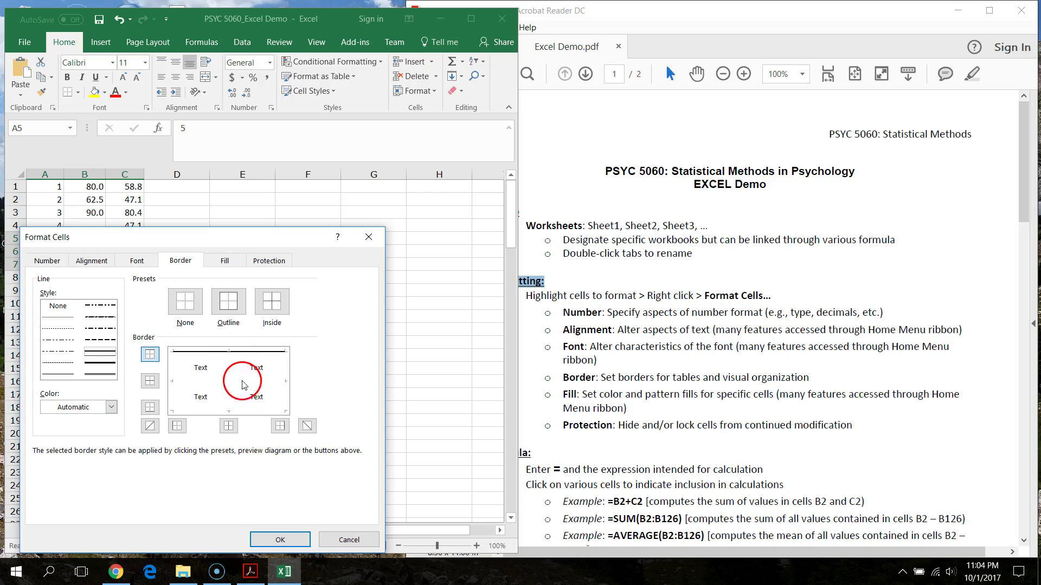
click(230, 410)
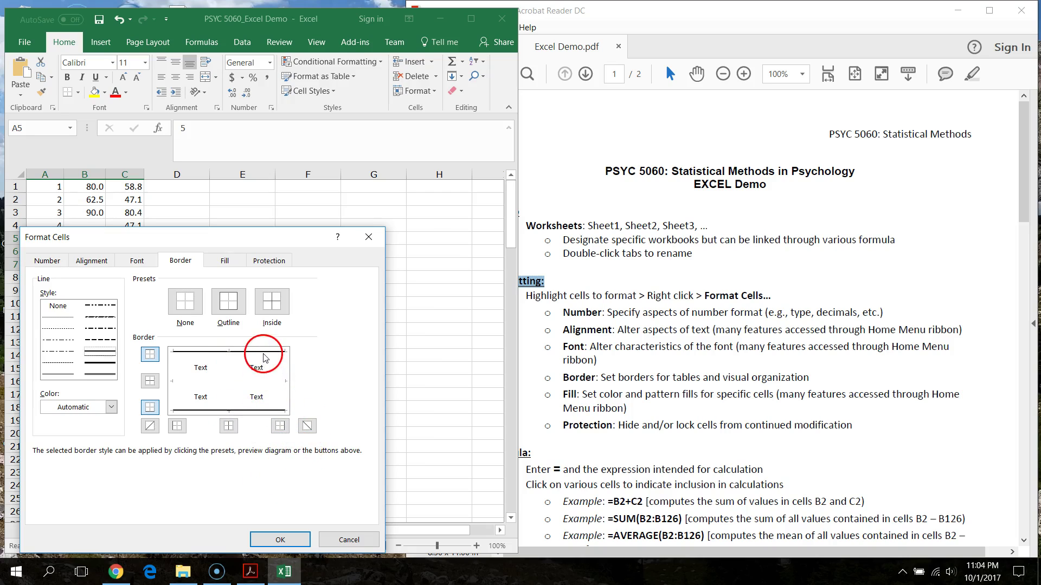
click(281, 541)
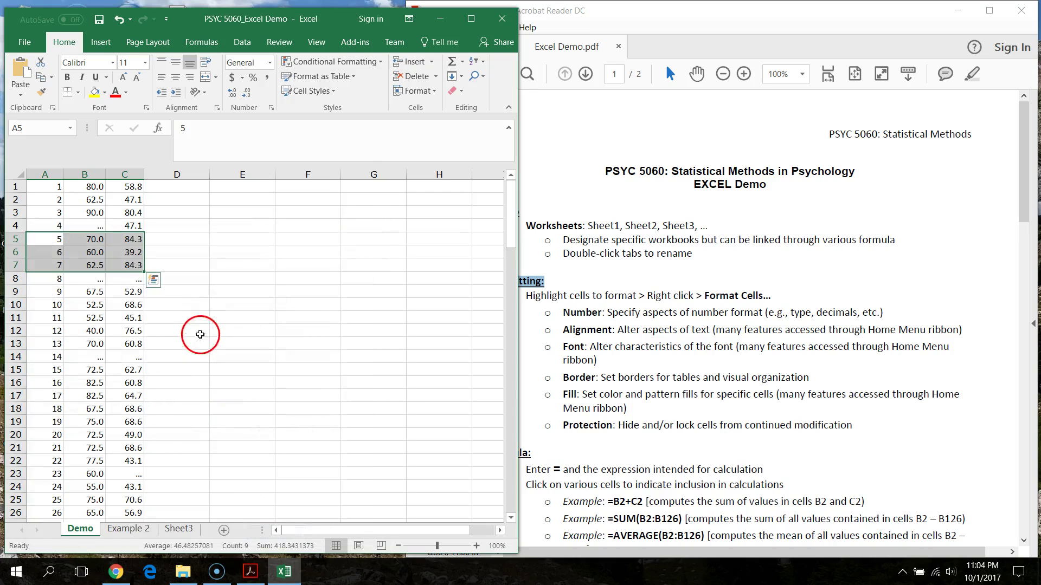
click(244, 342)
Fill cells A5:C7 with a yellow background color.
drag(58, 239, 133, 260)
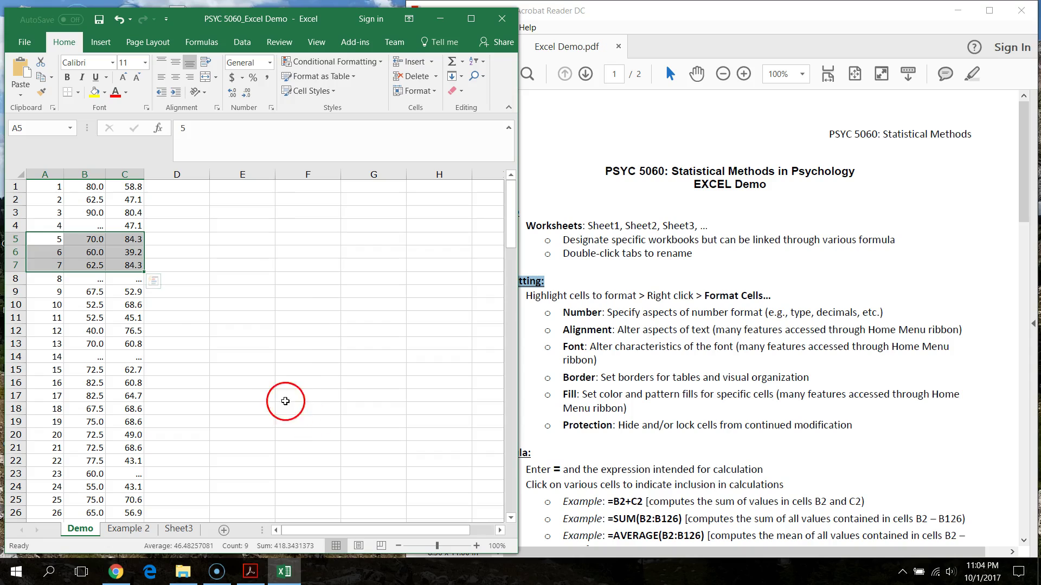
click(57, 239)
drag(88, 246, 135, 265)
right_click(134, 266)
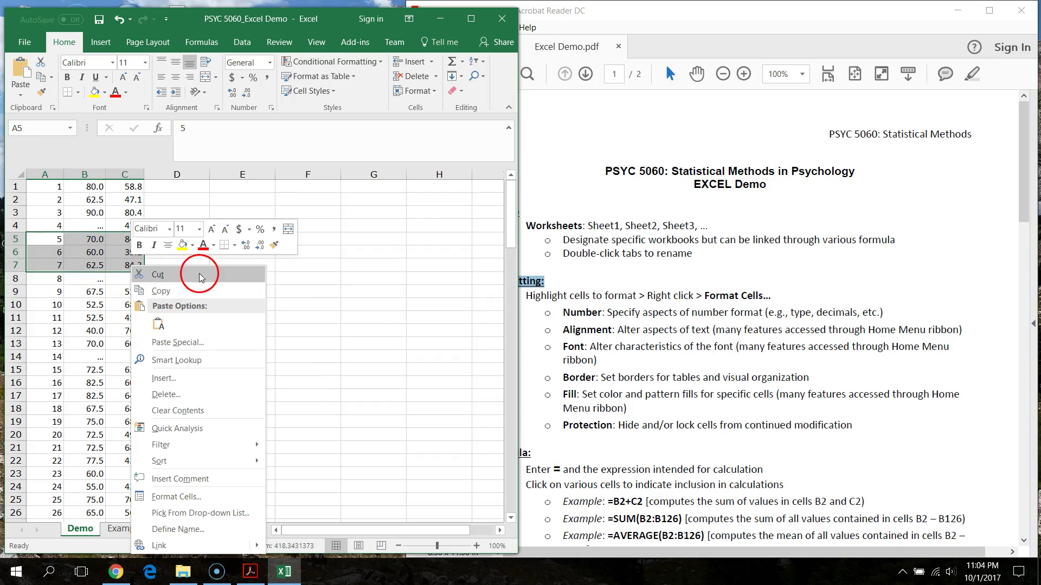
click(212, 495)
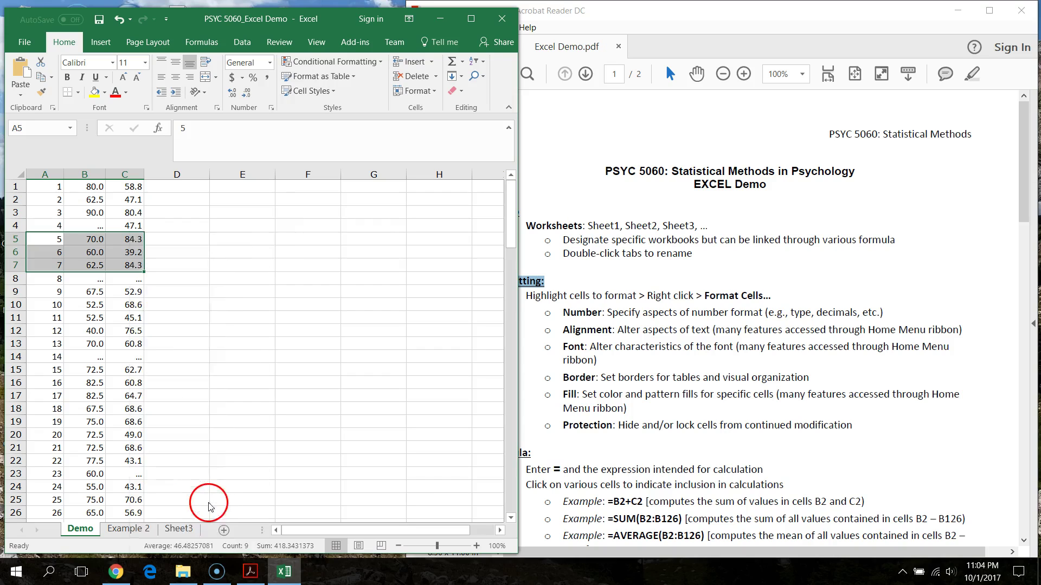
click(230, 261)
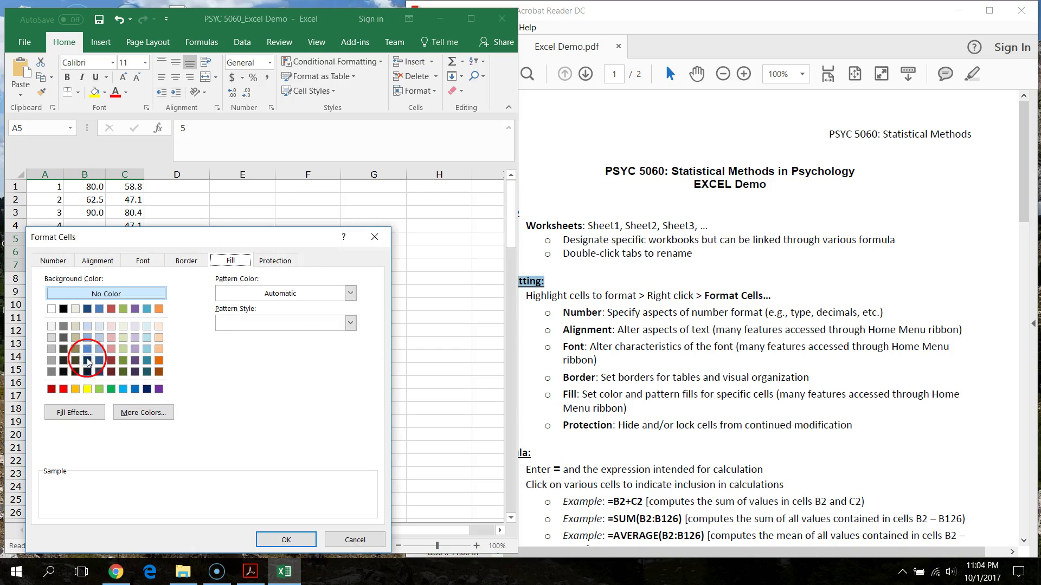
click(87, 389)
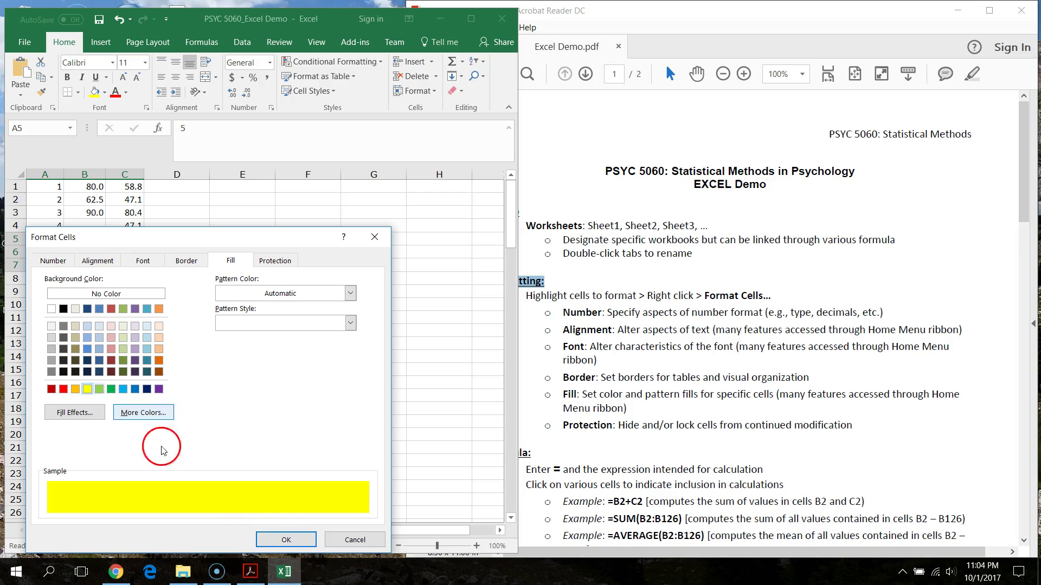
click(301, 542)
click(251, 325)
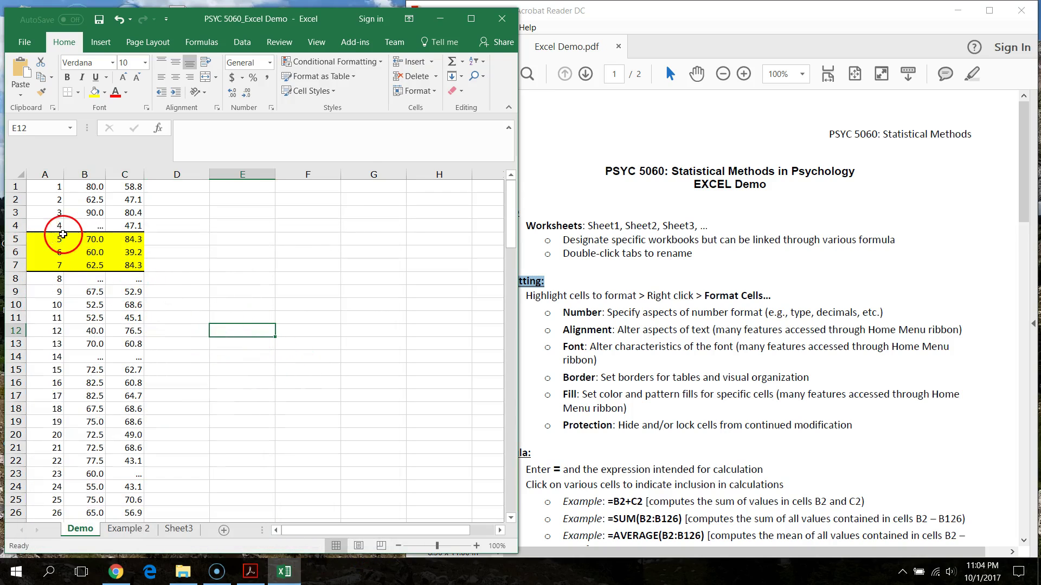
Examine the Locked and Hidden protection options for cells A5:C7 and close the dialog without changes.
drag(59, 239, 133, 263)
right_click(133, 262)
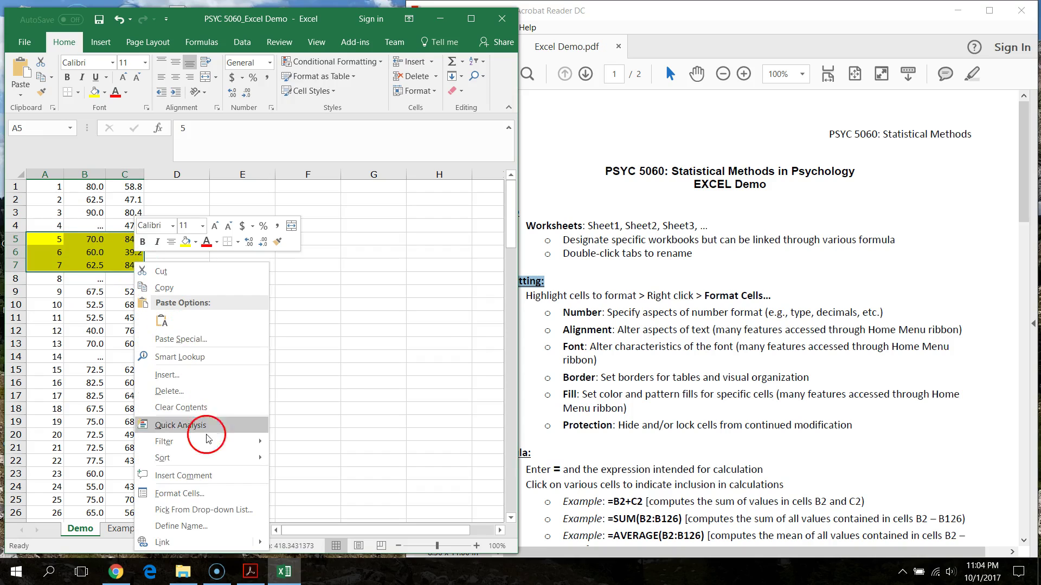
click(200, 494)
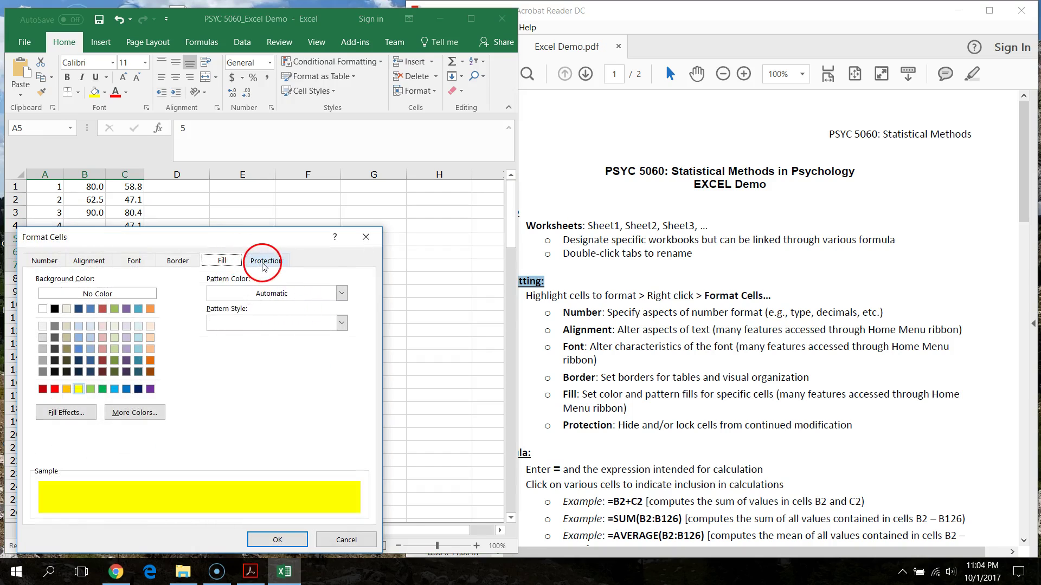
click(269, 264)
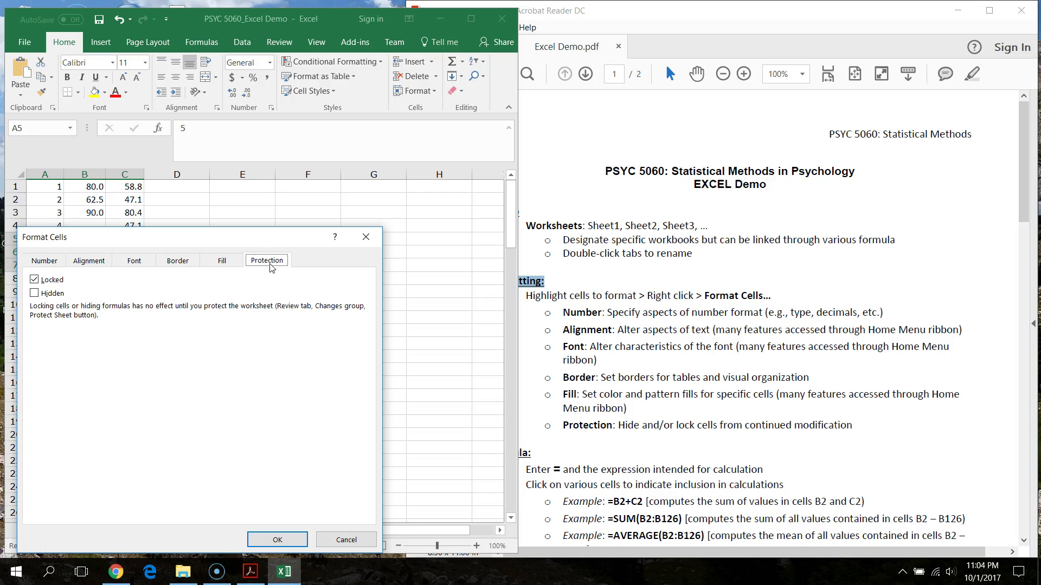
click(344, 540)
click(225, 337)
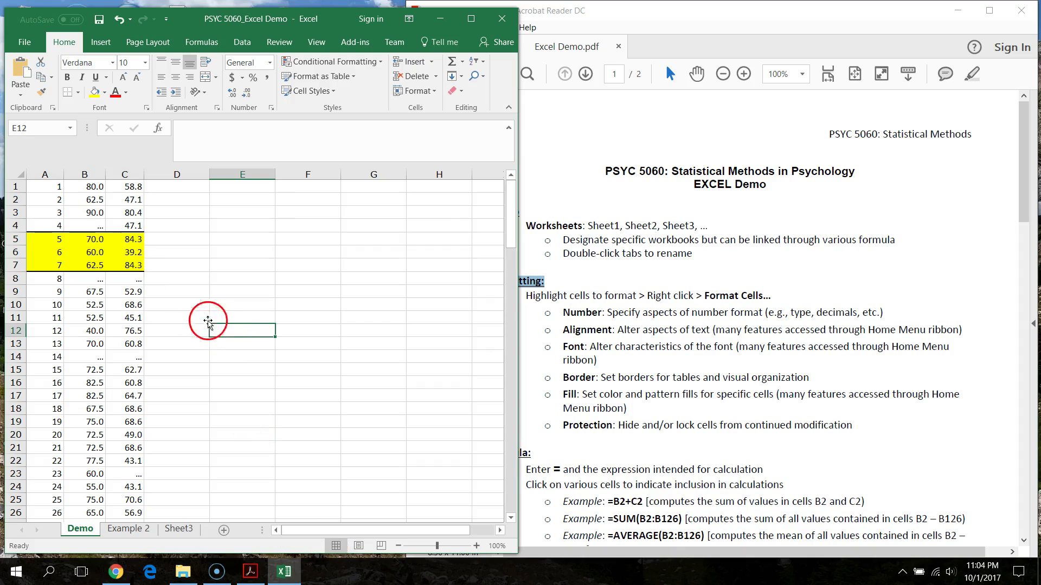
Clear all borders and the background fill from cells A4:C12.
drag(54, 226, 124, 324)
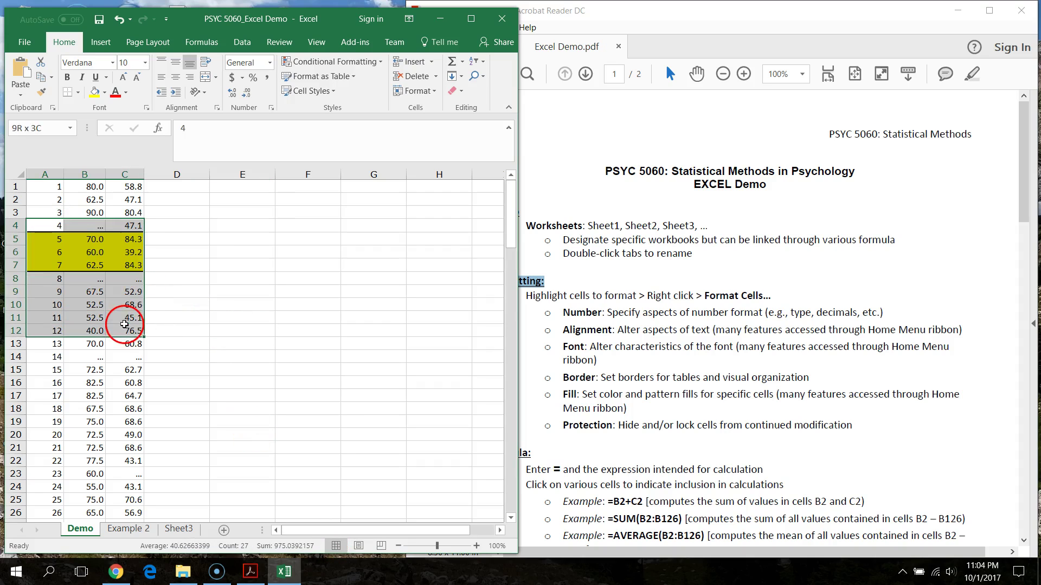
right_click(139, 302)
click(153, 242)
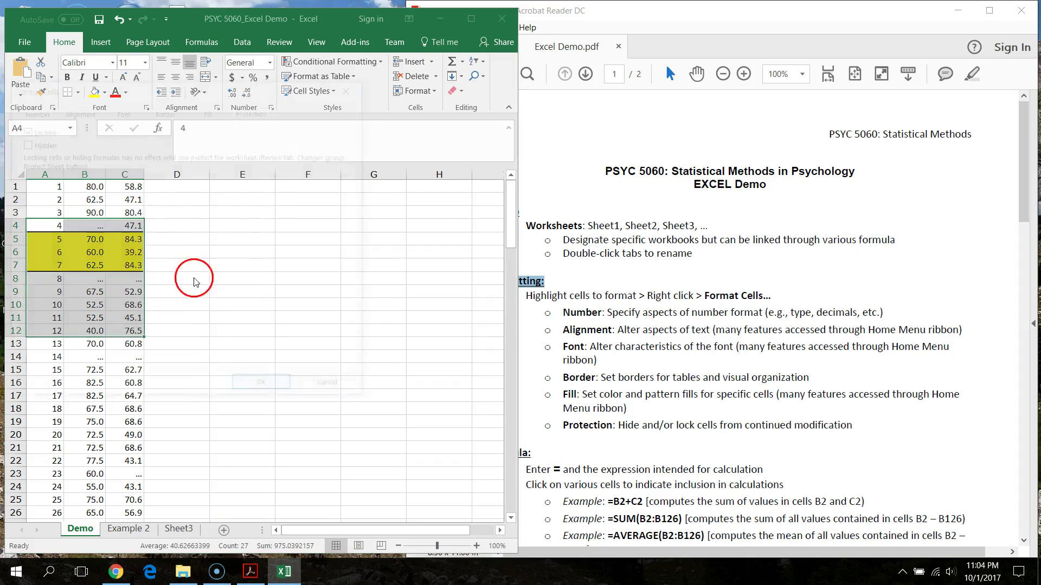
click(166, 109)
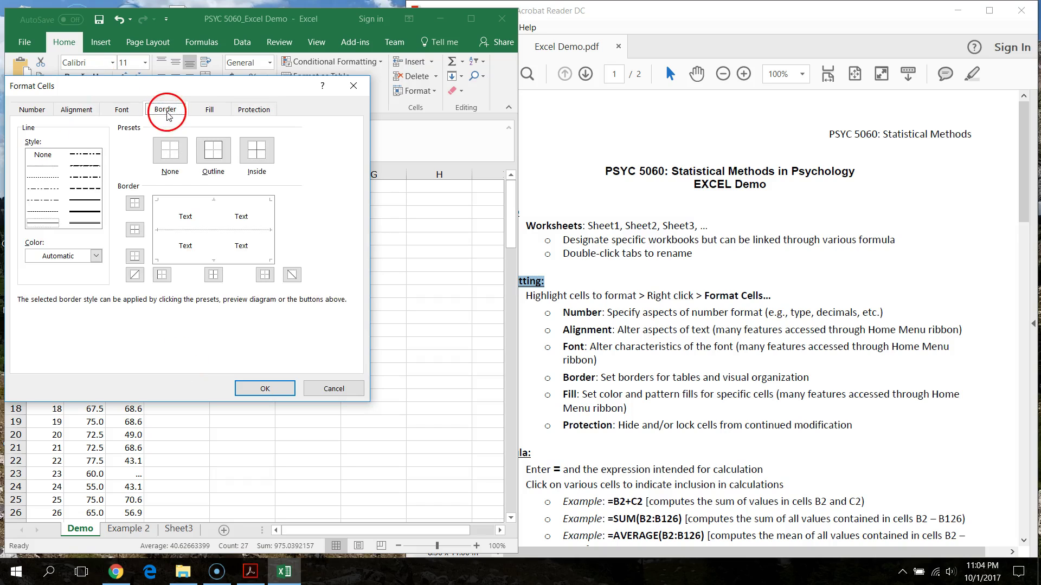
click(211, 109)
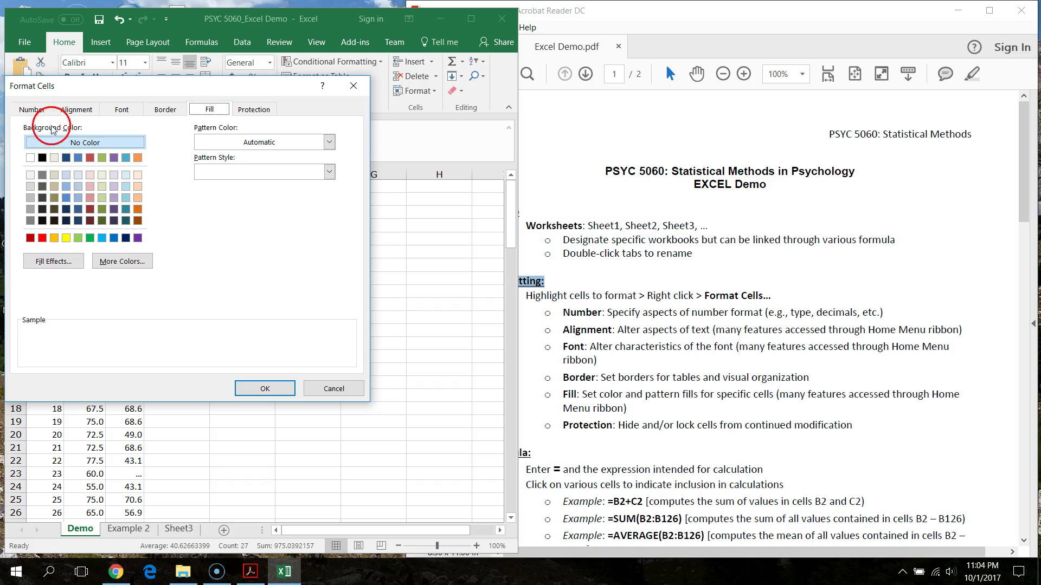
click(265, 388)
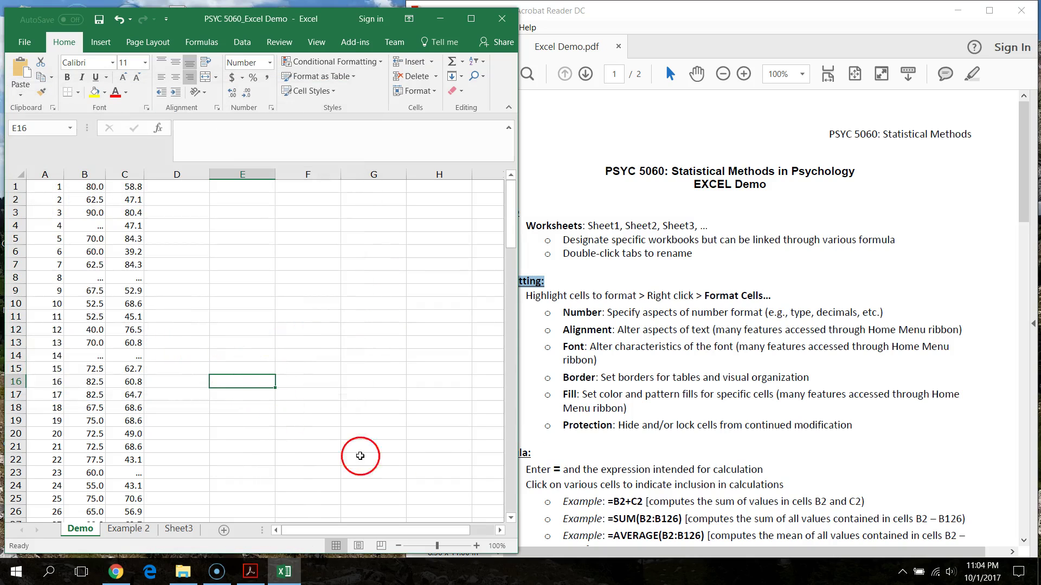
Clear the heading highlight in the Excel Demo PDF in Acrobat Reader and return to column E of the Excel workbook.
click(887, 425)
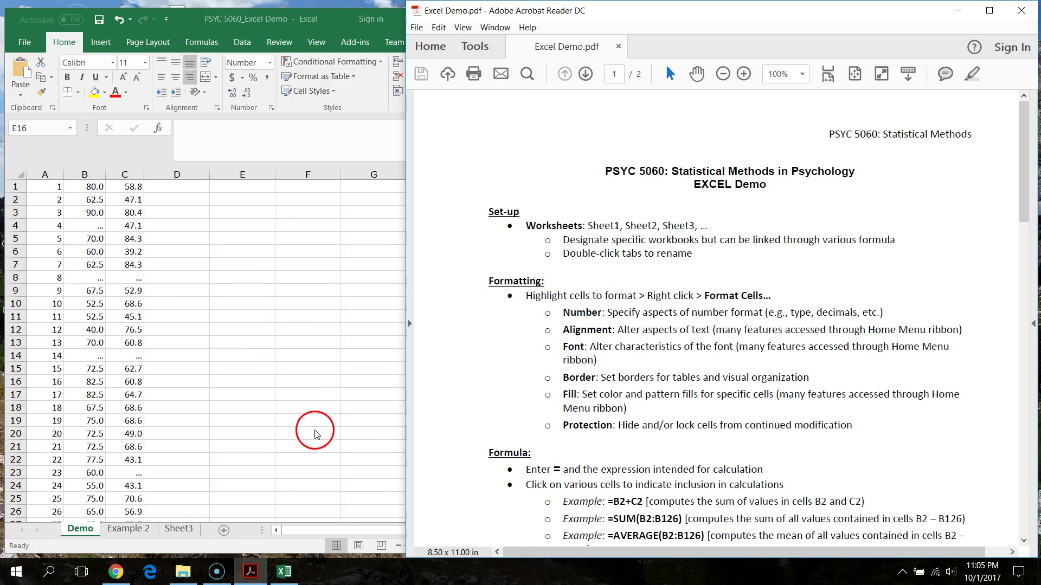
click(267, 381)
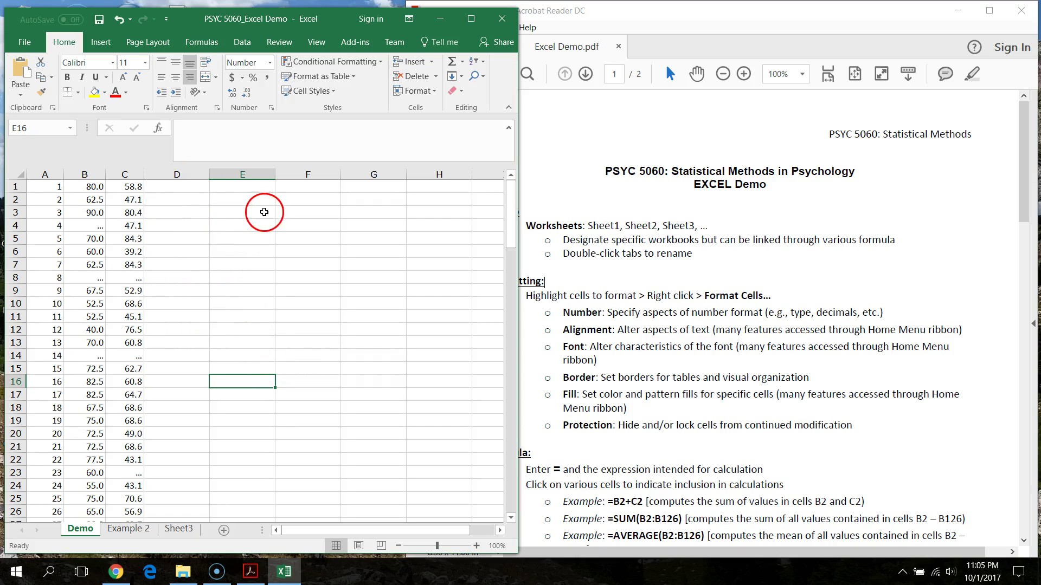
click(226, 197)
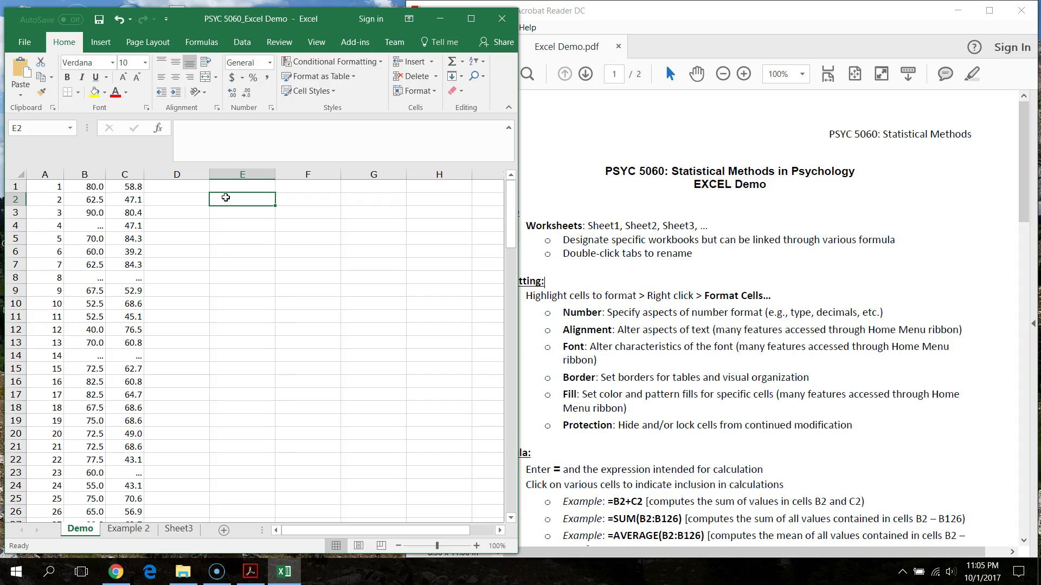
Enter the formula =B1+C1 in cell E1 and check it in the formula bar.
click(259, 187)
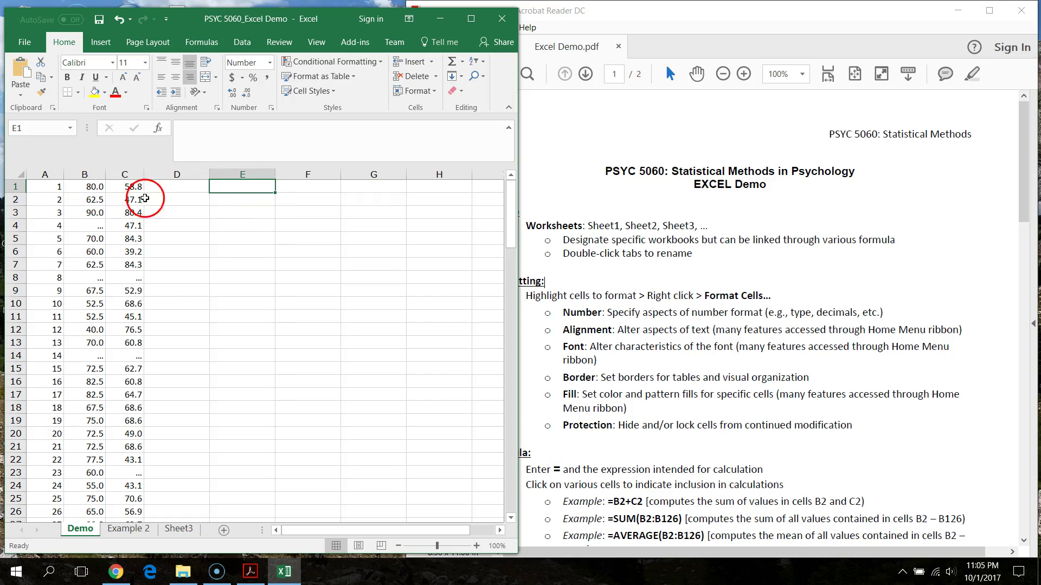
text(=)
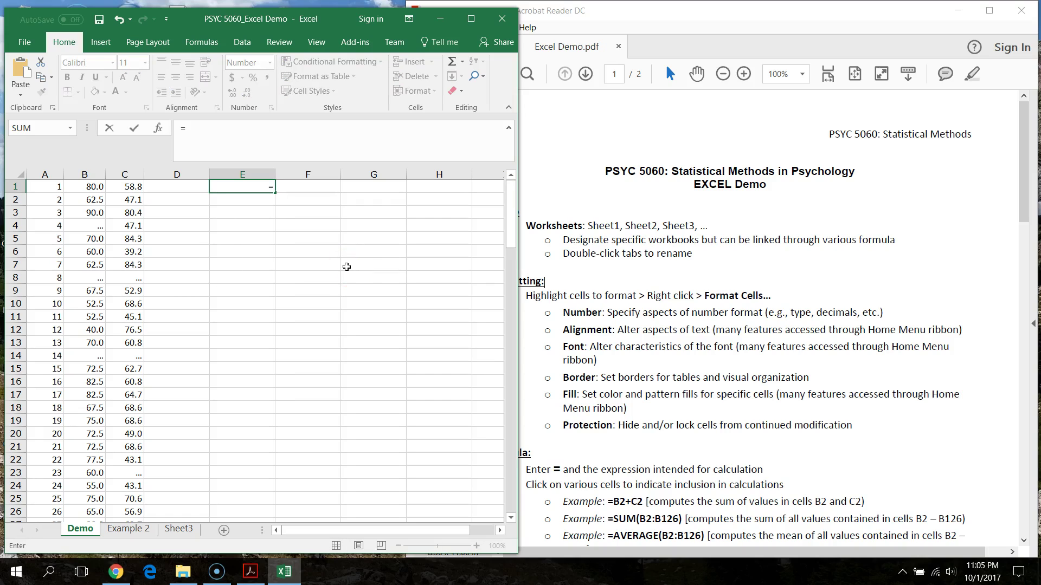
click(98, 187)
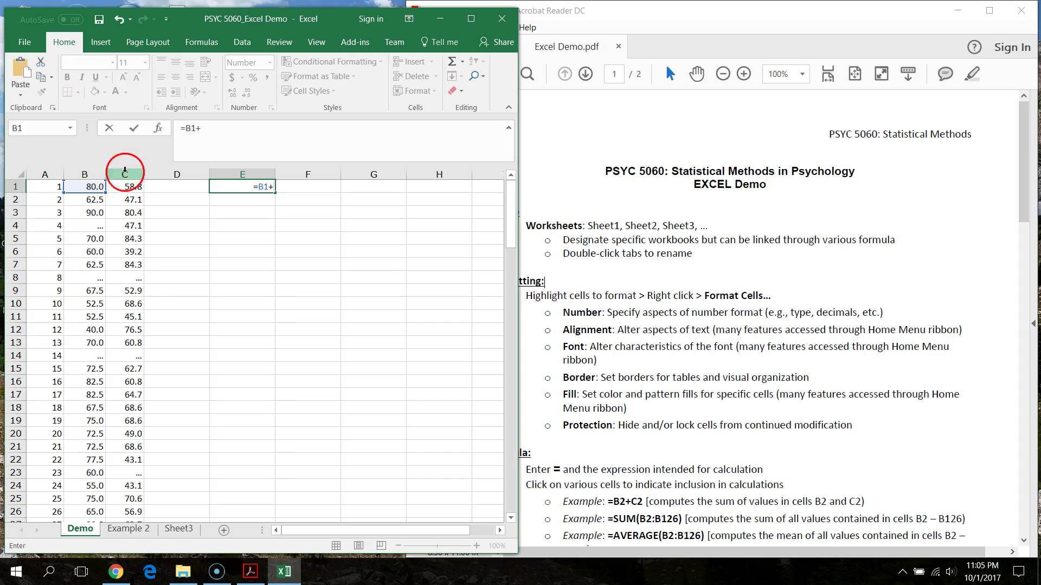
click(126, 188)
key(Return)
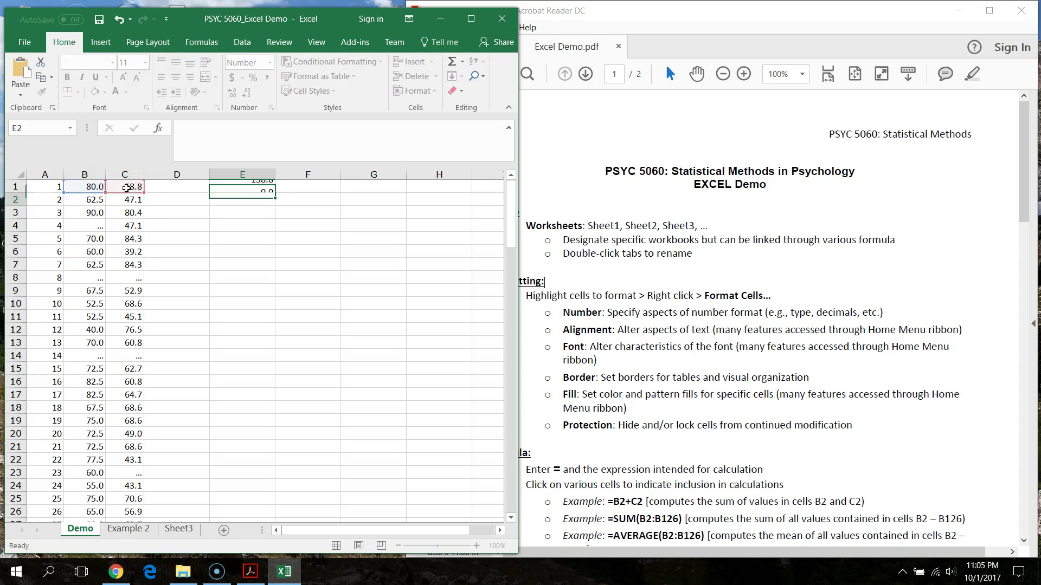
click(245, 187)
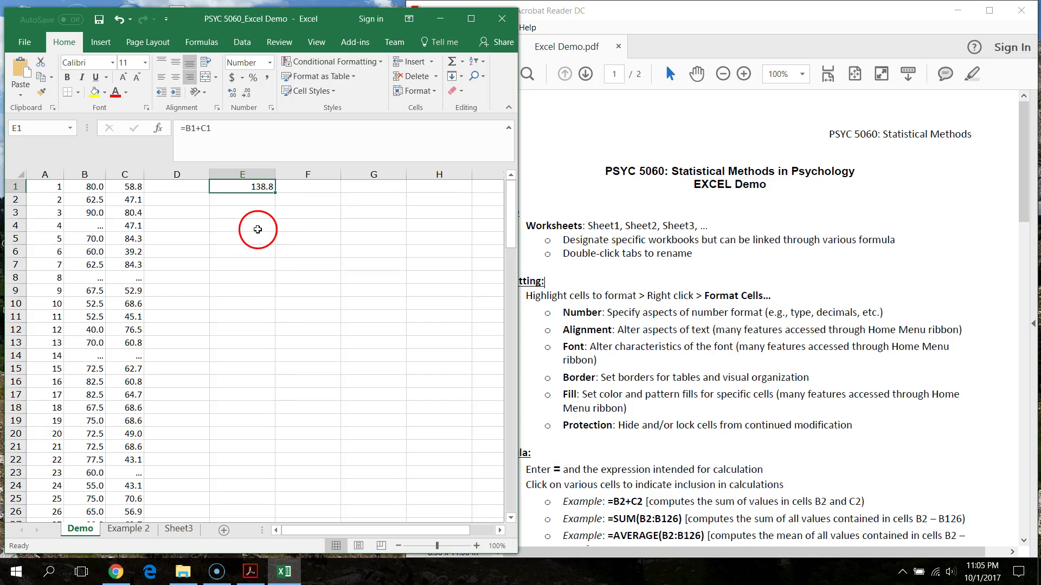
Enter the formula =SUM(B1:B125) in cell E2 and check it in the formula bar.
click(241, 204)
text(=)
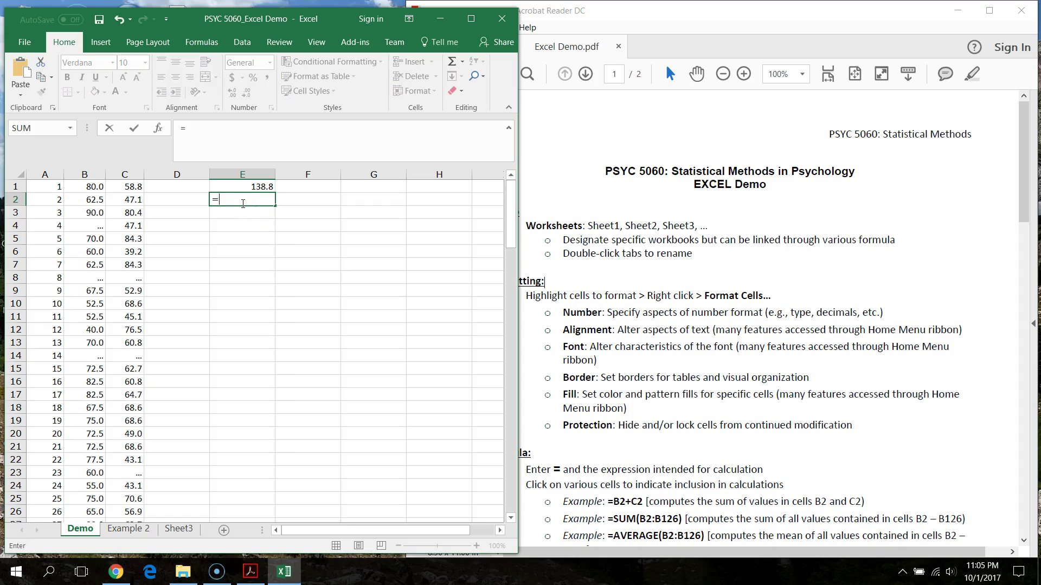
text(S)
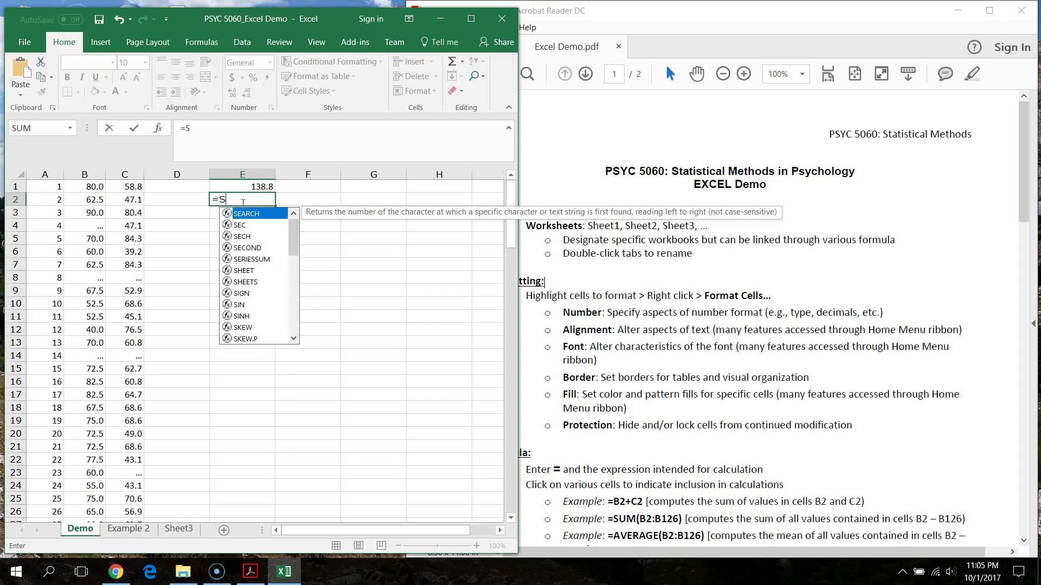
text(UM()
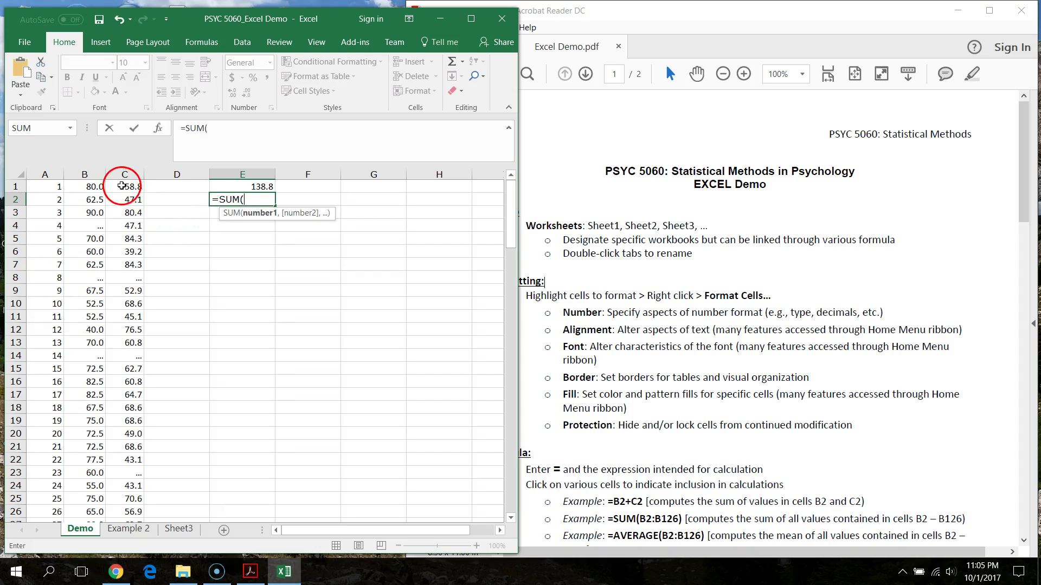
drag(93, 186, 90, 497)
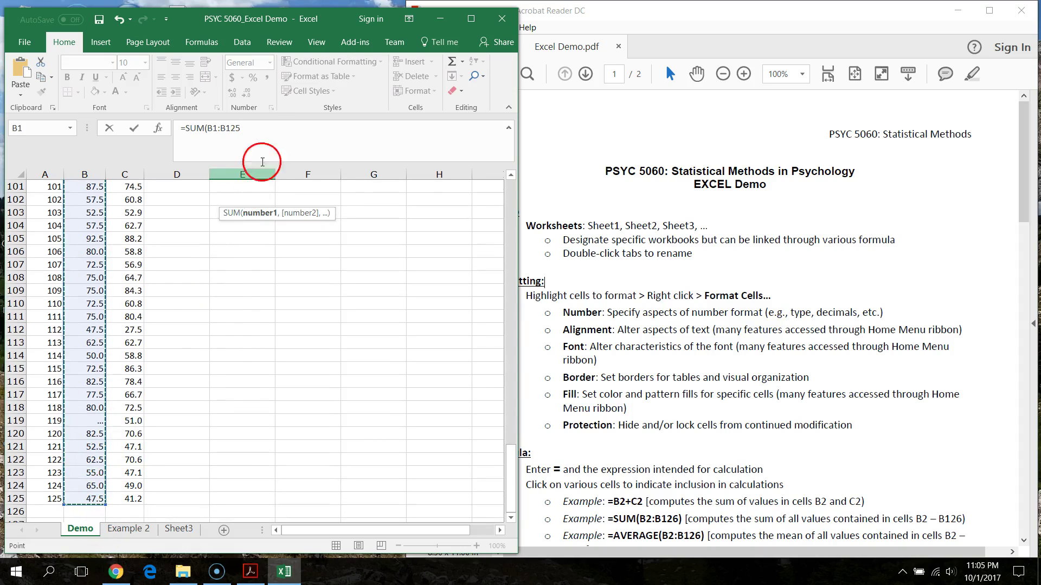
click(266, 131)
key(Return)
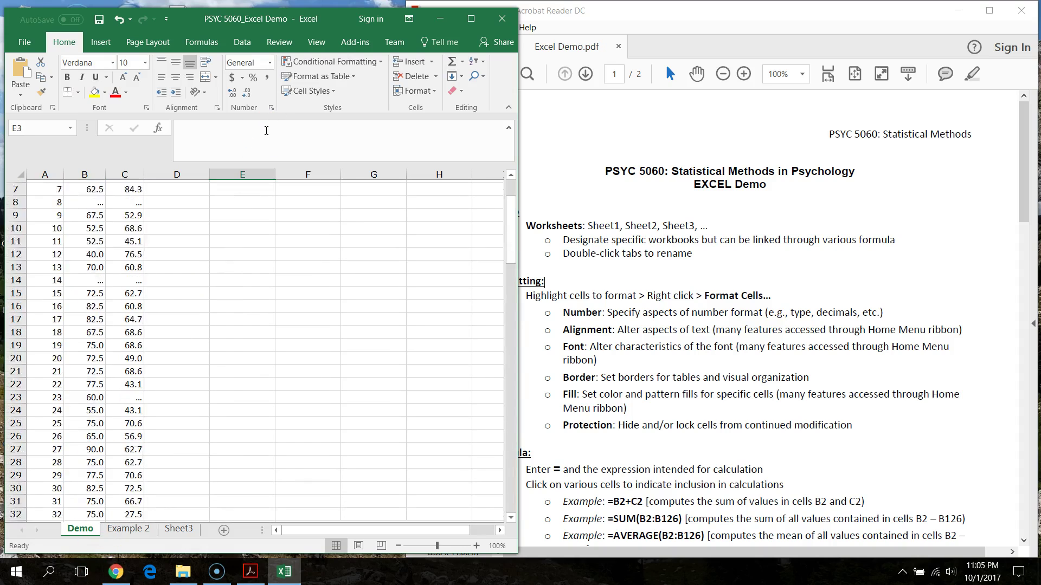
click(268, 199)
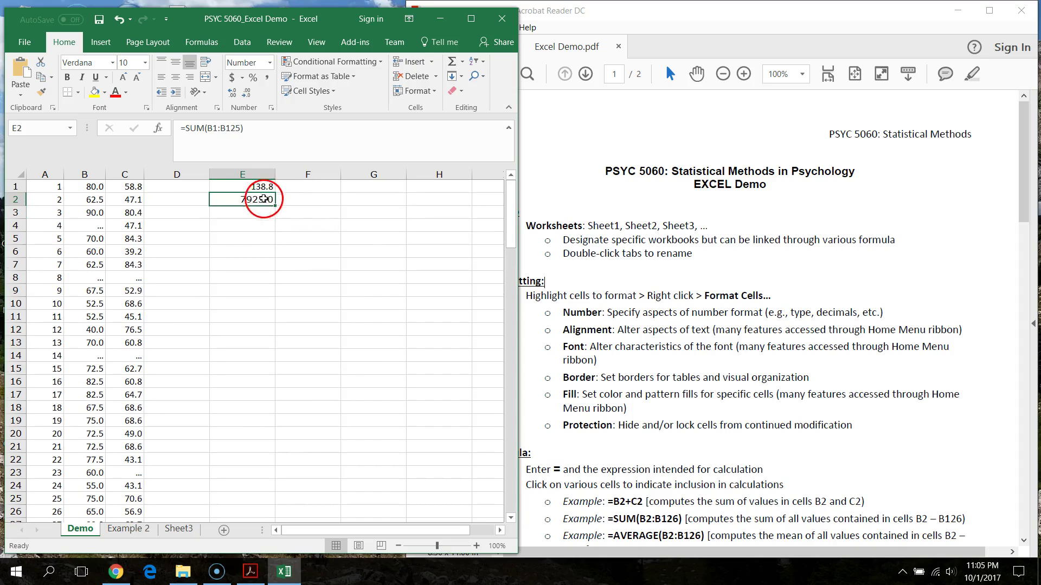
Set the font of the entire Demo worksheet to Calibri, size 11.
click(19, 174)
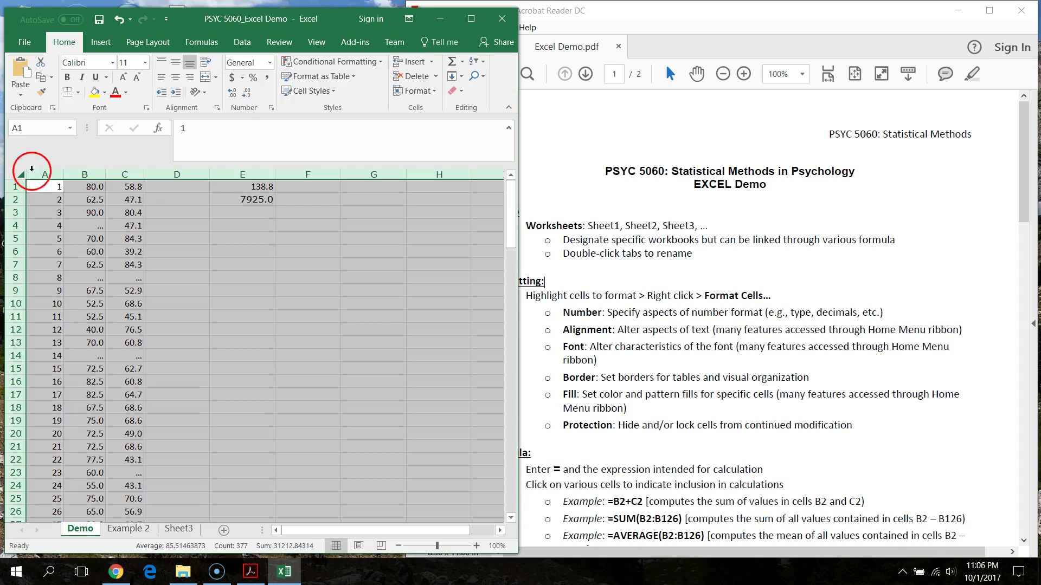
click(112, 62)
click(131, 84)
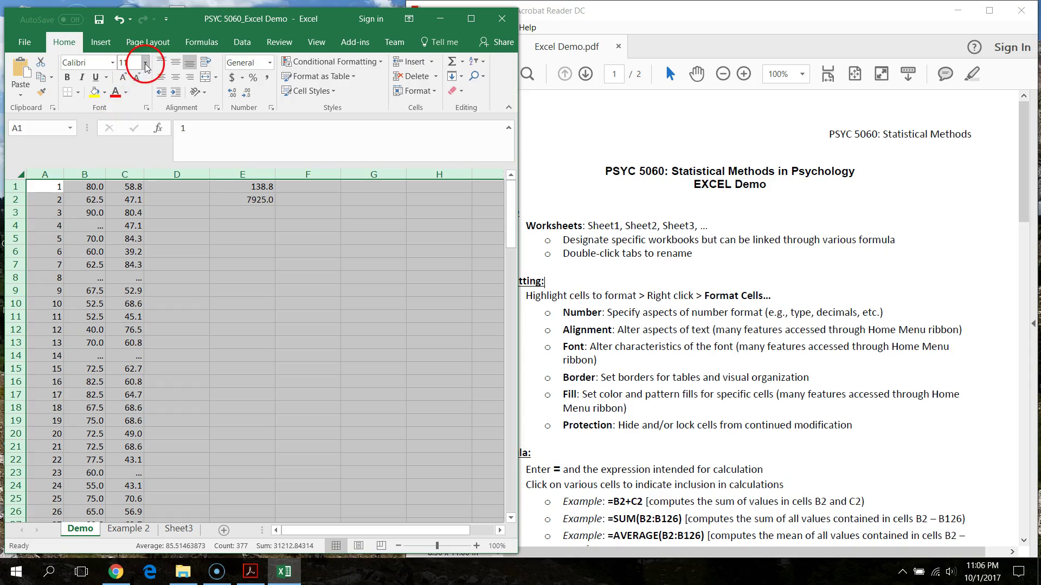
click(145, 62)
click(123, 111)
click(271, 274)
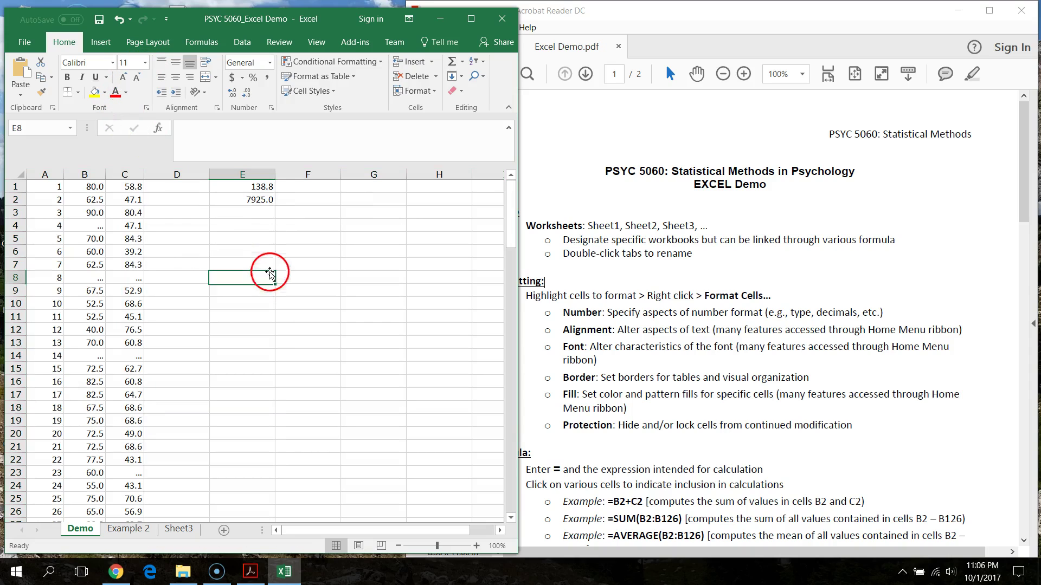
Check cell E2's formula against the column B data and enter =AVERAGE(B1:B125) in cell E3.
click(226, 200)
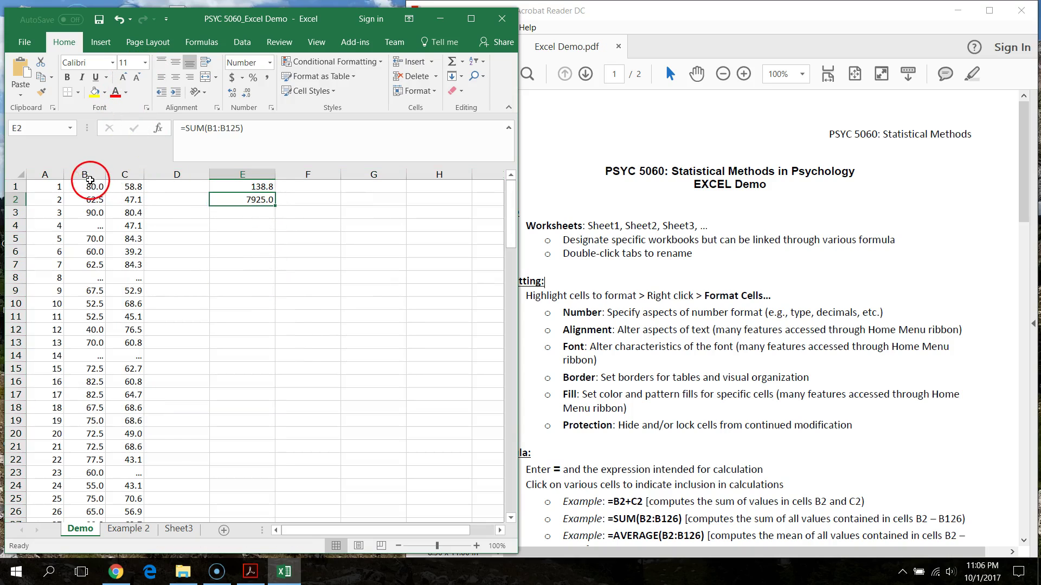
click(90, 174)
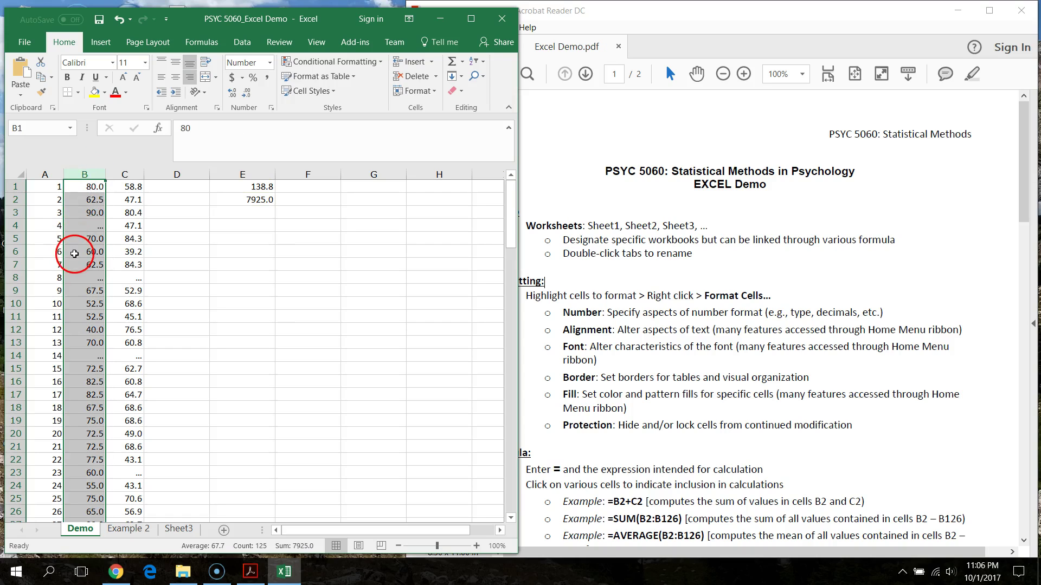
click(239, 213)
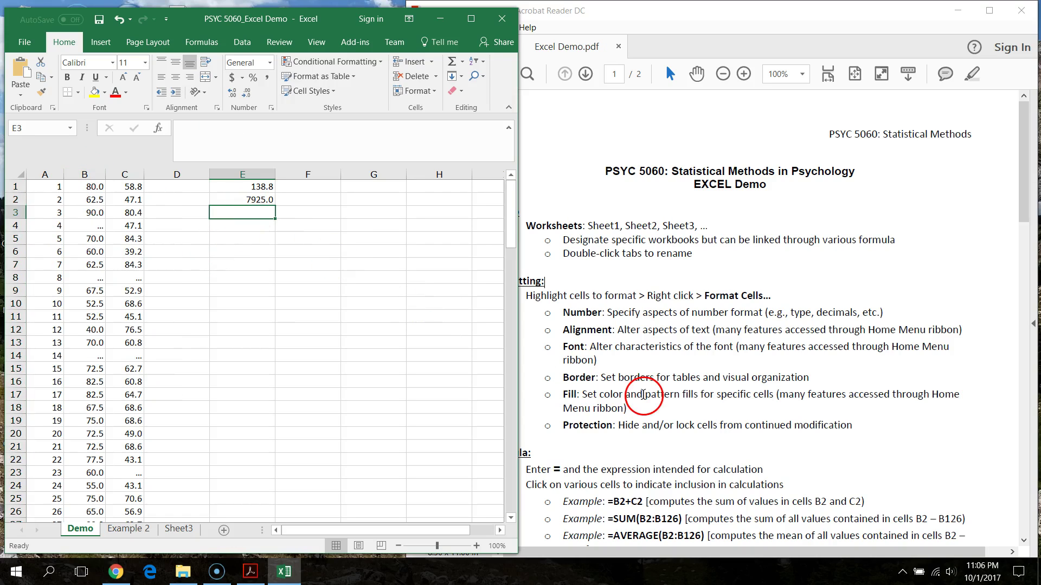
text(=)
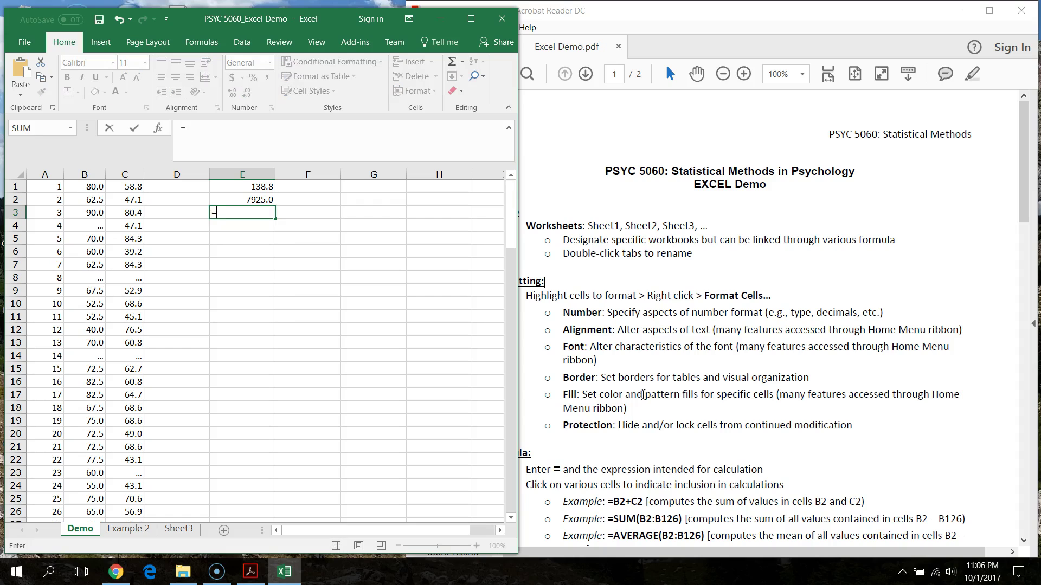
text(AV)
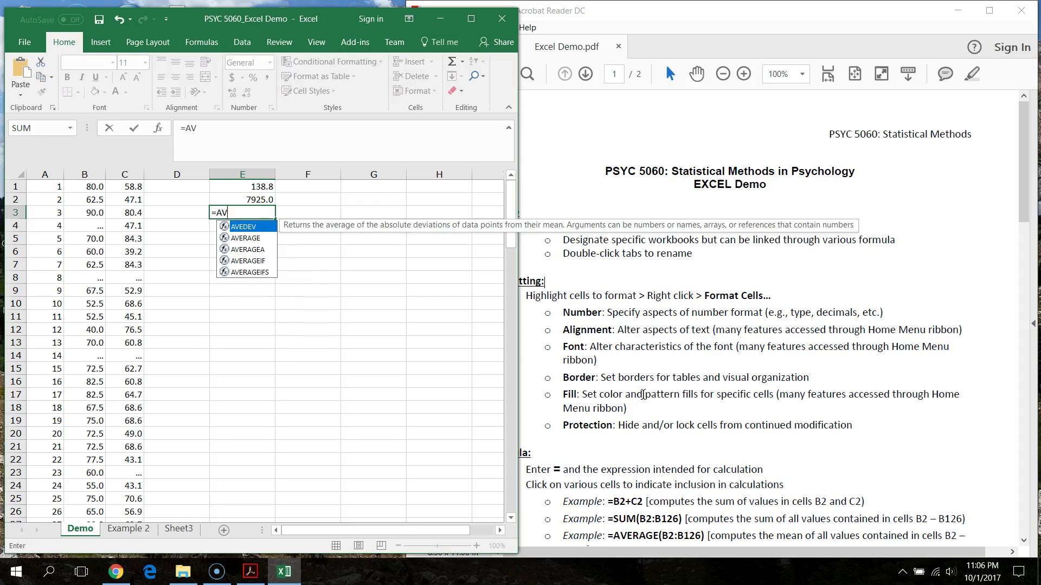
text(ERAGE()
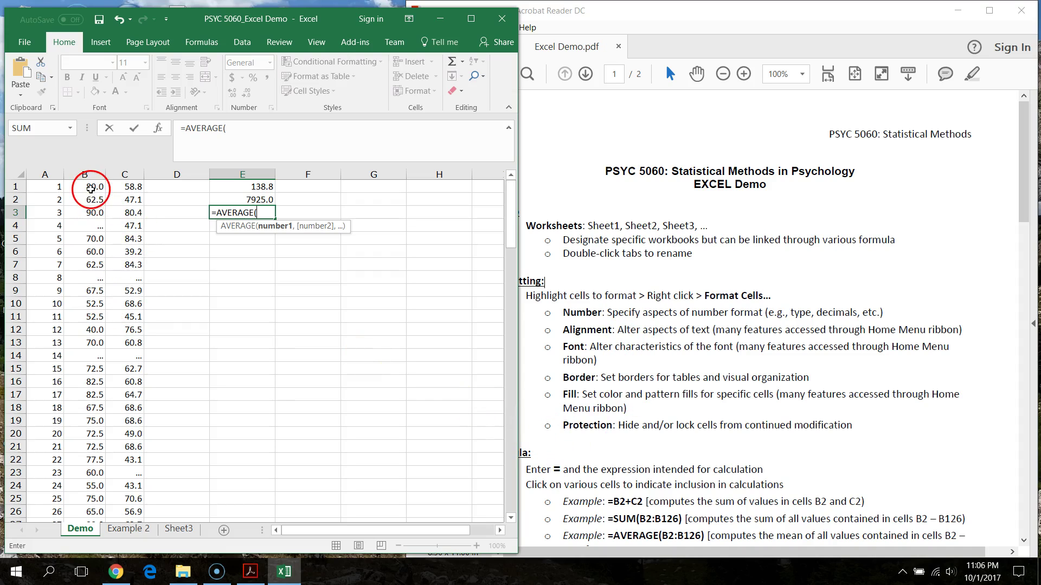
drag(91, 186, 93, 497)
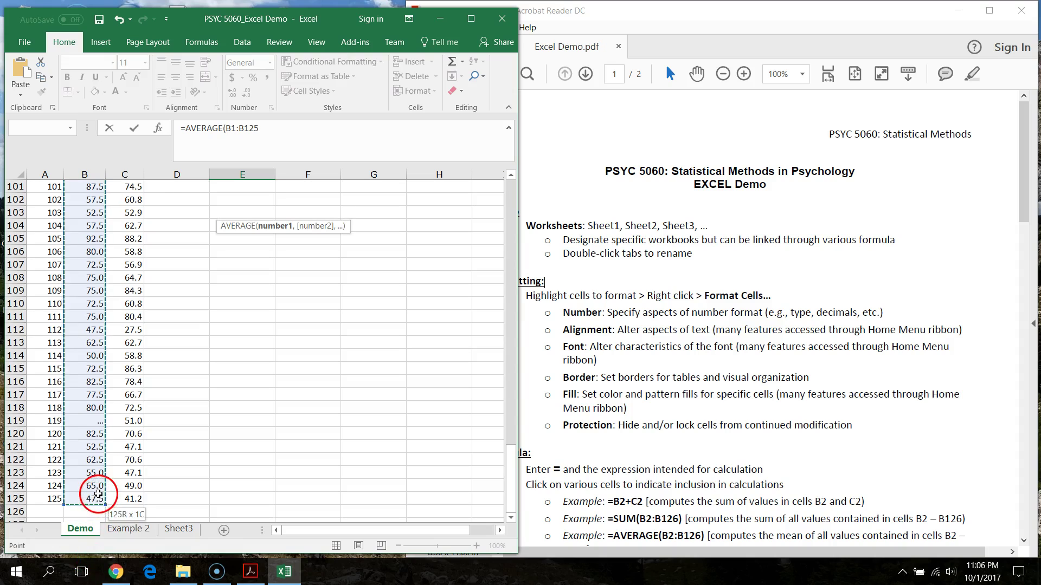
scroll(102, 473, up, 20)
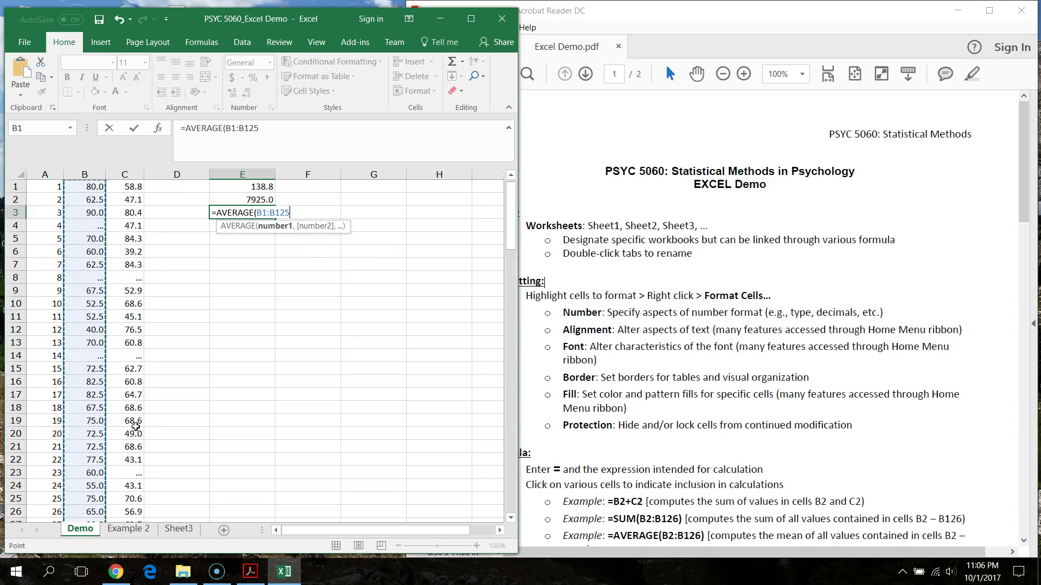
click(319, 129)
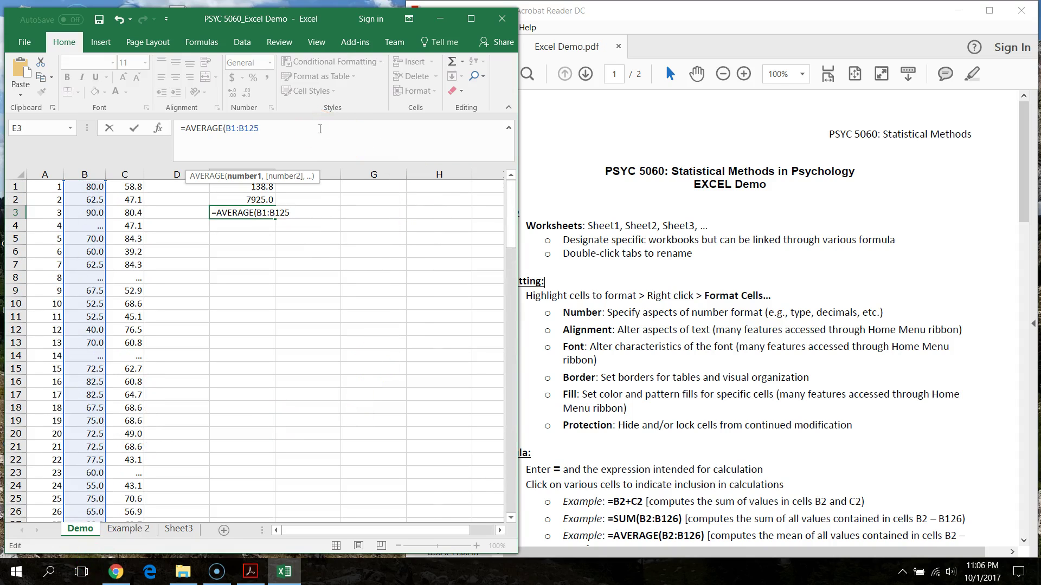
key(Return)
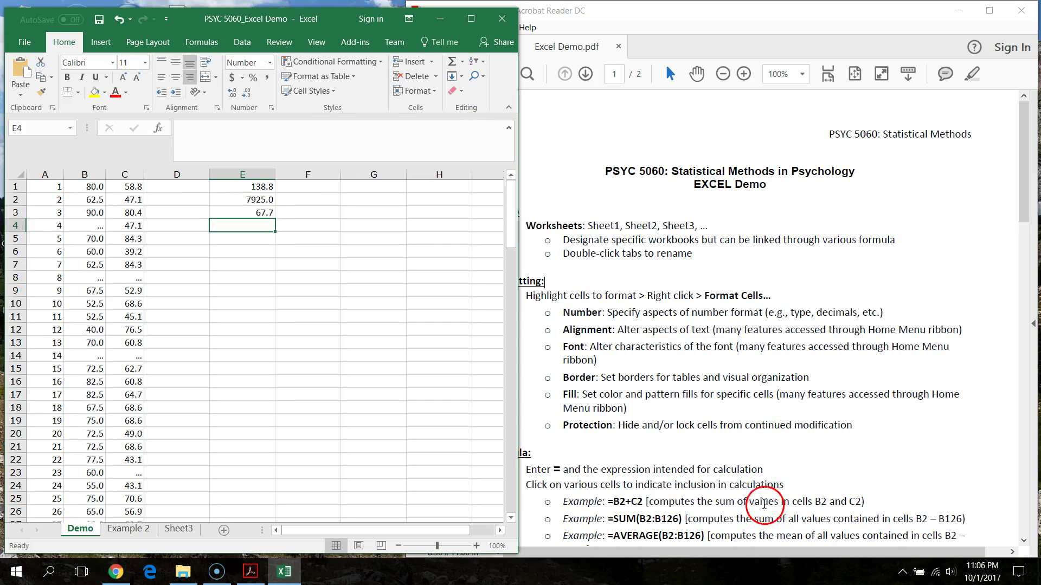
Read the built-in function examples in the Excel Demo PDF in Acrobat Reader and return to cell E4 in Excel.
click(843, 450)
scroll(843, 450, down, 5)
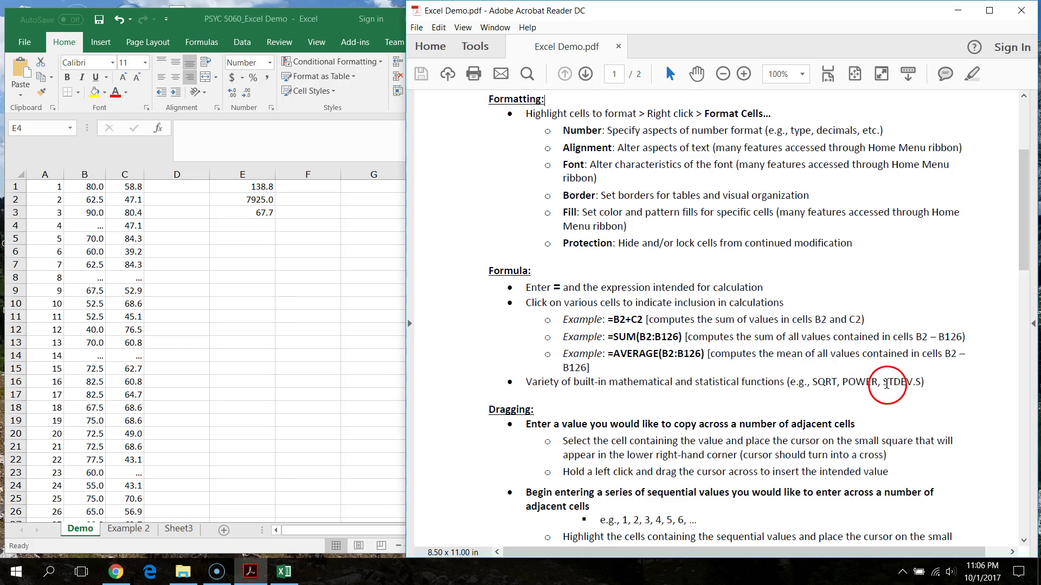
click(262, 264)
click(225, 227)
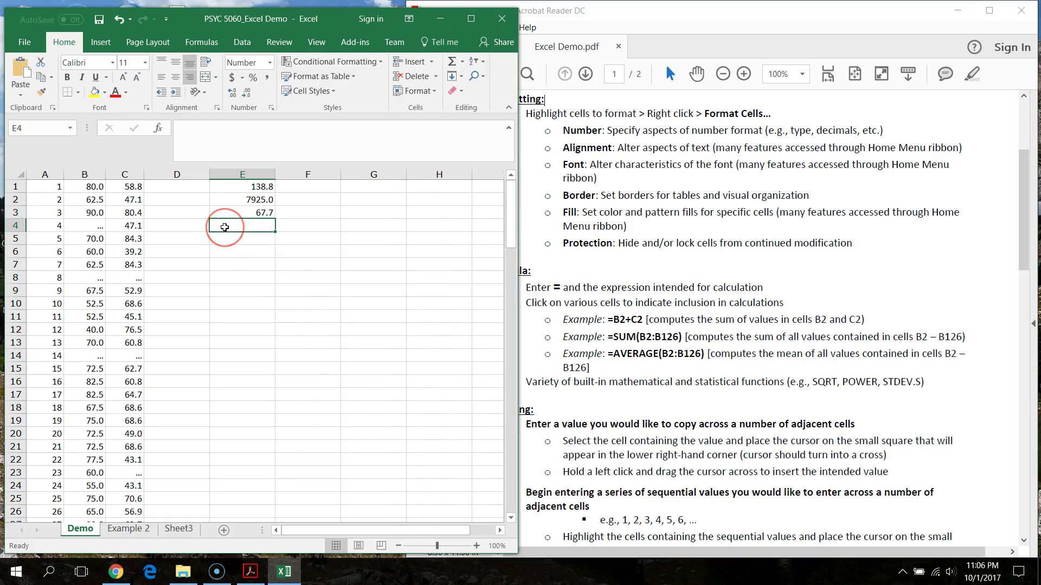
Enter the sample standard deviation formula =STDEV.S(C1:C125) in cell E4.
text(=)
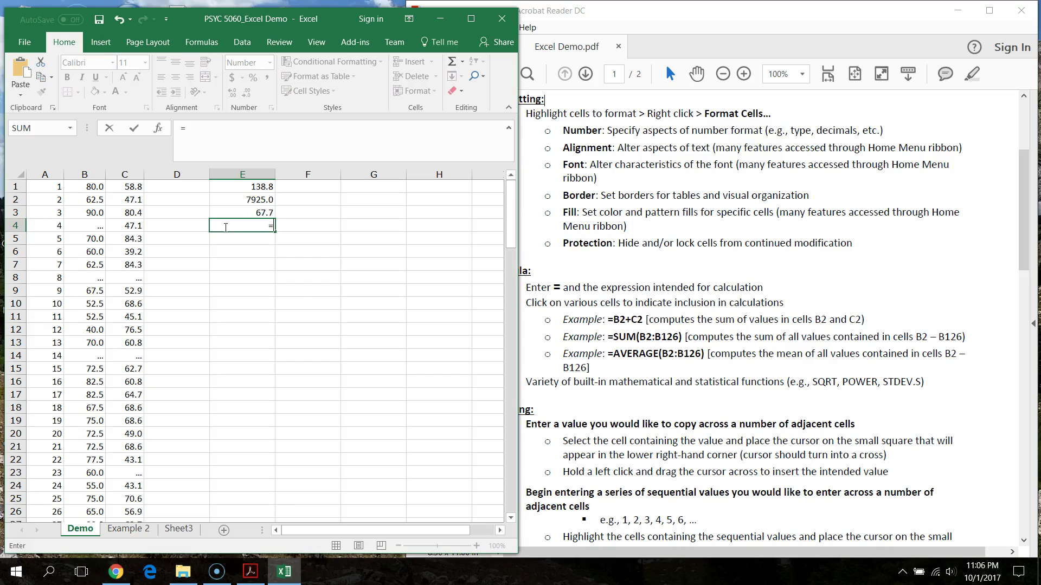
text(STD)
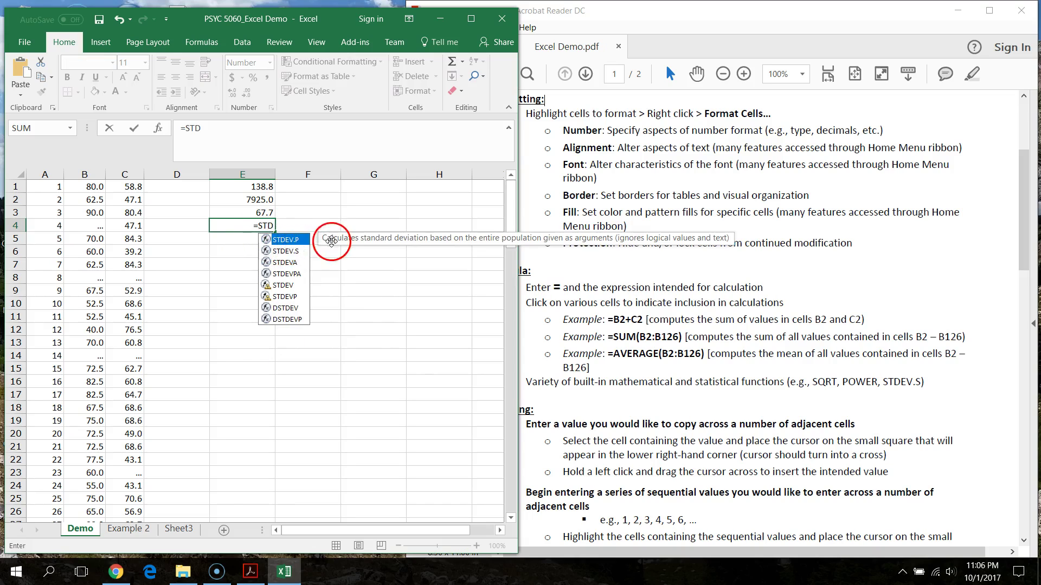
click(288, 250)
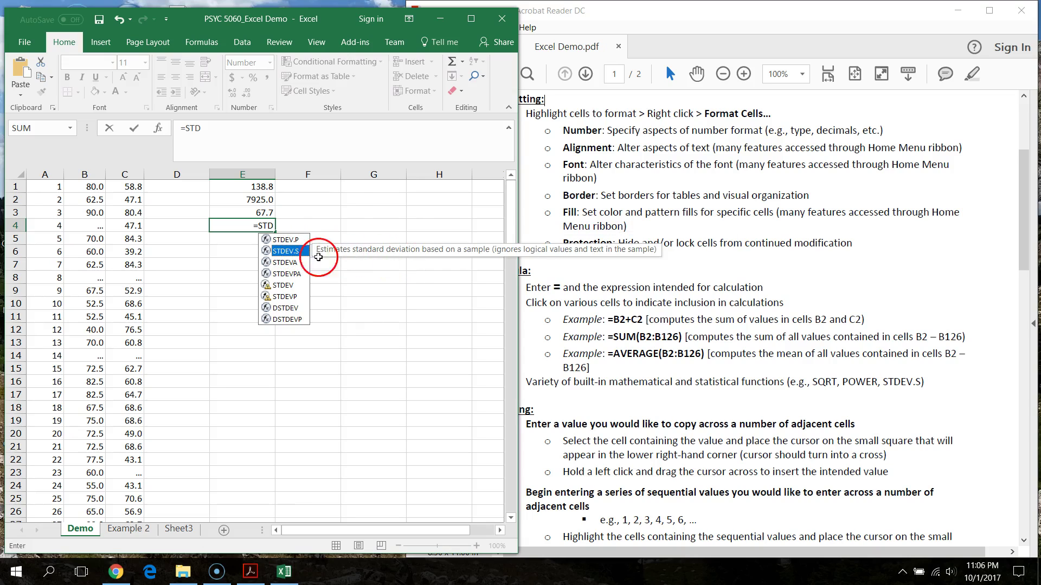
double_click(287, 251)
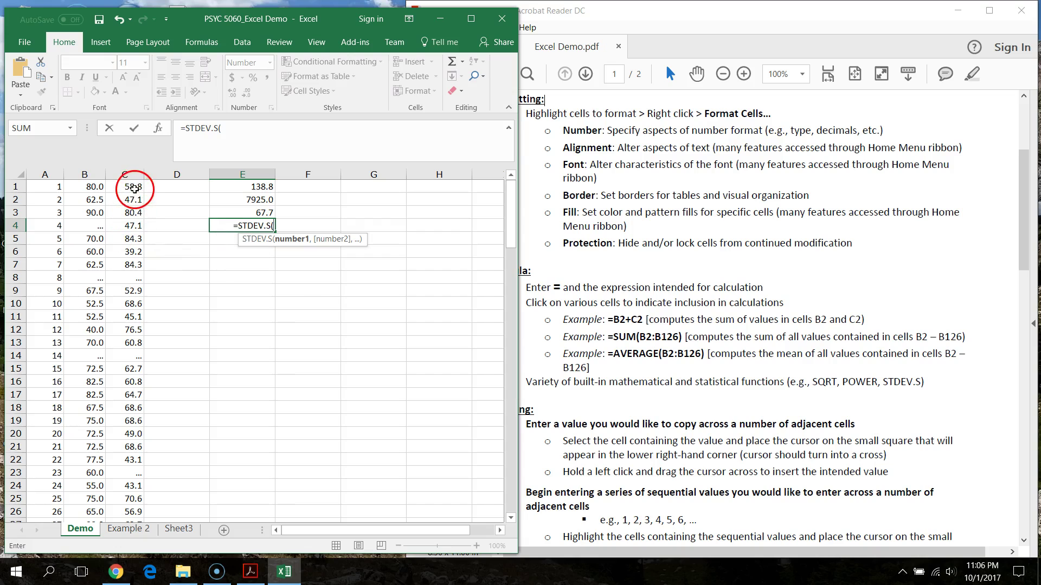
drag(125, 184, 138, 480)
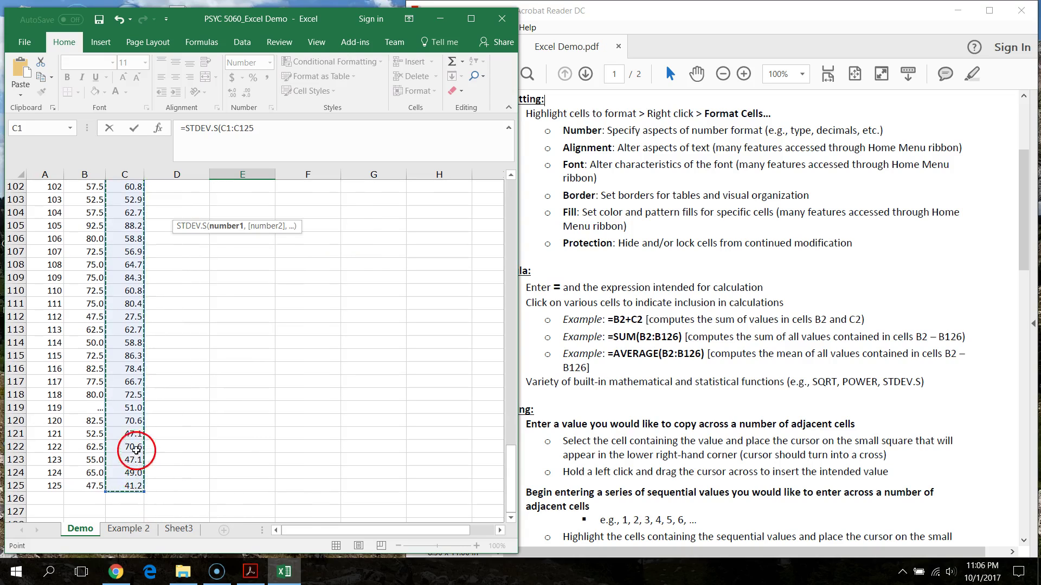
scroll(205, 283, up, 20)
scroll(211, 277, up, 13)
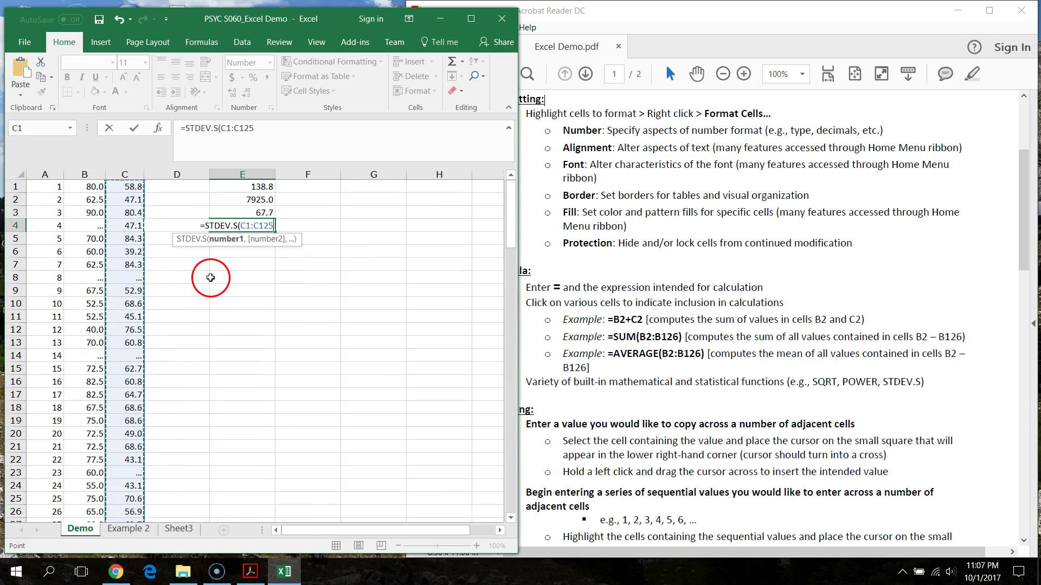
click(281, 128)
text())
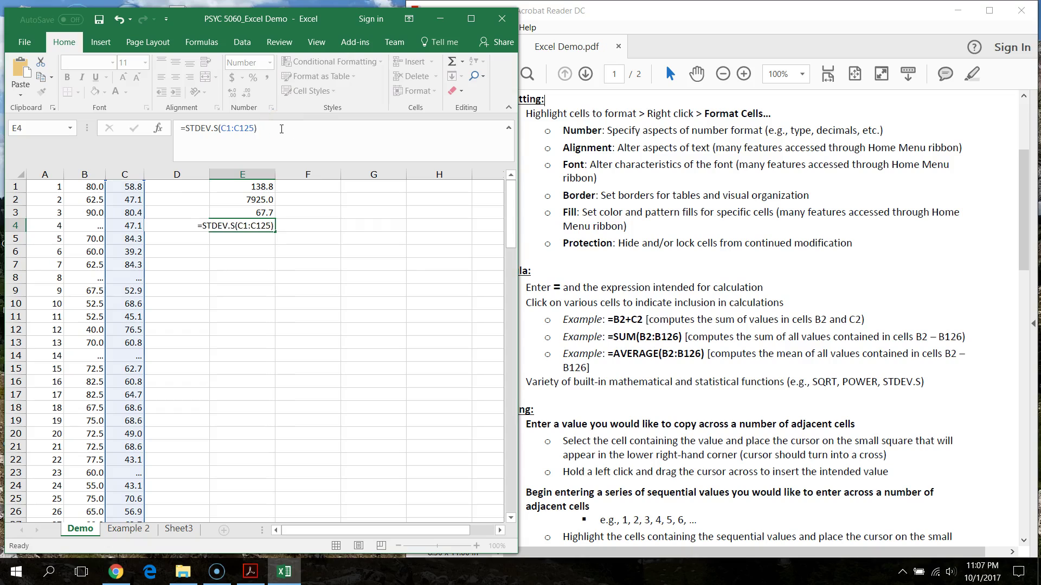
key(Return)
Review the standard deviation formula in cell E4 against the data in column C.
click(265, 226)
click(132, 185)
key(ctrl+shift+Down)
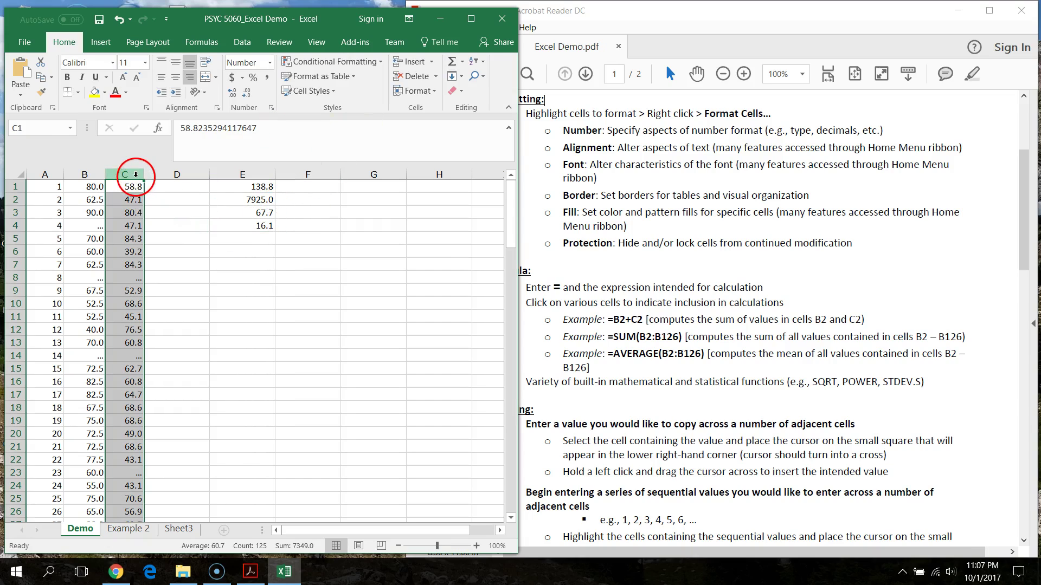
click(242, 224)
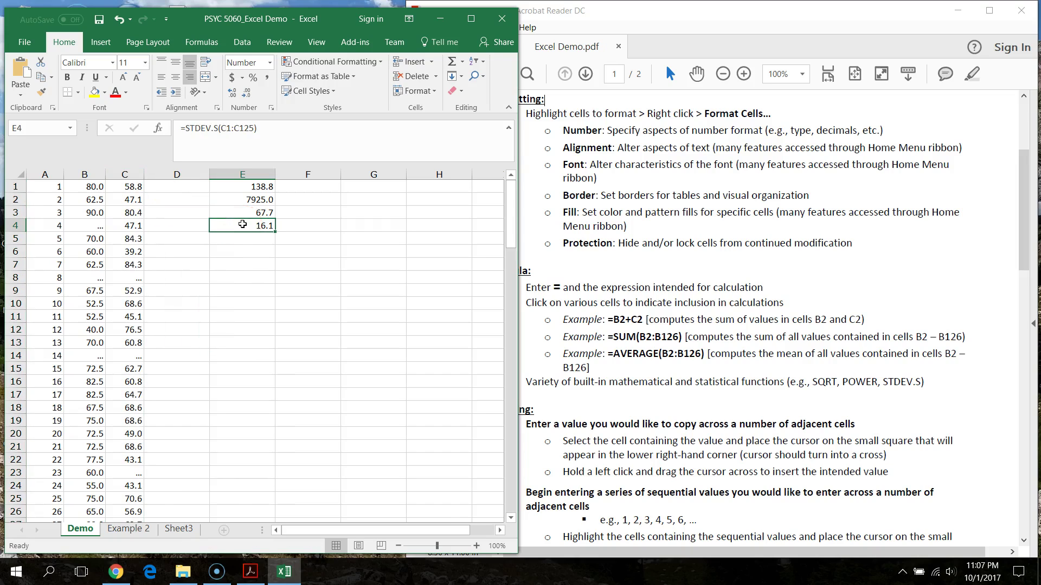
Revisit the Formula section of the PDF in Acrobat Reader, and review cells E1:E4 back in Excel.
click(993, 263)
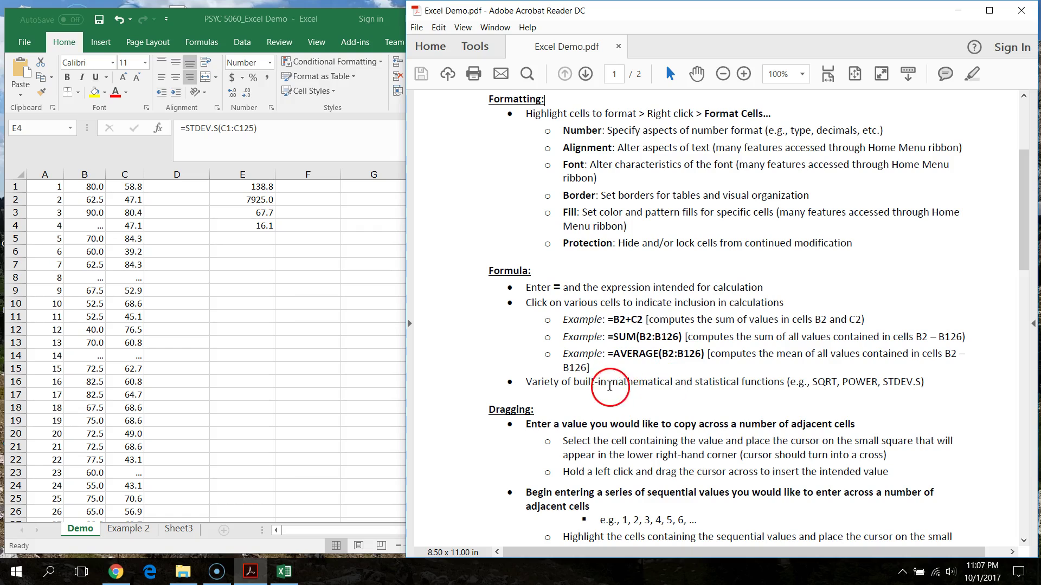
click(278, 23)
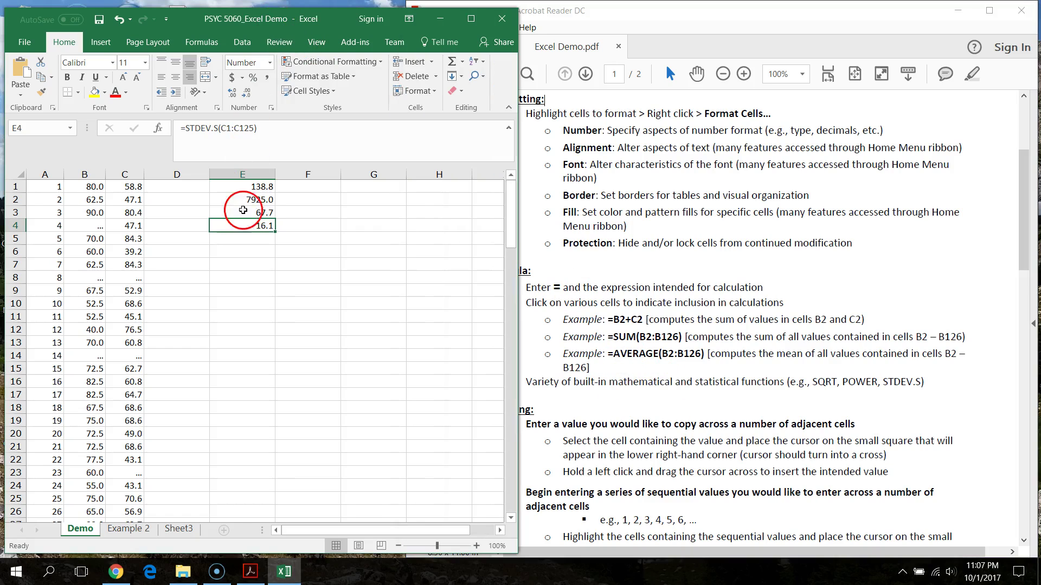
drag(254, 186, 256, 221)
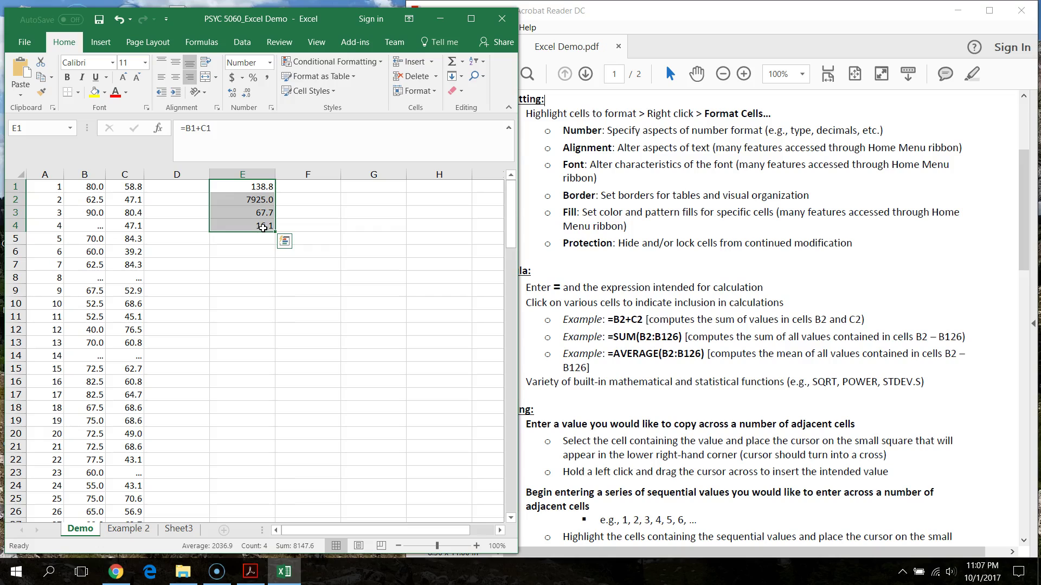
click(254, 243)
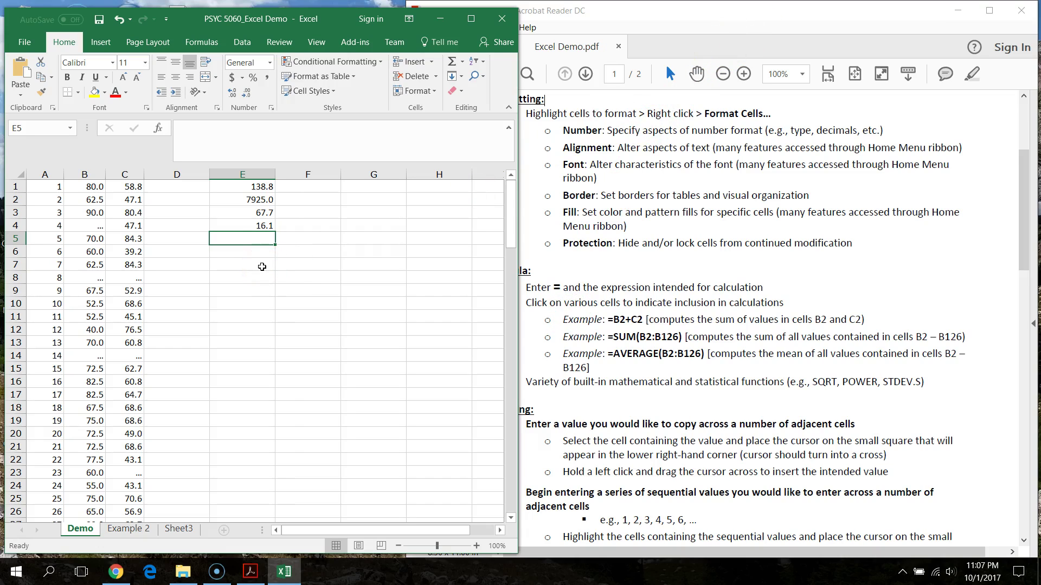
Remove all the example formulas from column E of the Demo worksheet.
right_click(258, 176)
click(305, 273)
click(316, 292)
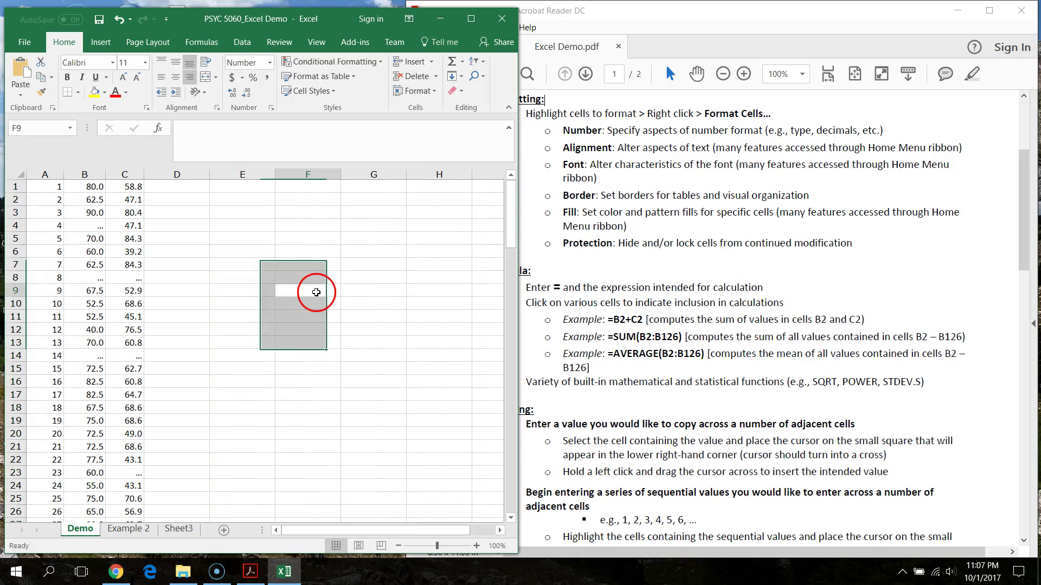
Switch to the Excel Demo PDF in Acrobat Reader and read the Dragging section.
click(678, 390)
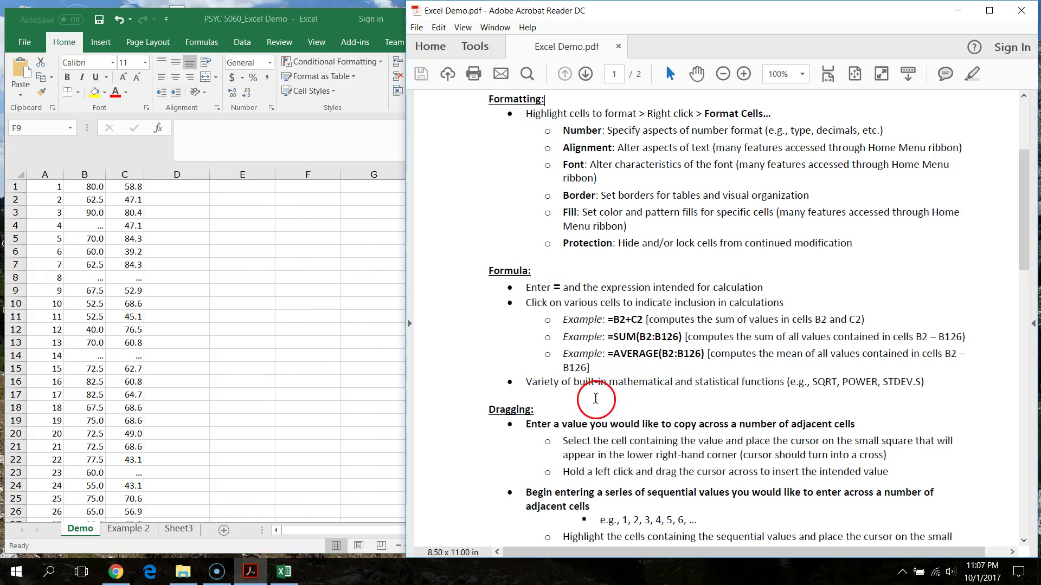
scroll(596, 399, down, 2)
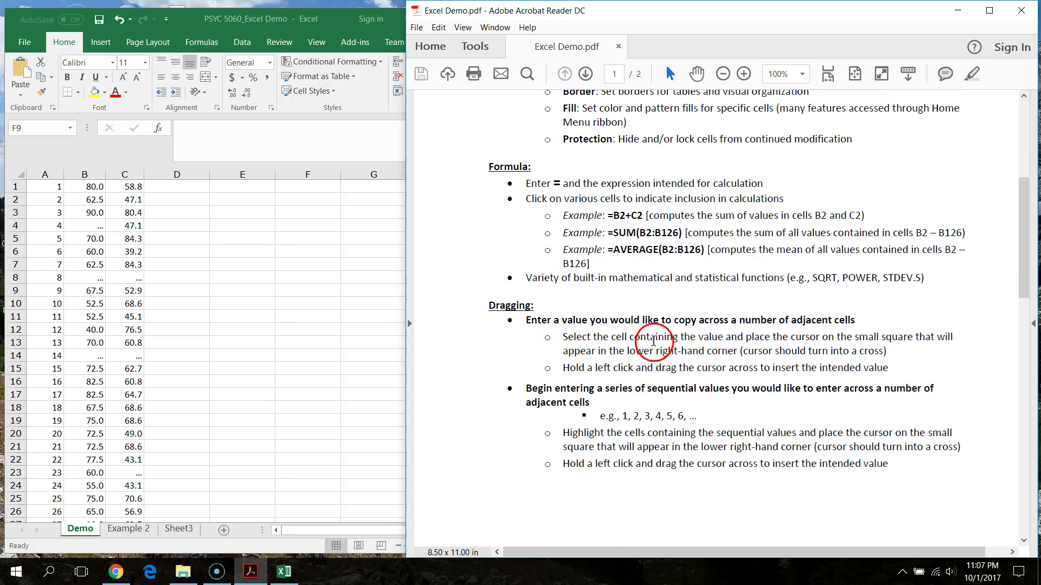
scroll(596, 342, down, 1)
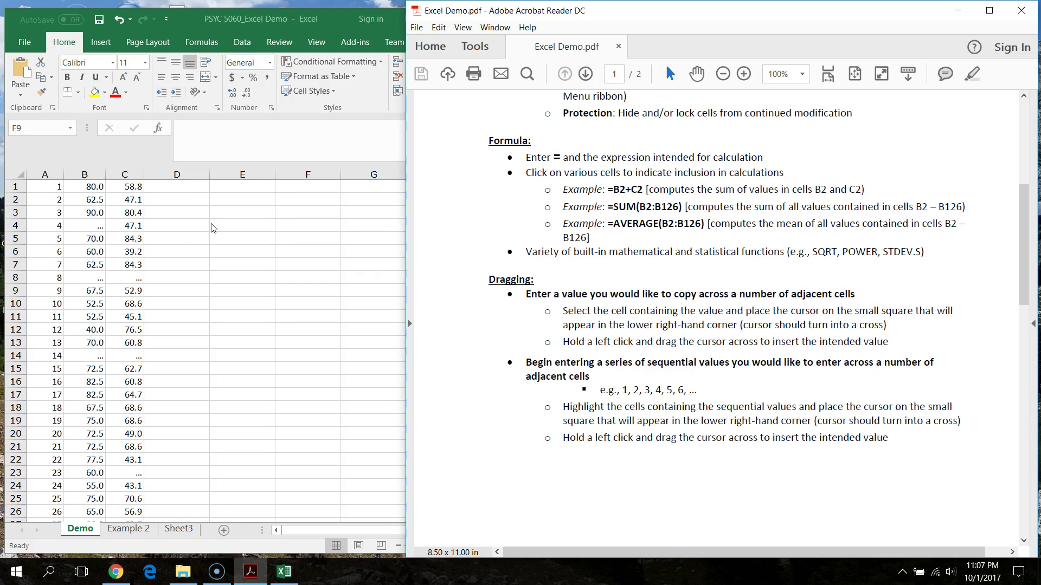
Switch back to Excel and copy the value in cell C1 across row 1 through cell H1 with the fill handle.
click(196, 214)
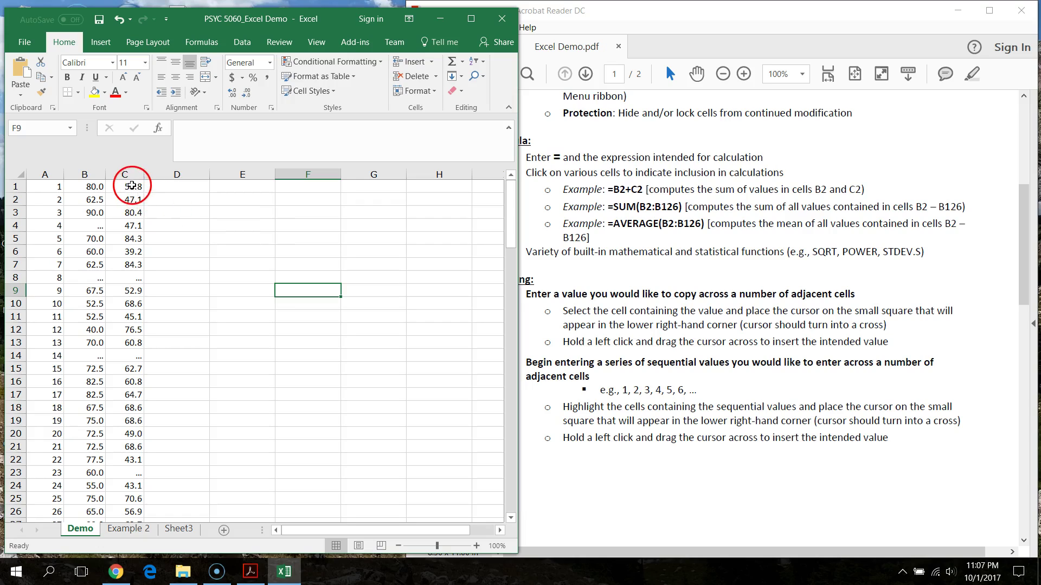
click(132, 186)
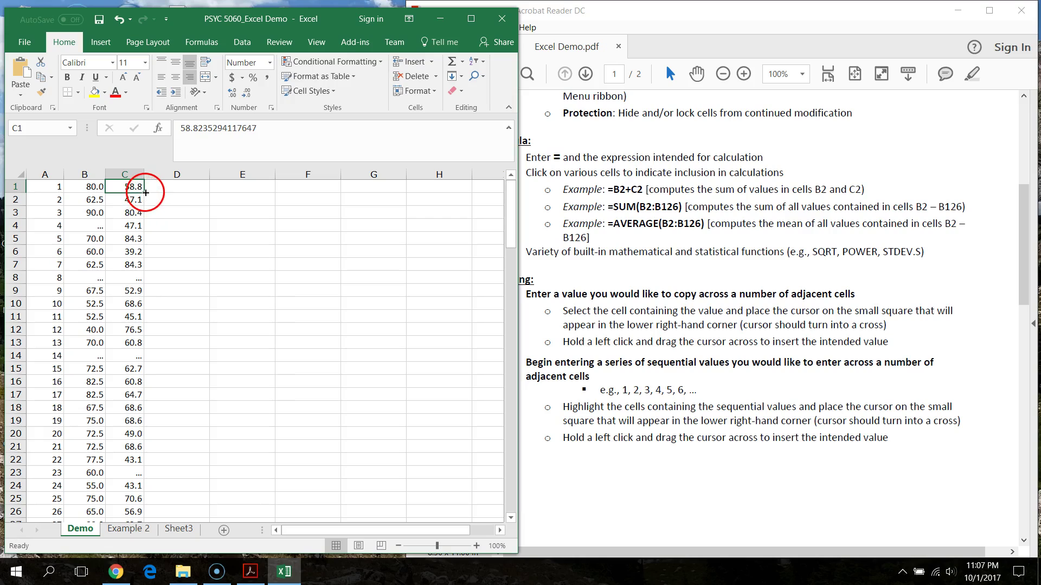
drag(144, 191, 499, 203)
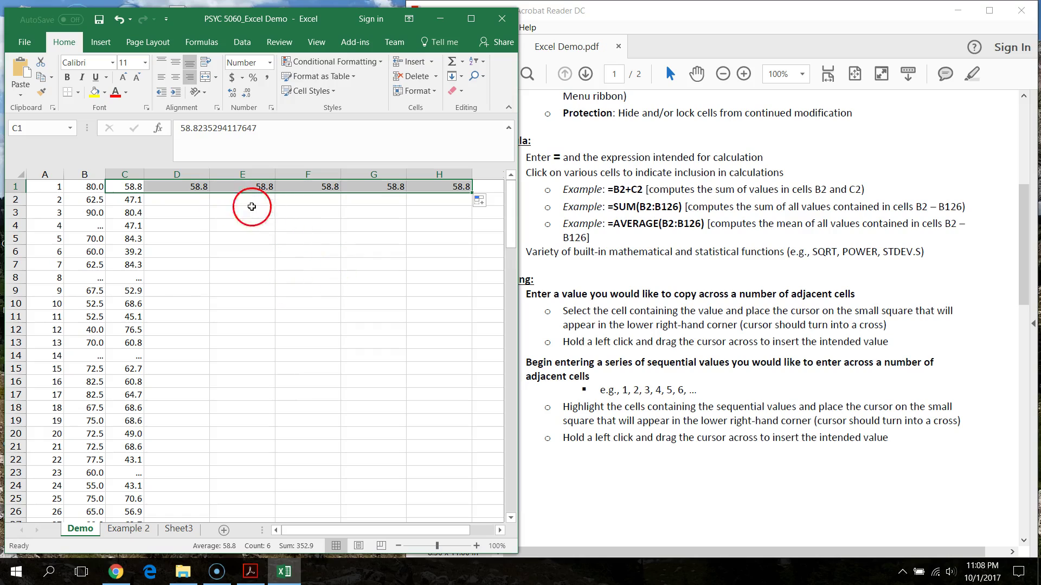
Fill the value in cell E1 down column E through row 26 and check the filled cells.
click(251, 187)
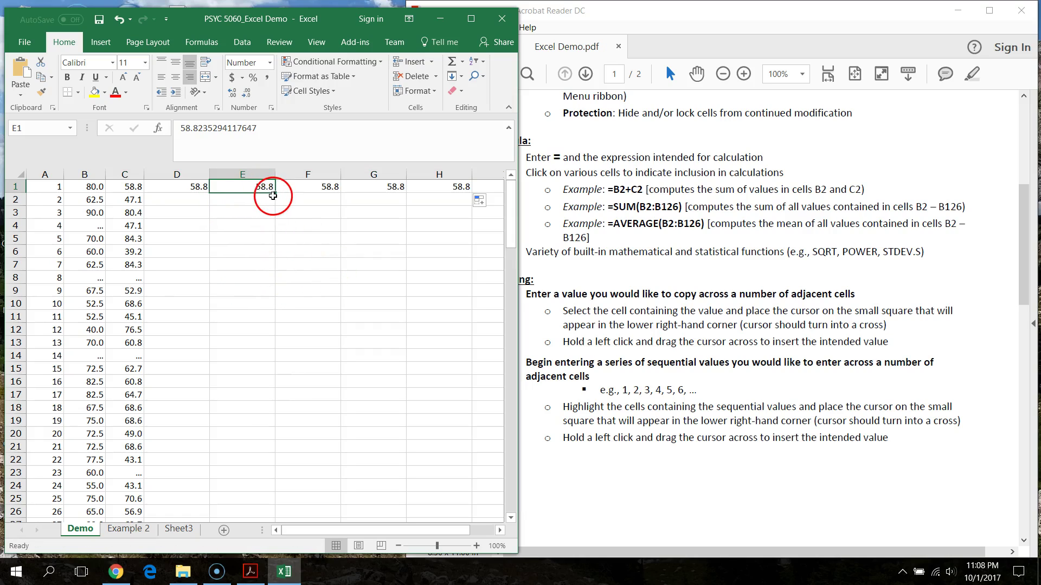
drag(277, 195, 252, 510)
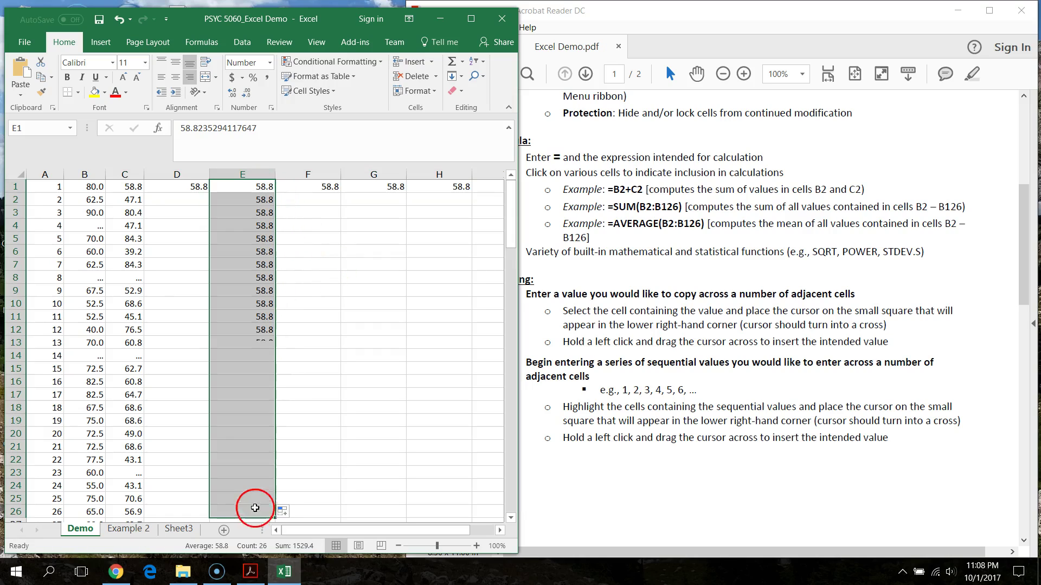
scroll(325, 412, down, 4)
scroll(325, 420, up, 4)
Delete columns D through H with the copied values from the Demo worksheet.
drag(202, 176, 467, 196)
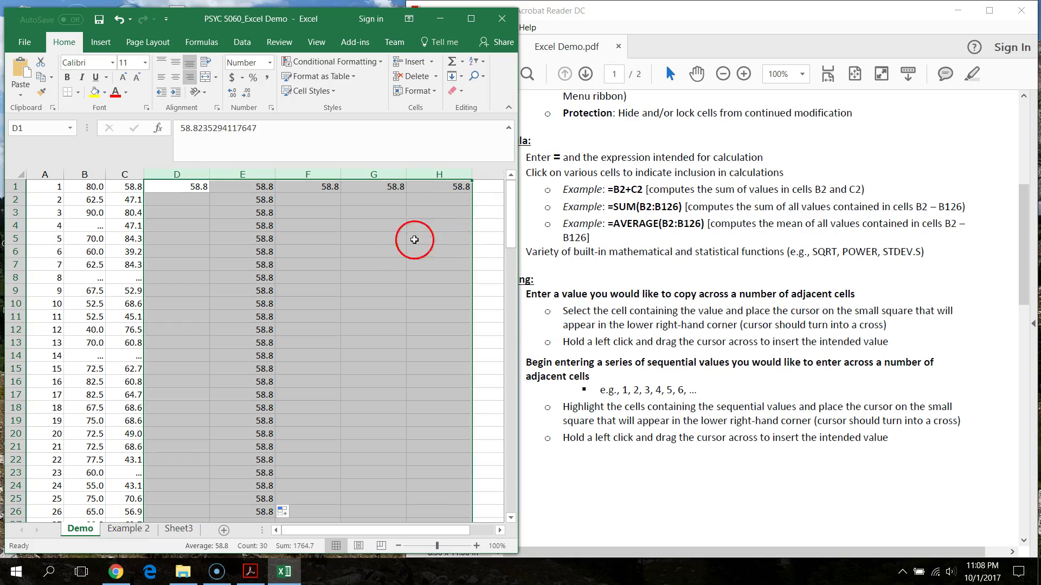
right_click(399, 248)
click(449, 360)
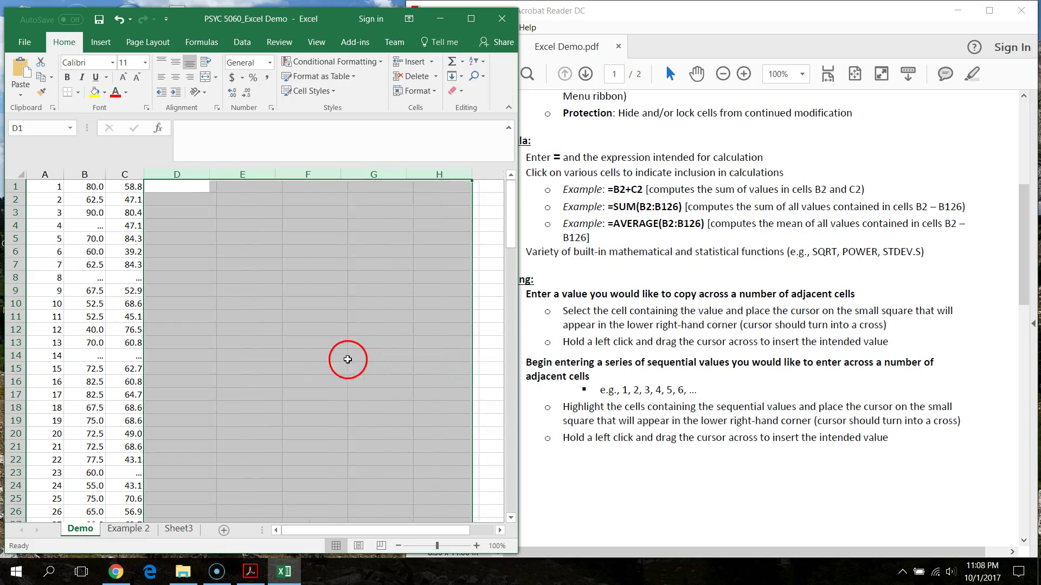
click(334, 356)
Enter the sequential values 1, 2, 3, 4 and 5 in cells E1:E5.
click(246, 188)
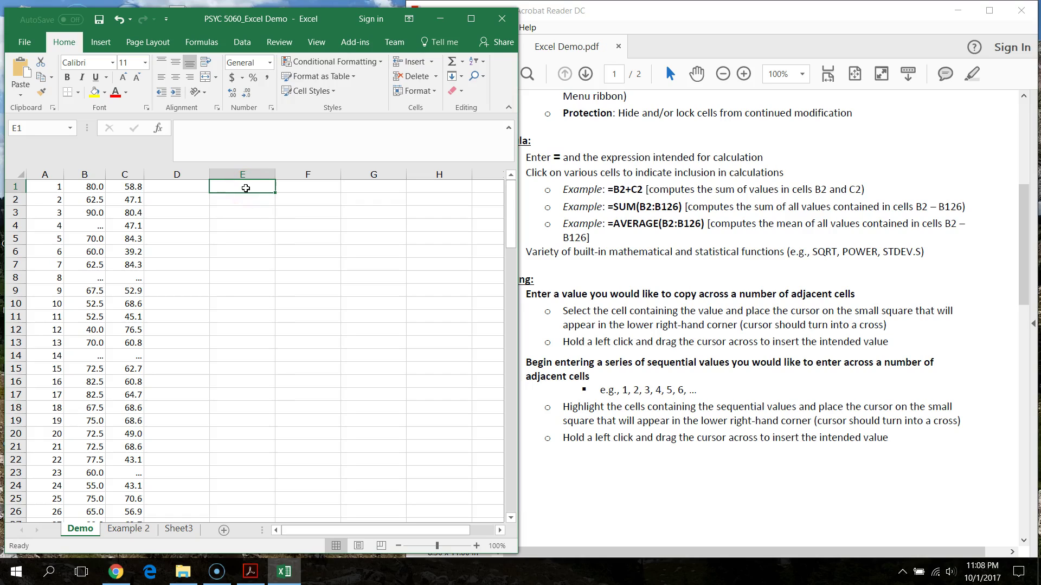
text(1)
key(Return)
text(2)
key(Return)
text(3)
key(Return)
text(4)
key(Return)
text(5)
key(Return)
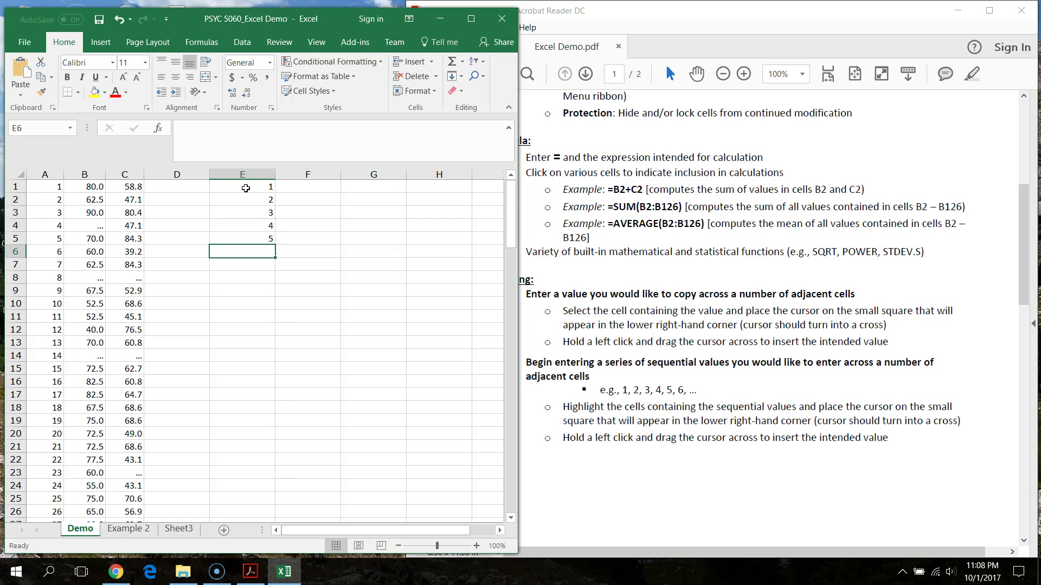
Extend the number series in cells E1:E5 down to cell E25 with the fill handle.
drag(246, 188, 265, 253)
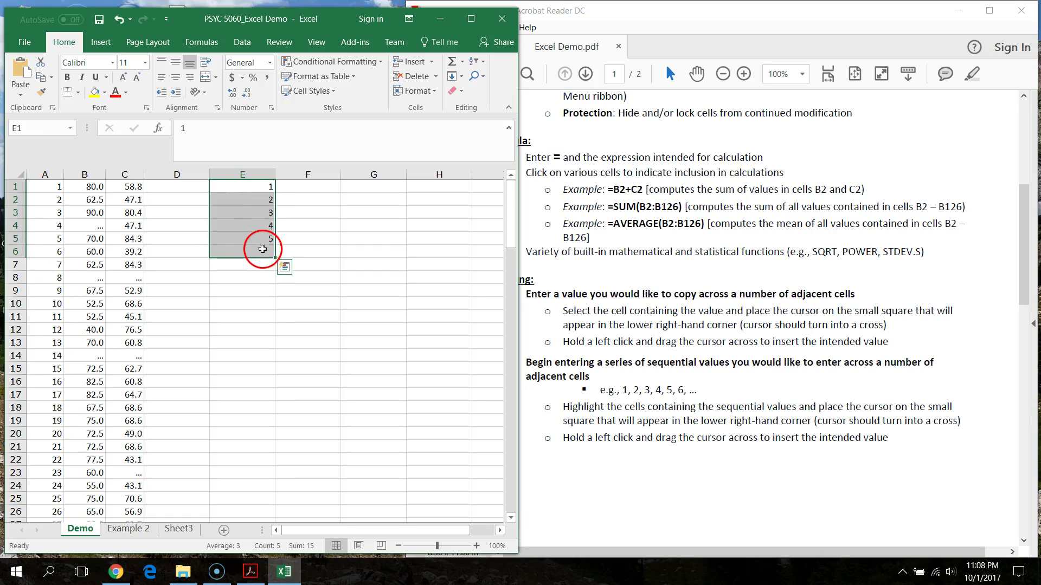
drag(254, 187, 275, 244)
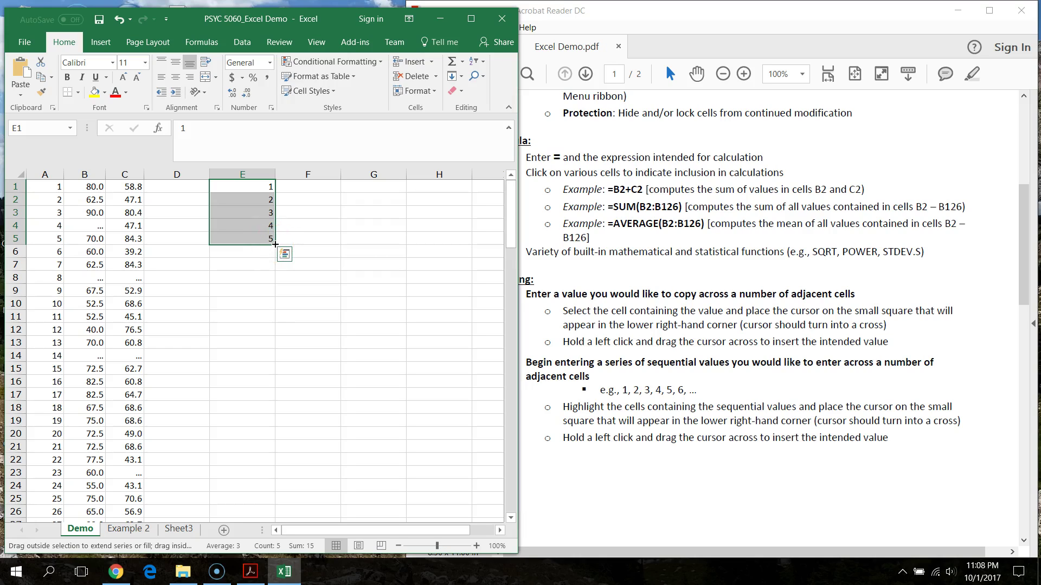
drag(275, 245, 252, 507)
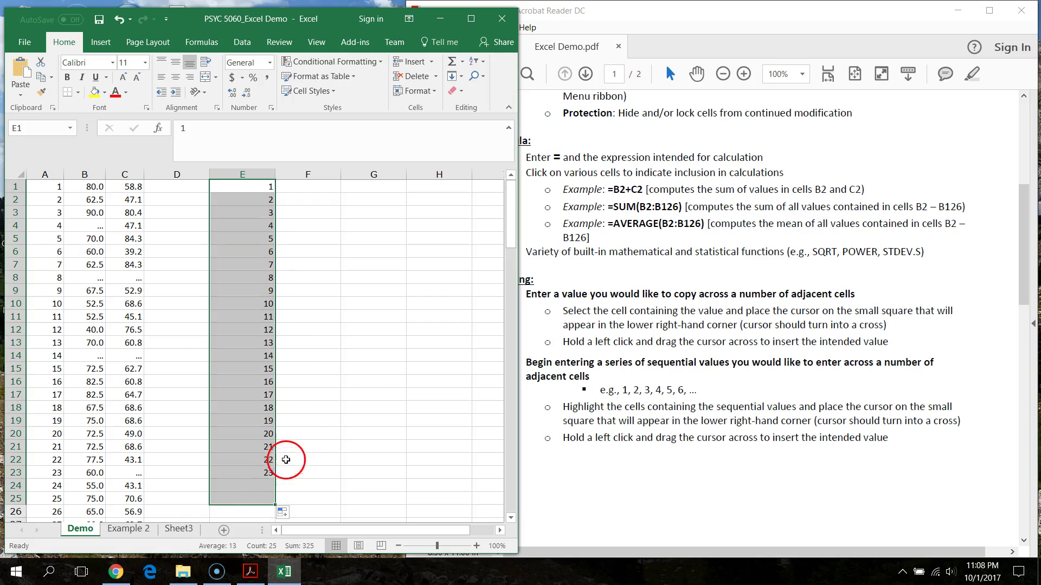
Enter 2, 4, 6 and 8 in cells F1:F4 and extend the series down to cell F25.
click(303, 189)
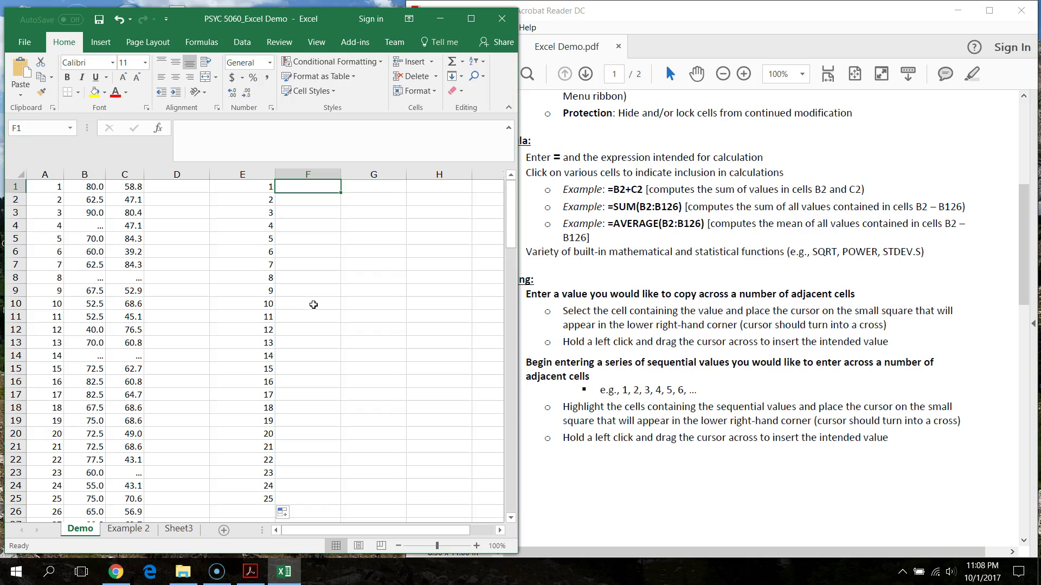
text(2)
key(Return)
text(3)
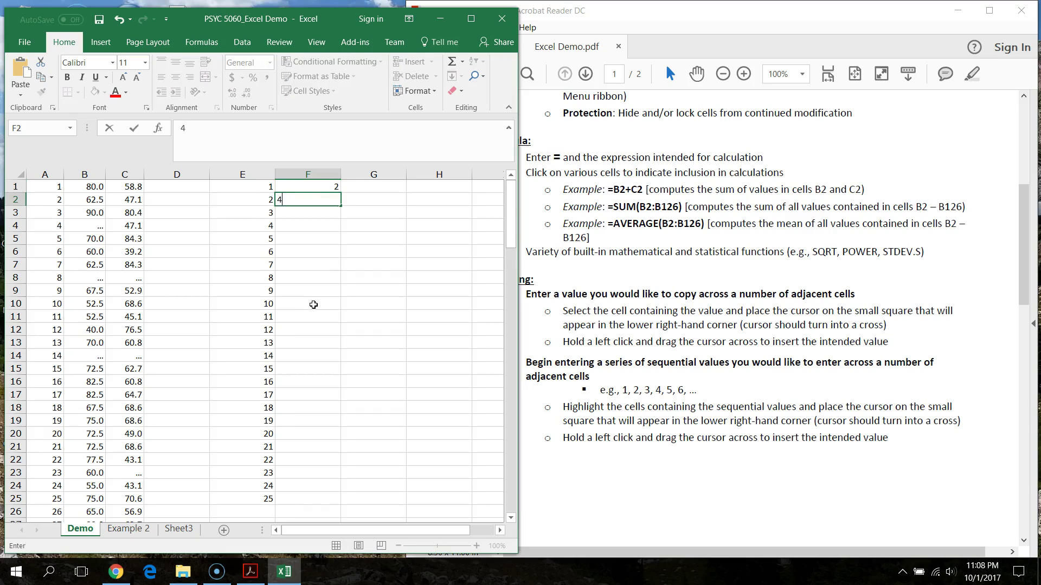
key(Return)
text(6)
key(Return)
text(8)
key(Return)
drag(324, 187, 317, 502)
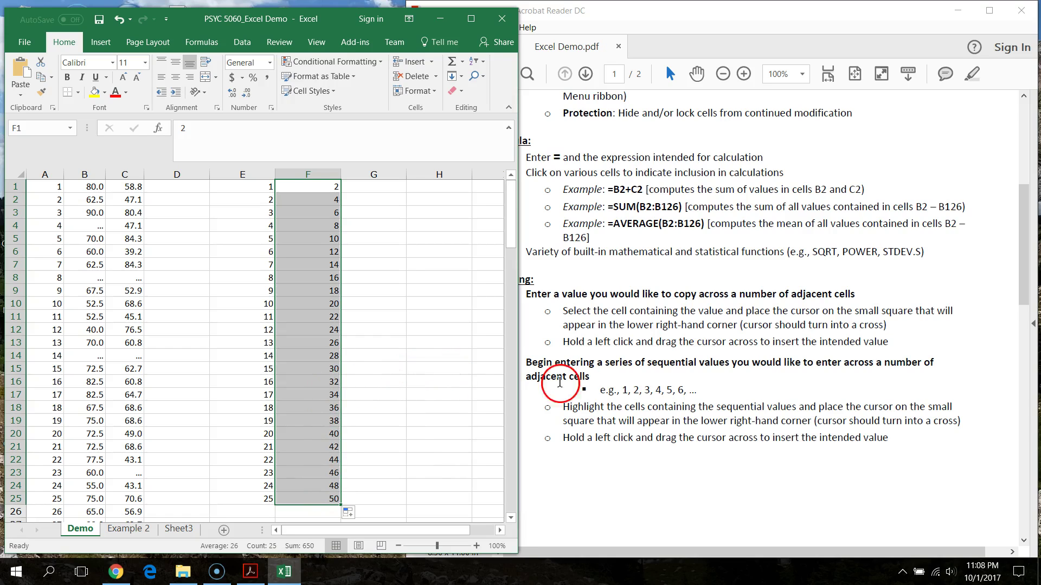
Check the end of the PDF's Dragging section, and delete columns E and F from the Demo worksheet in Excel.
click(658, 376)
scroll(658, 376, down, 3)
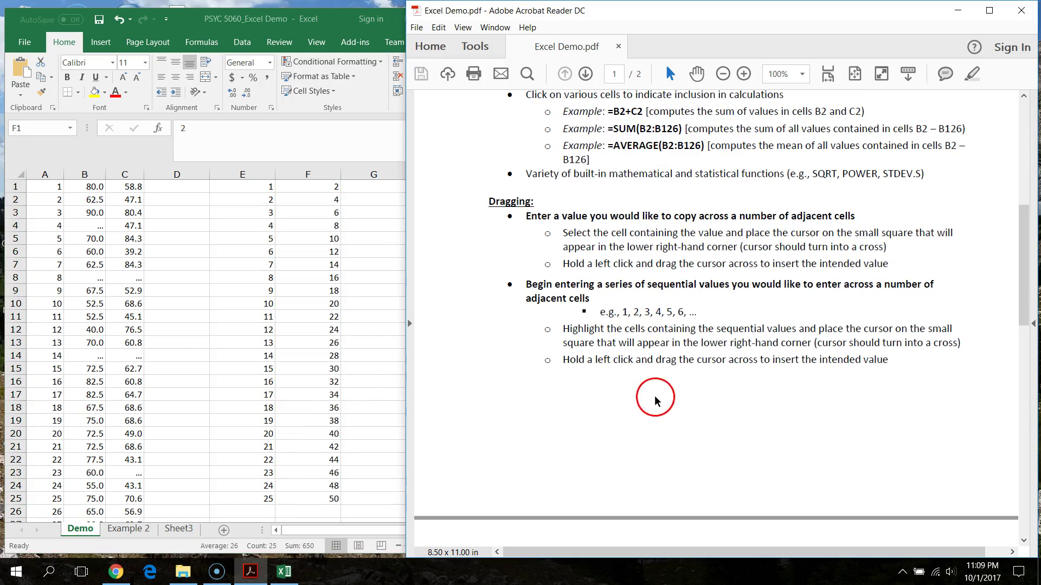
click(338, 275)
drag(255, 169, 284, 174)
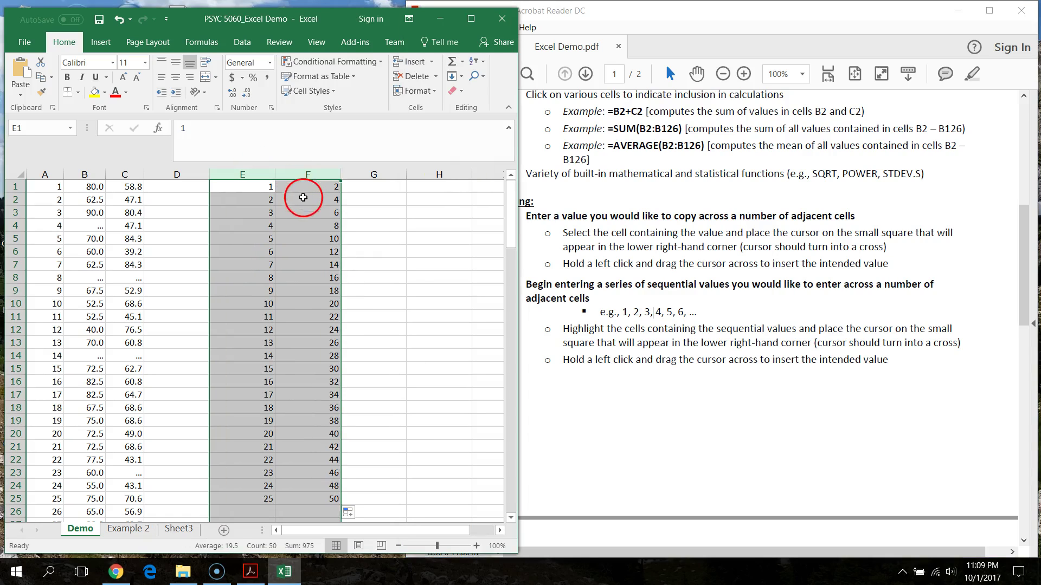
right_click(304, 201)
click(345, 310)
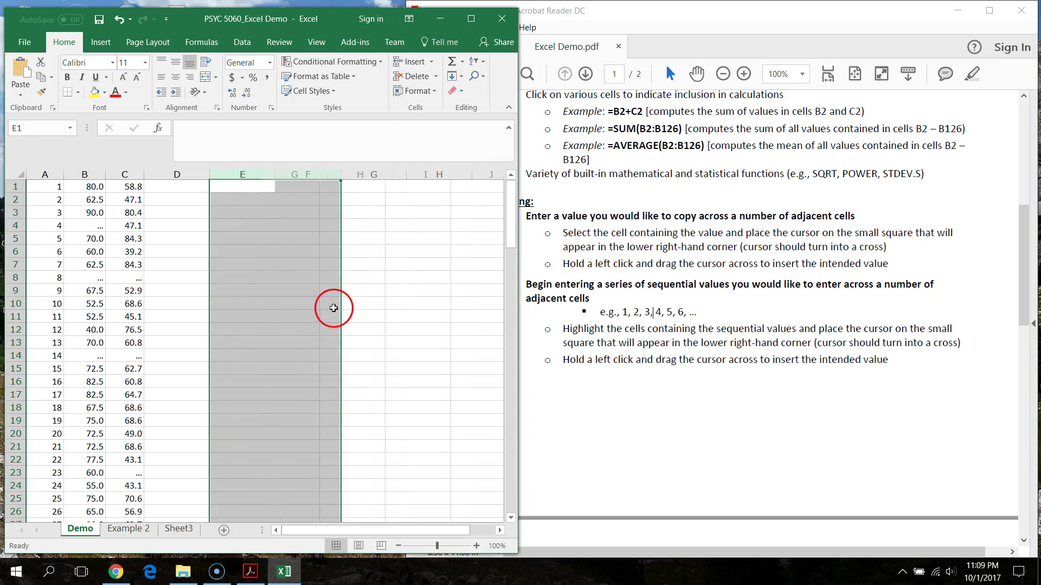
click(235, 299)
Switch to the PDF in Acrobat Reader and read the Sorting section on page 2.
click(809, 358)
scroll(780, 390, down, 15)
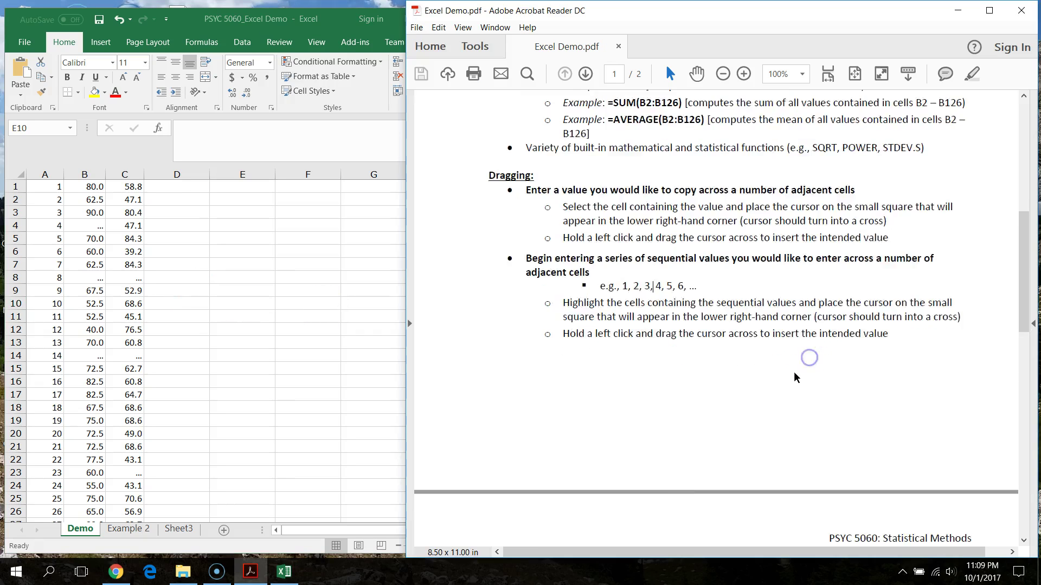
scroll(781, 393, up, 2)
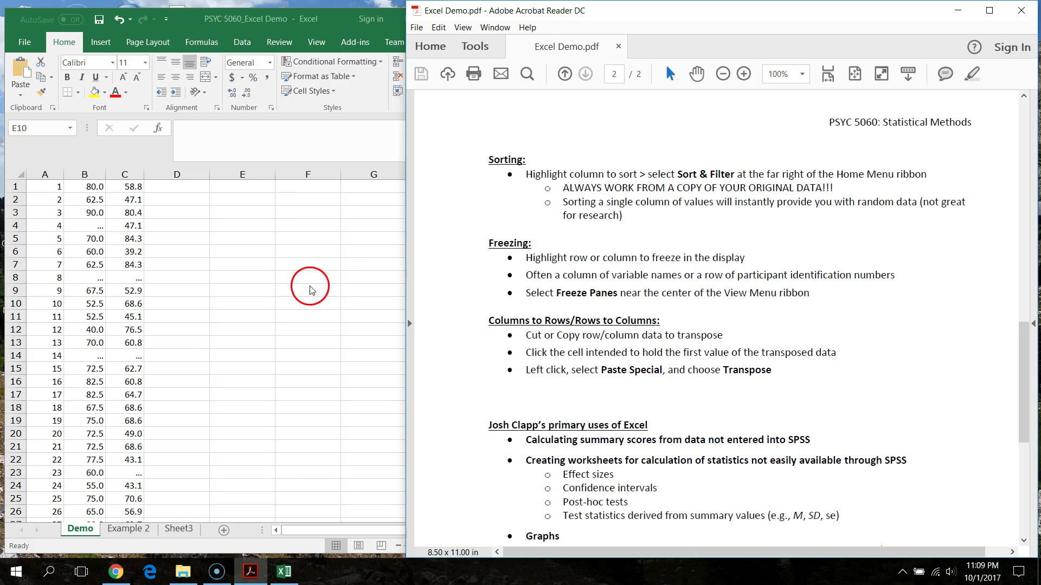
Back in Excel, save a copy of the workbook in the same folder as "PSYC 5060_Excel Demo (working file)".
click(277, 312)
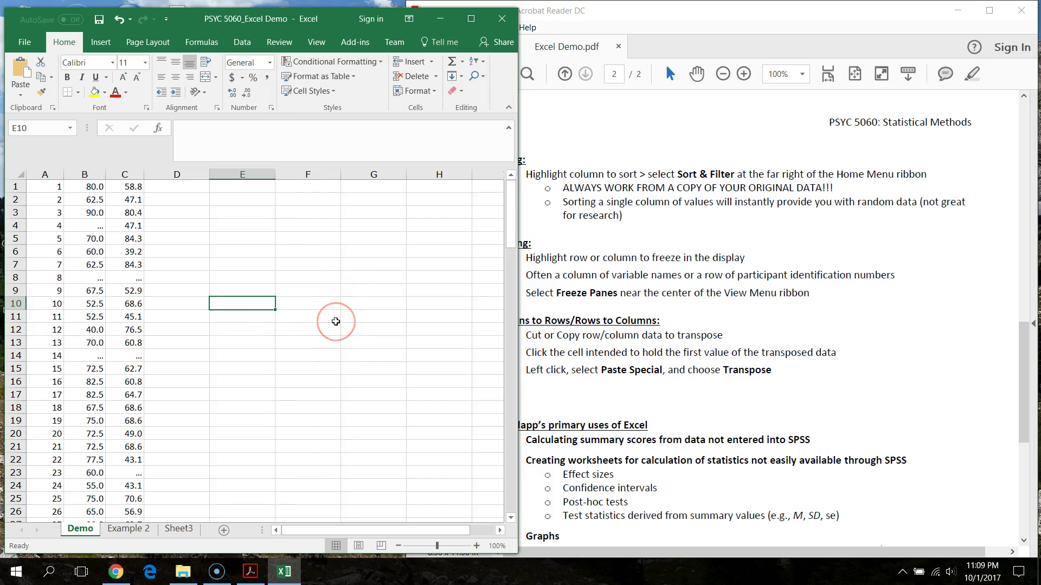
click(24, 42)
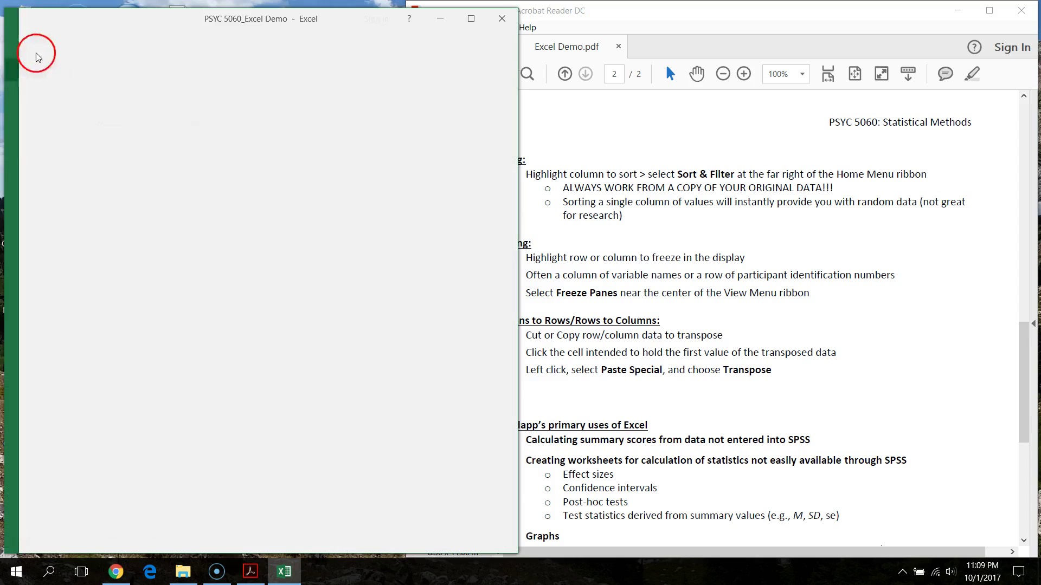
click(32, 161)
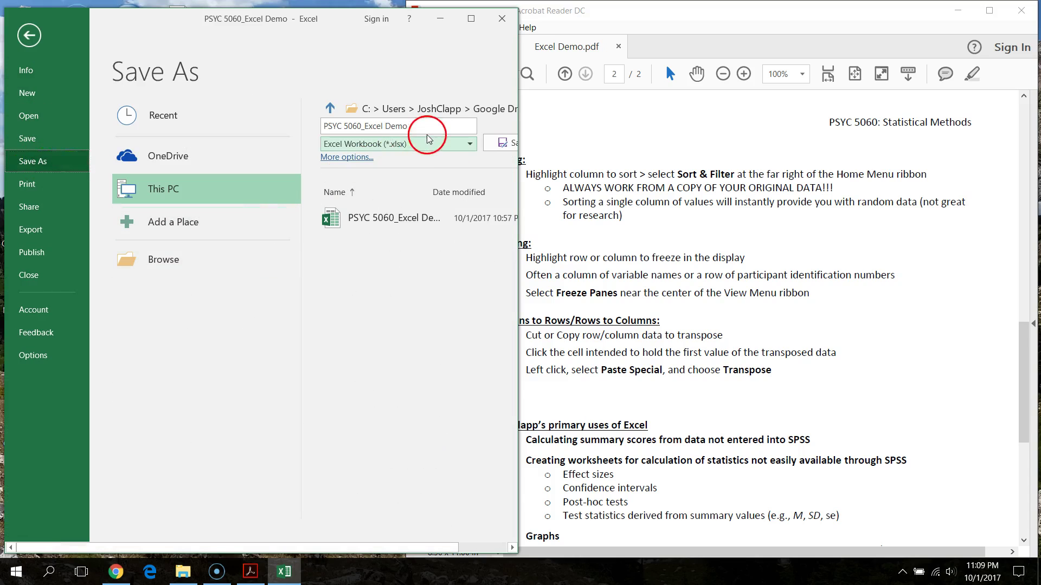
click(251, 267)
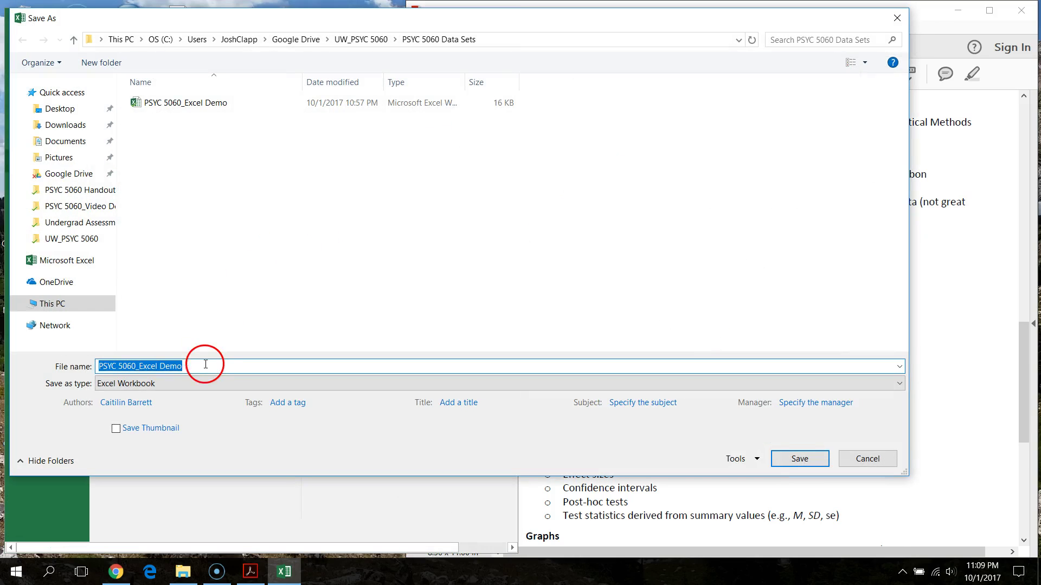
click(209, 366)
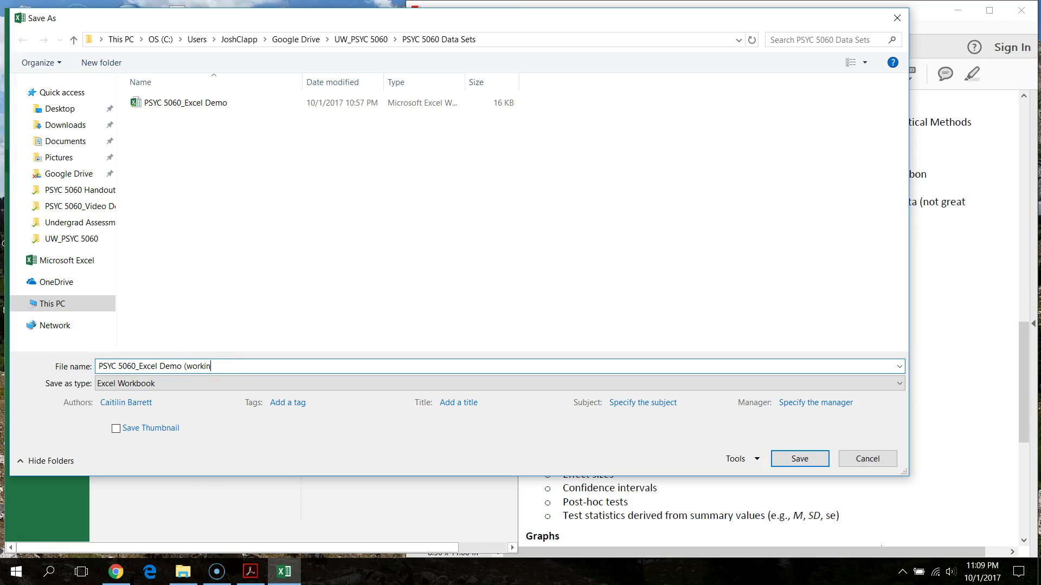
key(Return)
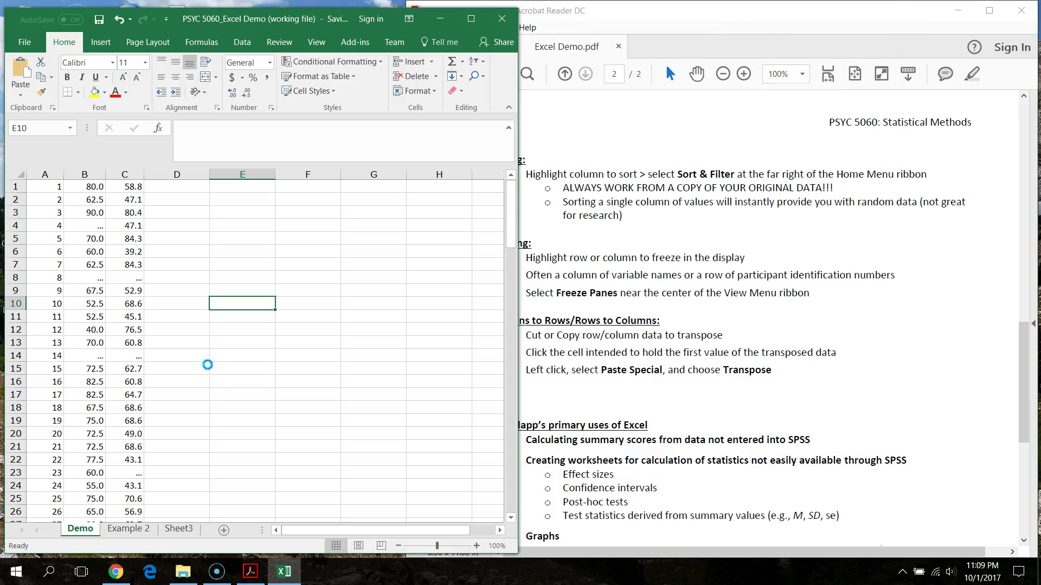
click(198, 327)
click(387, 313)
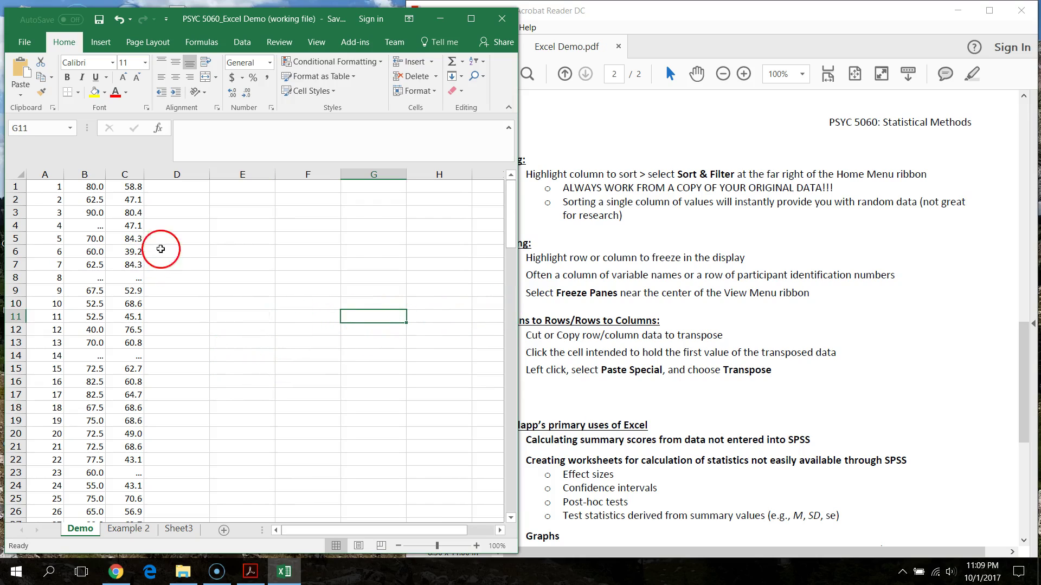
Copy the participant numbers in A1:A125 and paste the duplicate into column D, starting at cell D1.
click(98, 172)
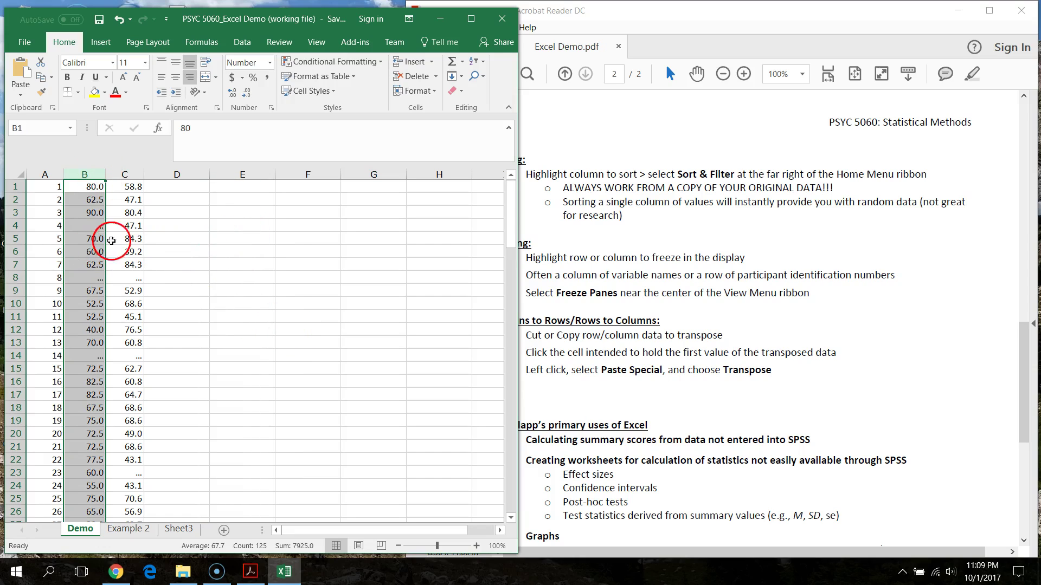
click(51, 188)
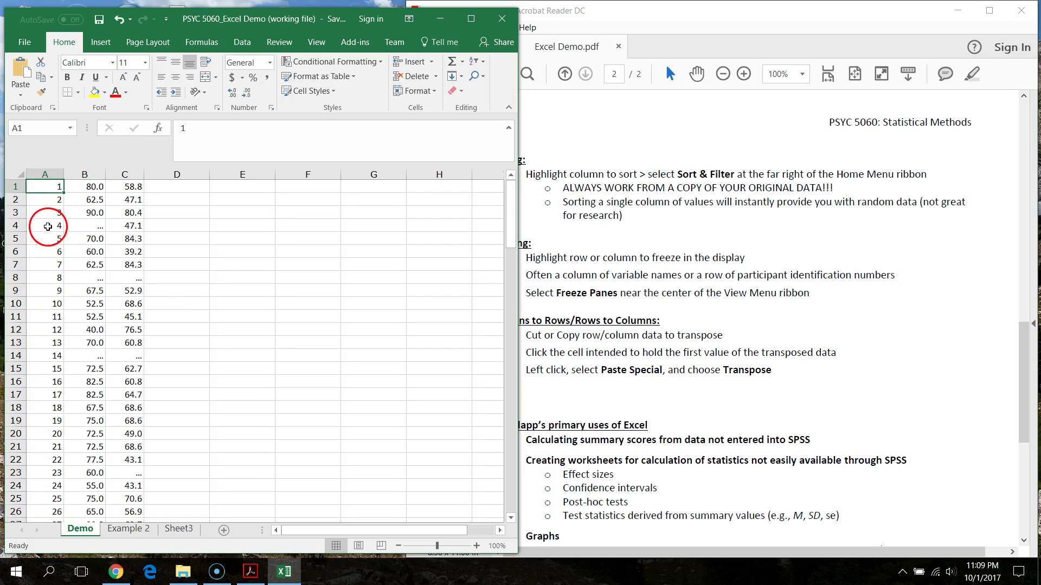
drag(49, 185, 44, 479)
key(ctrl+c)
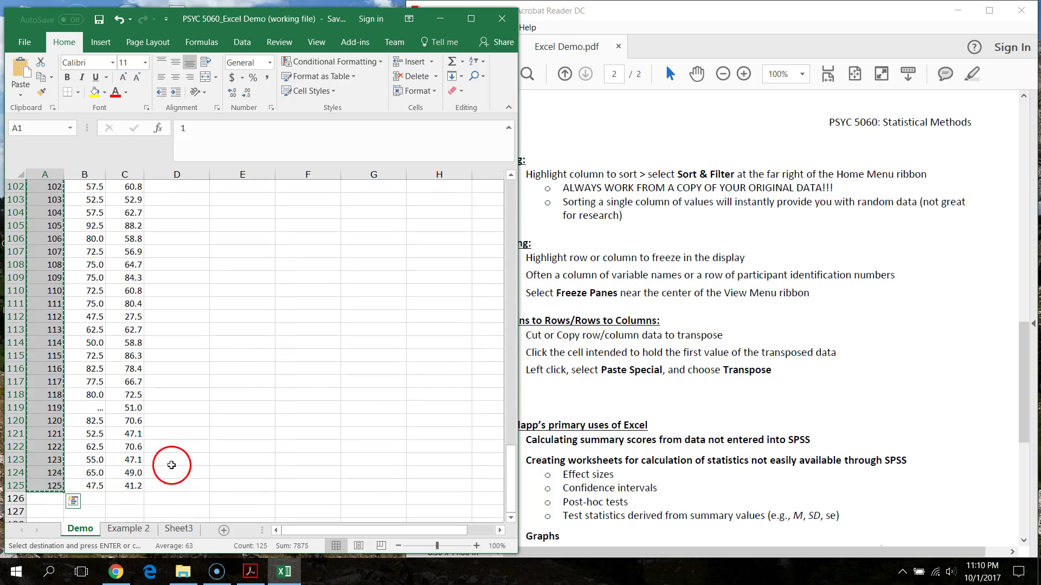
scroll(247, 363, up, 20)
scroll(246, 363, up, 7)
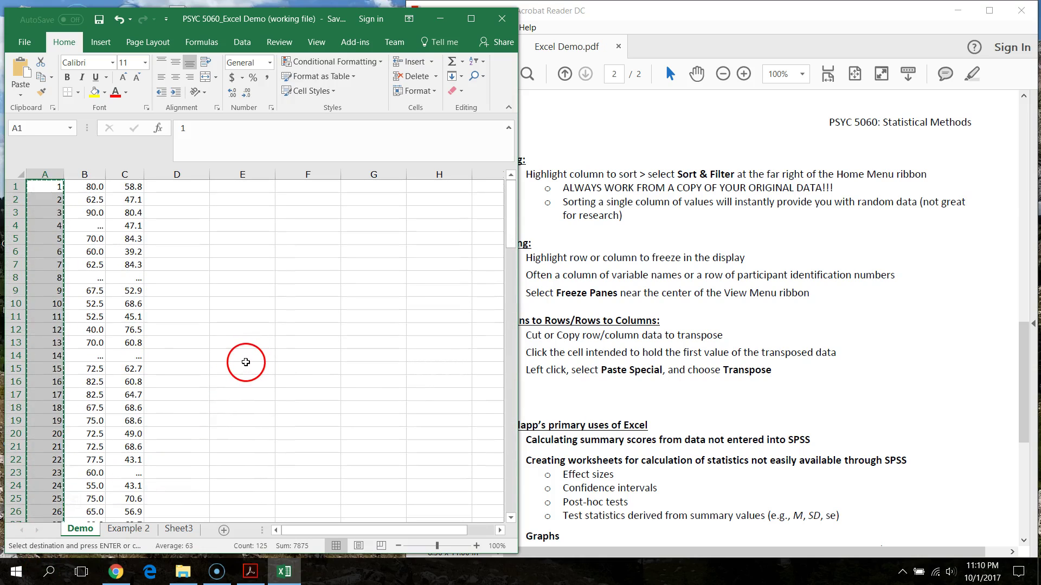
click(184, 190)
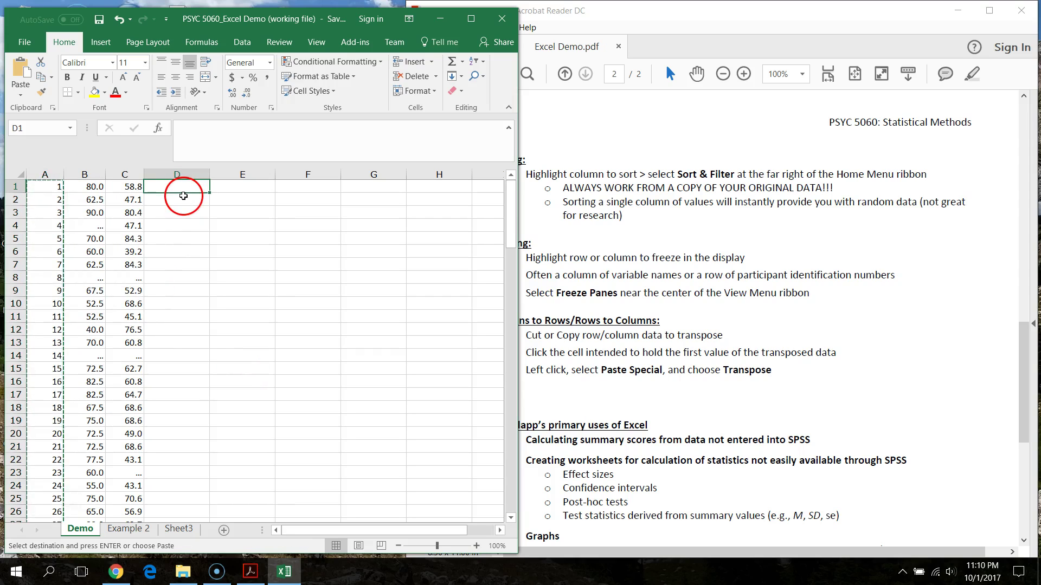
key(ctrl+v)
click(278, 292)
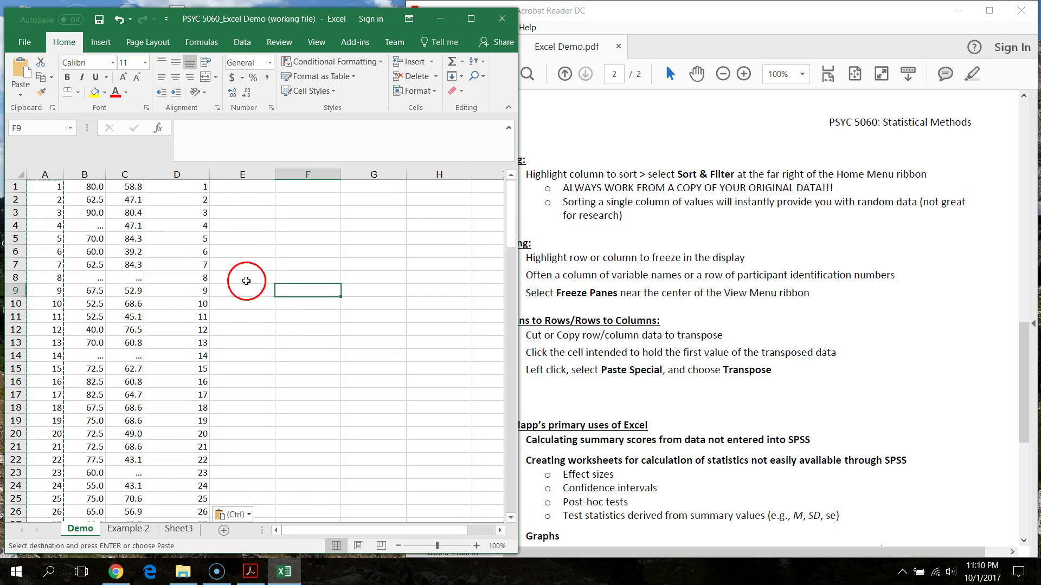
Sort column B from smallest to largest, expanding the selection to the neighbouring columns, and look through the sorted rows.
click(84, 175)
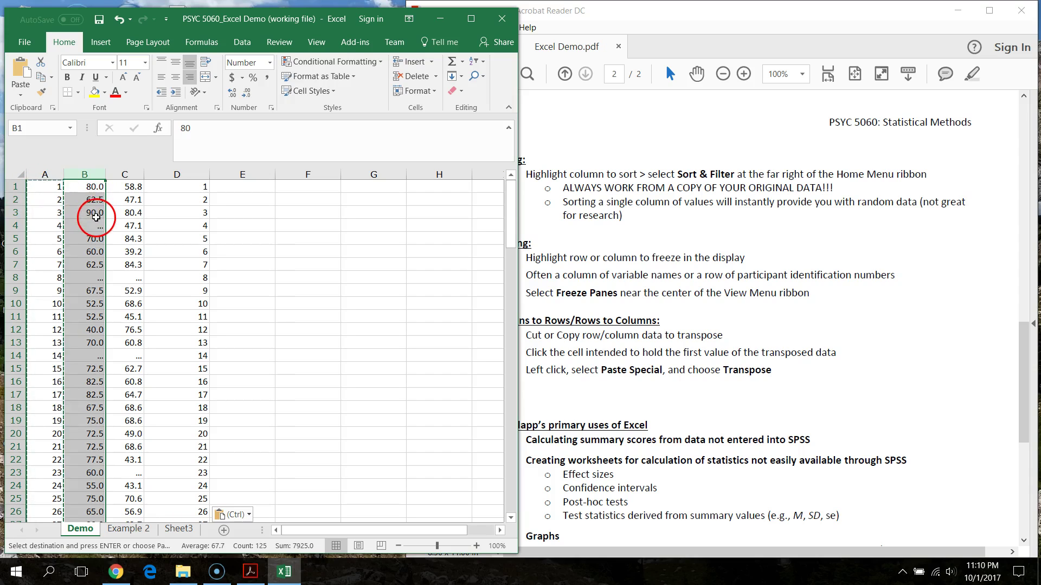
drag(518, 93, 866, 93)
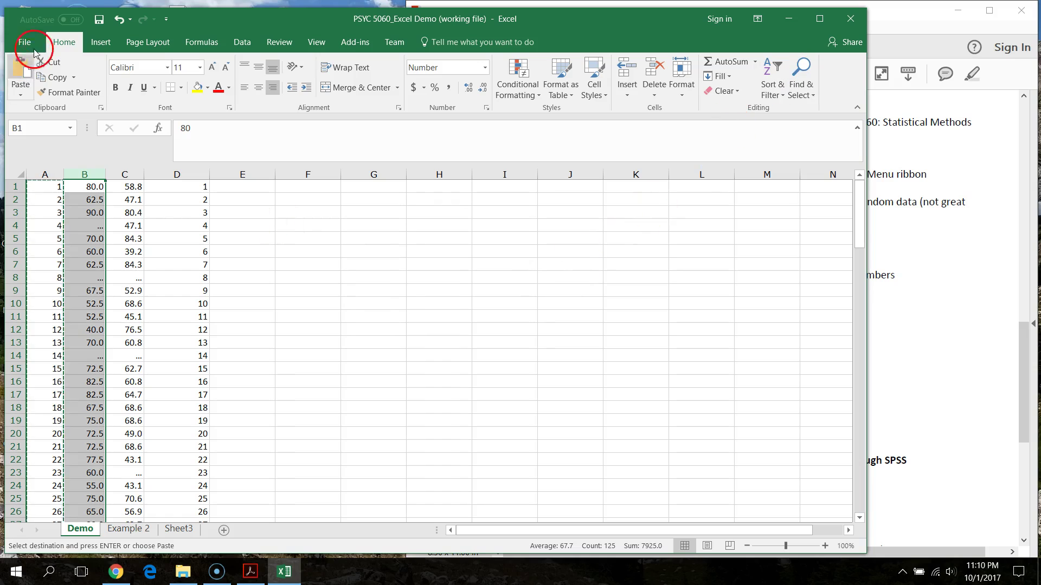
click(779, 85)
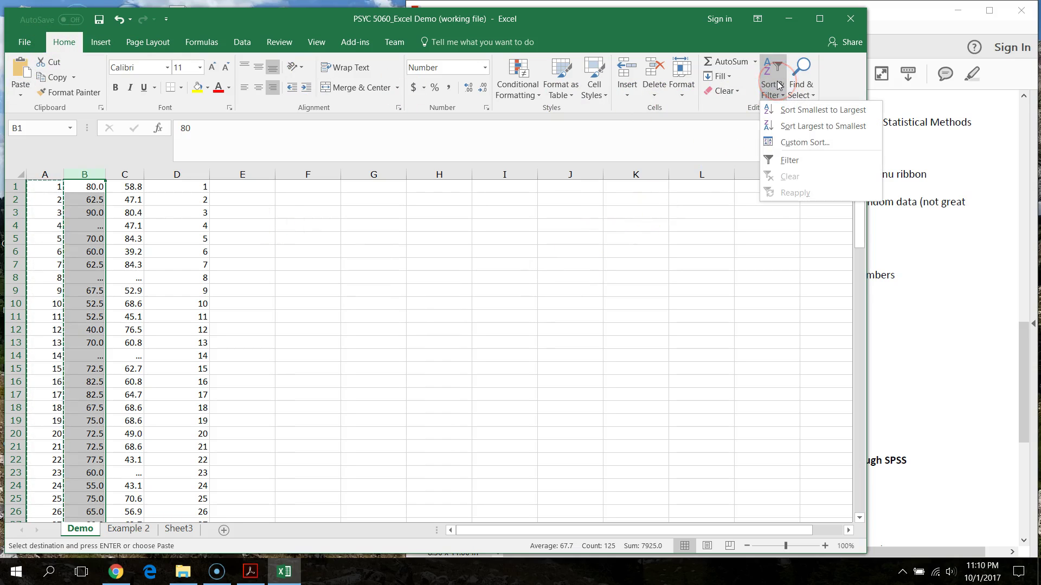
click(797, 110)
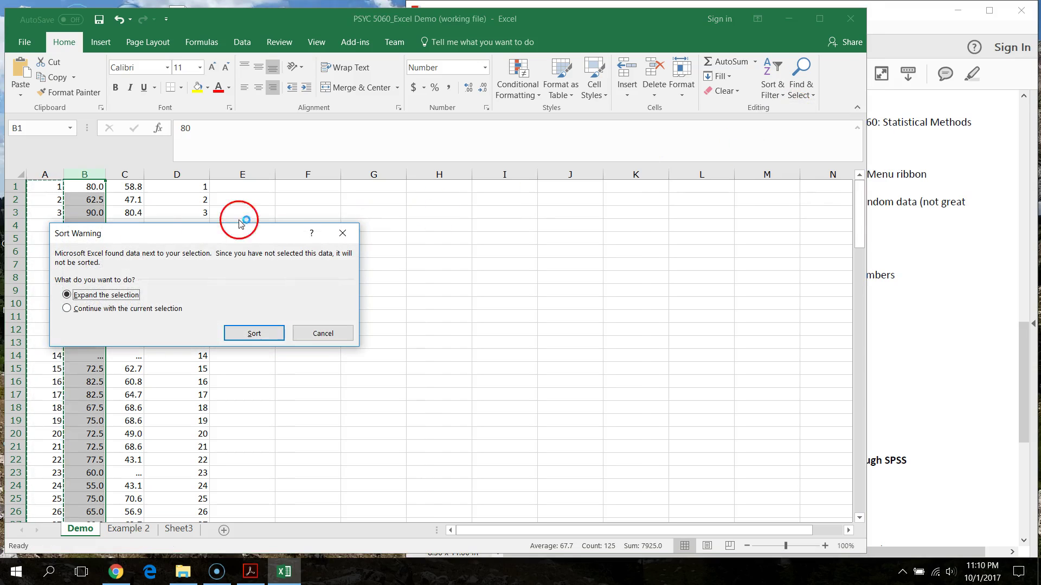
drag(198, 230, 421, 227)
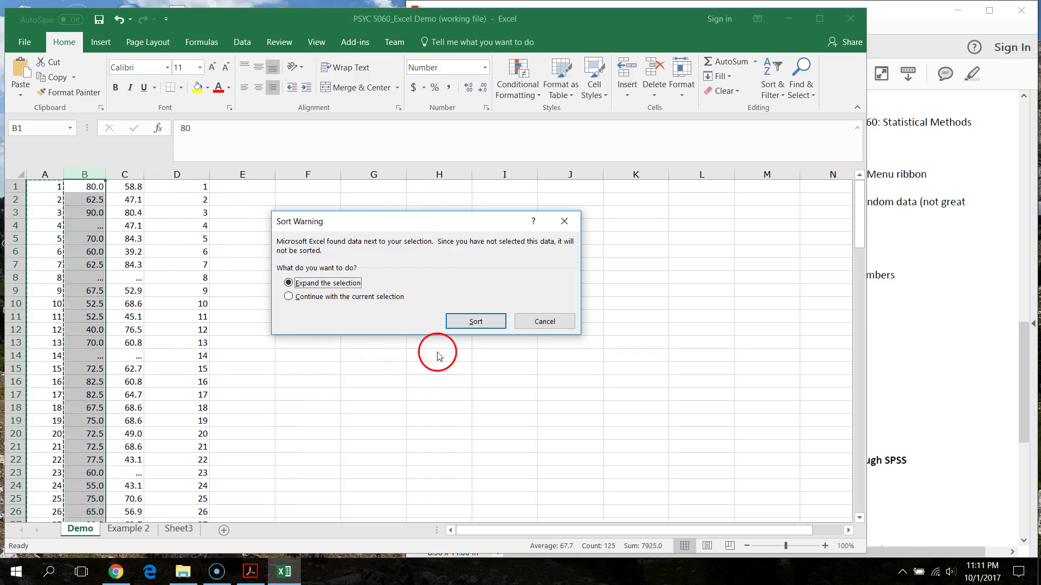
click(481, 324)
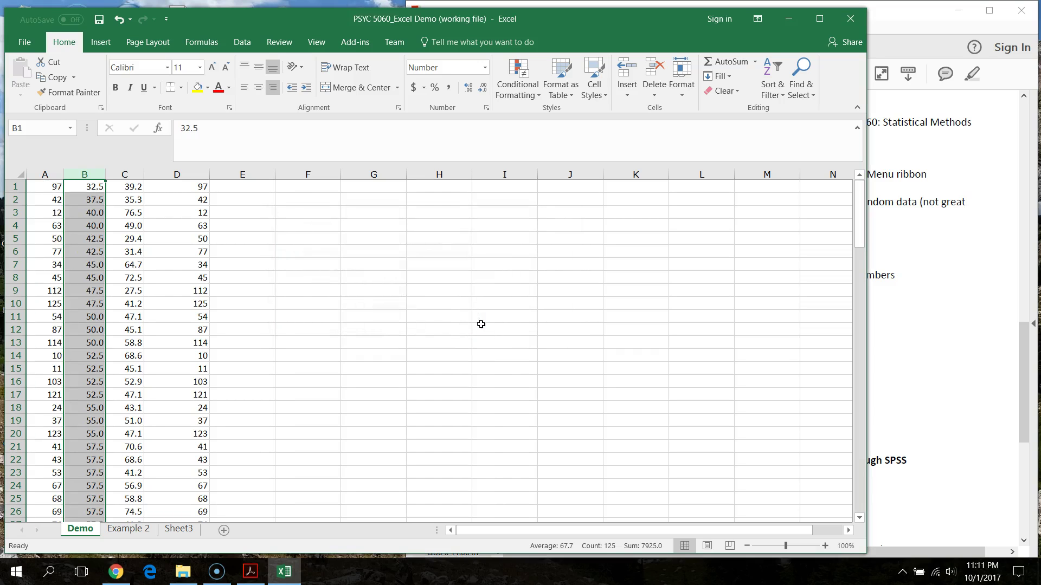
click(98, 188)
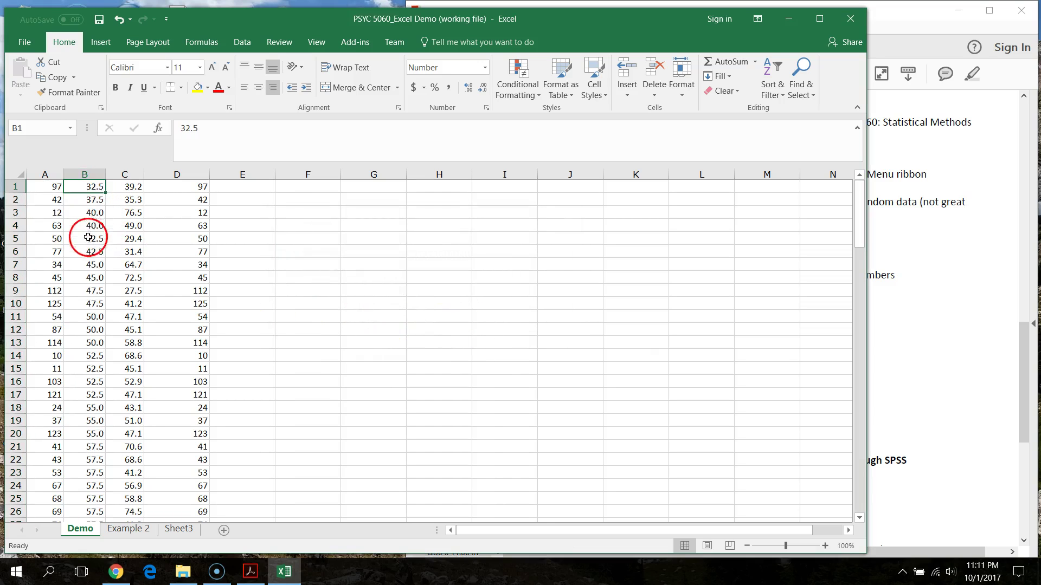
scroll(88, 237, down, 20)
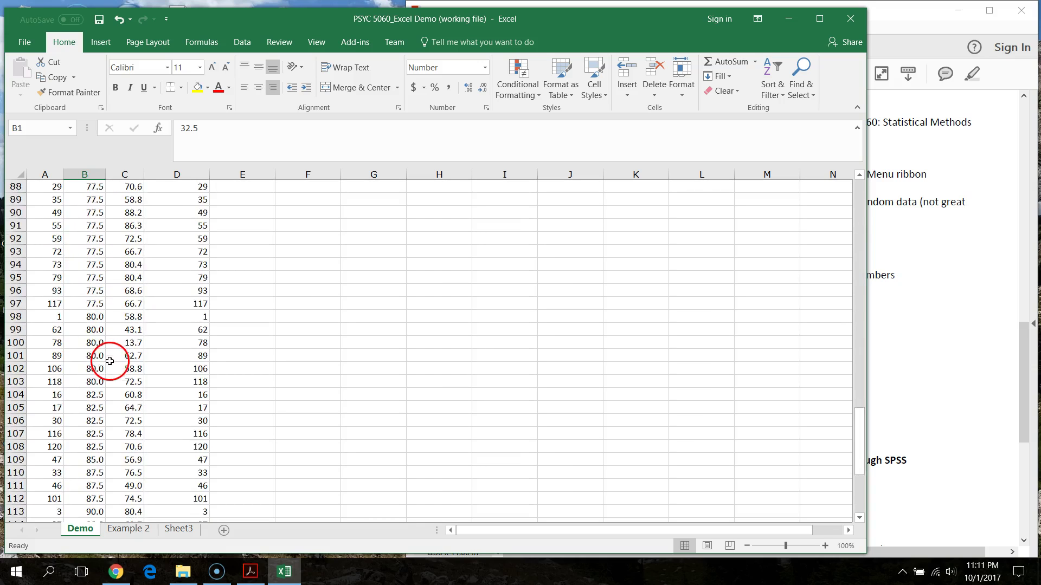
scroll(110, 369, down, 10)
scroll(106, 379, up, 4)
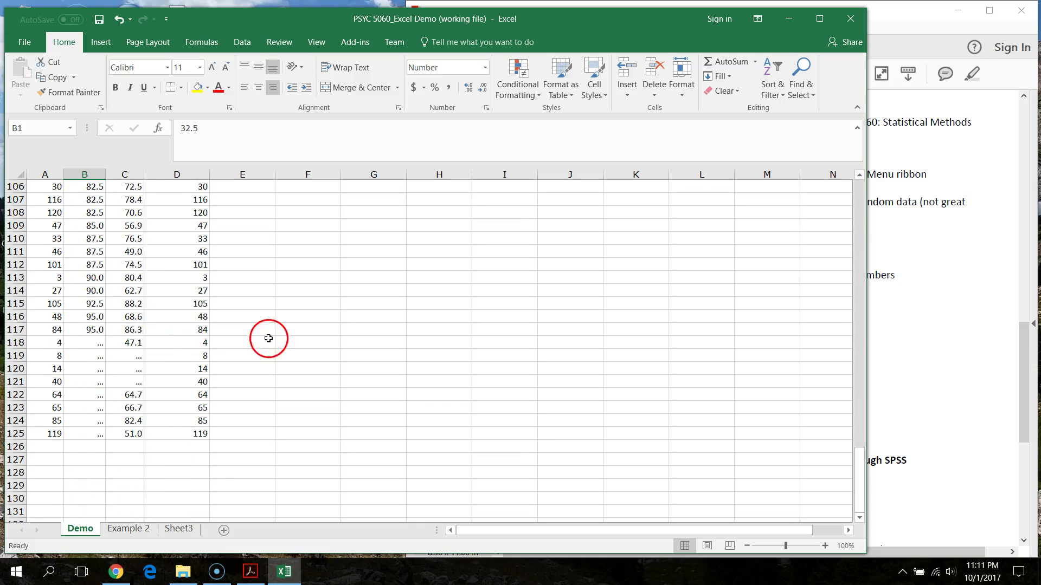
scroll(269, 338, up, 20)
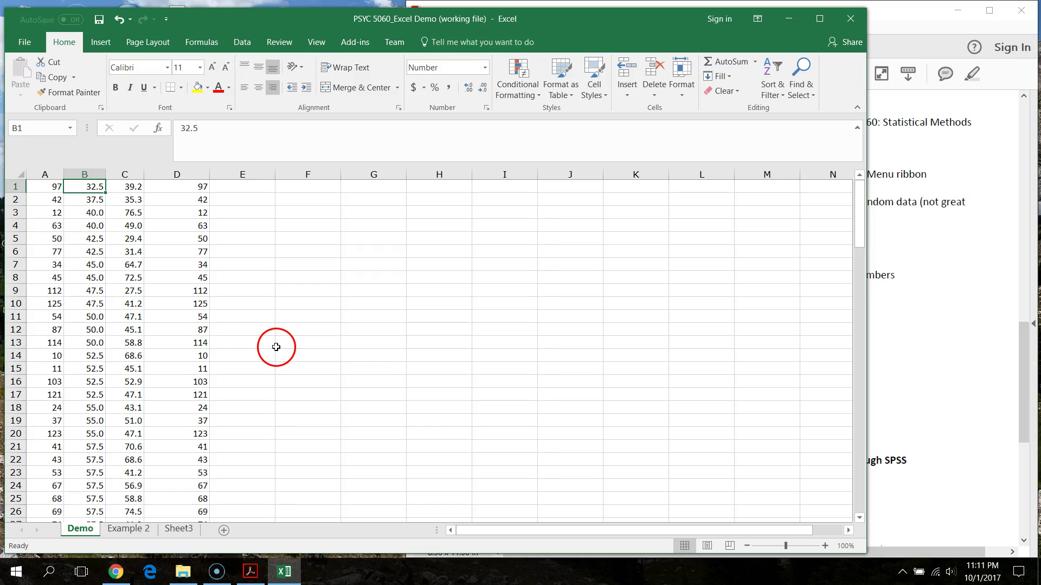
Enter the formula =D1-A1 in cell E1 and fill it down to cell E125.
click(252, 188)
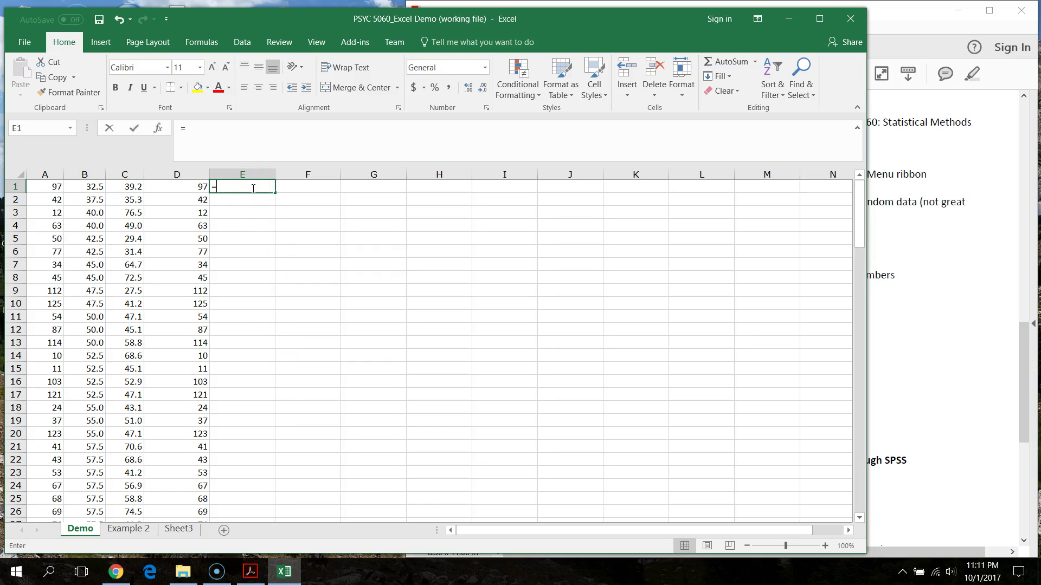
text(=)
click(196, 187)
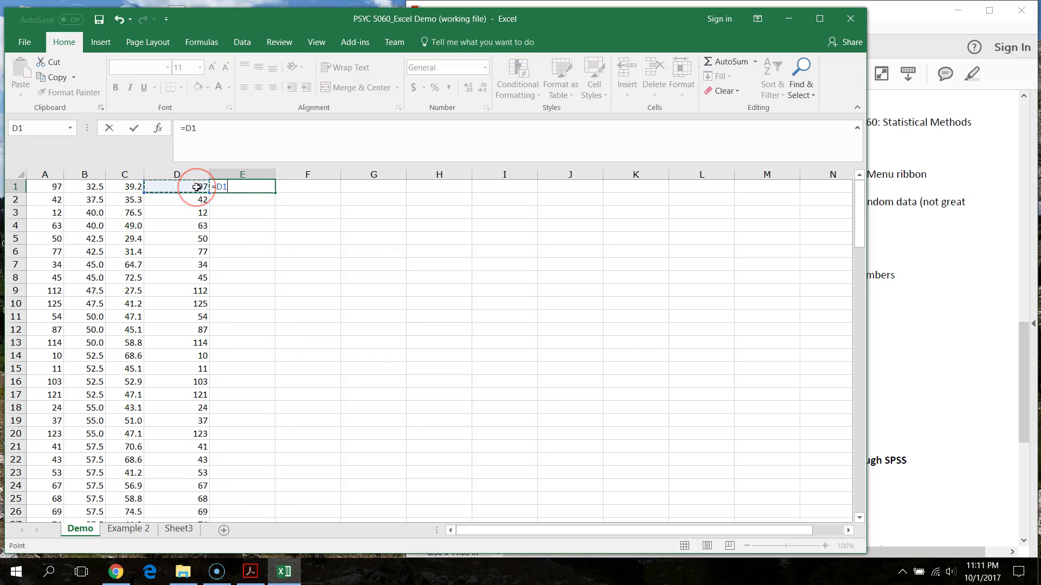
text(-)
click(50, 188)
key(Return)
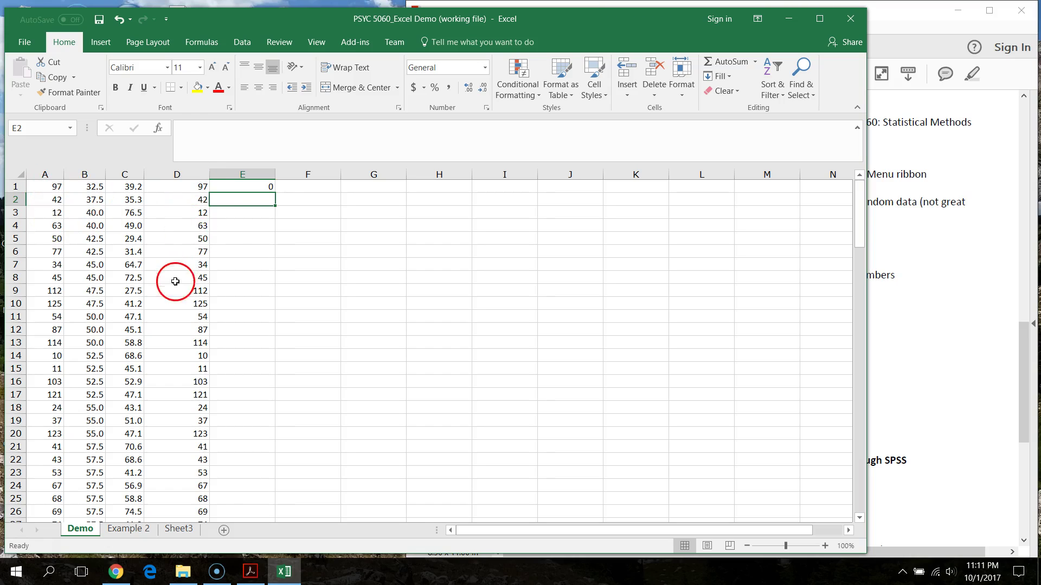
click(260, 186)
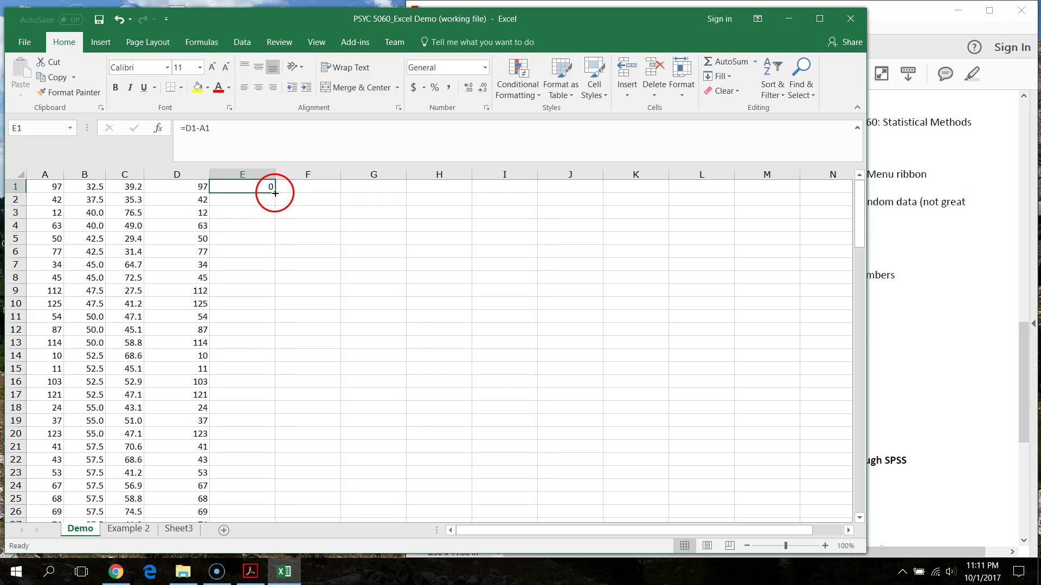
drag(276, 193, 274, 485)
scroll(263, 349, up, 19)
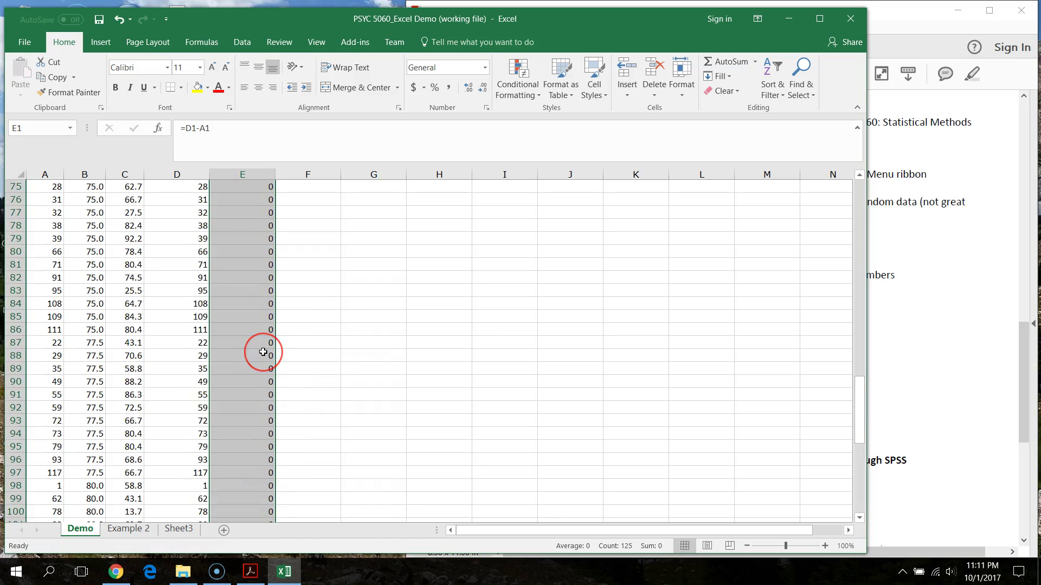
scroll(263, 352, up, 14)
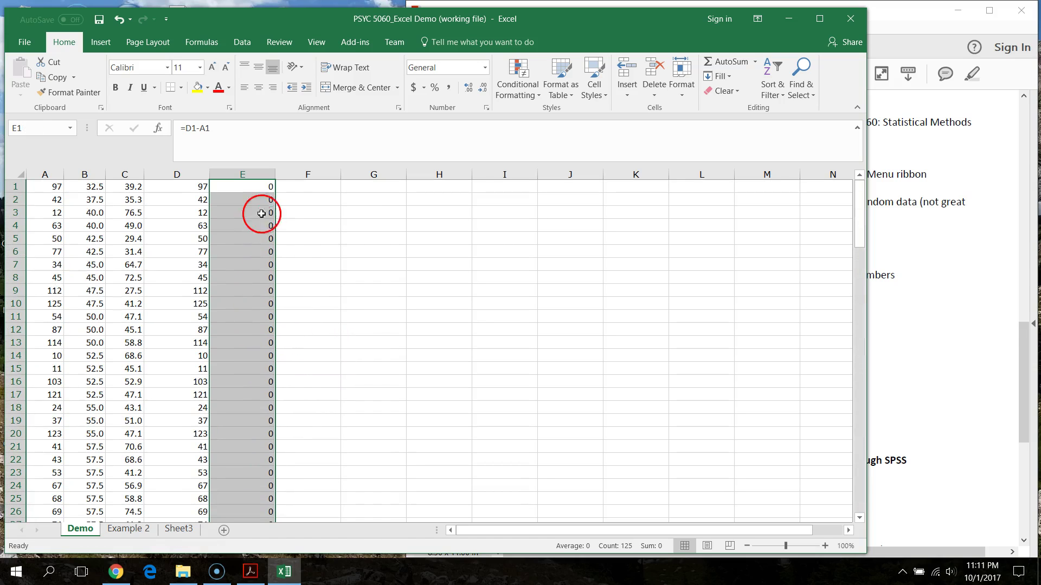
Check the difference formulas in column E against the participant numbers, and delete column E.
click(264, 188)
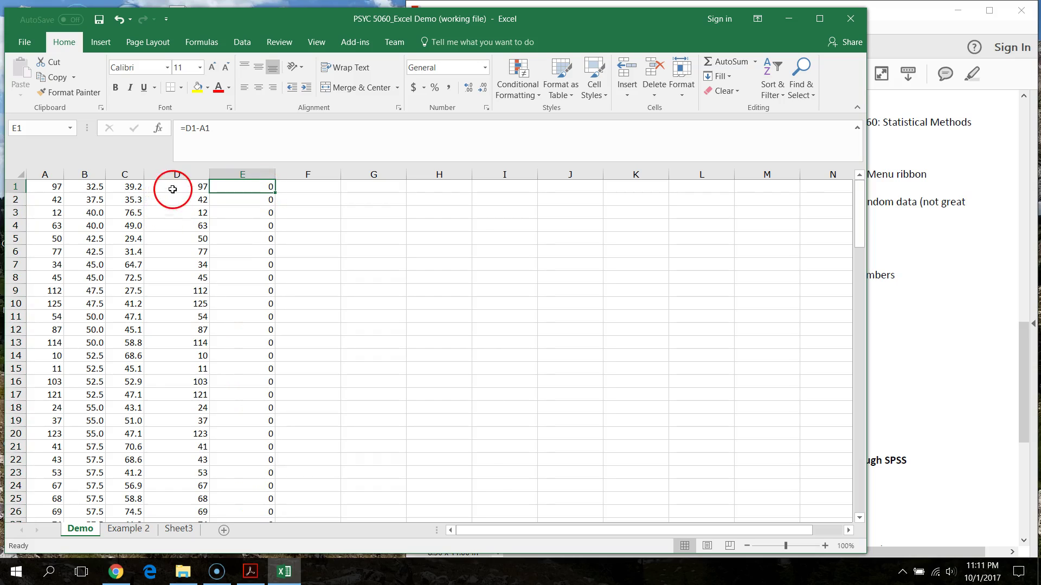
click(268, 199)
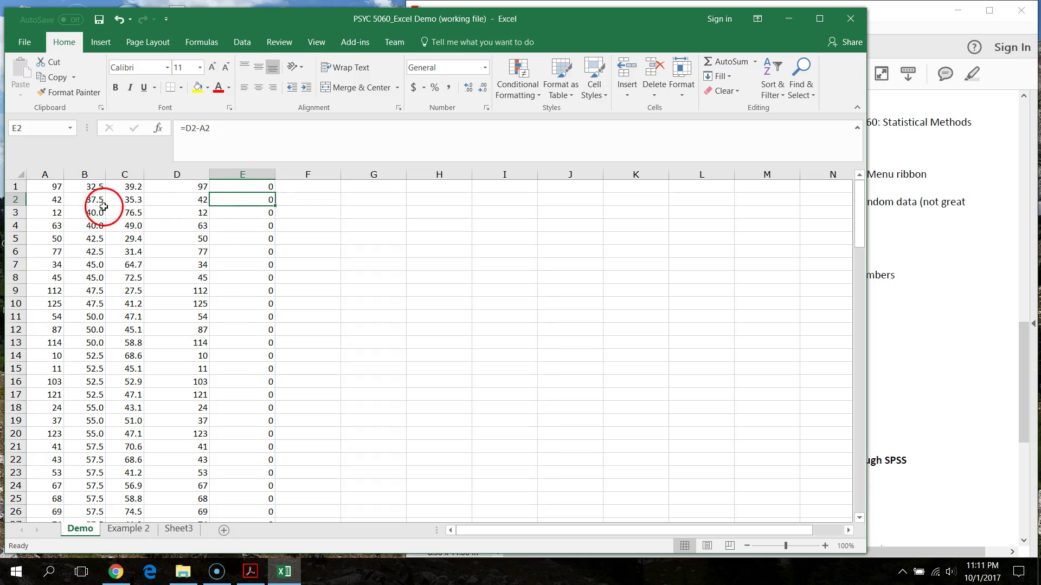
scroll(262, 301, down, 7)
scroll(262, 302, down, 8)
scroll(262, 309, up, 15)
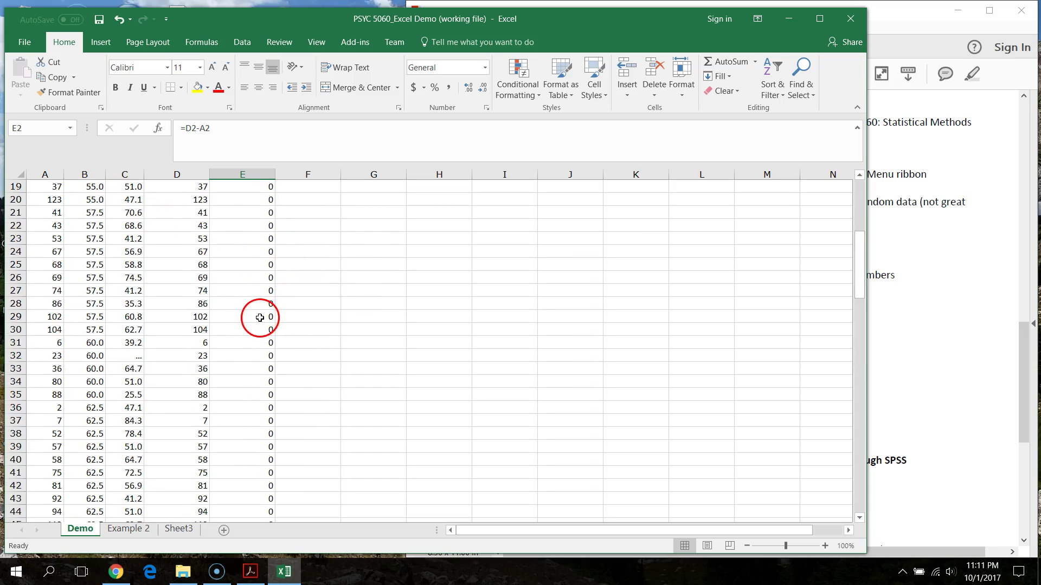
right_click(244, 174)
click(257, 302)
click(257, 305)
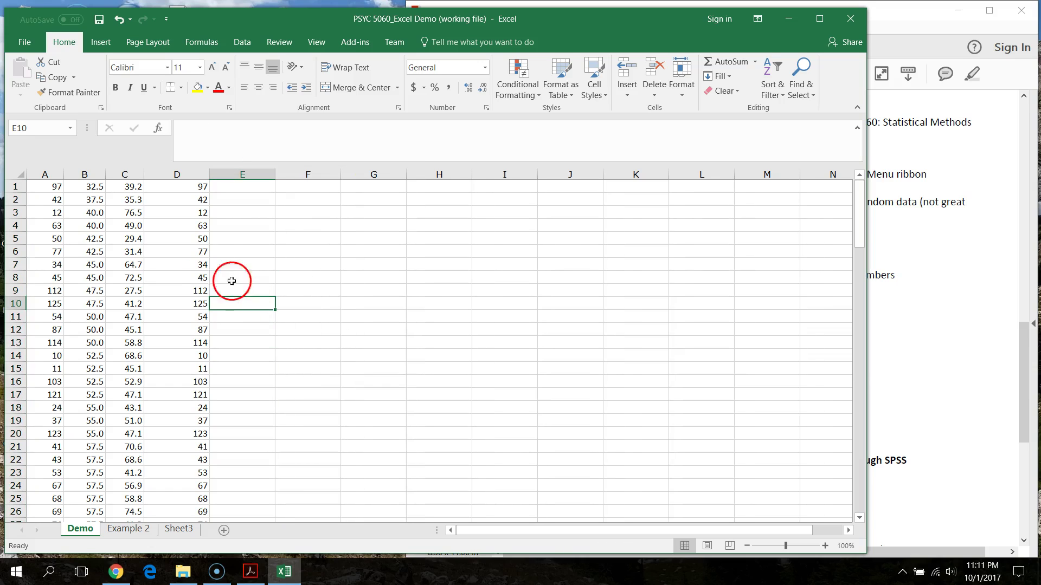
Sort column B from largest to smallest with the selection expanded, and review the reordered rows.
click(93, 174)
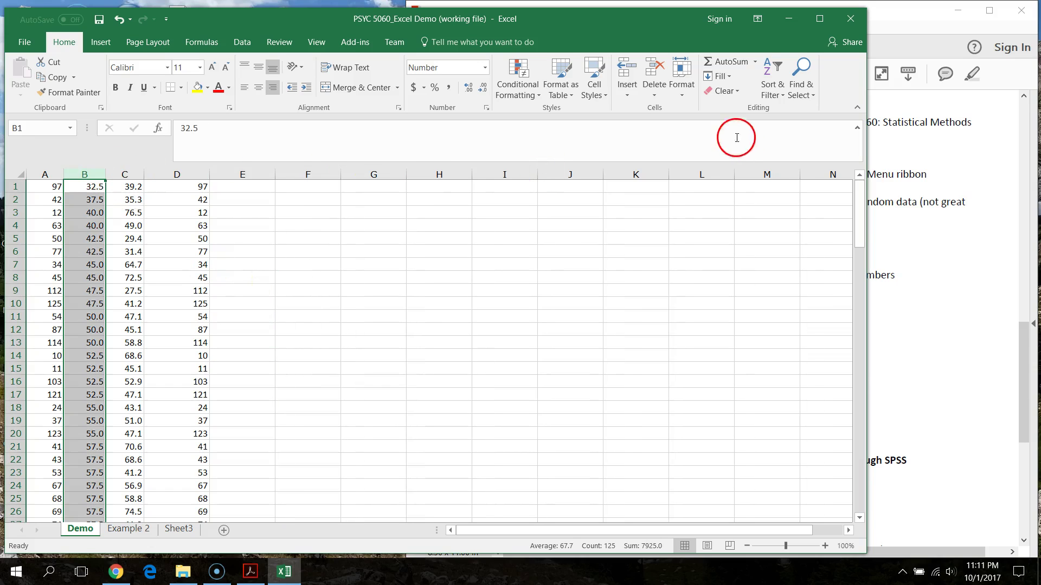
click(772, 91)
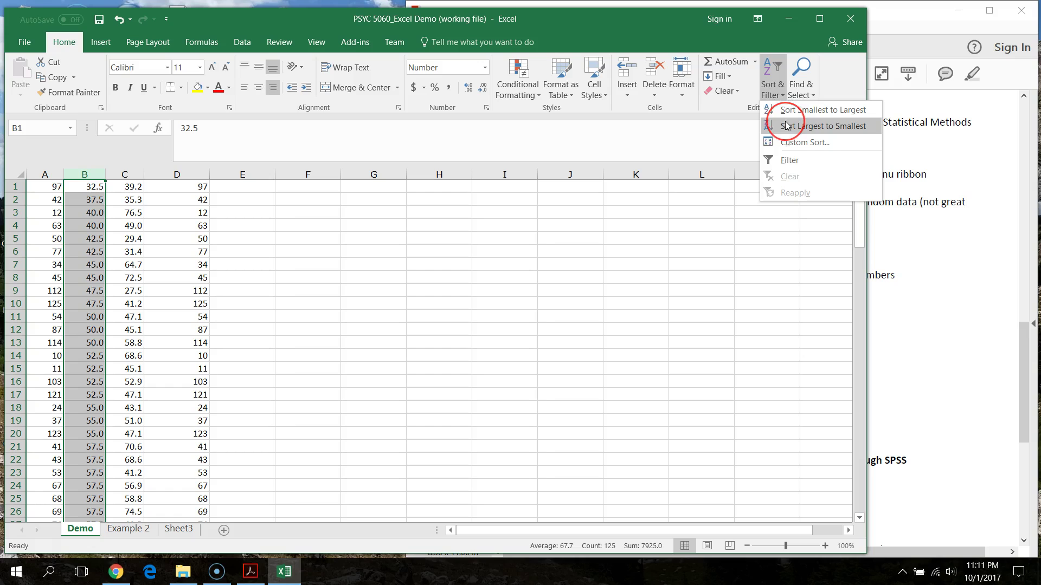
click(786, 126)
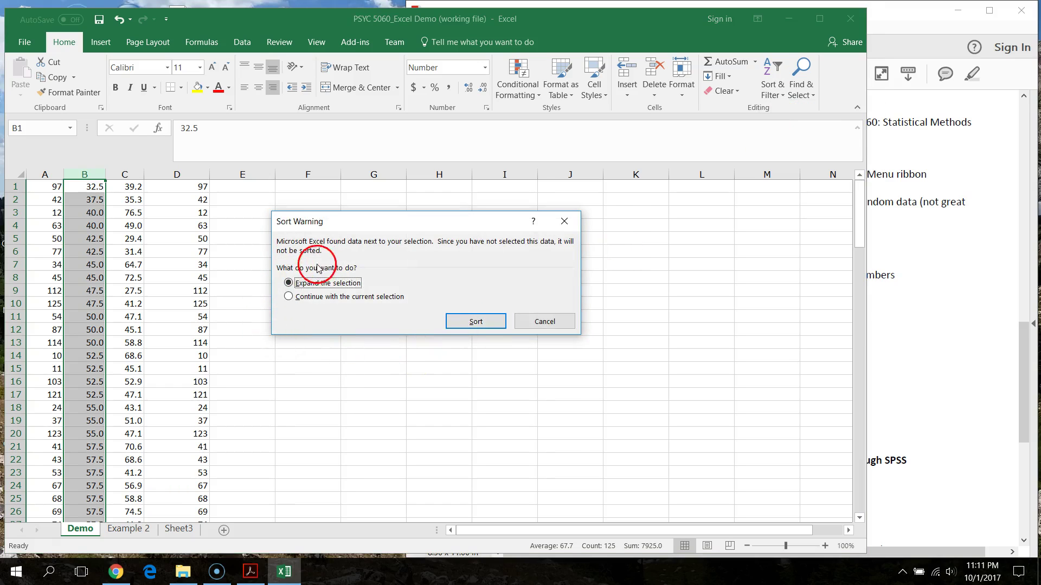
click(492, 324)
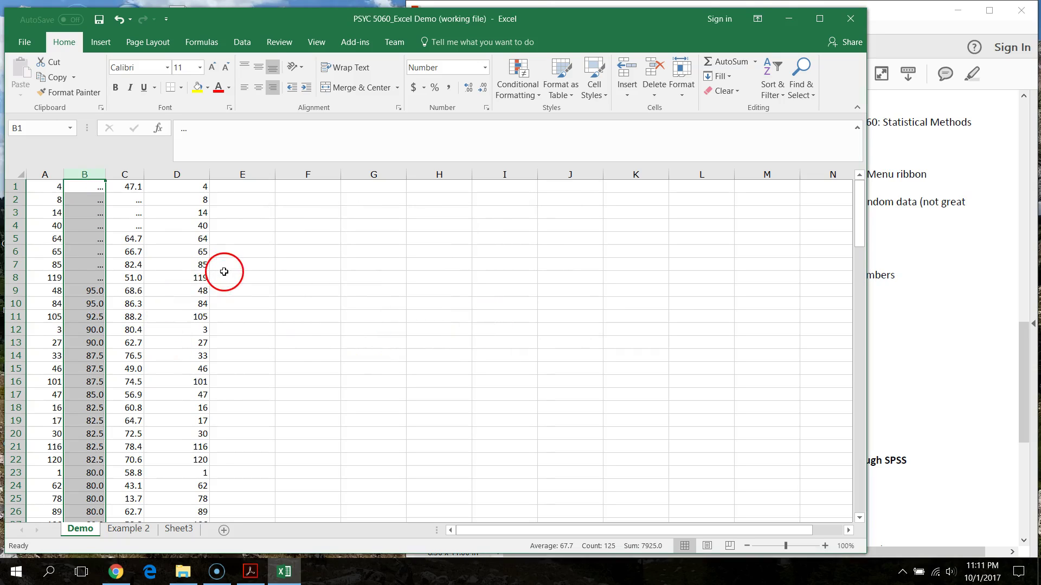
click(92, 189)
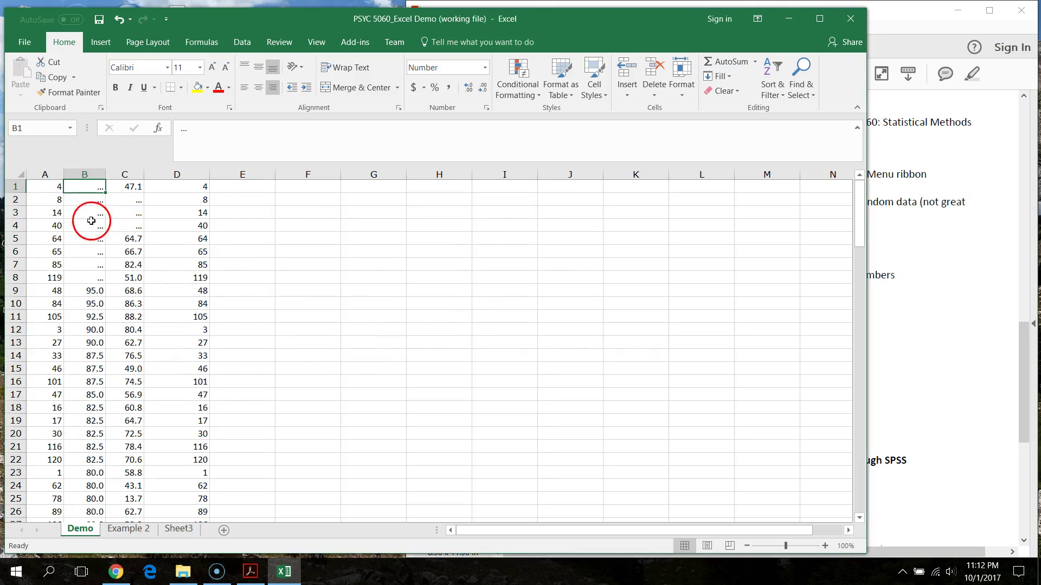
click(93, 296)
scroll(94, 303, down, 6)
scroll(95, 313, up, 6)
scroll(95, 313, down, 20)
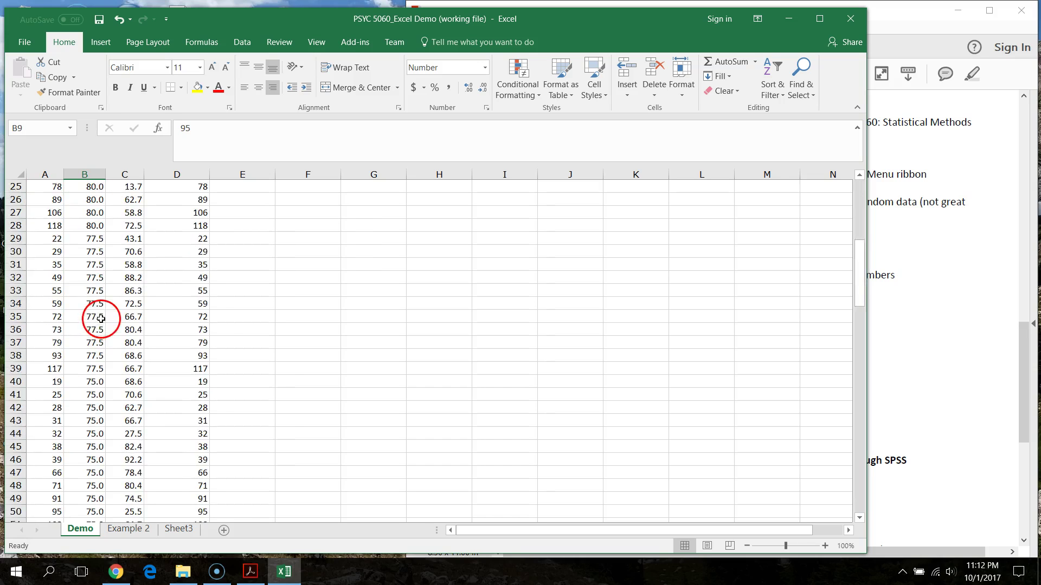
scroll(152, 367, up, 20)
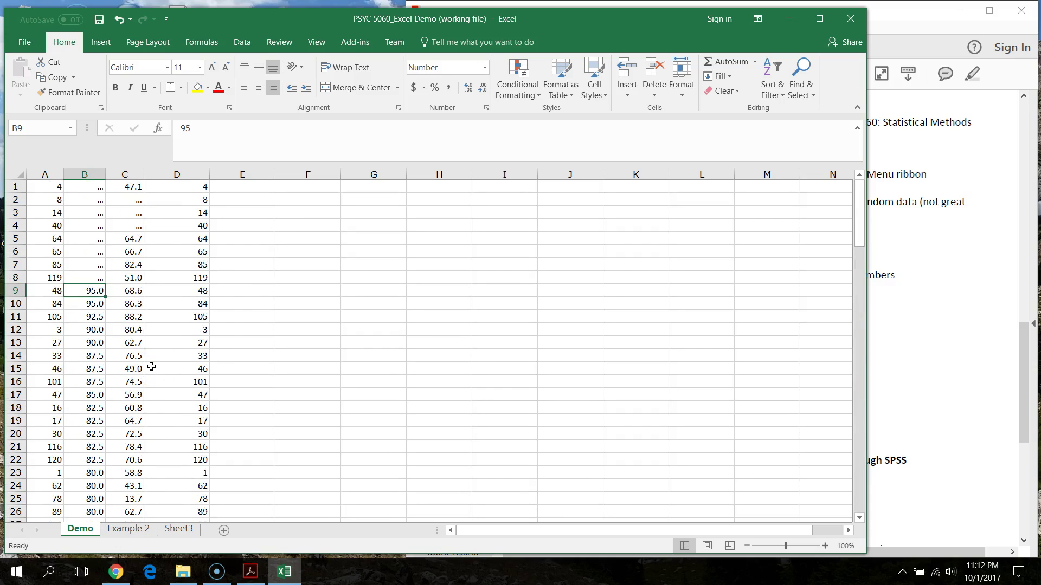
Enter the formula =D1-A1 in cell E1, fill it down to cell E125, and check the results.
click(253, 191)
text(=)
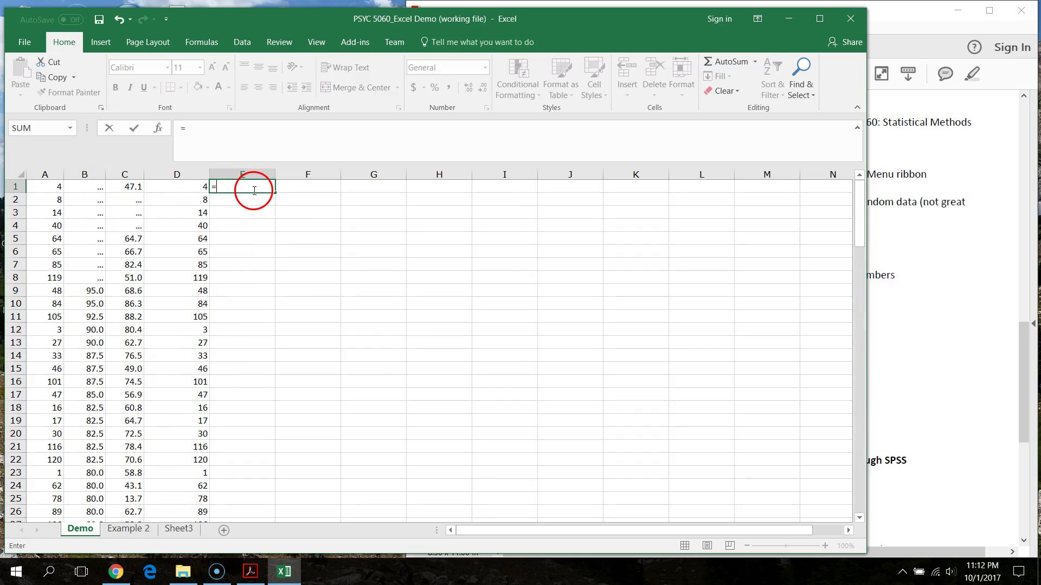
click(189, 186)
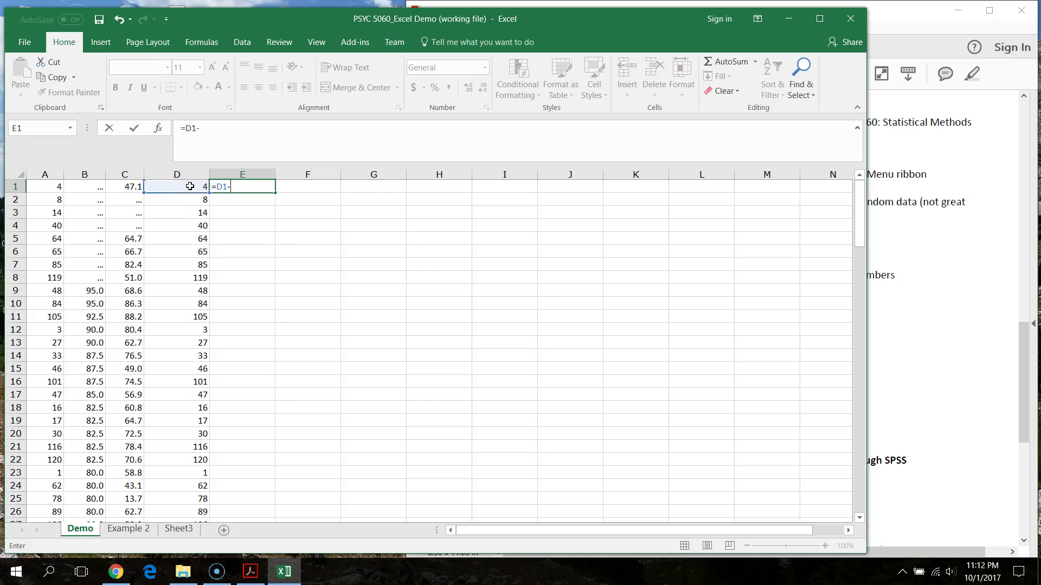
text(-)
click(52, 187)
key(Return)
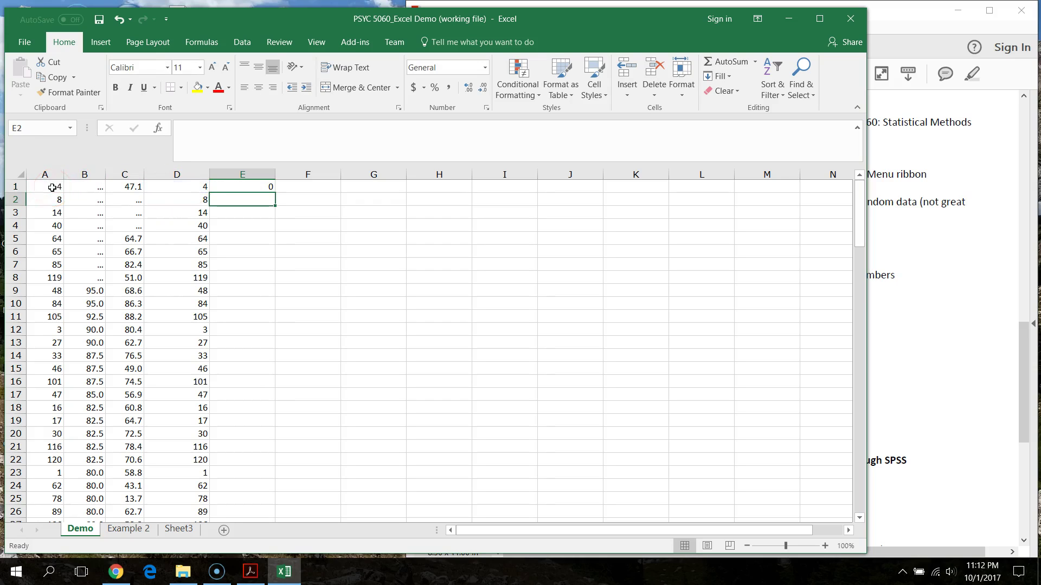
click(267, 188)
drag(275, 192, 237, 484)
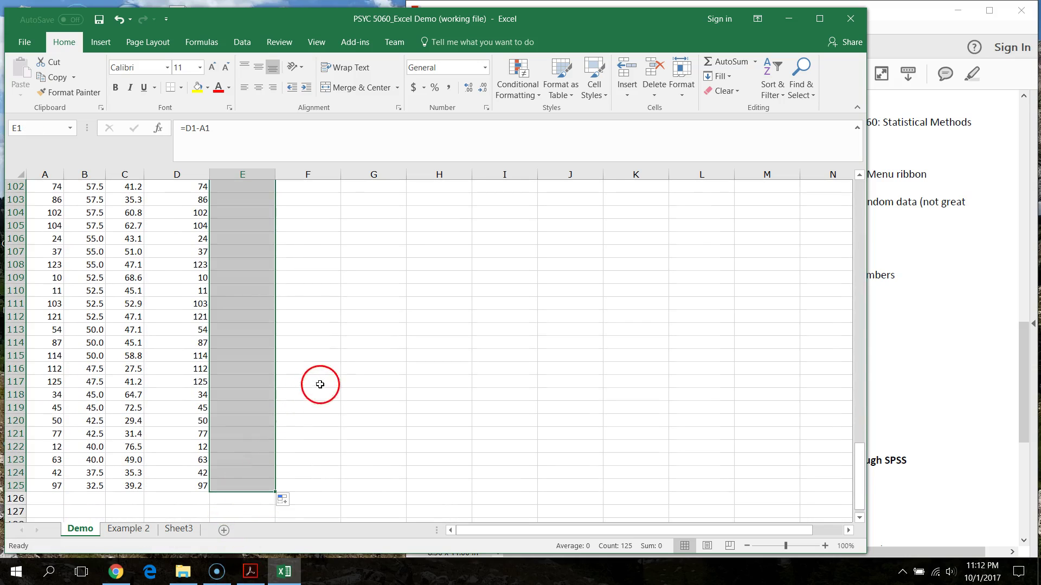
scroll(333, 372, up, 20)
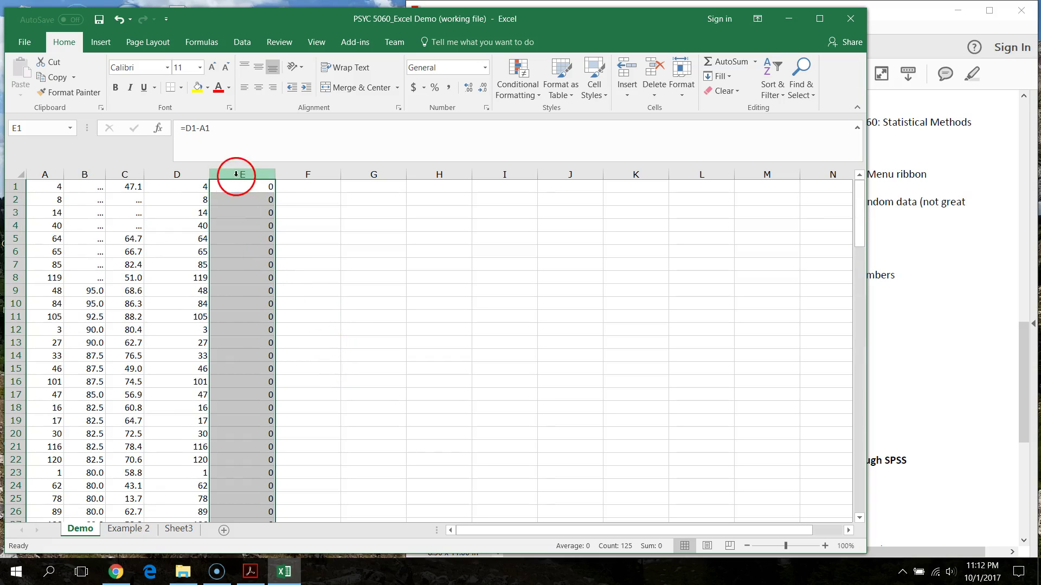
Clear the contents of column E.
click(256, 173)
right_click(255, 173)
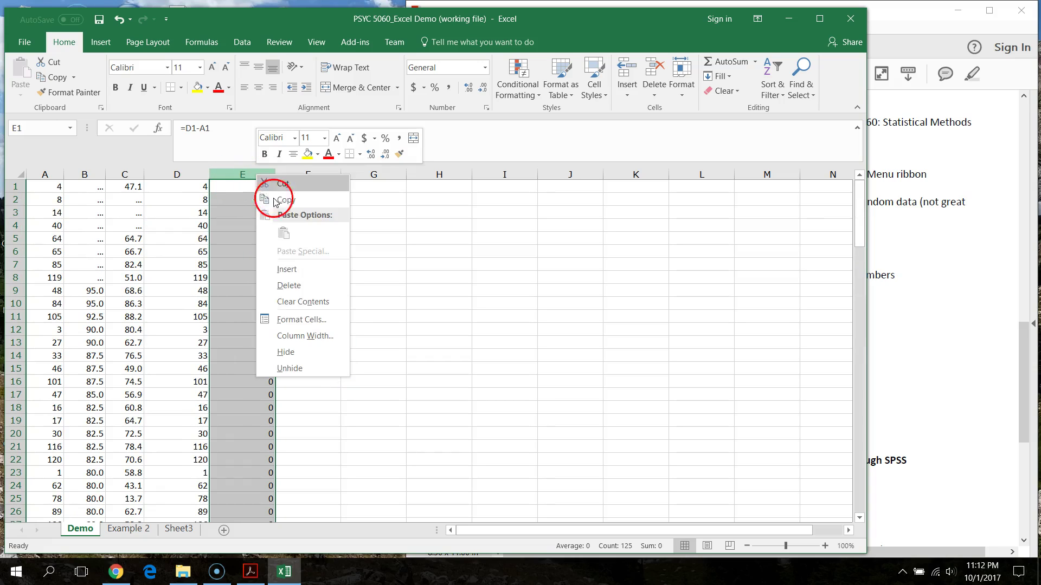
click(292, 301)
click(307, 316)
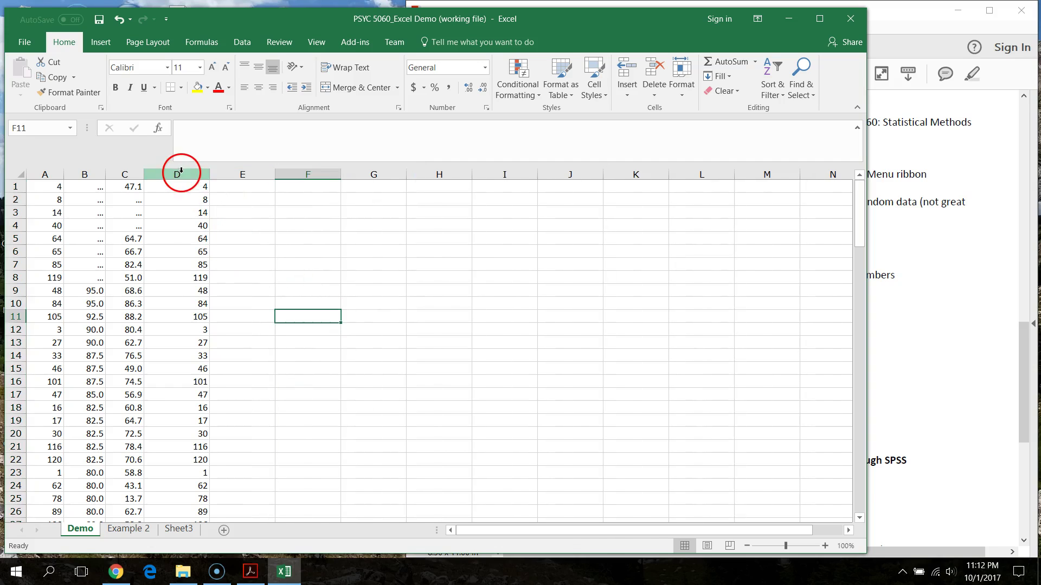
Insert a blank column before column D and look through the rows on both sides of it.
right_click(177, 174)
click(232, 266)
click(330, 281)
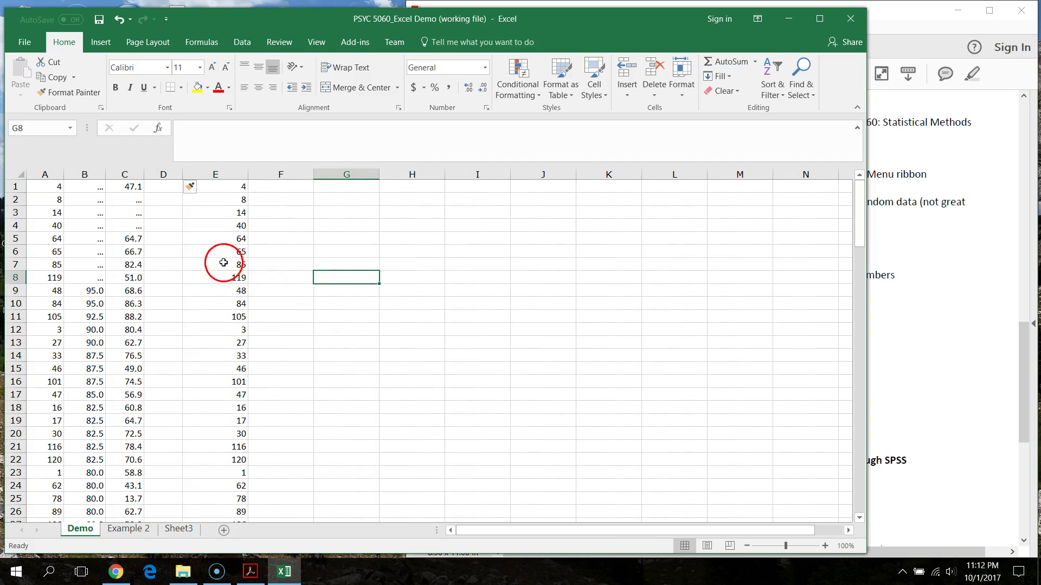
click(163, 189)
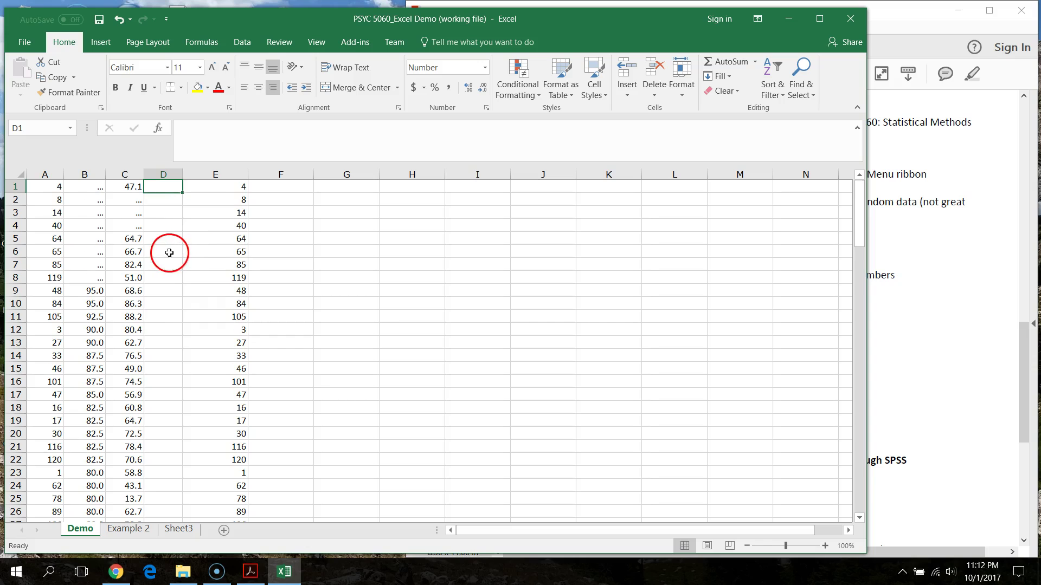
scroll(169, 252, down, 20)
scroll(163, 317, up, 15)
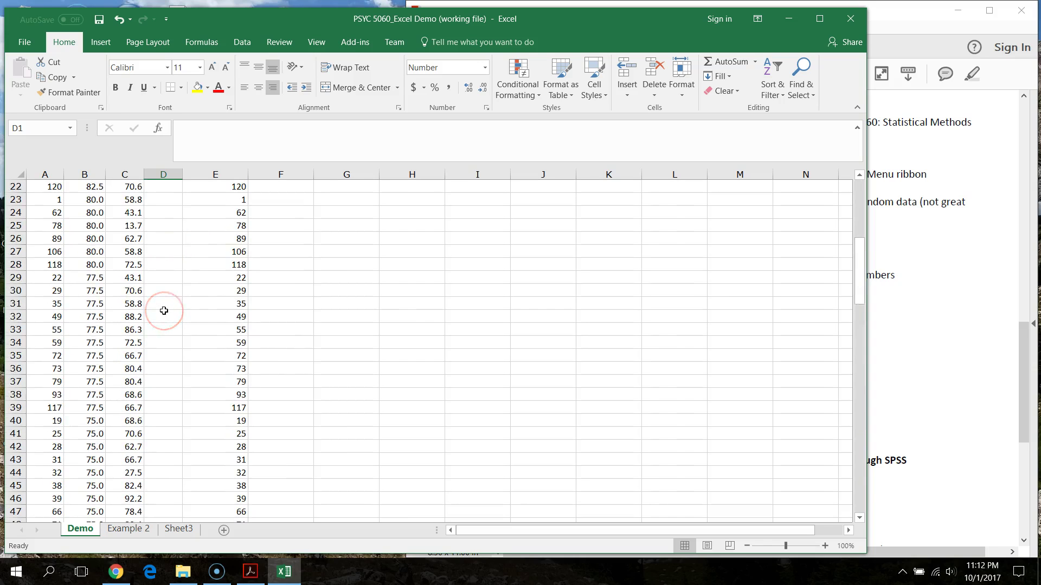
scroll(164, 311, up, 7)
scroll(160, 292, down, 9)
scroll(157, 291, up, 9)
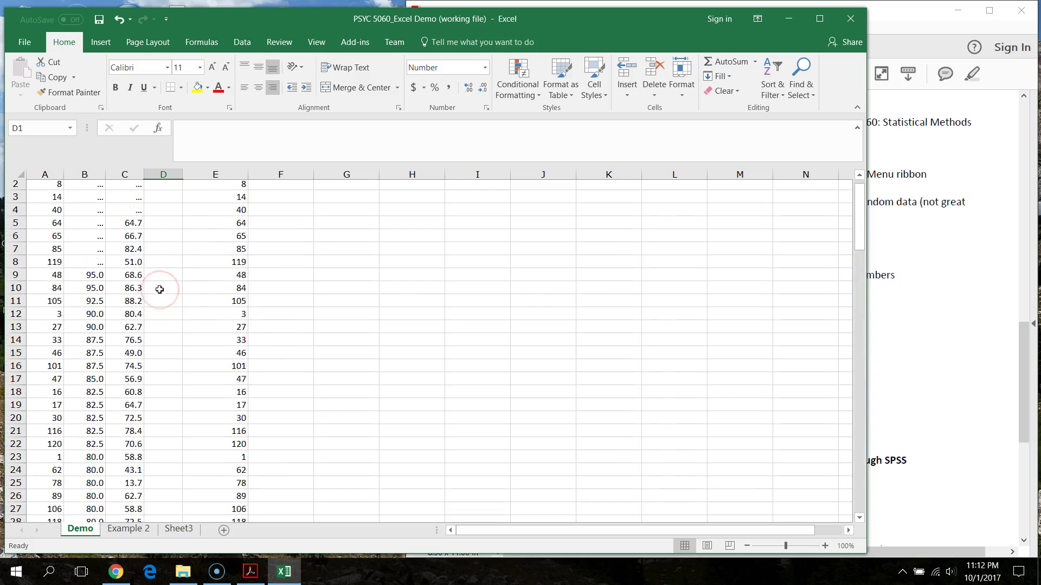
click(124, 174)
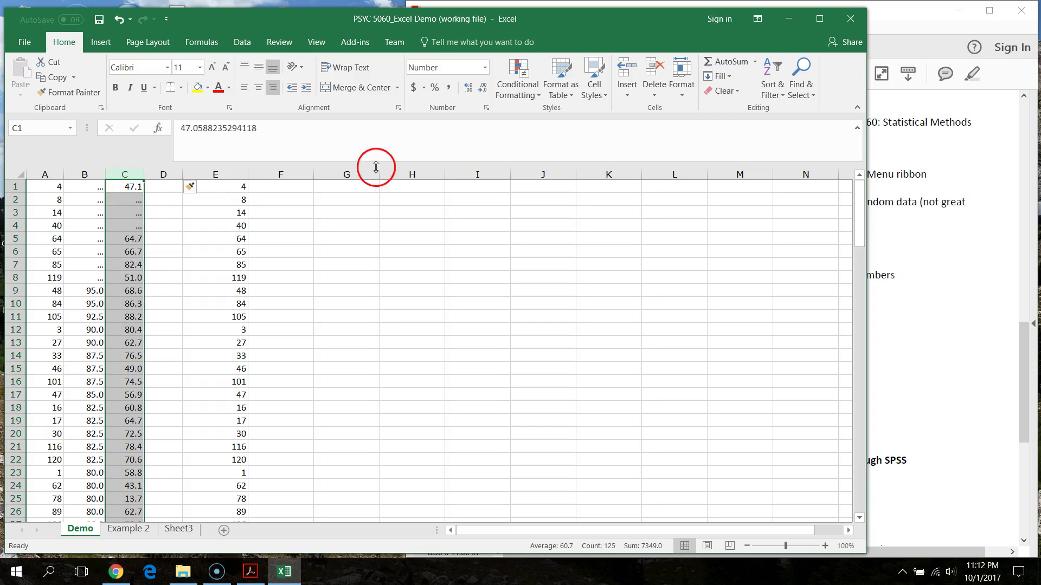
click(772, 76)
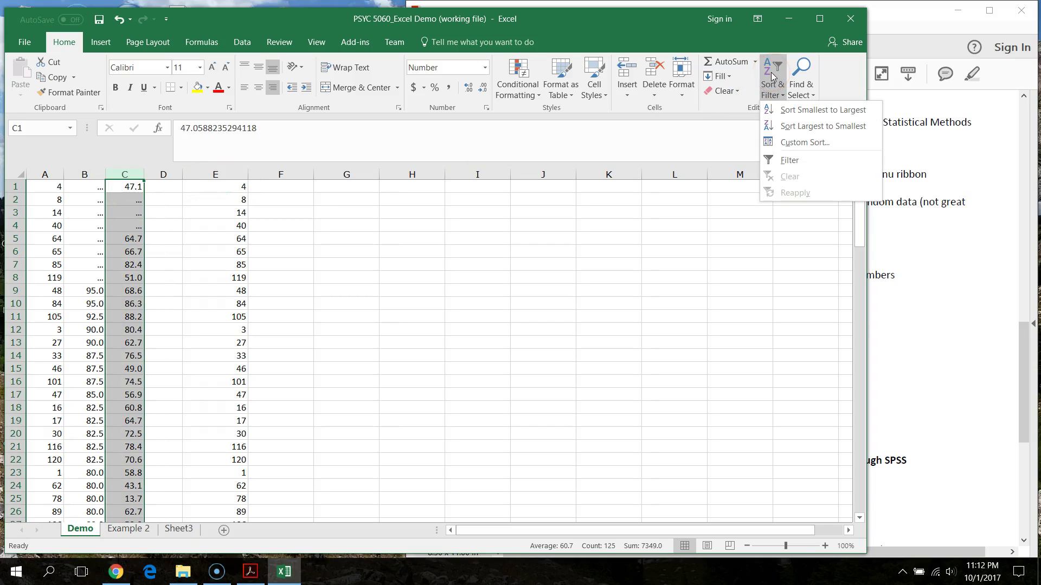
key(Escape)
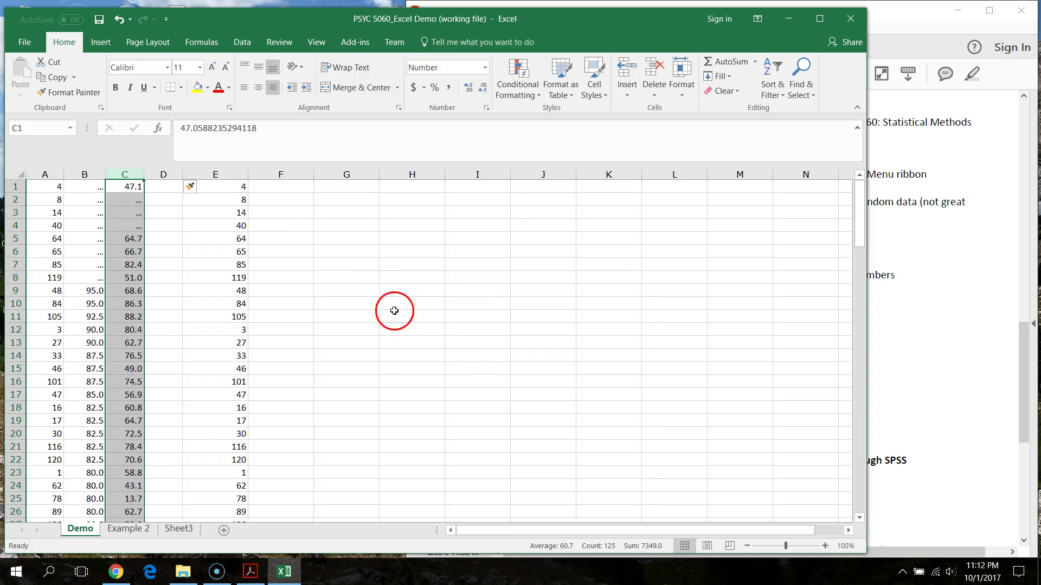
Insert another blank column before the participant numbers in column E.
click(206, 174)
right_click(206, 175)
click(237, 267)
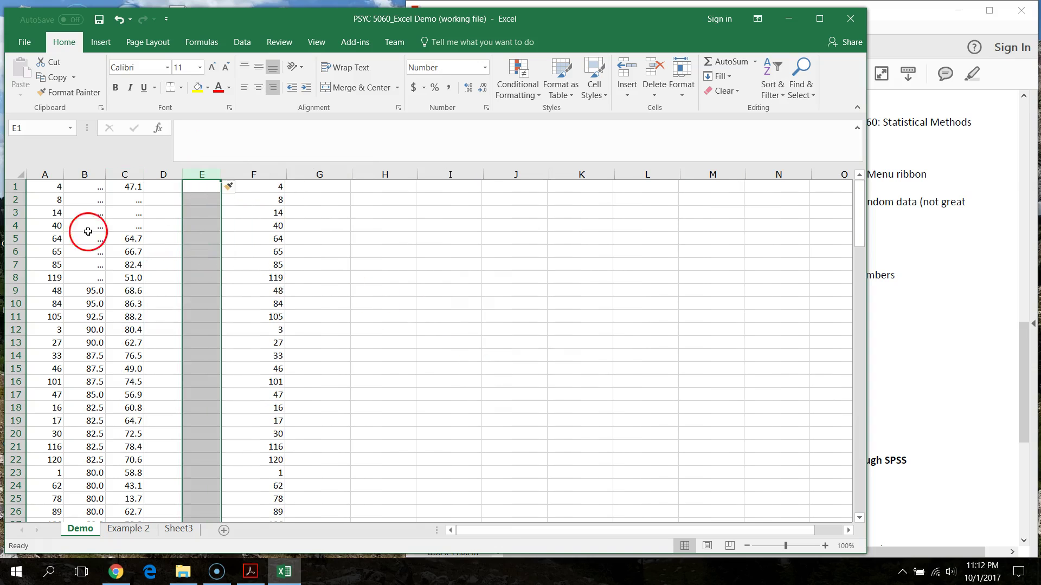
Copy the participant numbers in A1:A125 and paste them into column D starting at cell D1.
drag(39, 186, 50, 533)
key(ctrl+c)
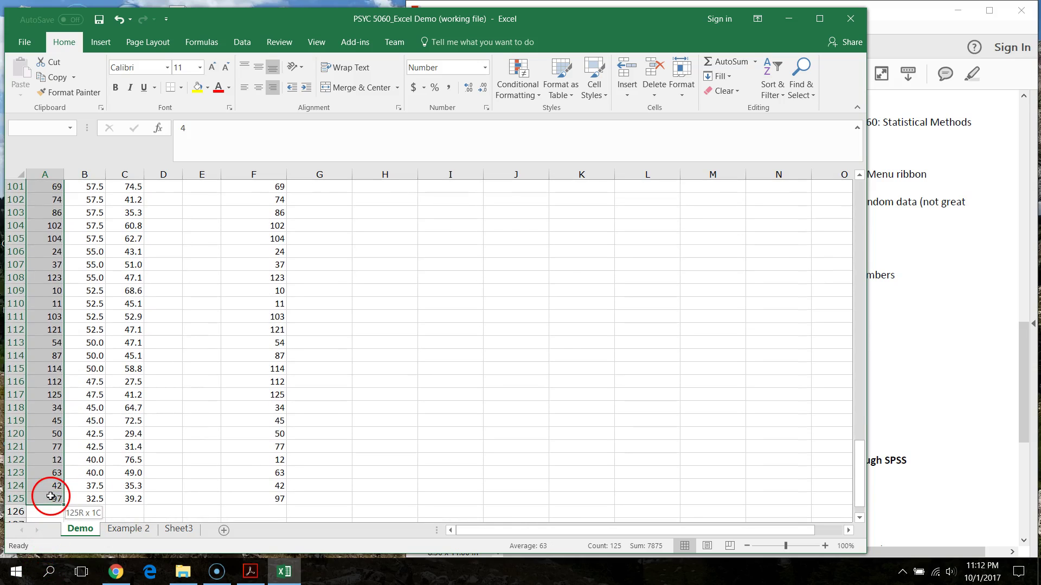
scroll(173, 335, up, 20)
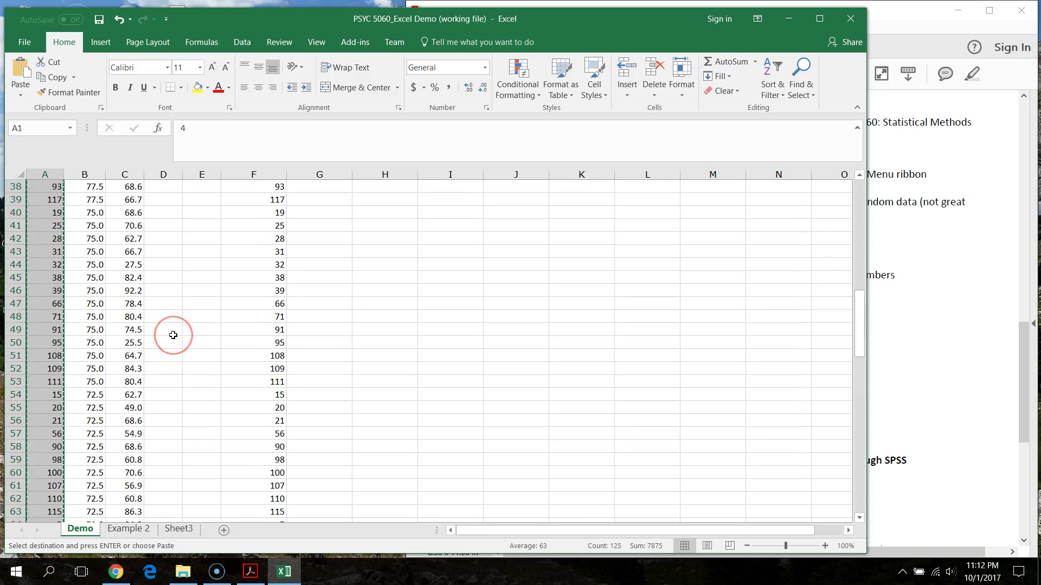
click(176, 191)
key(ctrl+v)
Examine the blank column E and compare the participant numbers in columns D and F.
click(194, 189)
key(ctrl+shift+Down)
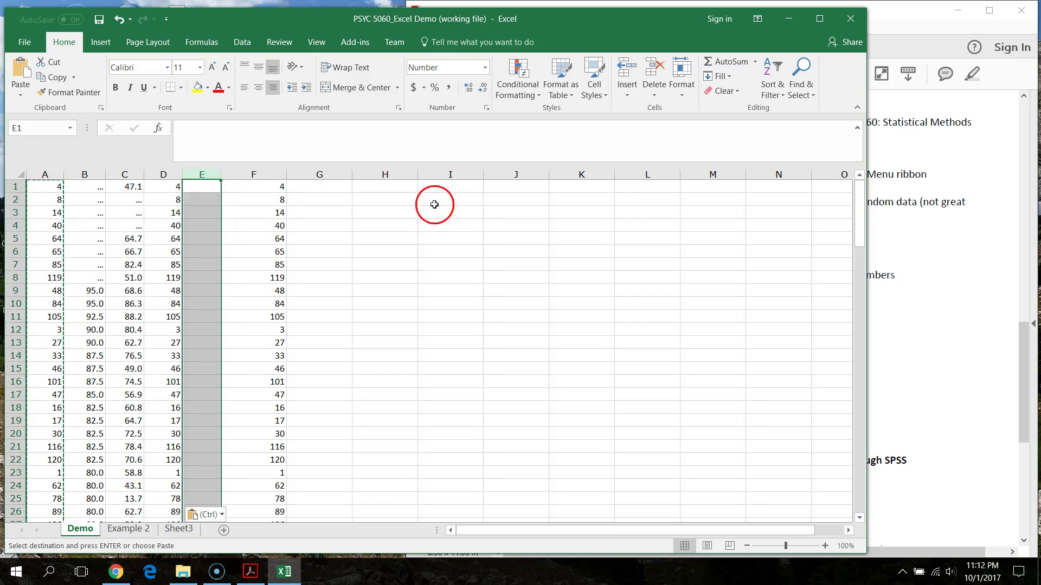
drag(861, 200, 857, 174)
click(258, 196)
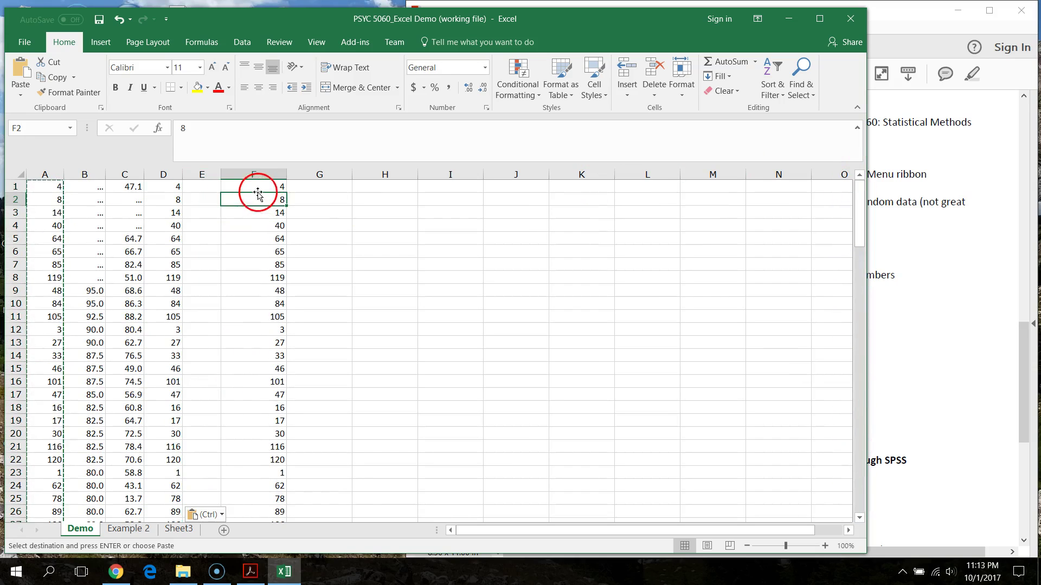
scroll(242, 328, down, 16)
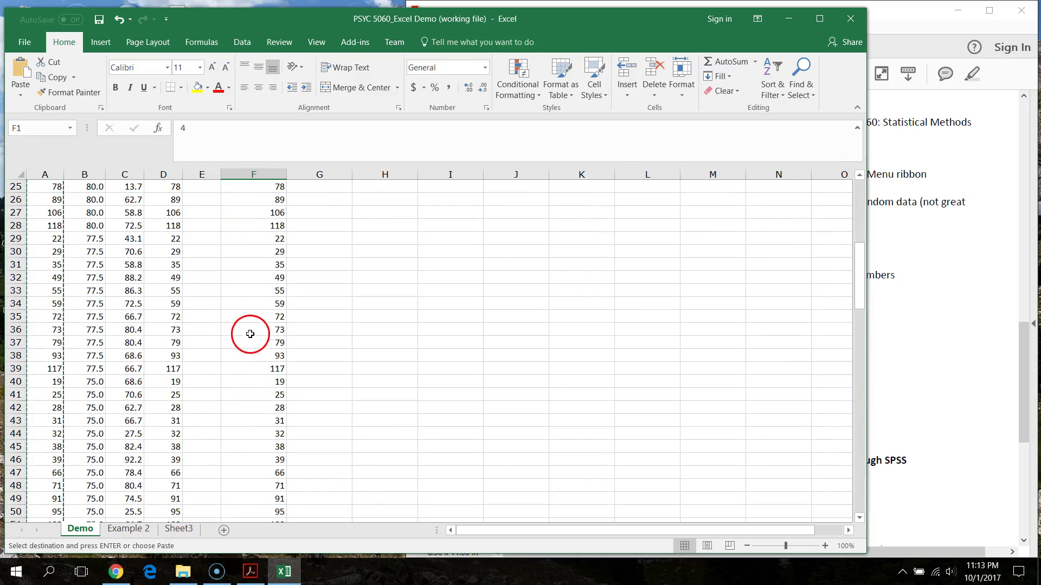
scroll(249, 376, up, 3)
scroll(249, 376, up, 13)
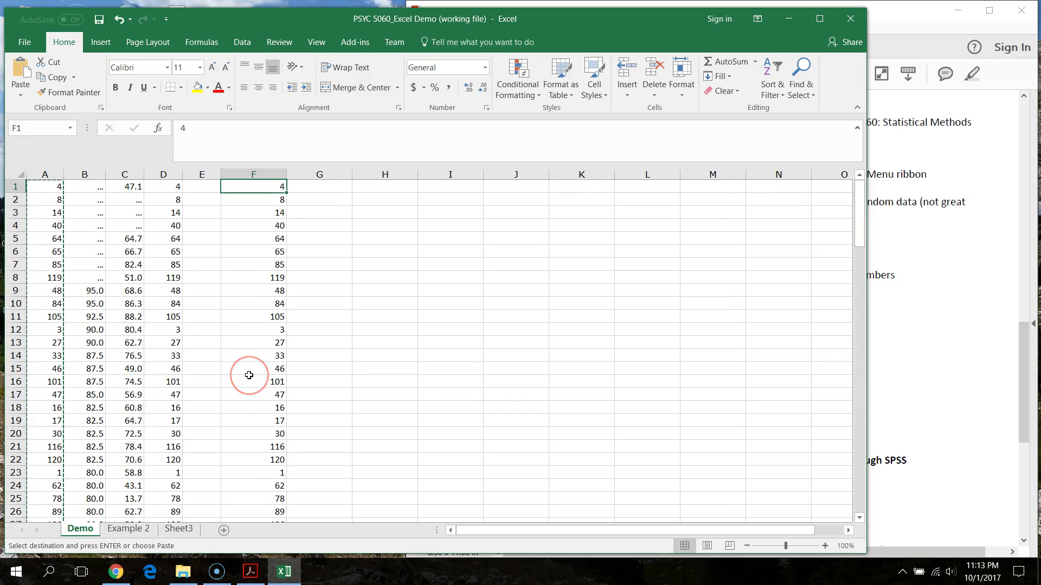
Sort column C from smallest to largest, expanding the selection to the neighbouring columns.
click(124, 176)
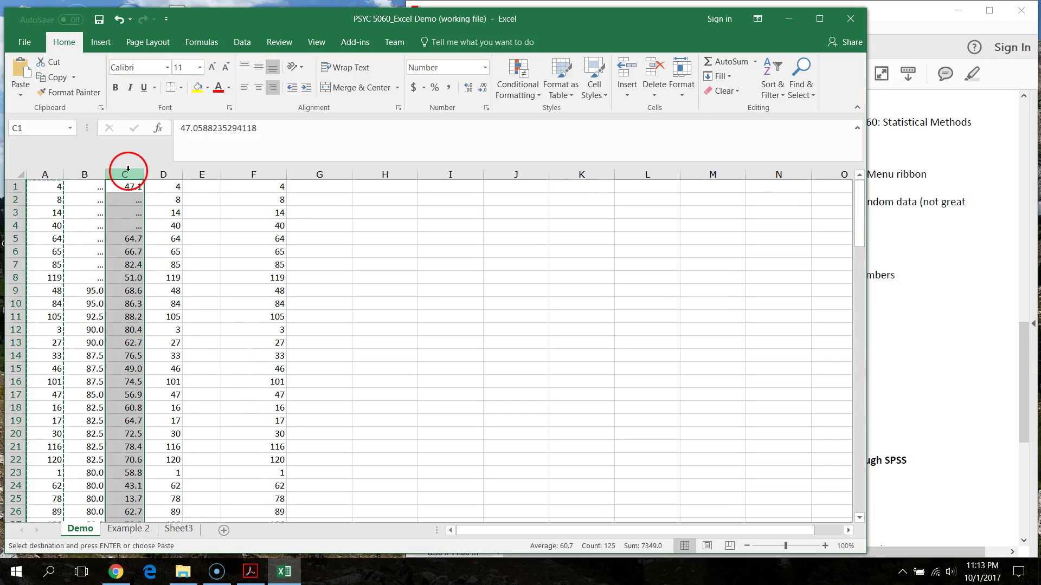
click(772, 74)
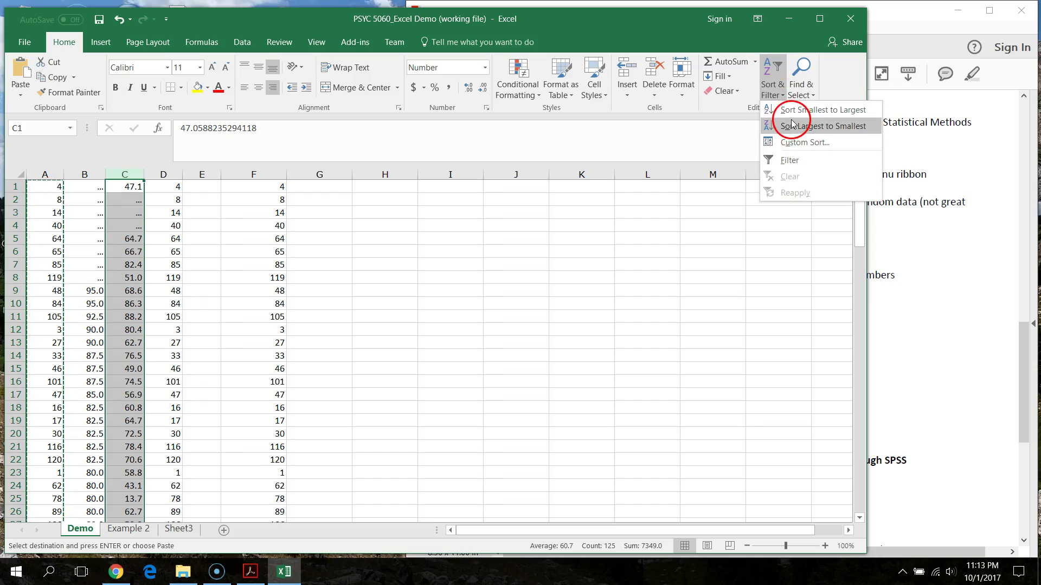
click(814, 110)
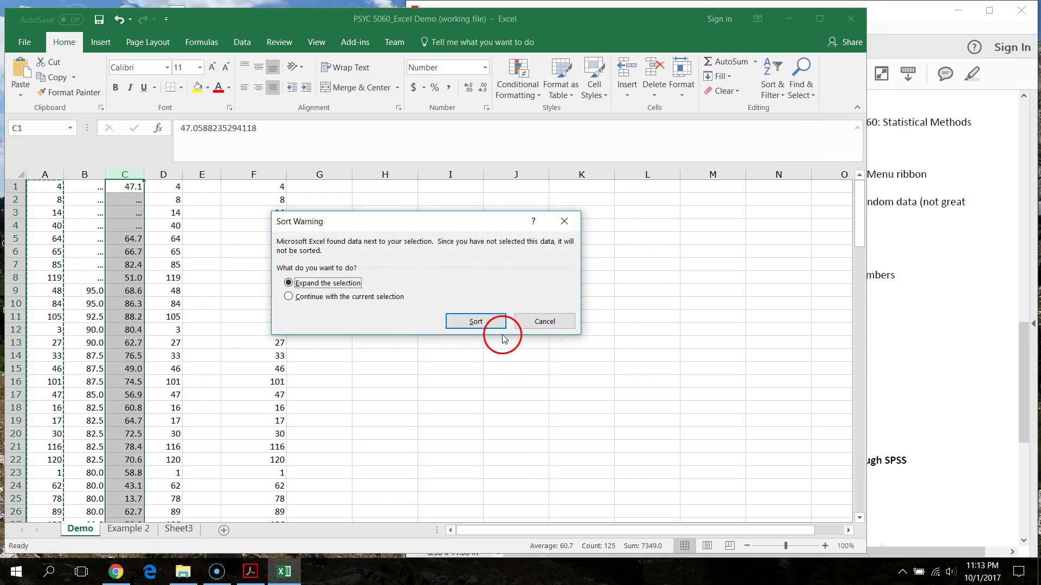
click(481, 324)
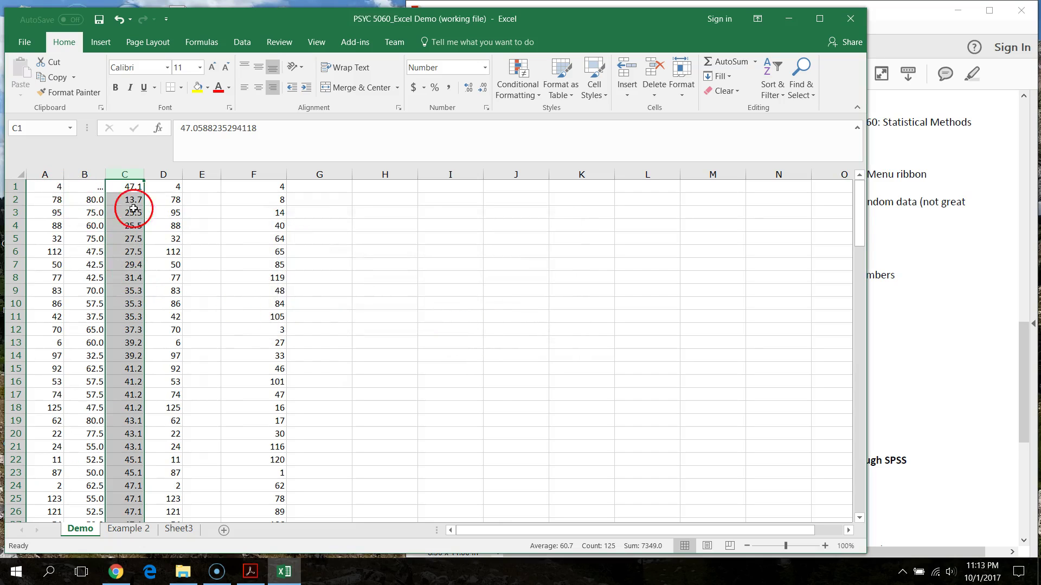
Review the sorted rows in A1:D125 and compare their participant numbers with the separate list in column F.
drag(59, 187, 154, 445)
scroll(195, 282, up, 20)
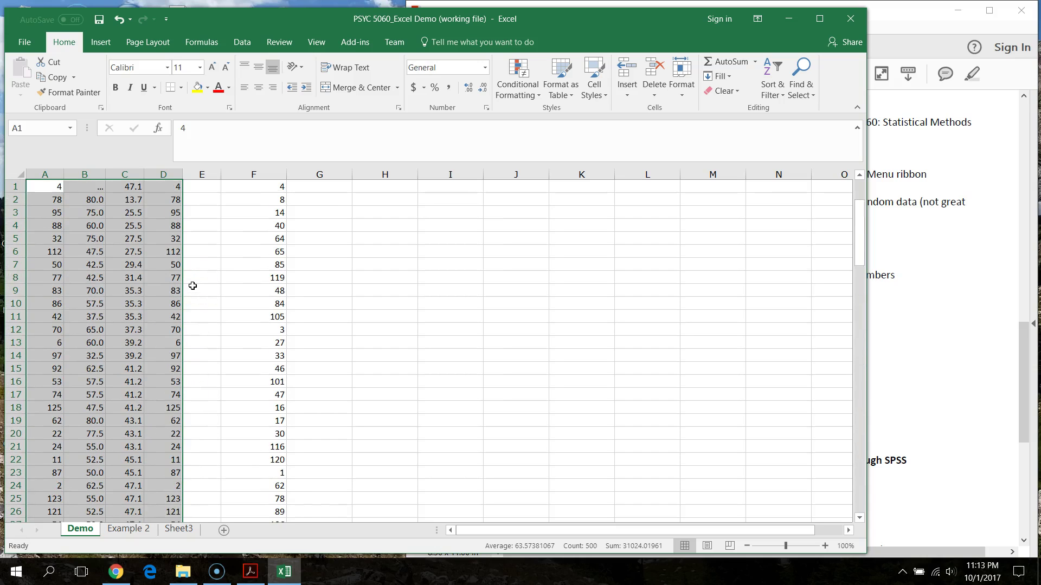
click(269, 186)
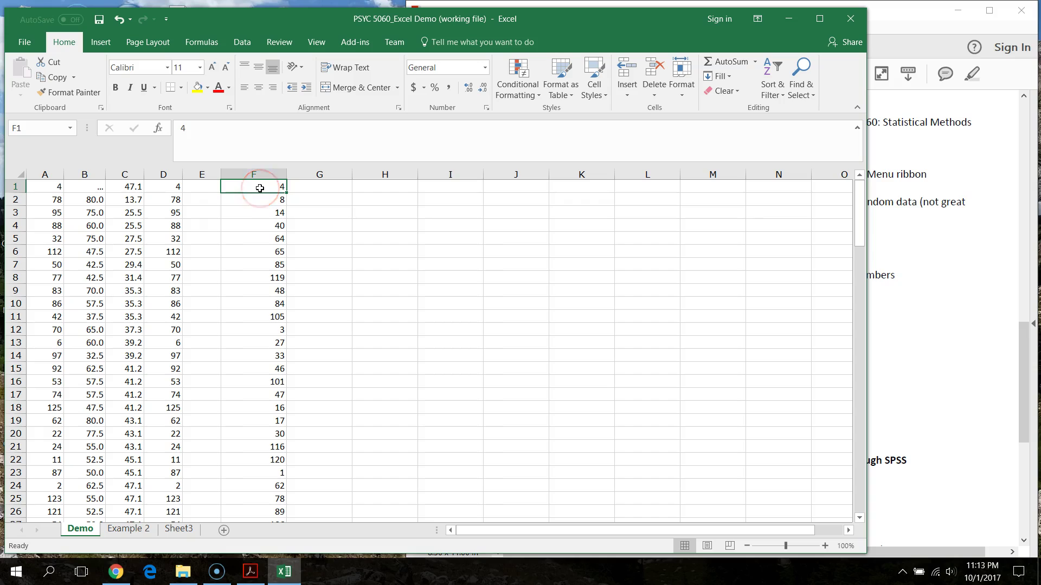
click(205, 186)
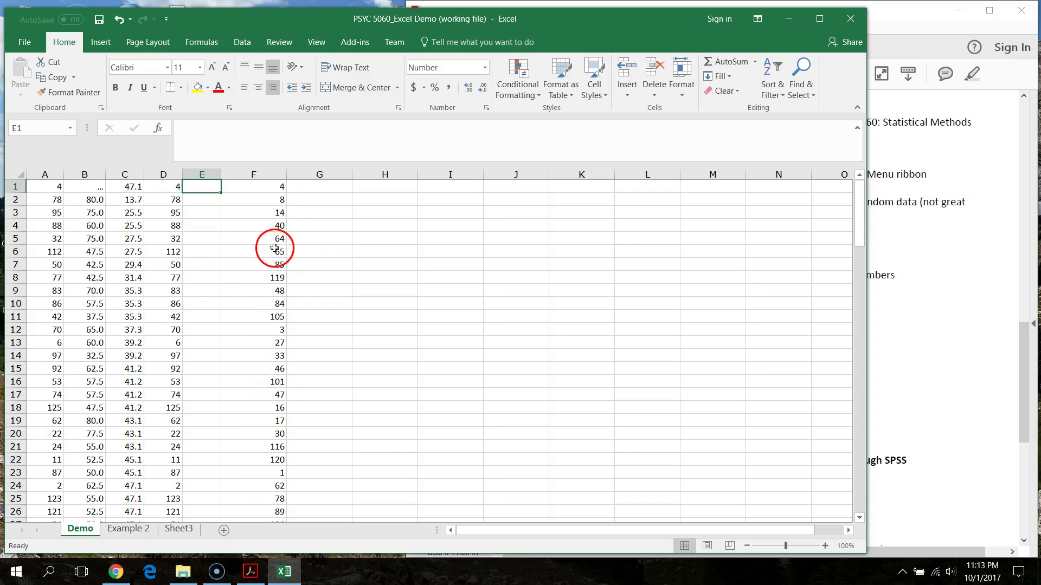
click(274, 203)
click(273, 243)
drag(273, 253, 273, 264)
click(273, 308)
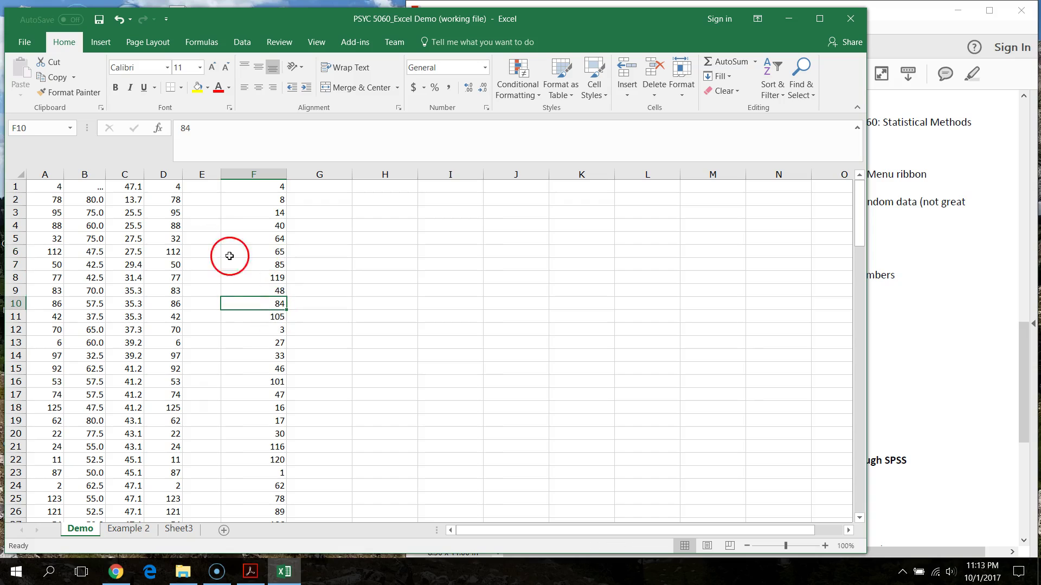
Enter =D1-A1 in cell E1, fill it down to cell E125, and check that the participant numbers match.
click(197, 189)
text(=)
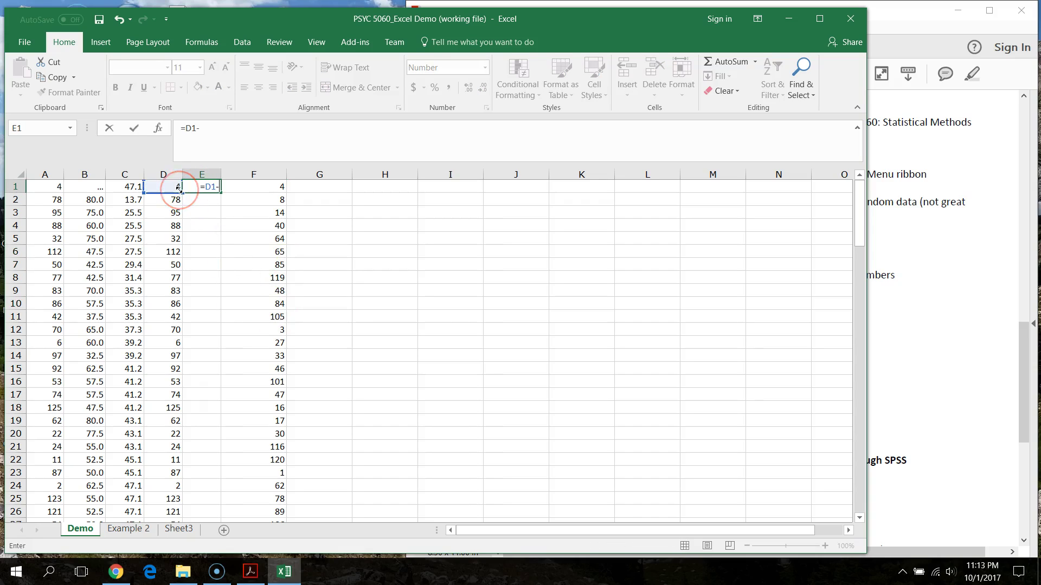
click(46, 187)
key(Return)
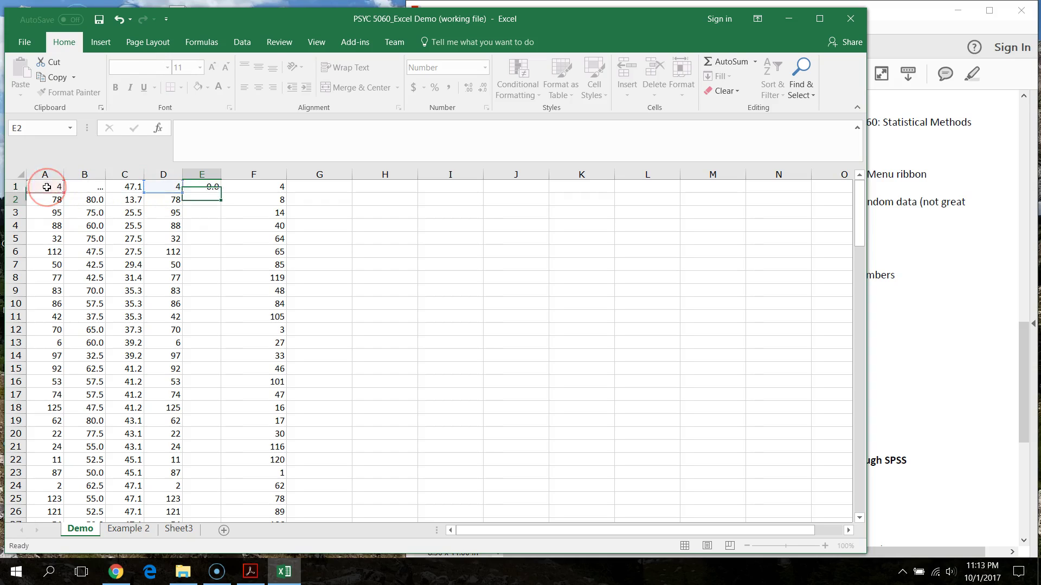
click(209, 189)
drag(220, 193, 230, 488)
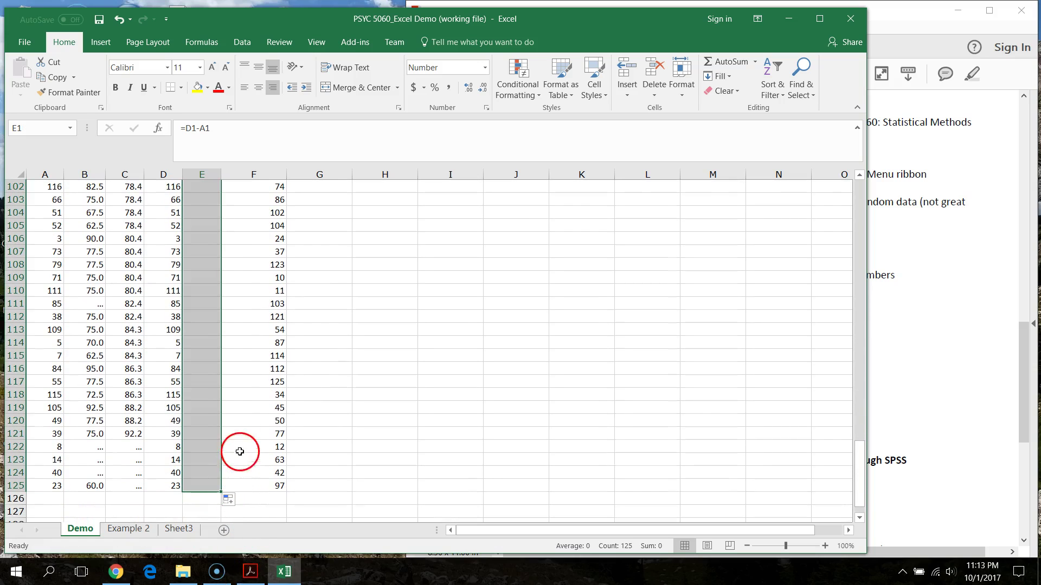
scroll(278, 365, up, 20)
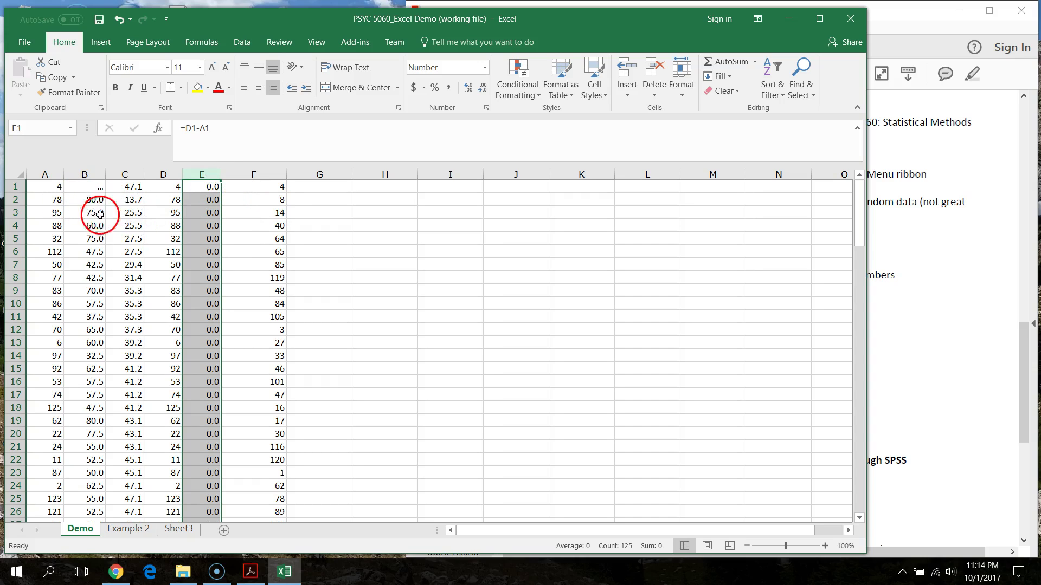
right_click(208, 176)
key(Escape)
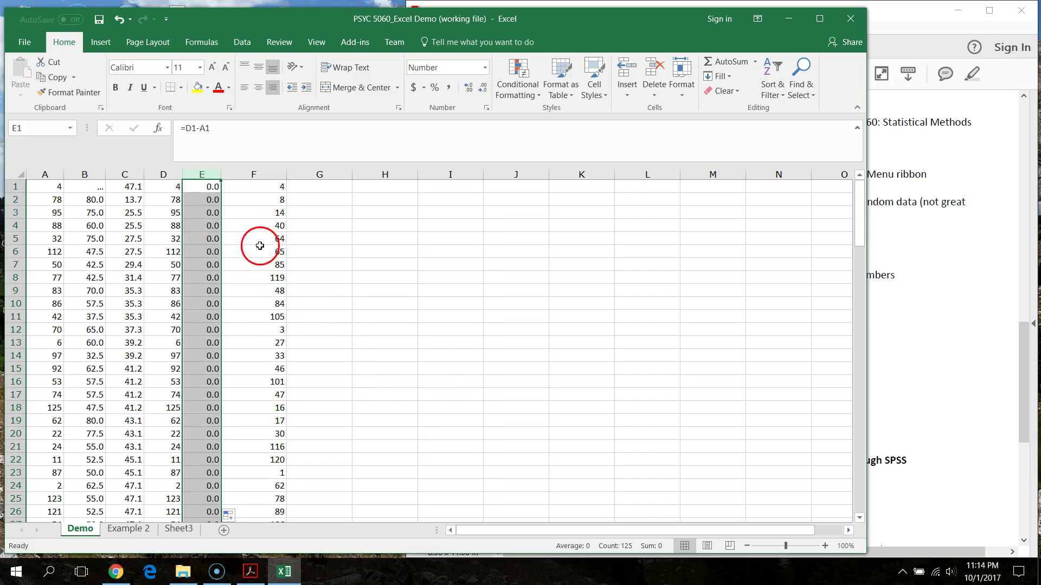
Delete columns E and F from the Demo sheet.
drag(209, 171, 254, 174)
right_click(260, 234)
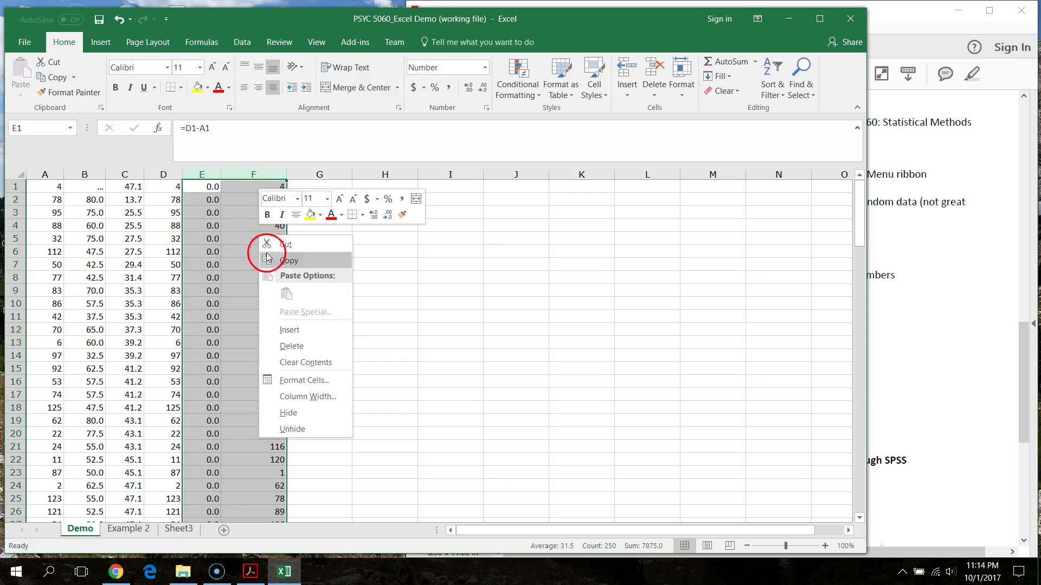
click(312, 347)
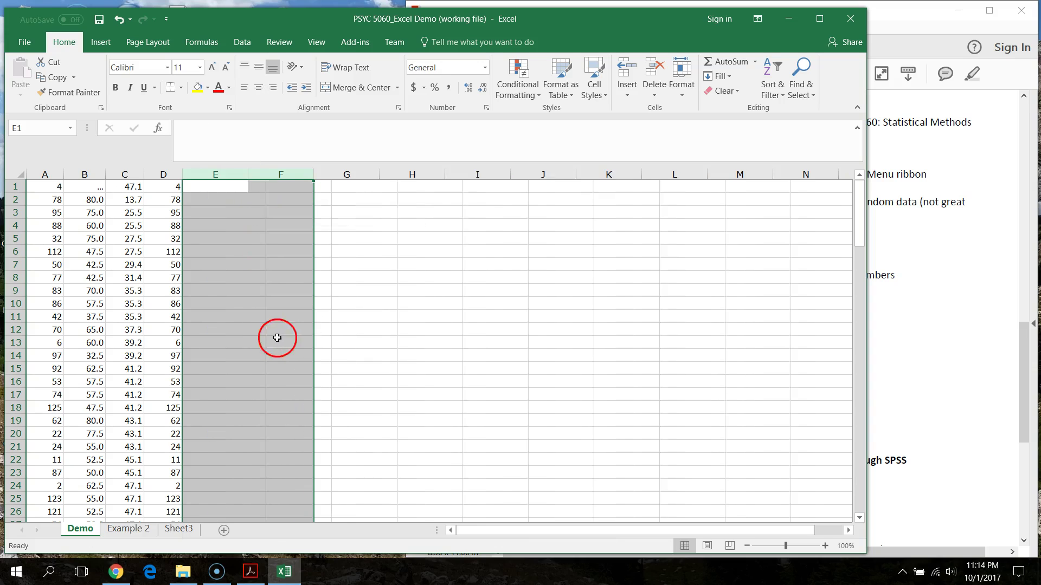
click(107, 317)
Consult the Freezing instructions in Excel Demo.pdf in Acrobat Reader, and return to the Excel workbook.
click(932, 329)
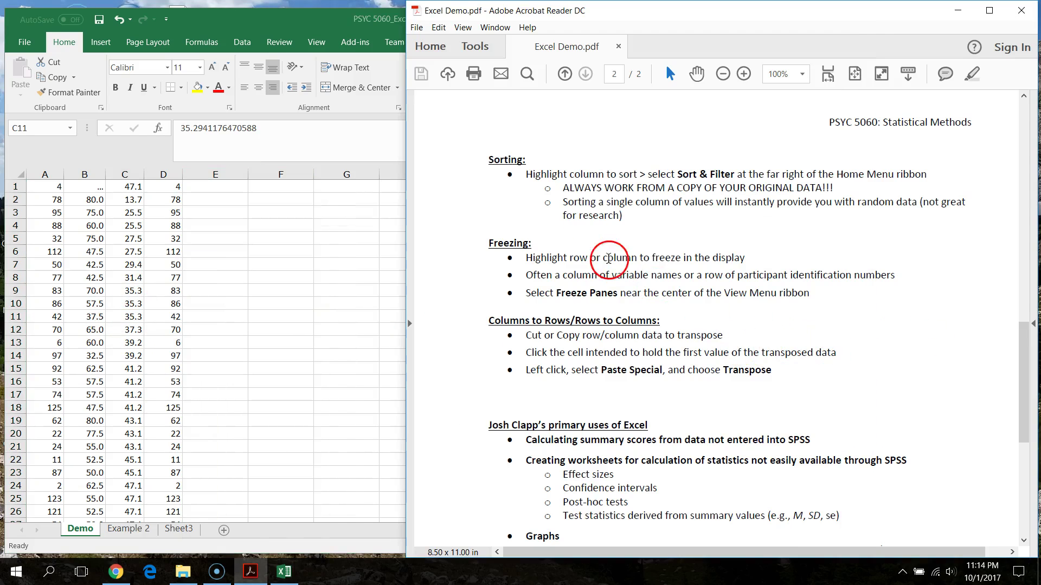
scroll(653, 233, up, 1)
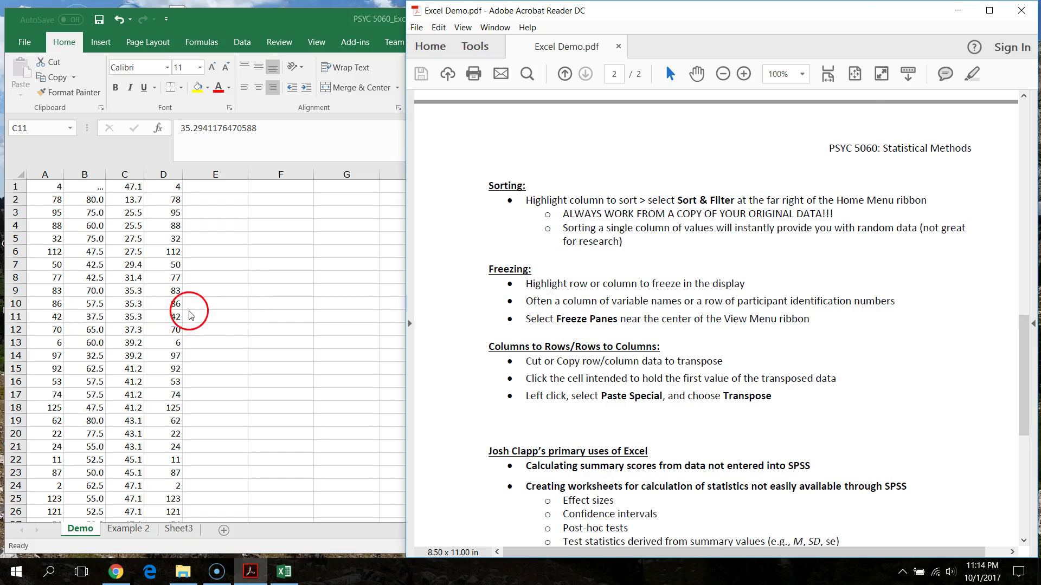
key(alt+Tab)
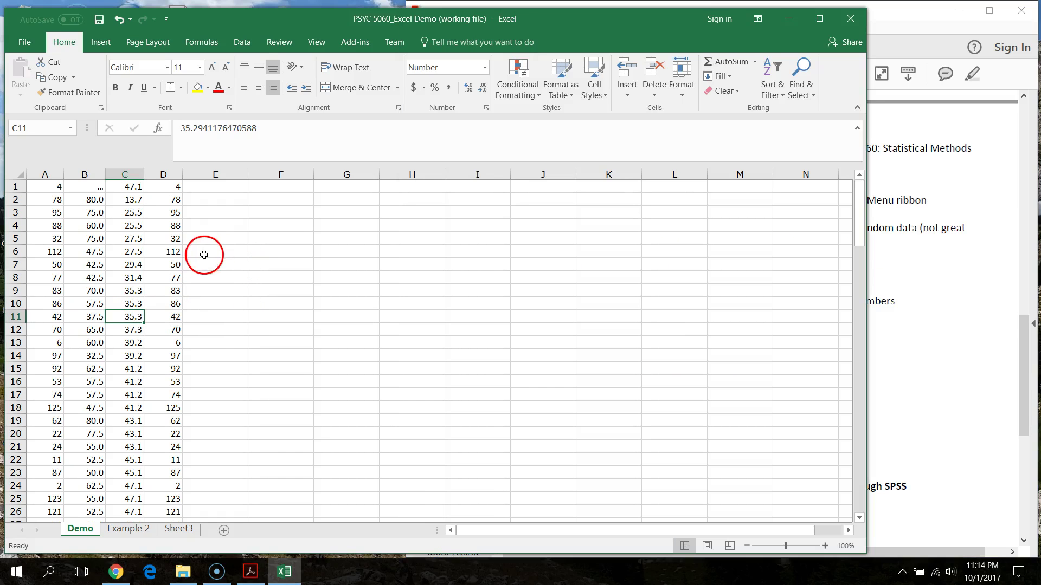
Insert a blank row above the first data row of the Demo sheet.
click(168, 174)
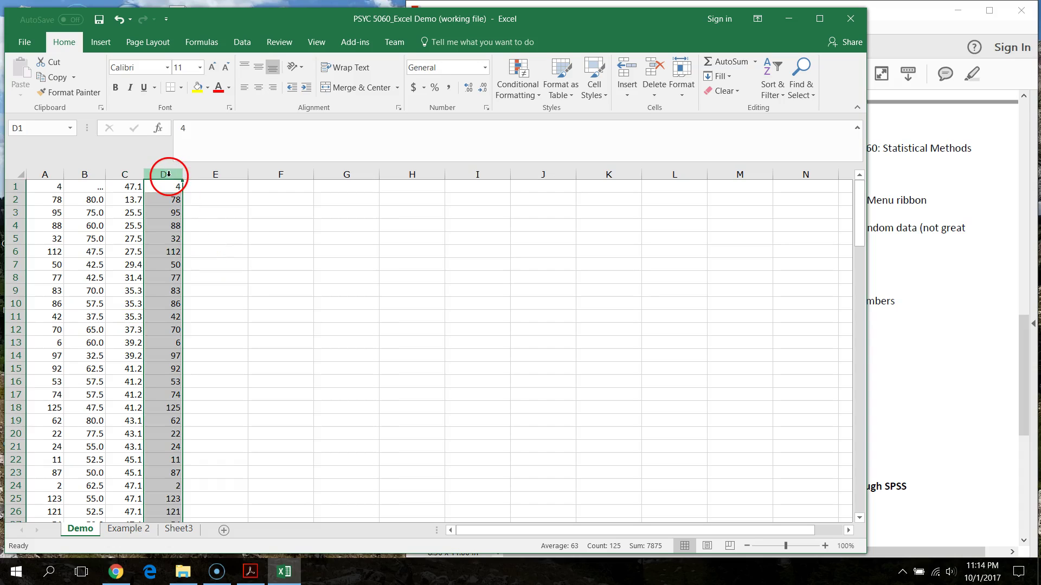
click(17, 186)
right_click(17, 187)
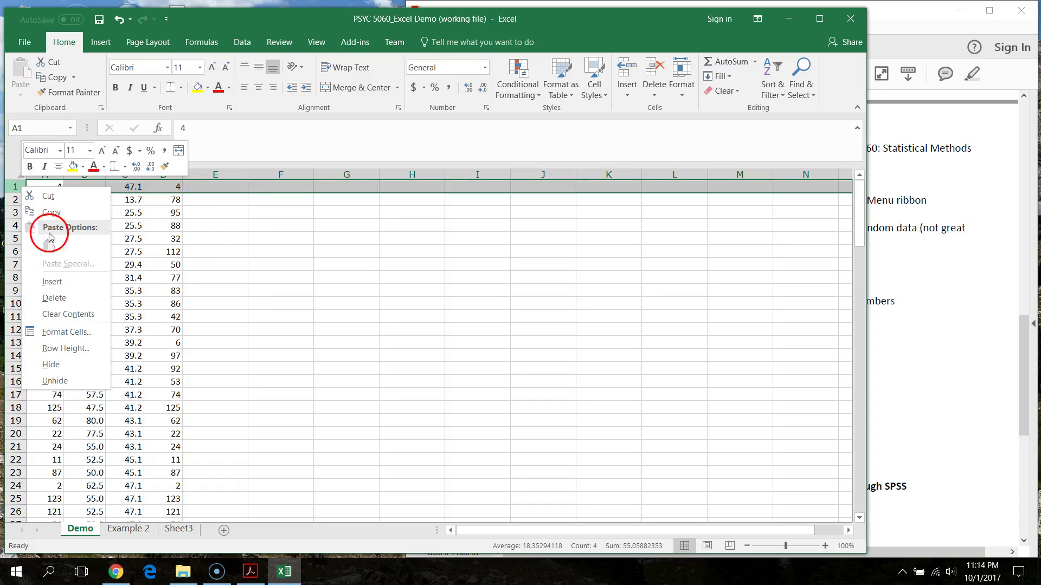
click(69, 281)
click(279, 249)
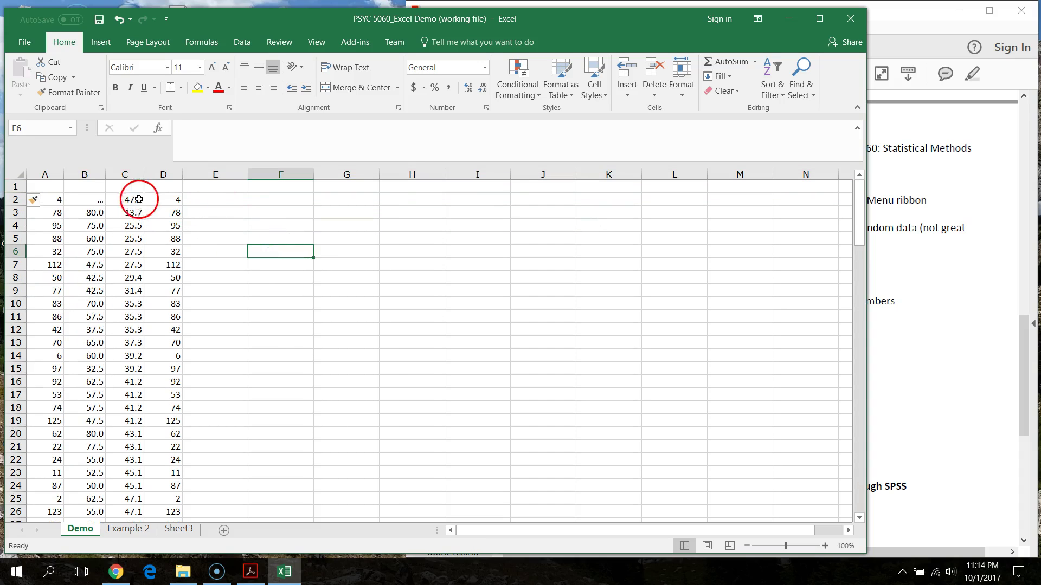
Label the four data columns in row 1 as Subject, X, Y and Check.
click(56, 188)
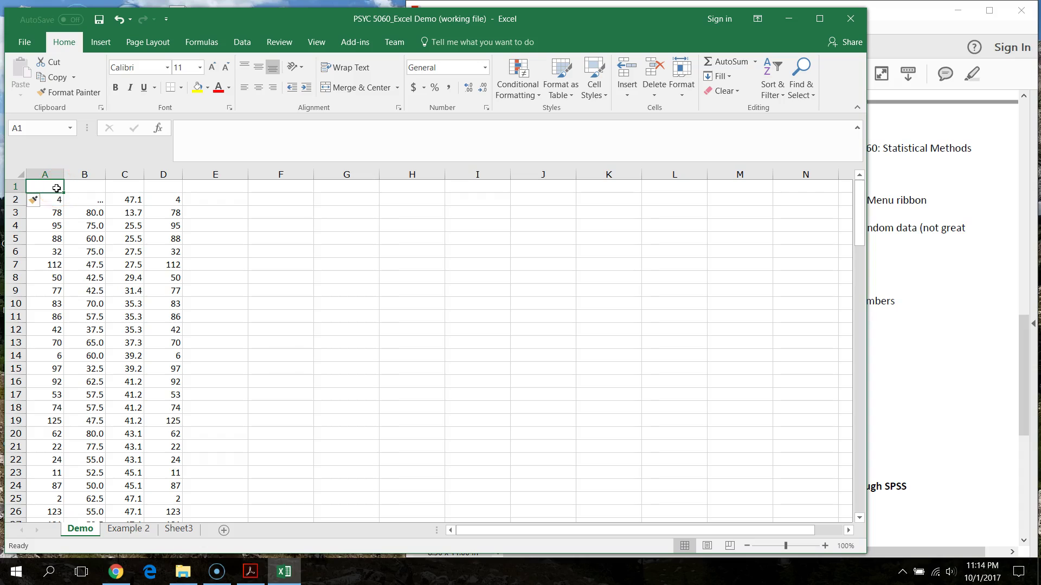
text(Subject)
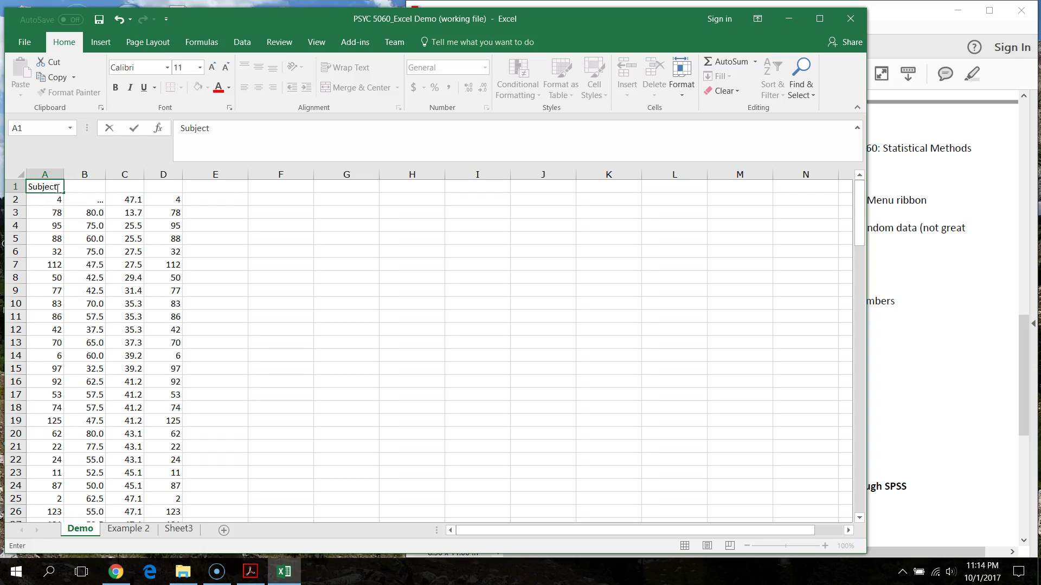
key(Tab)
text(X)
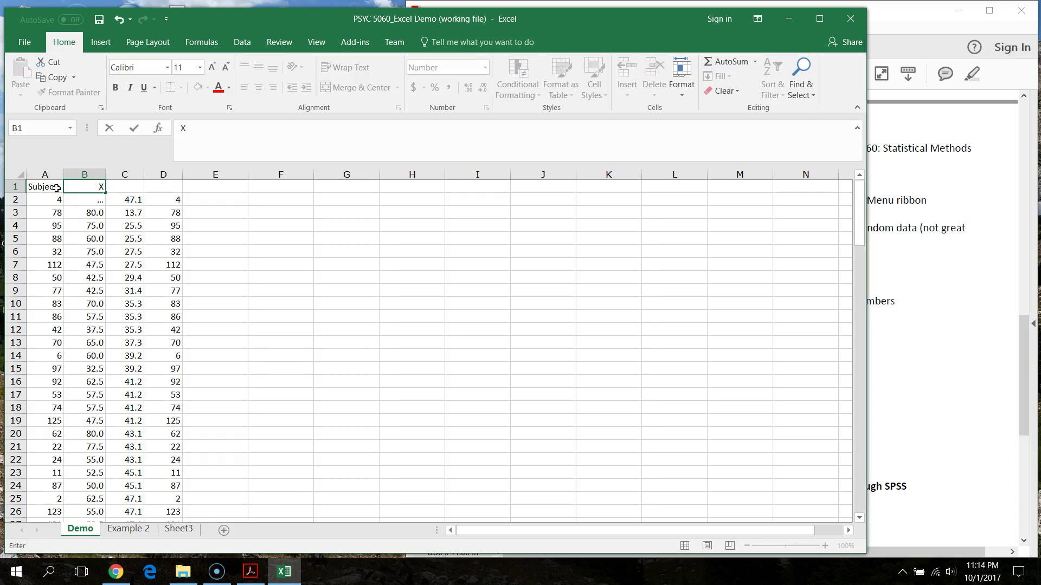
key(Tab)
key(Tab)
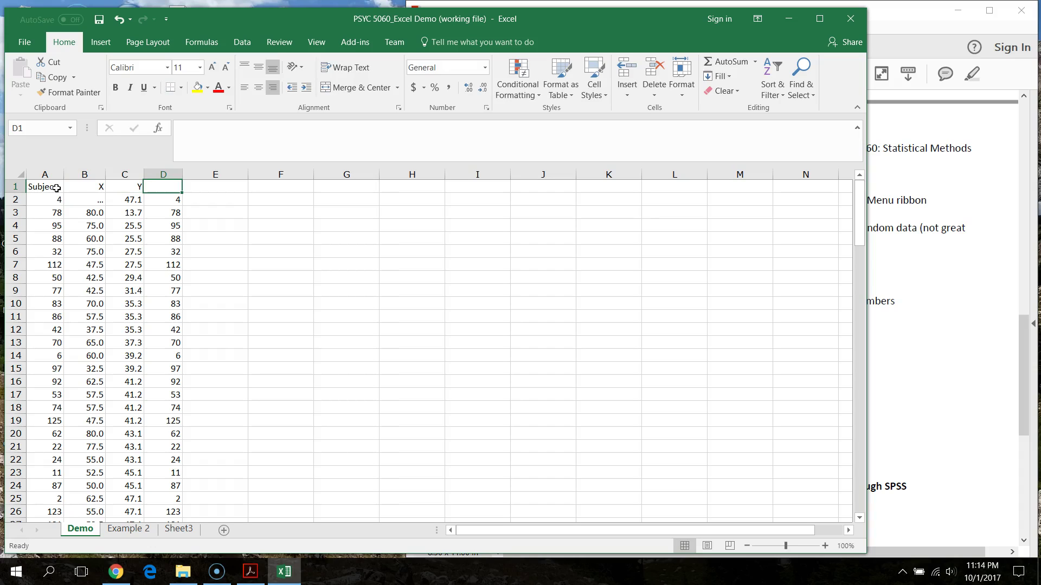
text(Check)
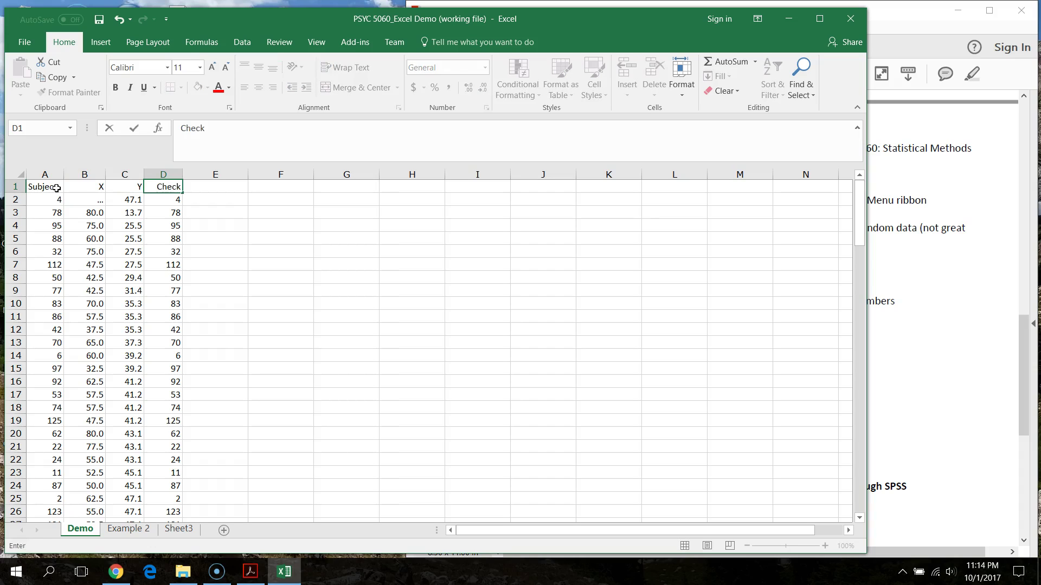
key(Return)
Make the header labels in A1:D1 bold and widen the data columns.
drag(49, 187, 148, 189)
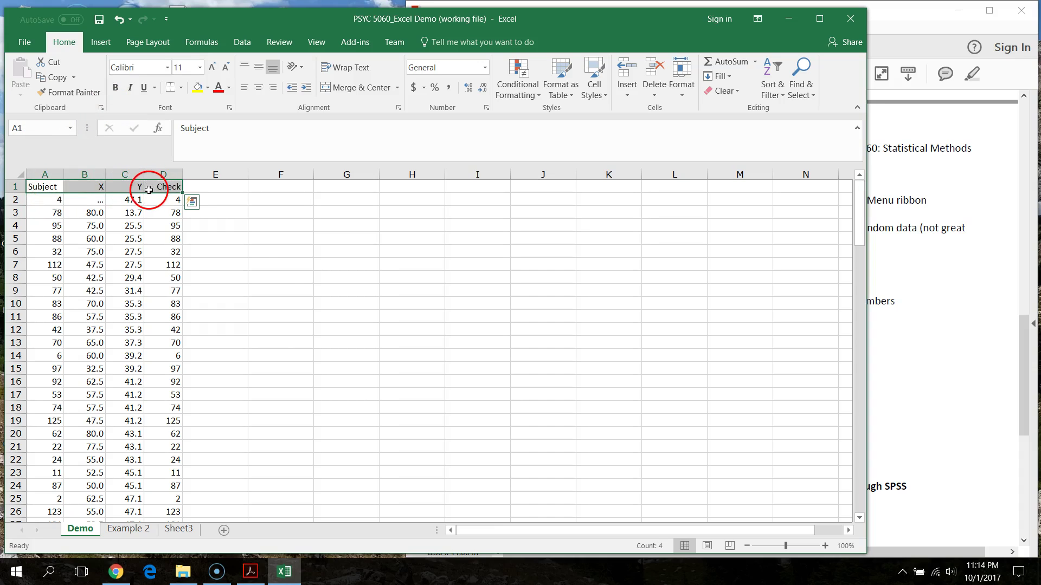
click(278, 269)
drag(181, 182, 214, 186)
click(83, 251)
Add a bottom border to the header cells A1:D1 through the cell formatting options.
right_click(213, 185)
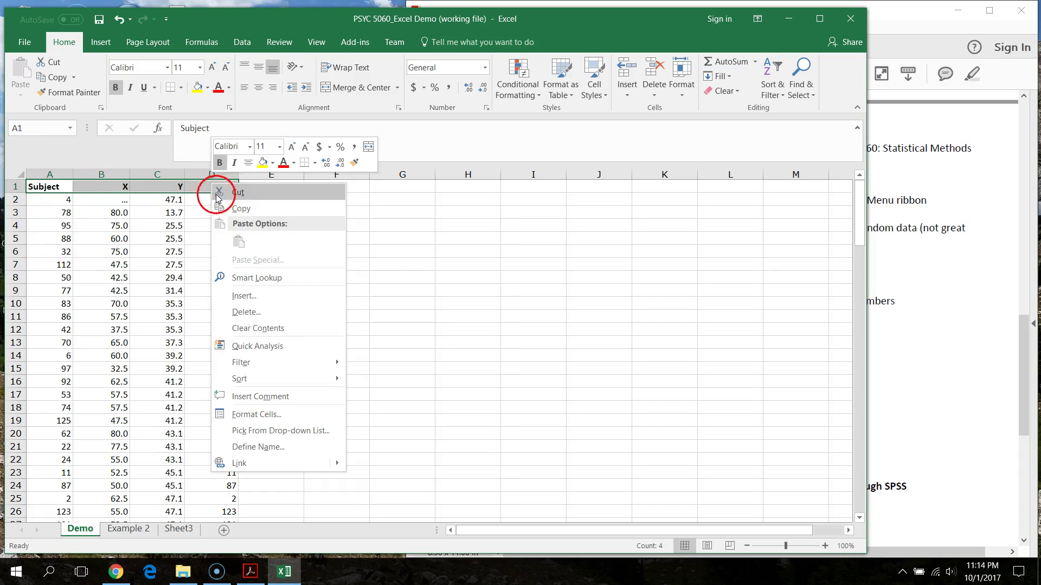
click(261, 414)
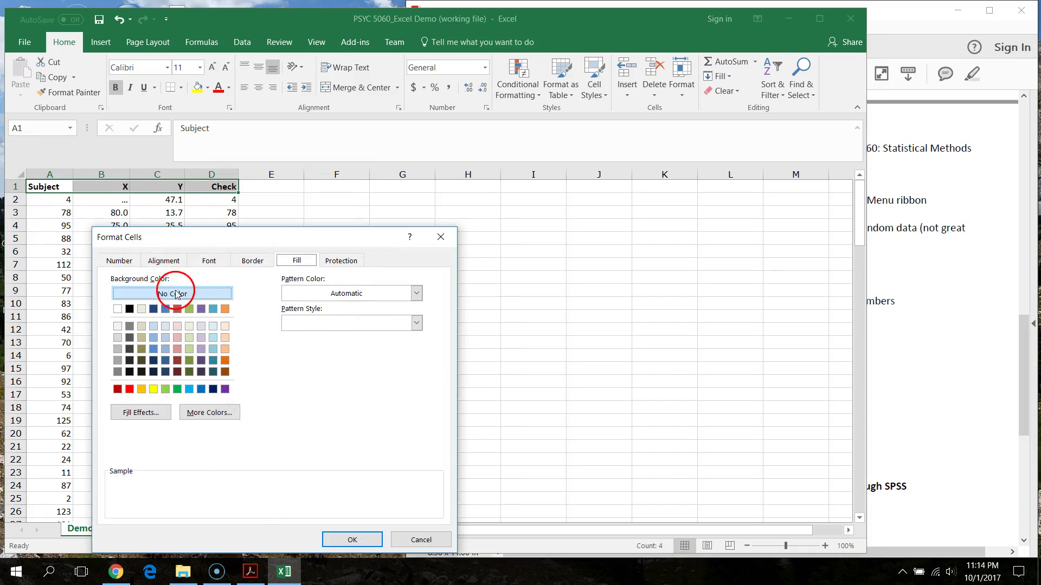
click(251, 261)
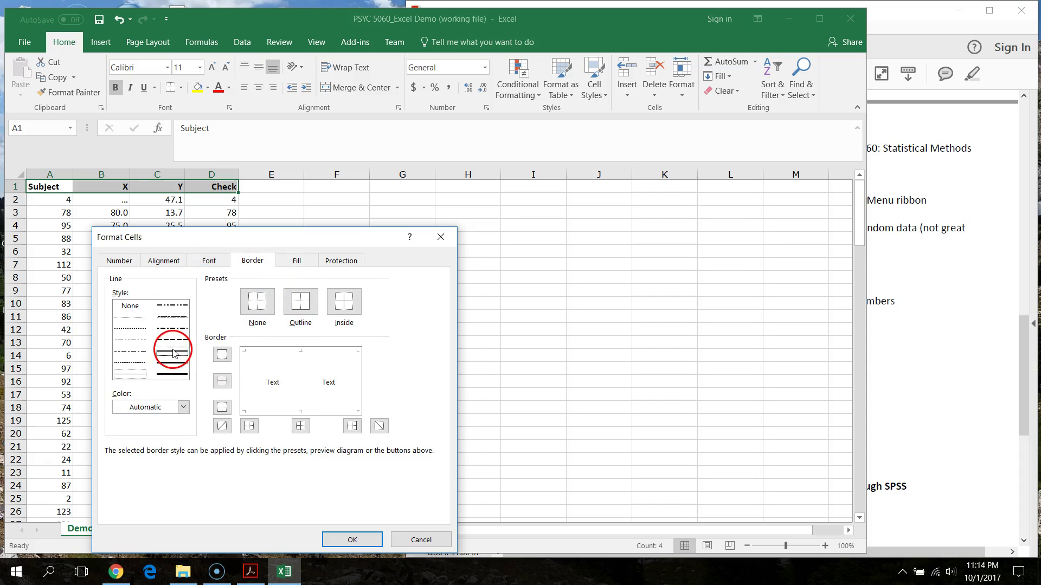
click(312, 412)
click(362, 541)
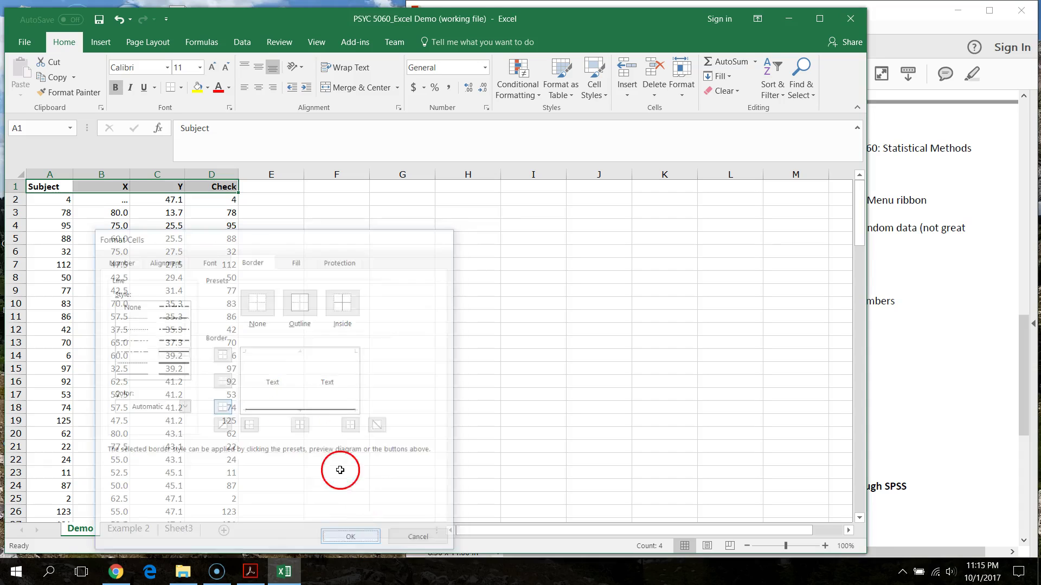
click(325, 341)
Examine how the header row behaves when moving down through the data rows and back.
scroll(260, 319, down, 4)
scroll(256, 319, up, 4)
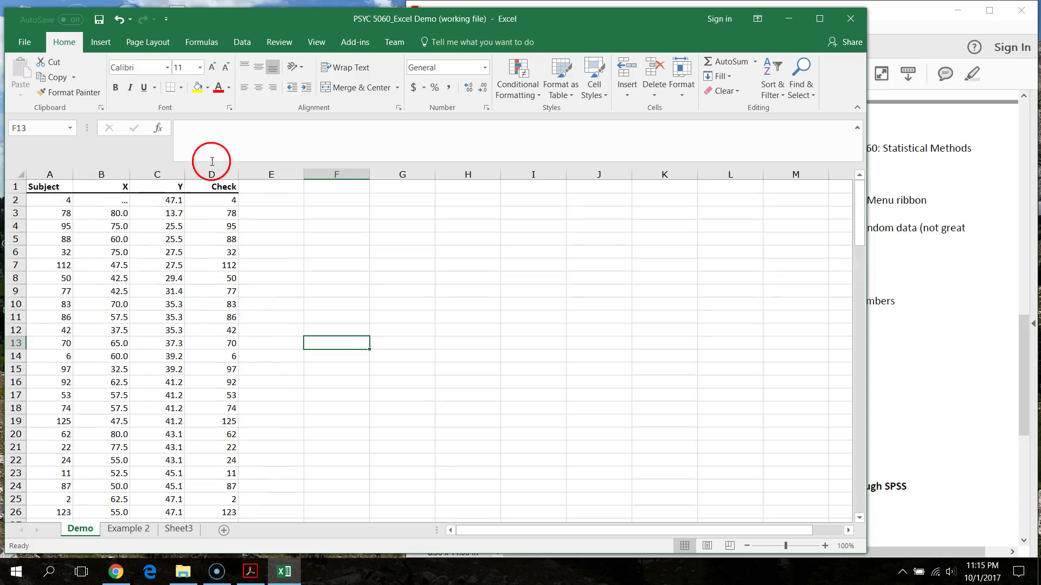
scroll(214, 326, down, 19)
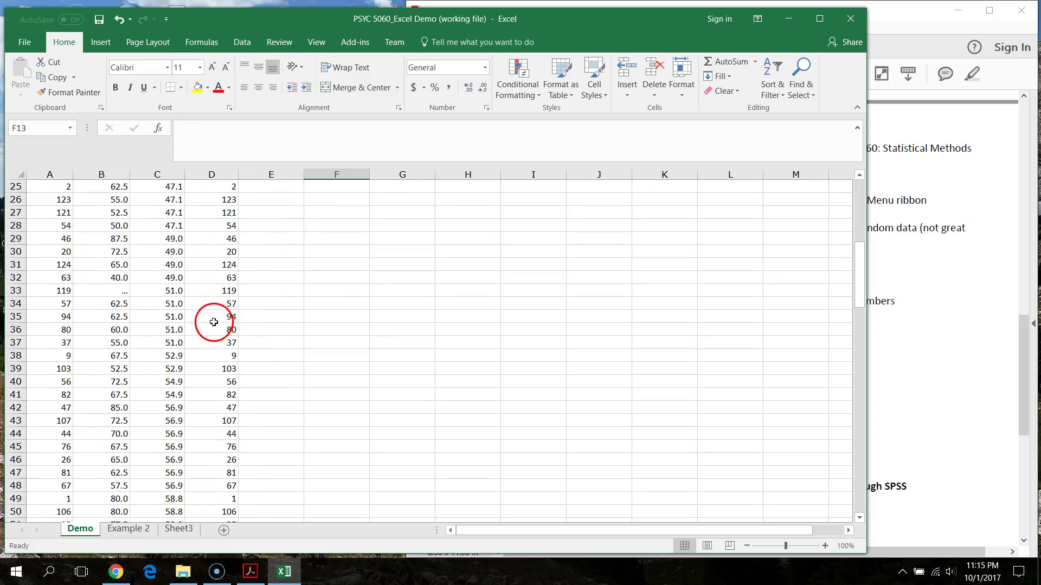
scroll(211, 390, down, 13)
scroll(219, 398, up, 20)
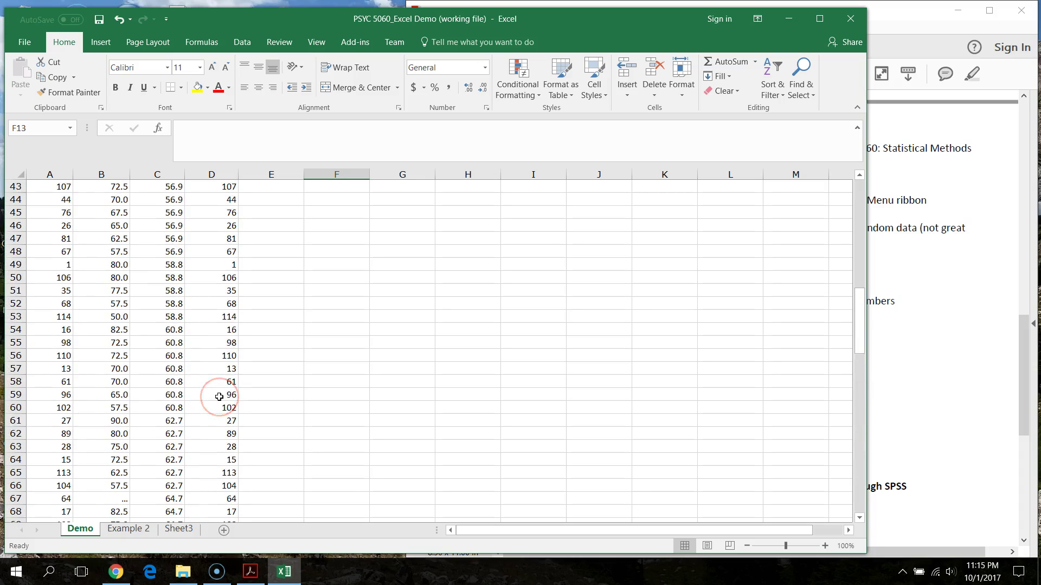
drag(38, 185, 238, 193)
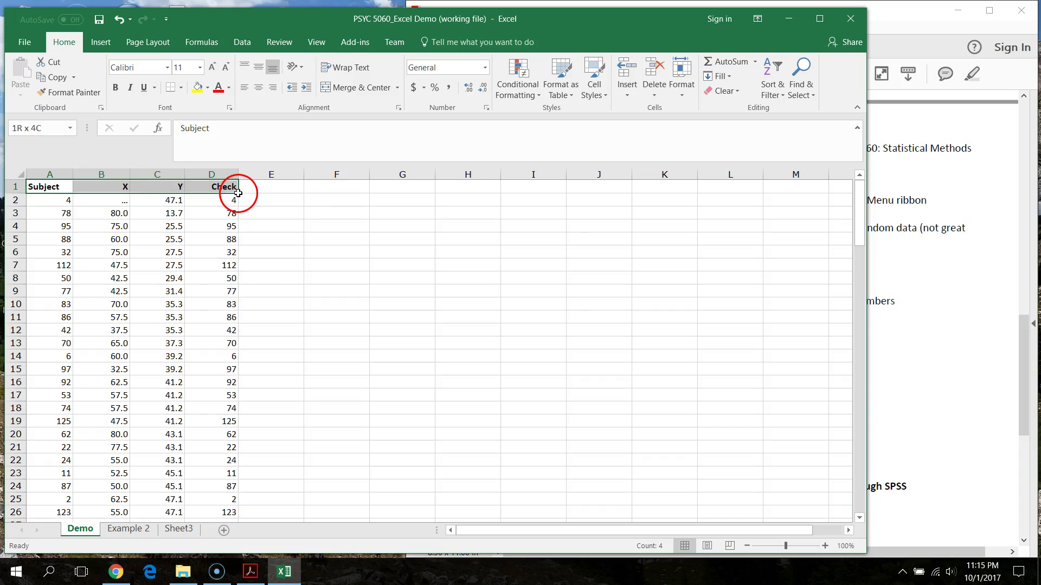
click(363, 273)
Freeze the top row containing the column headers.
click(18, 190)
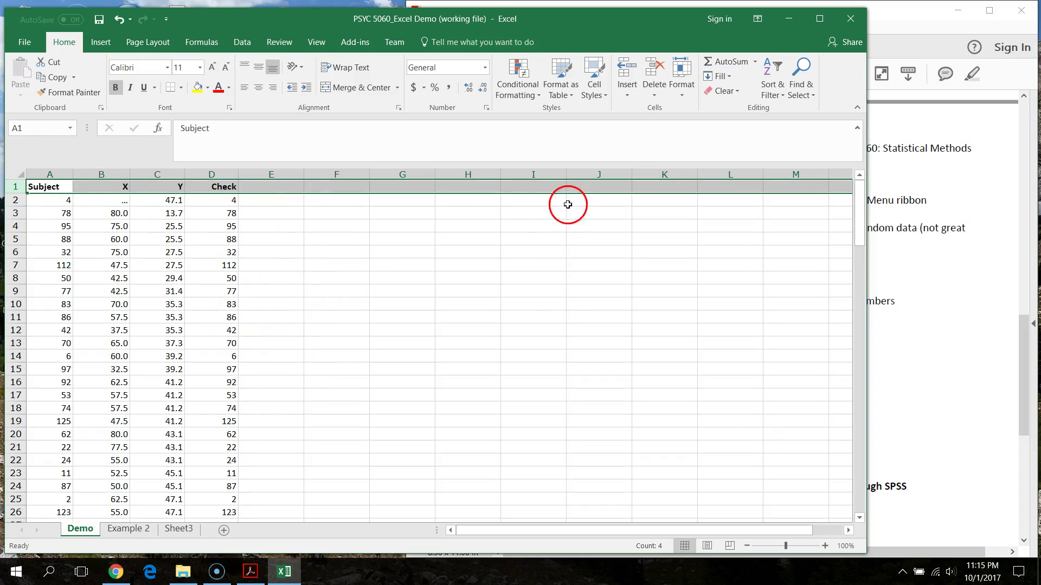
click(314, 44)
click(437, 94)
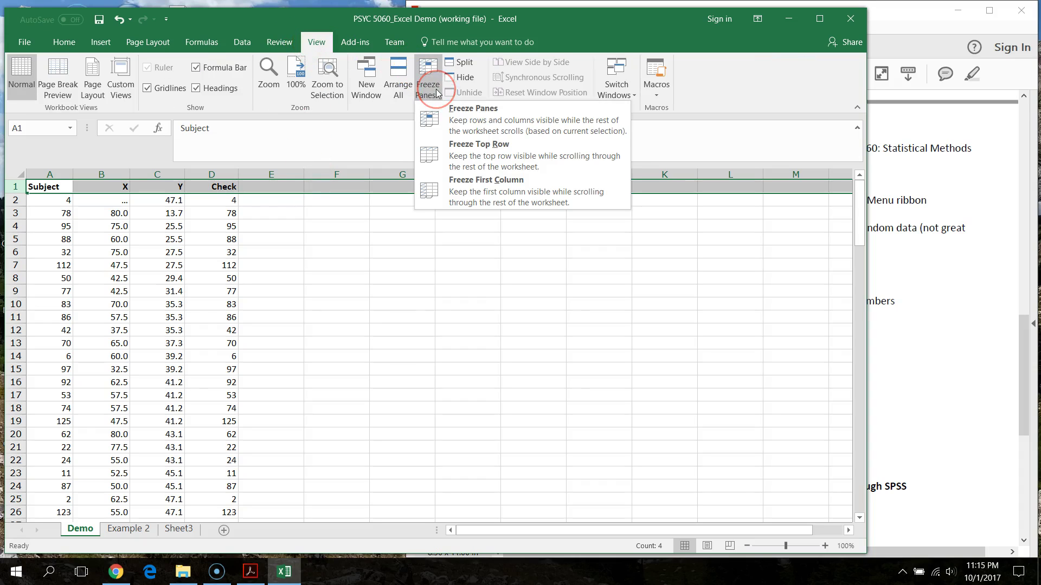
click(470, 147)
Check the frozen header row by moving down through the data and back to the first row.
scroll(358, 337, down, 9)
click(308, 353)
scroll(307, 352, down, 16)
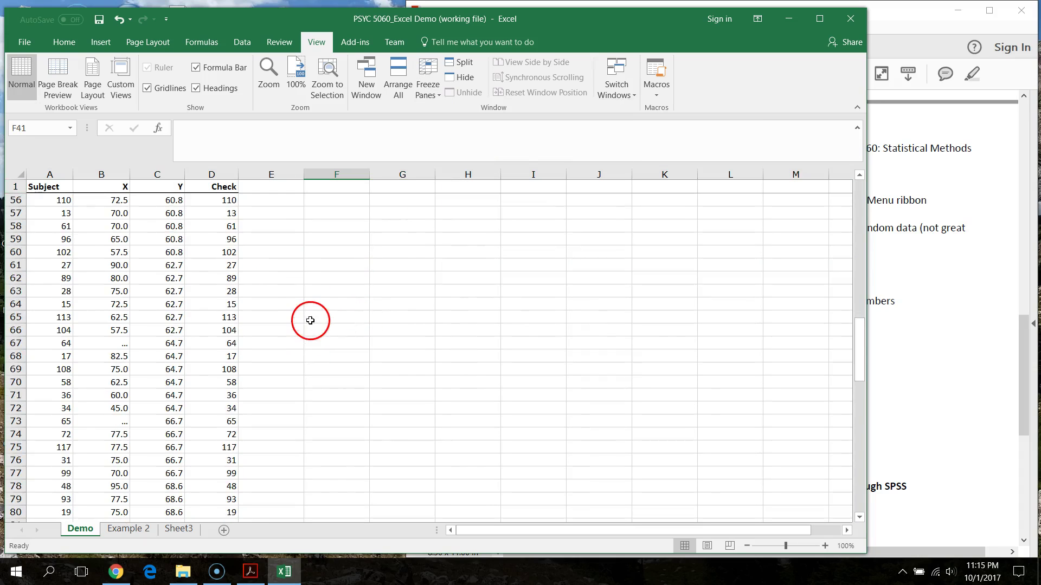
scroll(304, 325, up, 13)
scroll(299, 330, up, 10)
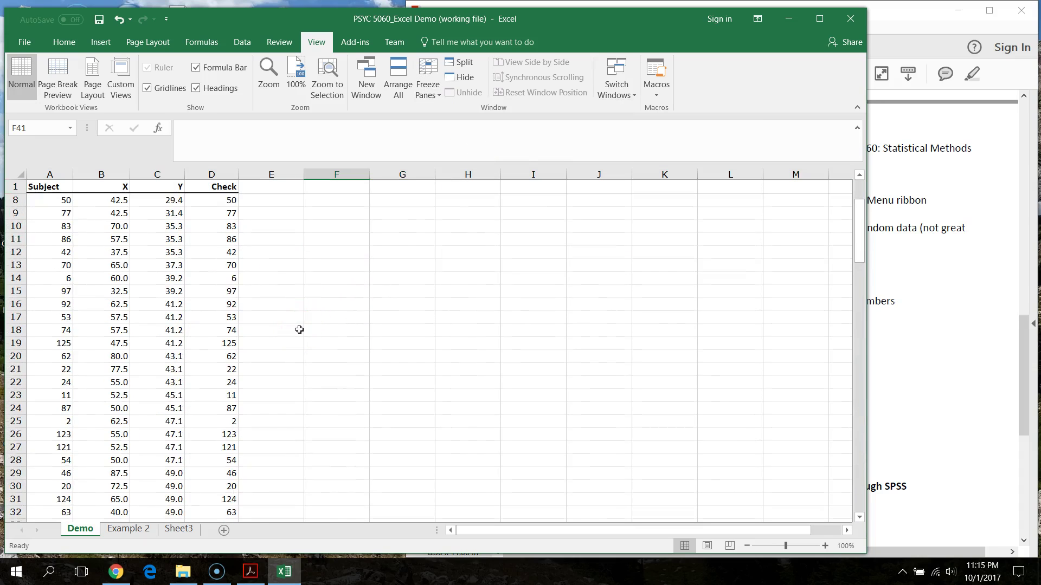
scroll(292, 326, down, 20)
scroll(287, 325, up, 20)
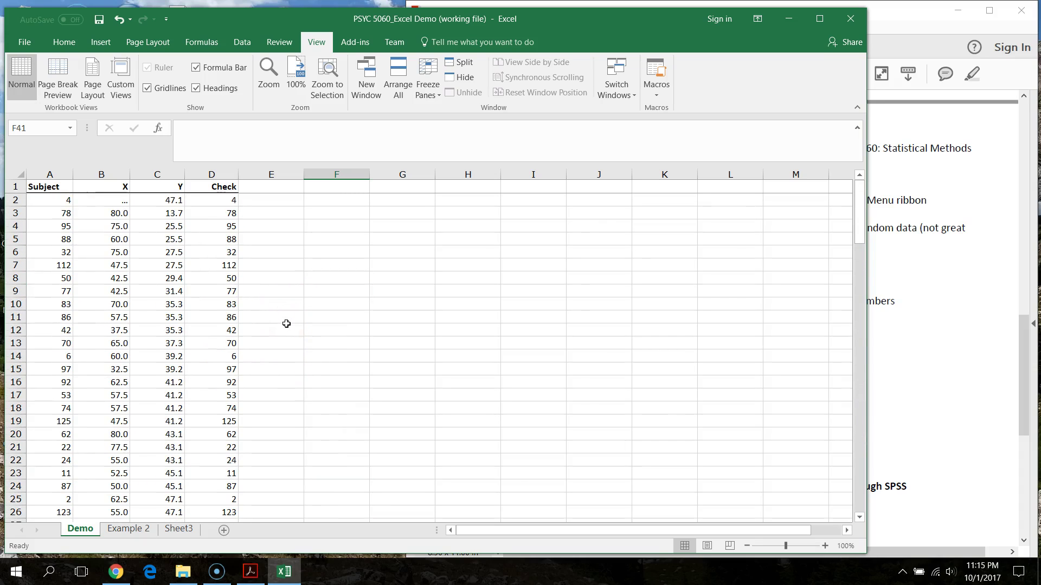
Freeze the first column containing the subject numbers.
click(52, 174)
click(426, 83)
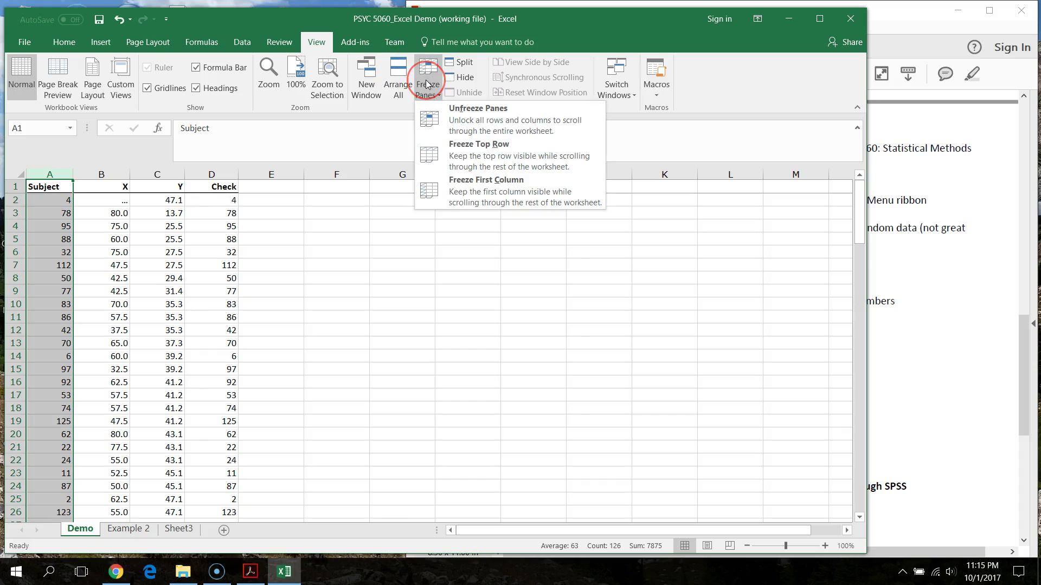
drag(448, 144, 488, 192)
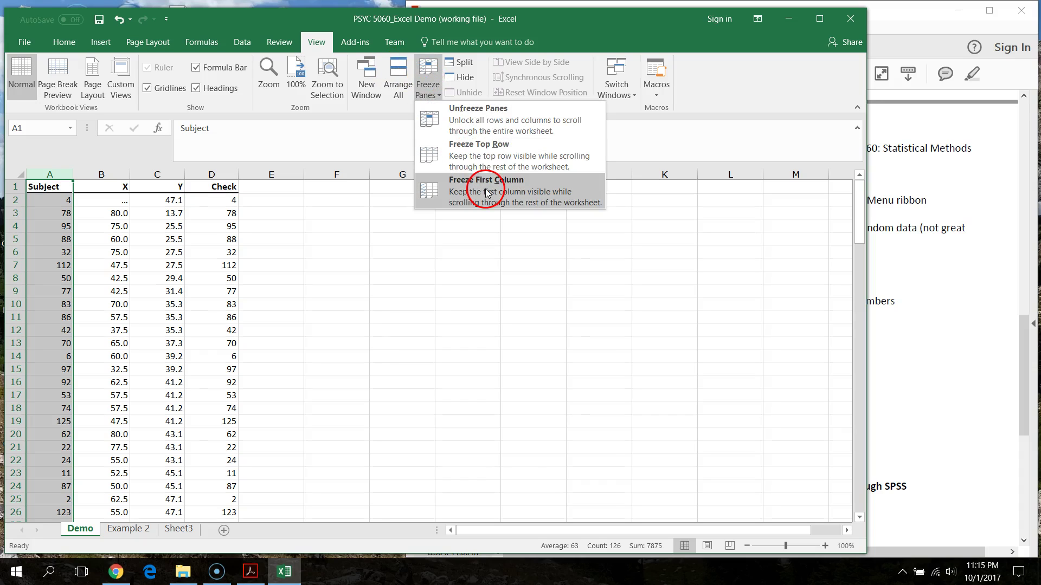
click(488, 192)
click(335, 327)
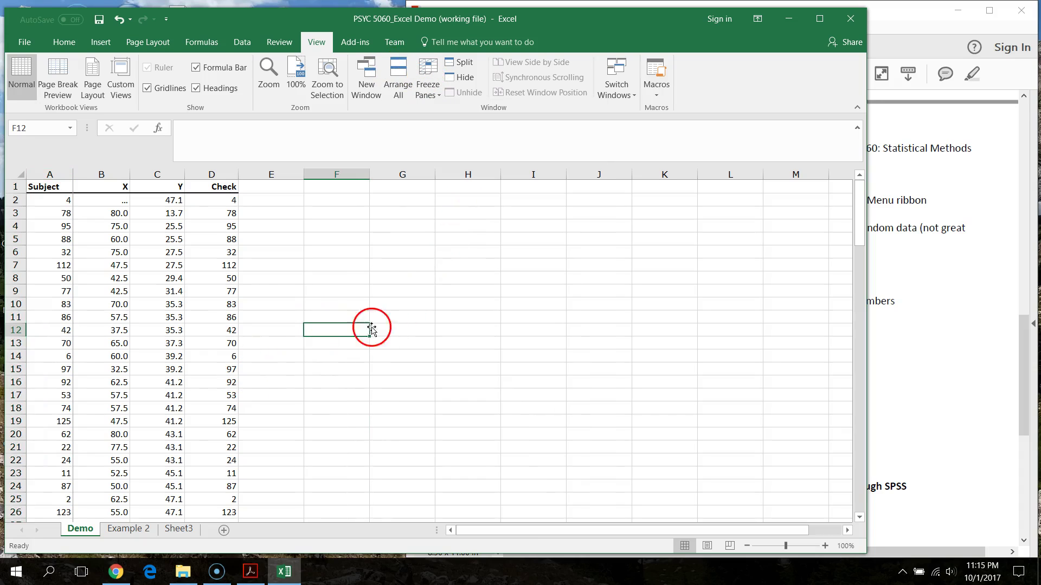
Fill row 2 from E2 to U2 with the letter c, leaving K2 empty, and return to the first columns.
click(283, 204)
text(c)
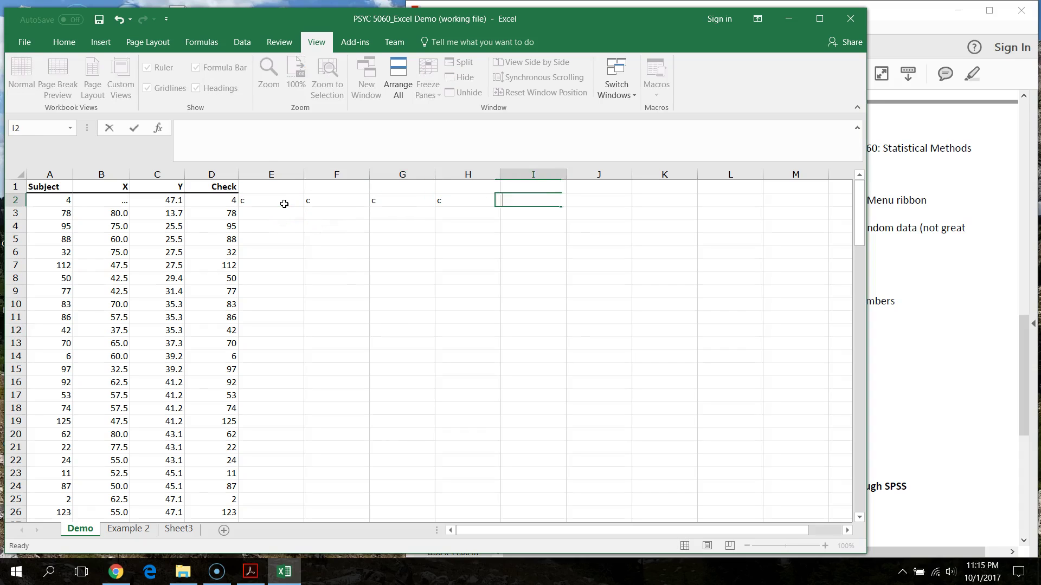
text(	c	c	c	c	c		c	c	c	c	c	c	c	c)
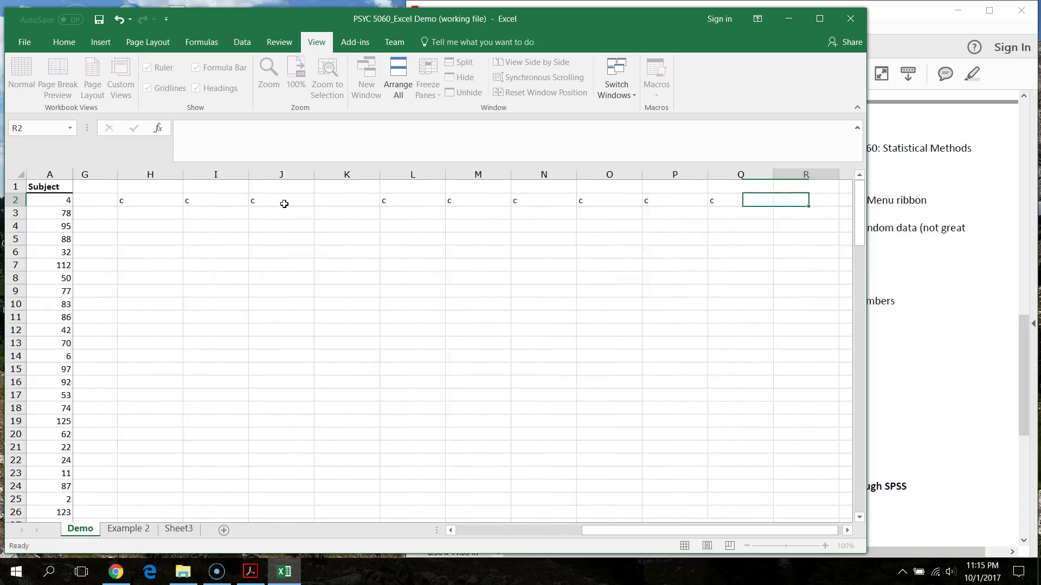
text(	c	c)
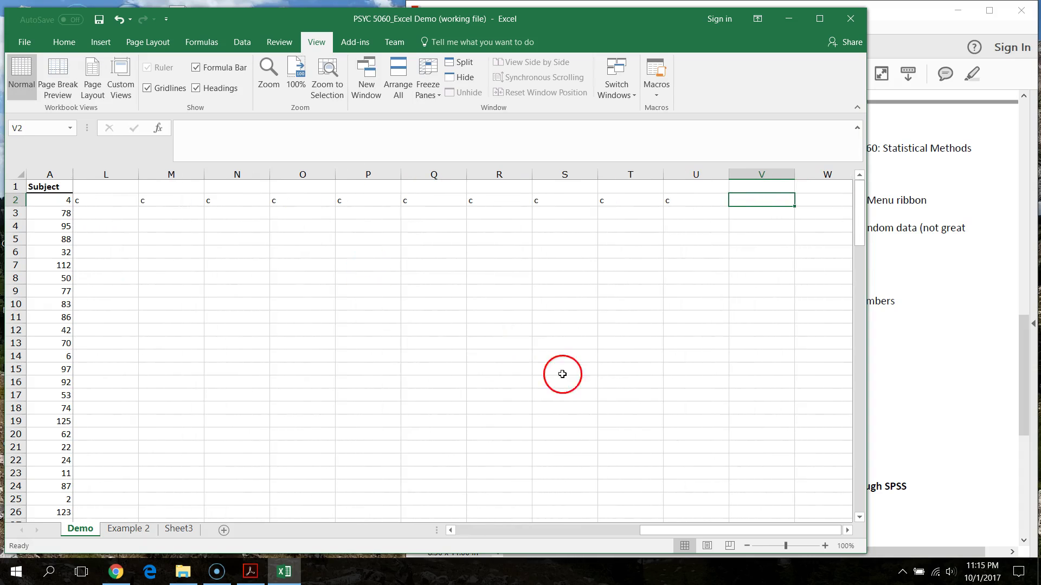
drag(676, 531, 414, 518)
drag(859, 232, 859, 176)
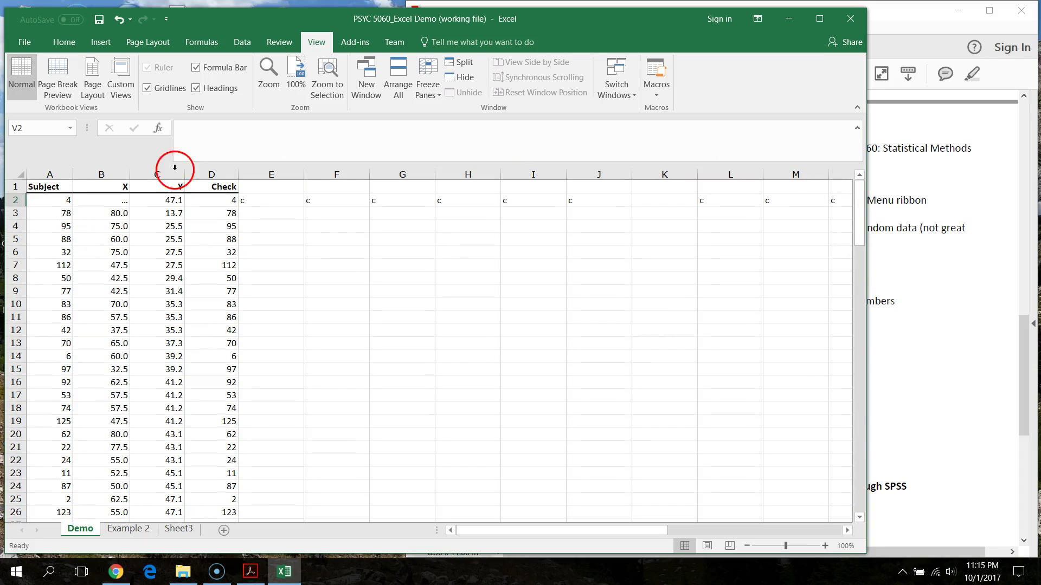
Unfreeze the panes for the entire Demo sheet.
click(14, 173)
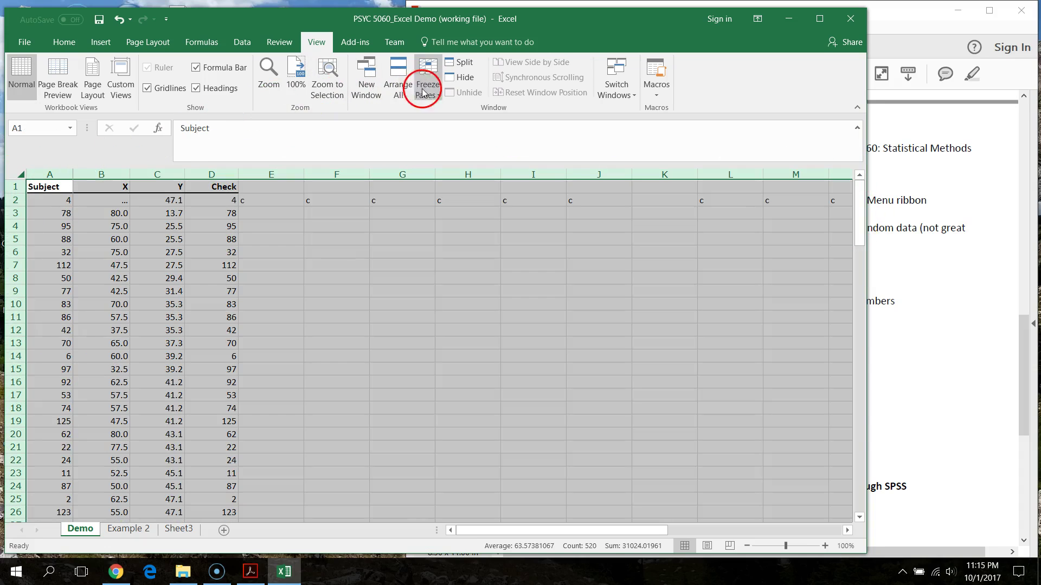
click(427, 89)
click(465, 116)
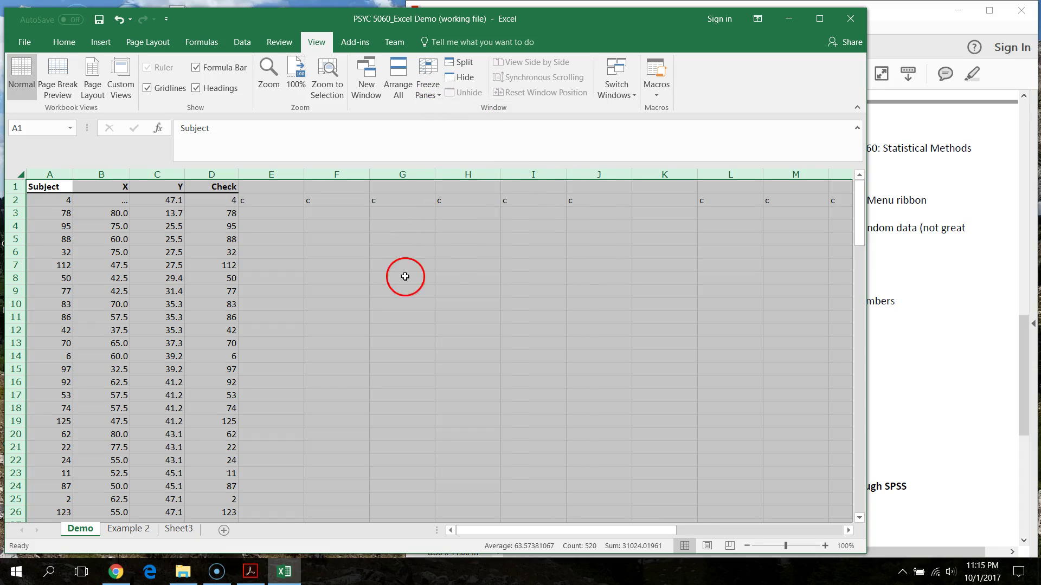
click(406, 277)
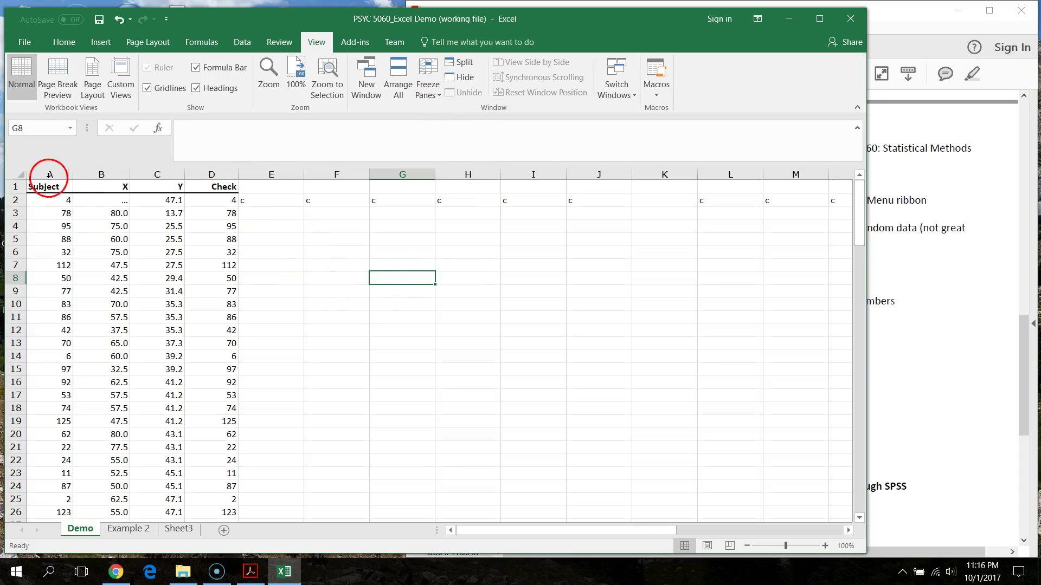
Freeze the top row again and check it by moving down through the data and back up.
click(16, 187)
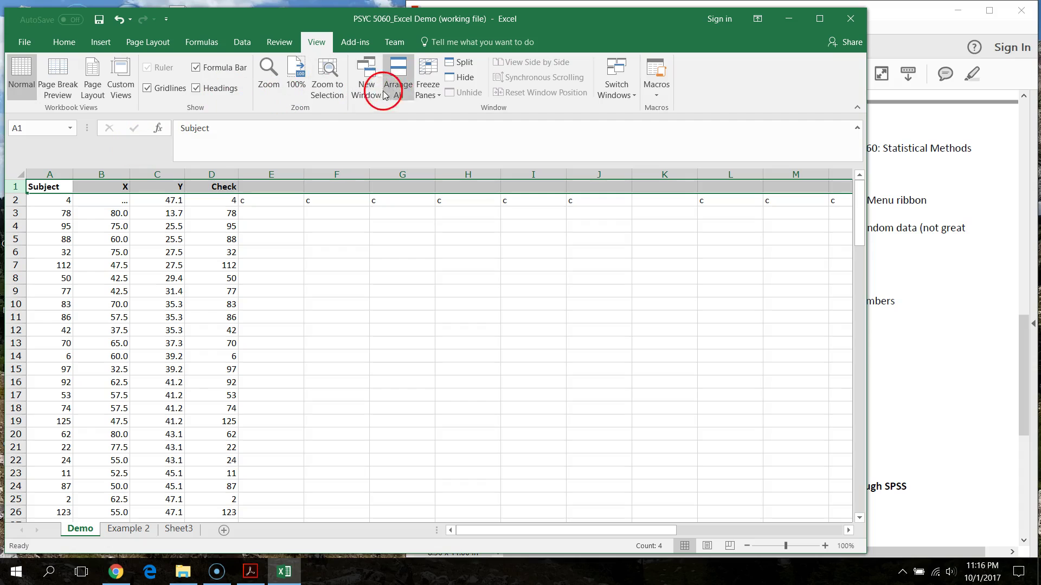
click(426, 90)
click(425, 151)
scroll(406, 295, down, 9)
scroll(416, 283, up, 9)
Delete columns E through U and return to the first columns of the sheet.
drag(284, 171, 697, 220)
right_click(699, 223)
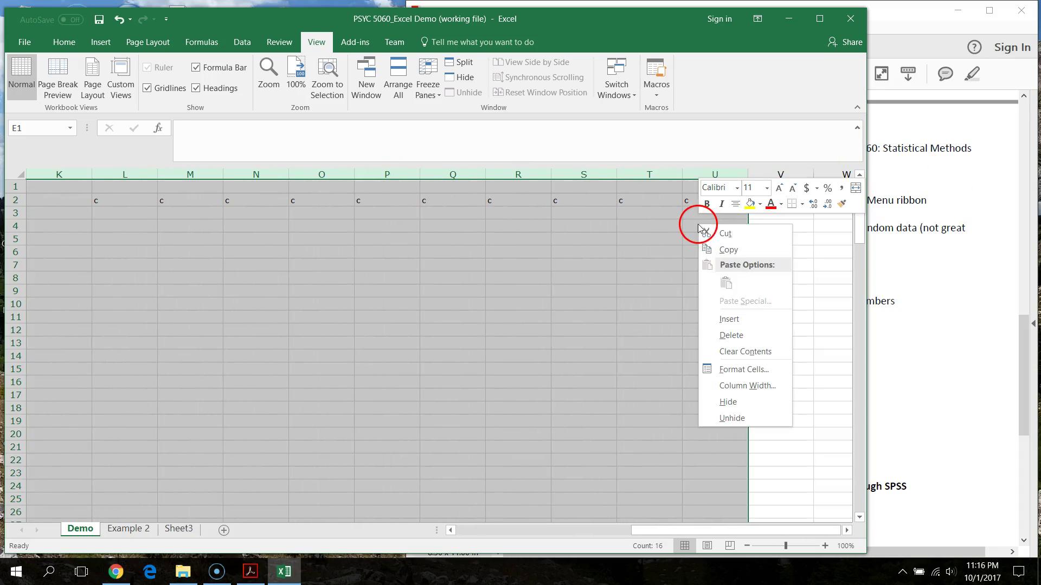
click(732, 340)
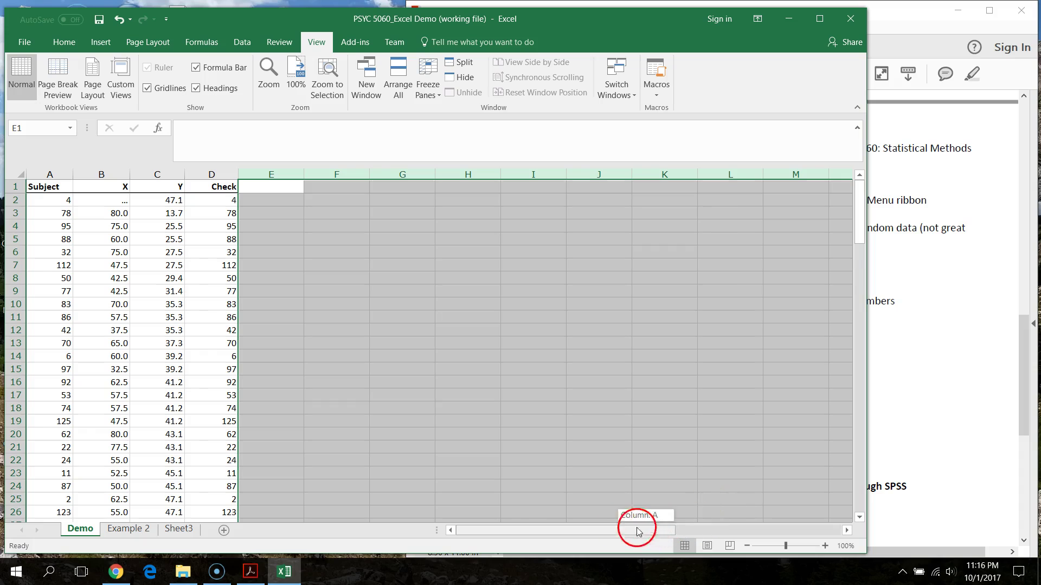
click(309, 382)
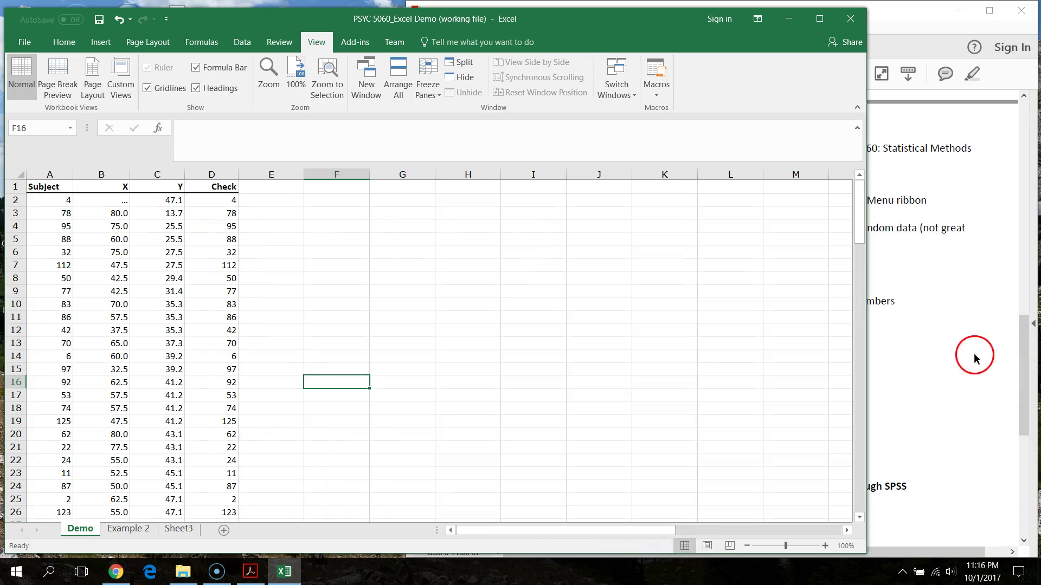
Read the Columns to Rows/Rows to Columns section of Excel Demo.pdf in Acrobat Reader and return to Excel.
click(972, 373)
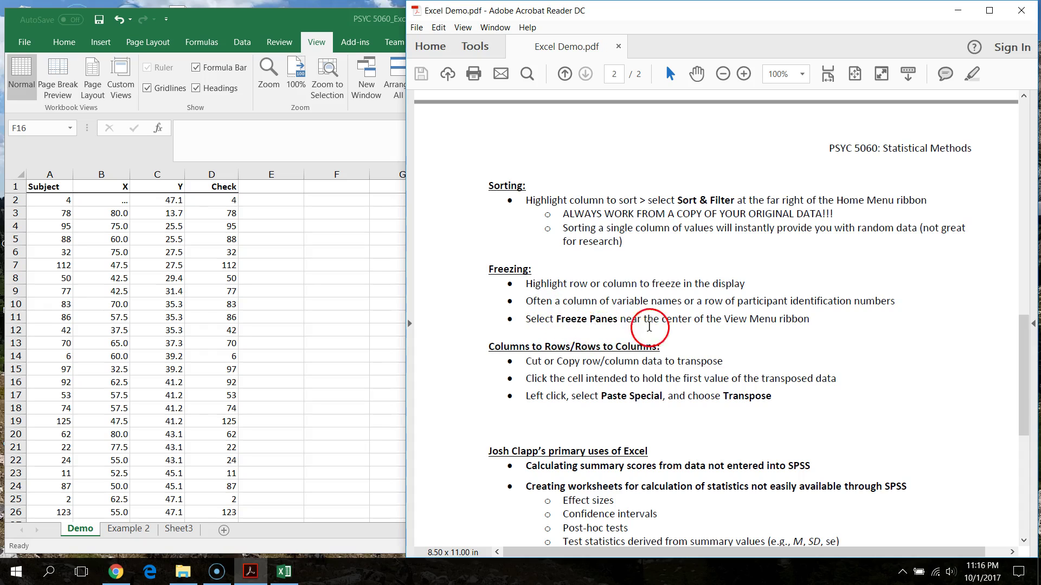
scroll(648, 391, down, 4)
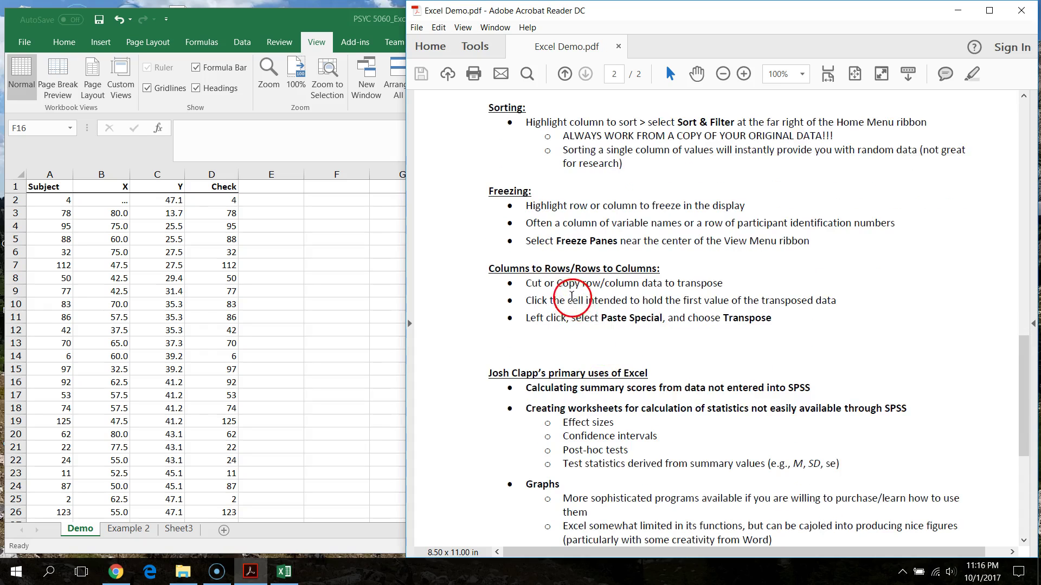
scroll(642, 288, up, 2)
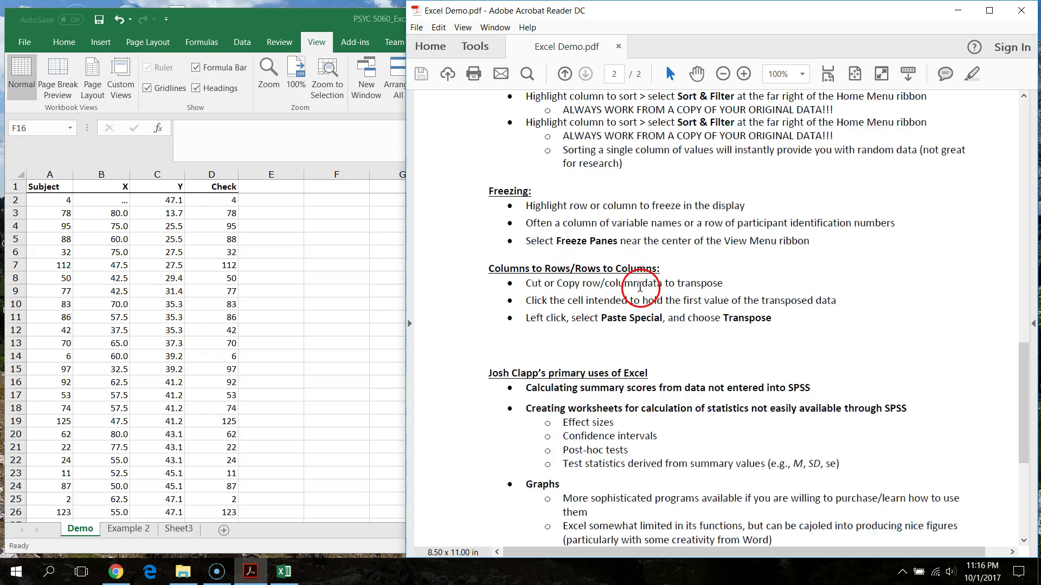
key(alt+Tab)
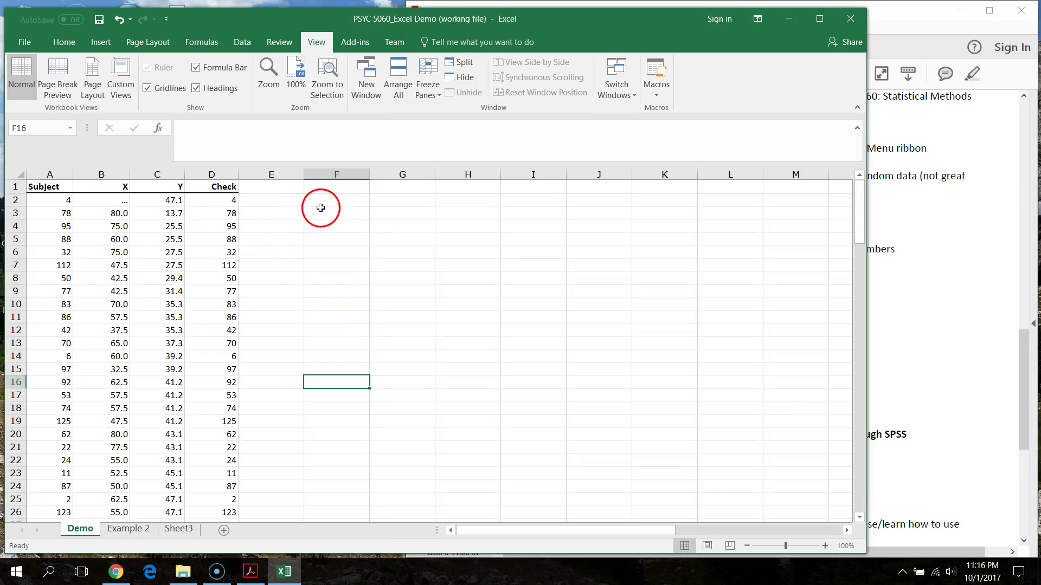
click(338, 202)
text(1)
key(Return)
text(2)
key(Return)
key(Up)
key(Up)
key(Down)
key(Up)
key(Down)
key(Up)
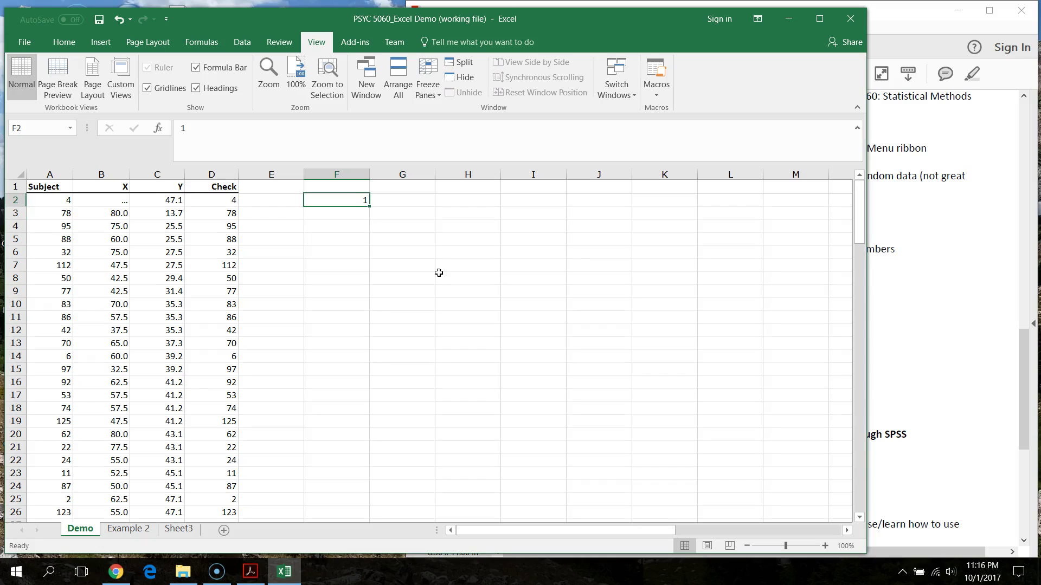
Enter the sample headers s, d, f, e, r and z in cells E1 through J1.
key(Up)
key(Left)
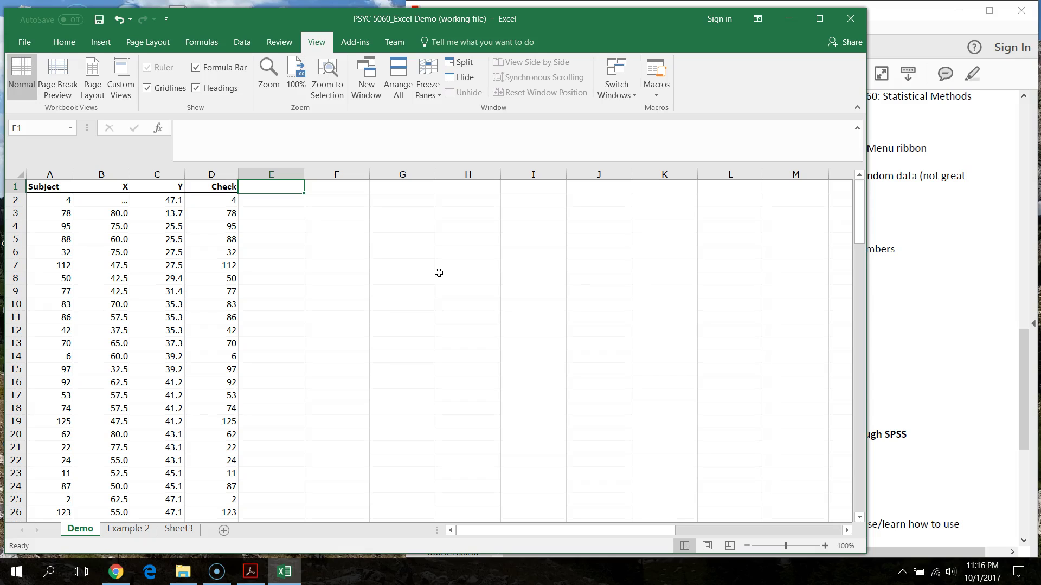
text(s)
key(Tab)
text(d)
key(Tab)
text(4)
key(ctrl+Return)
text(f)
key(Tab)
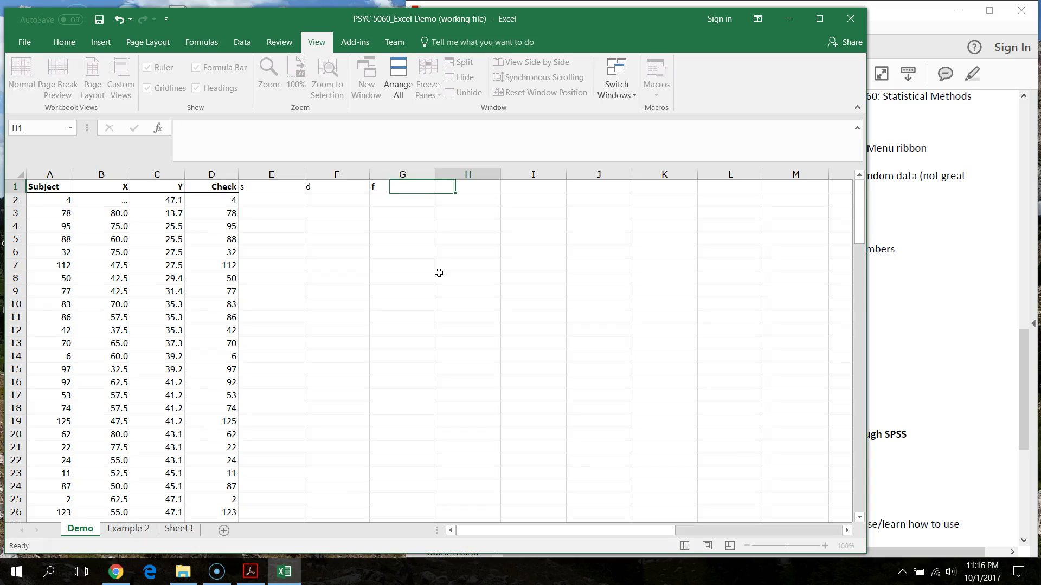
text(e)
key(Tab)
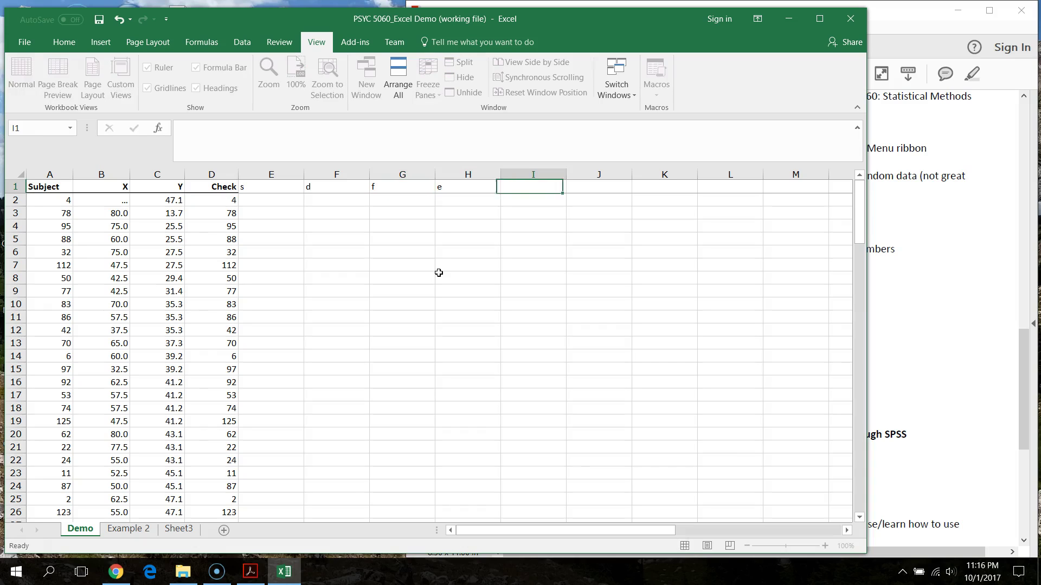
text(r)
key(Tab)
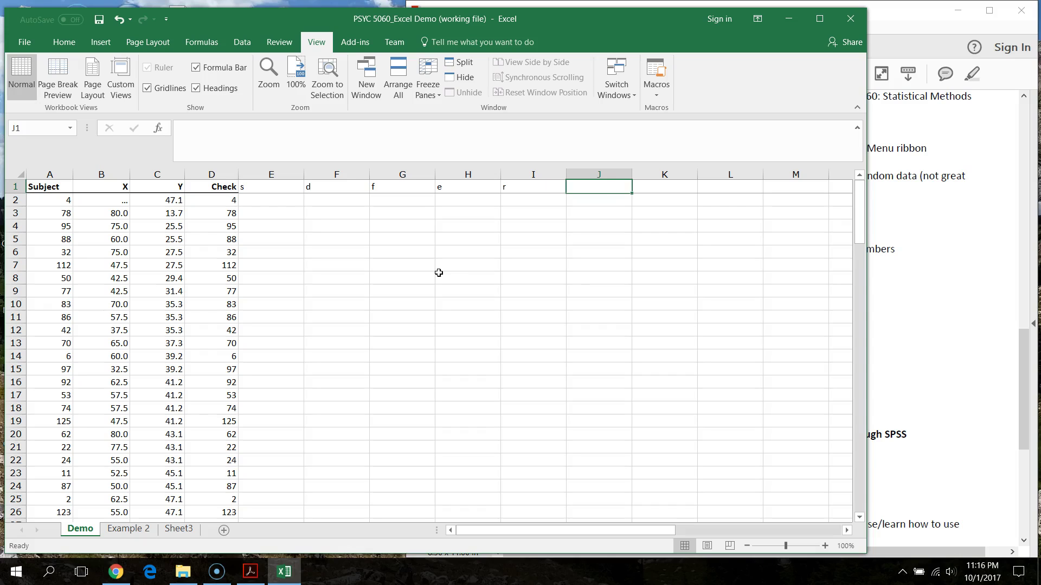
text(z)
key(Tab)
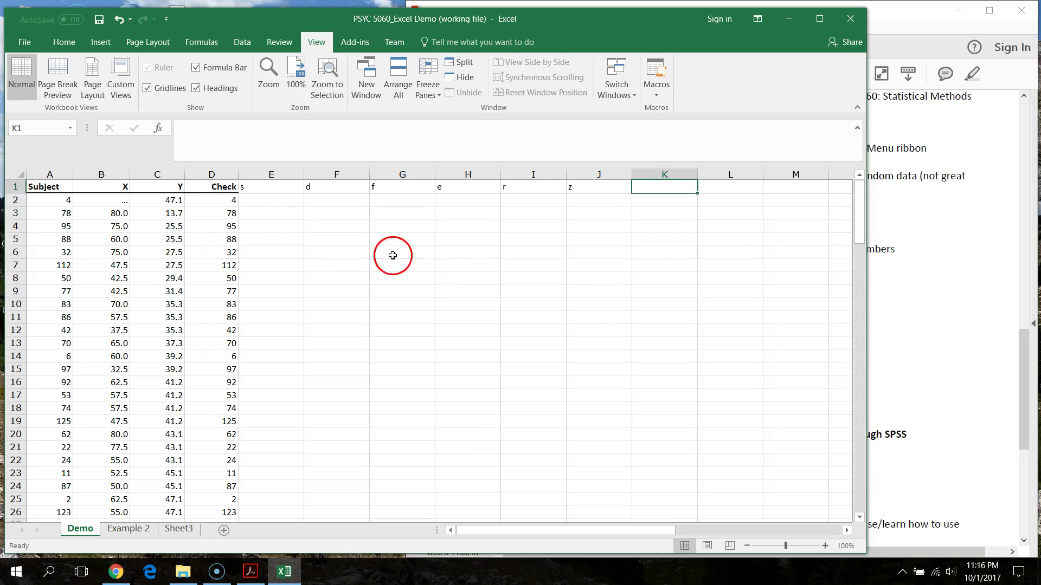
Open the PSYC 5060_SPSS Demo 1 data set in SPSS from the PSYC 5060 Data Sets folder in File Explorer.
drag(63, 188, 595, 194)
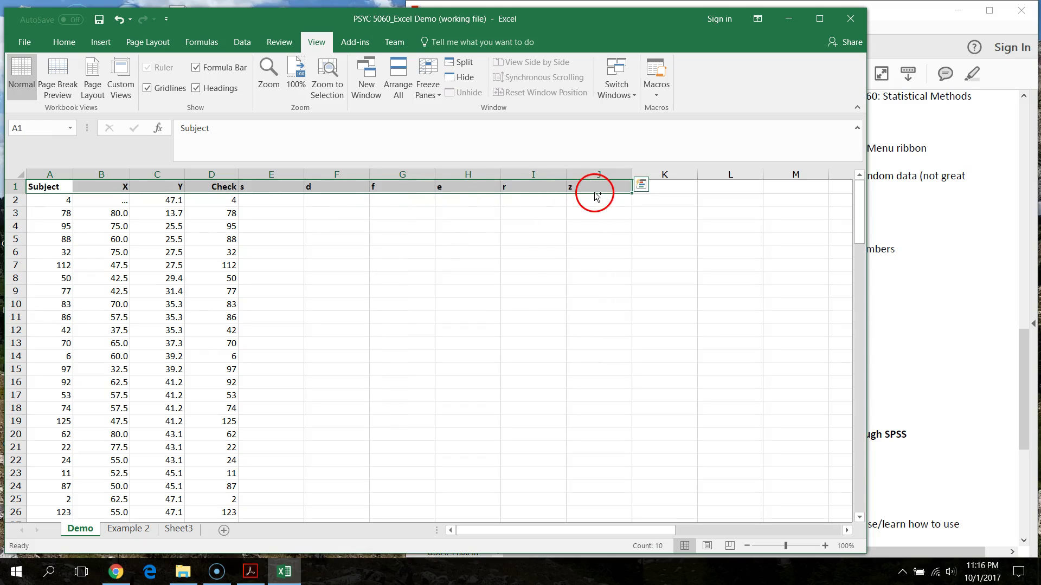
click(184, 573)
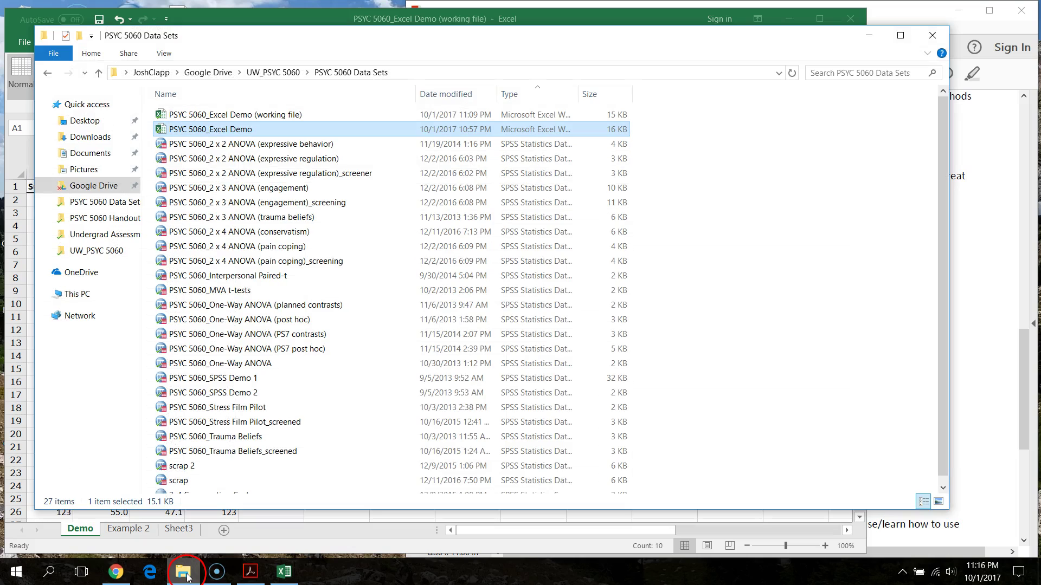
double_click(253, 383)
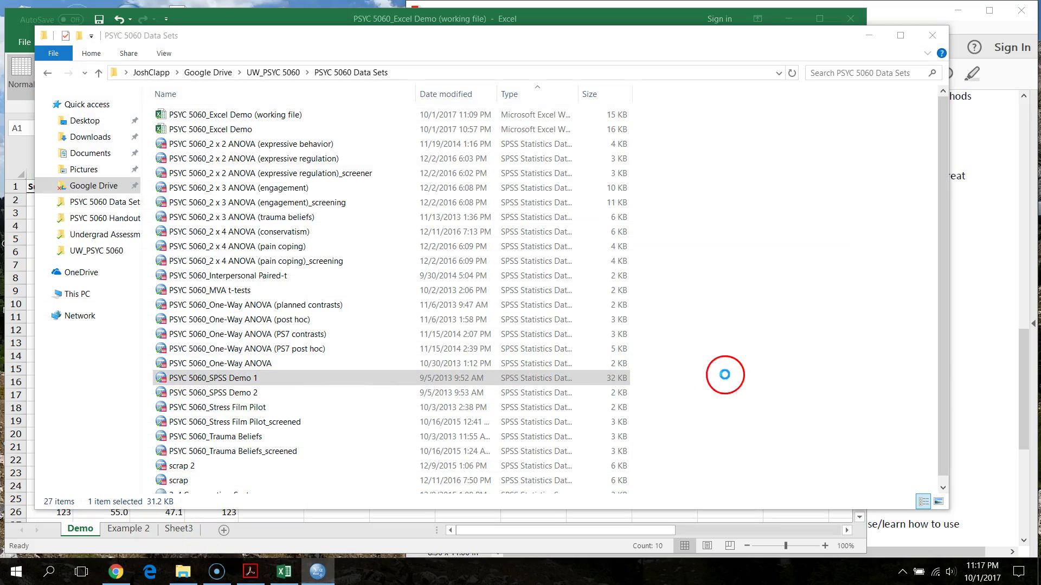
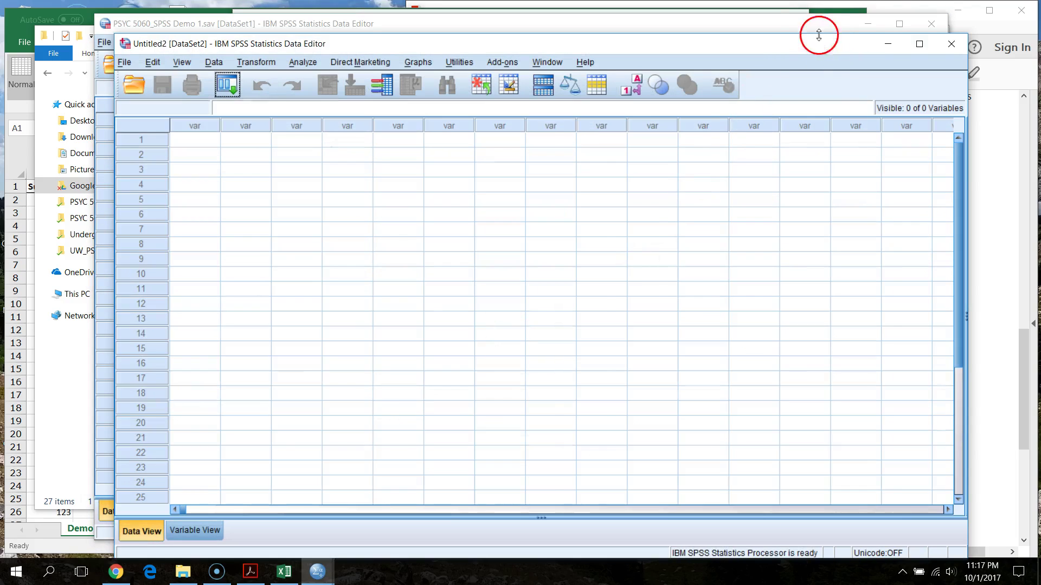
click(795, 26)
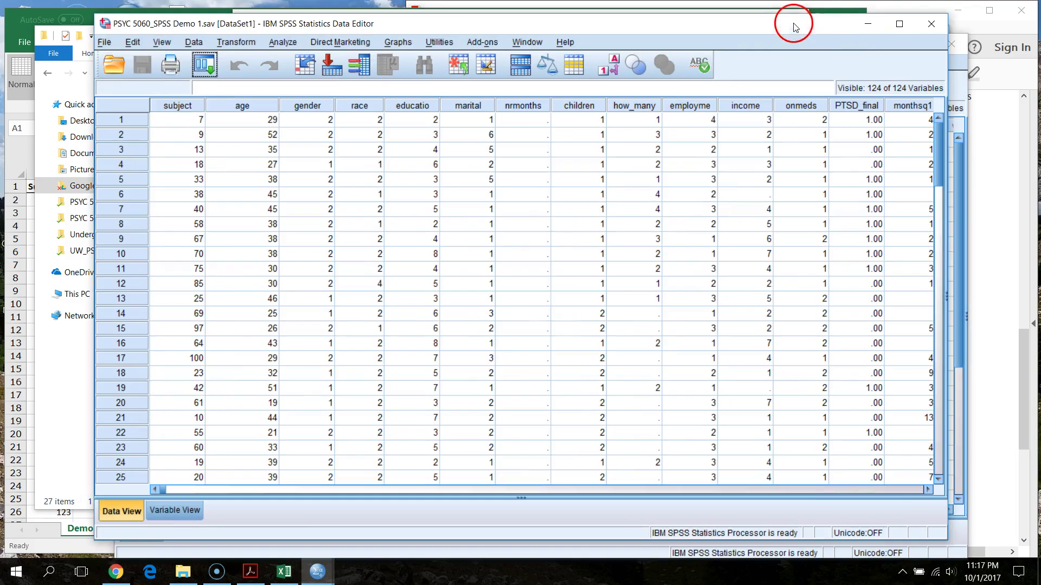
Minimize the SPSS and File Explorer windows and return to the Demo sheet in Excel.
click(868, 25)
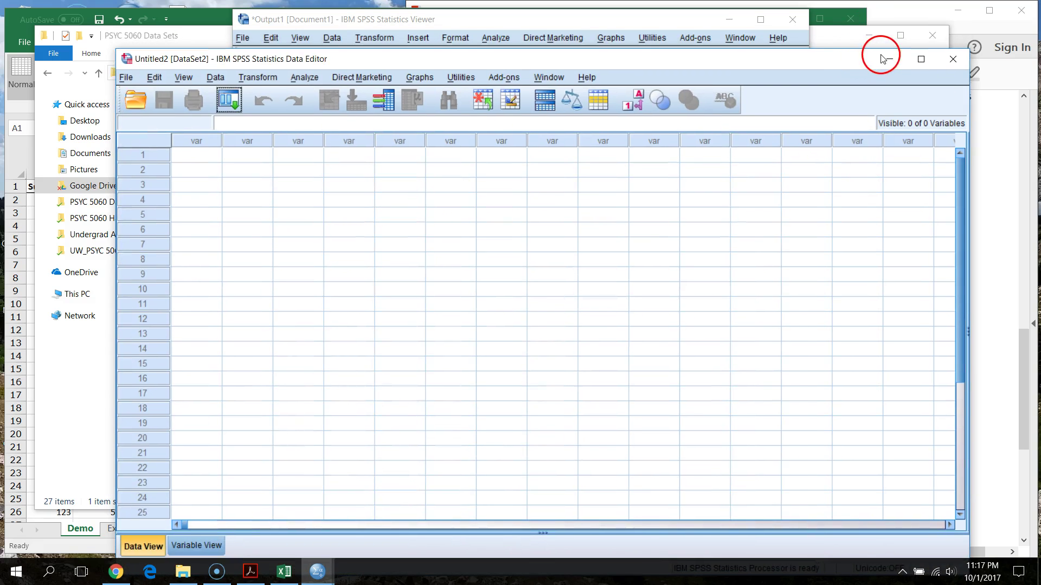
click(884, 62)
click(732, 23)
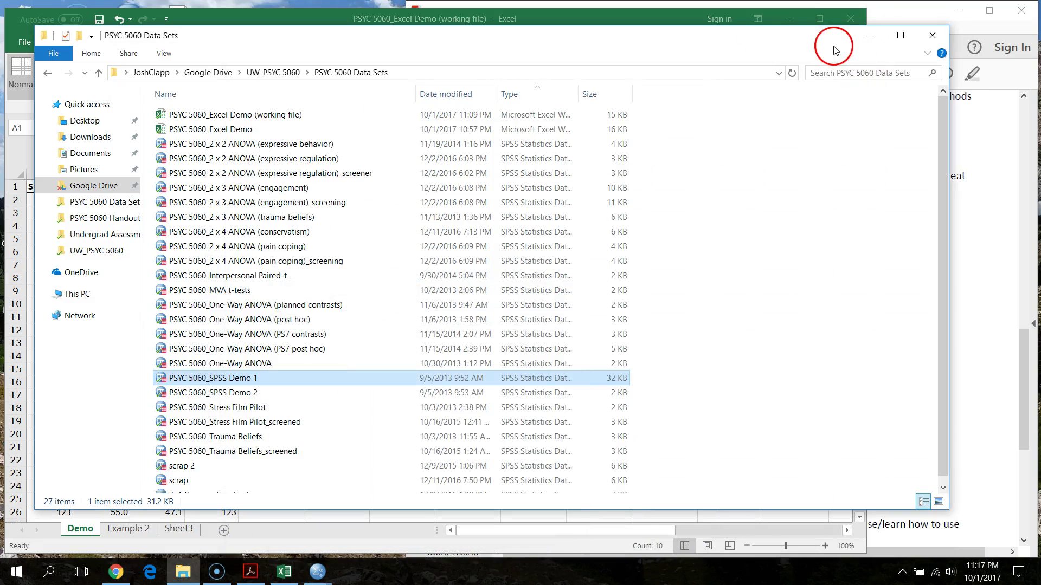
click(869, 36)
click(361, 353)
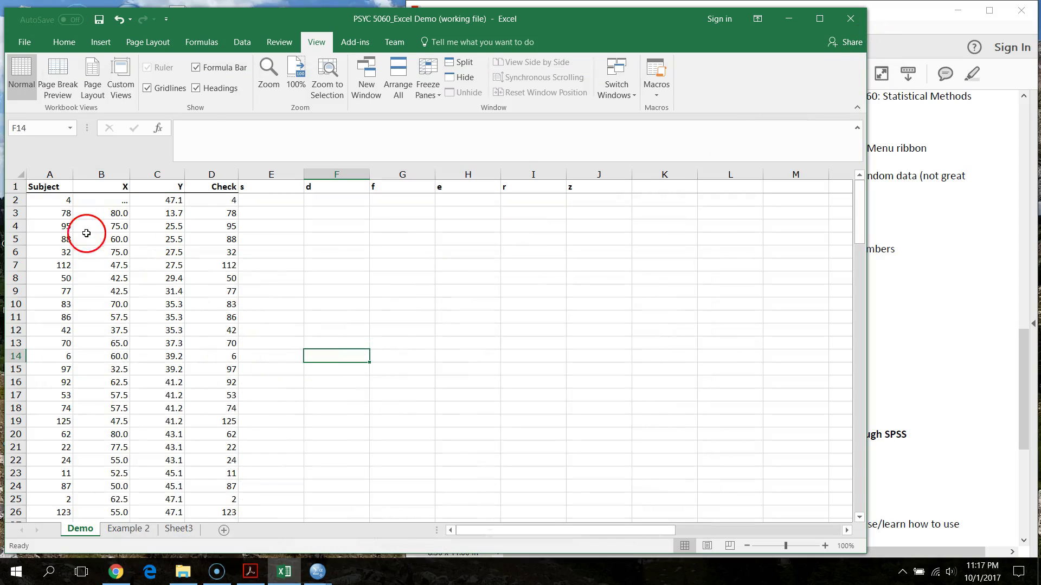
Copy the header row A1:J1 and show Variable View of the untitled data set in SPSS.
drag(49, 186, 591, 192)
key(ctrl+c)
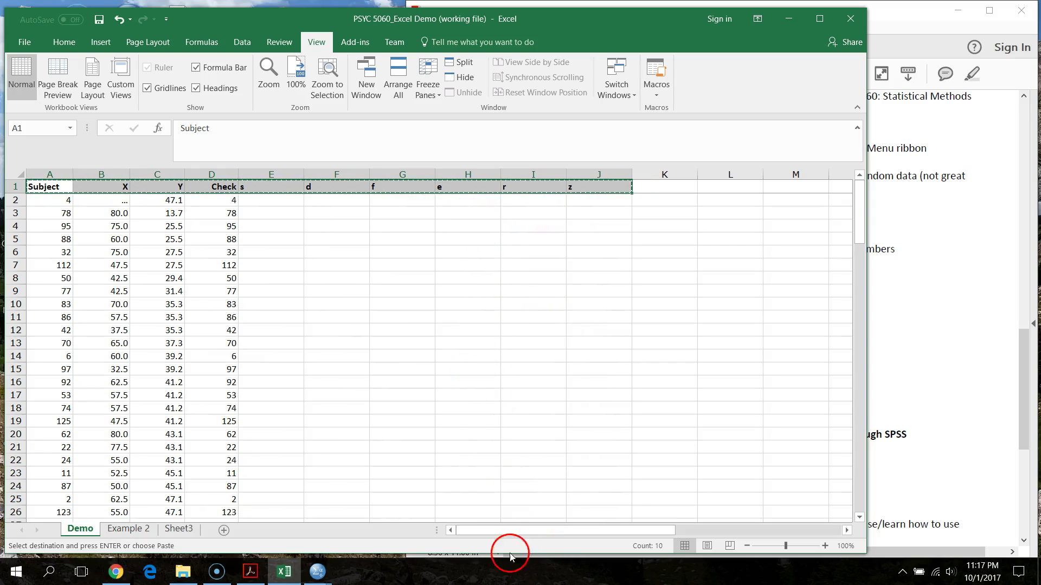
mouse_move(317, 572)
click(373, 540)
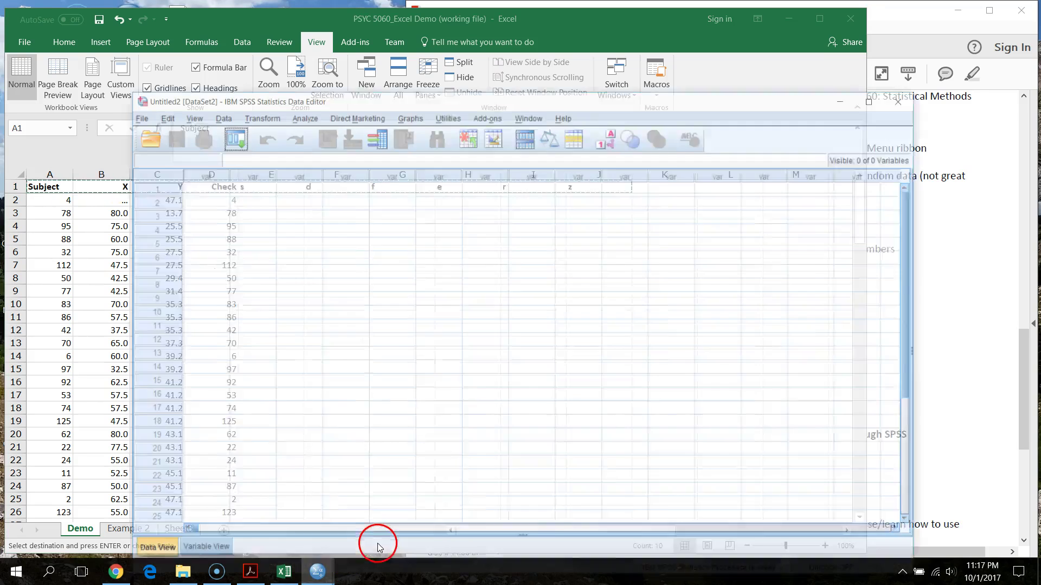
click(187, 546)
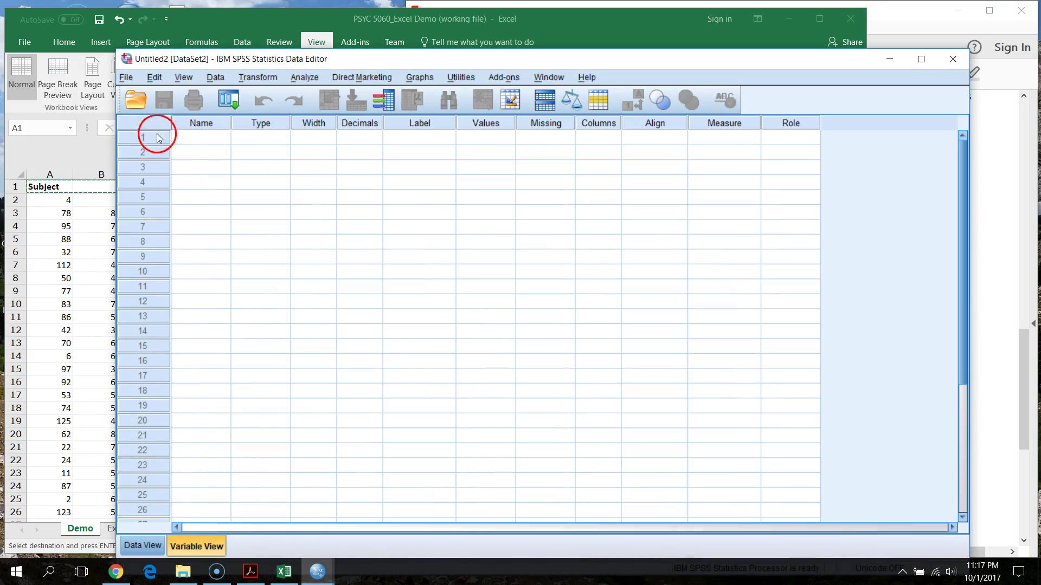
Return to Excel and paste the copied header row transposed into a column starting at H5.
click(596, 32)
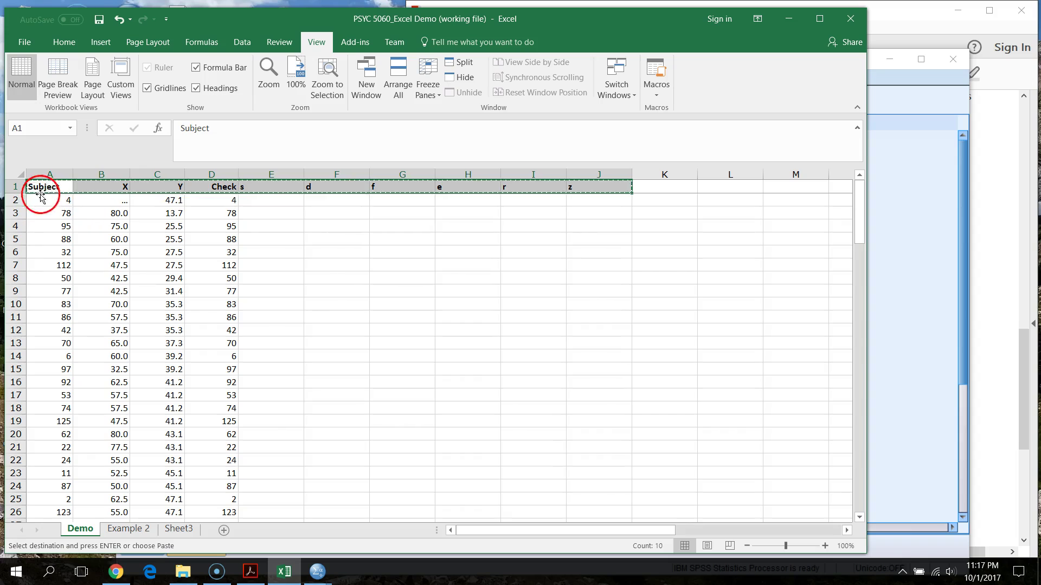
click(65, 186)
drag(434, 186, 581, 186)
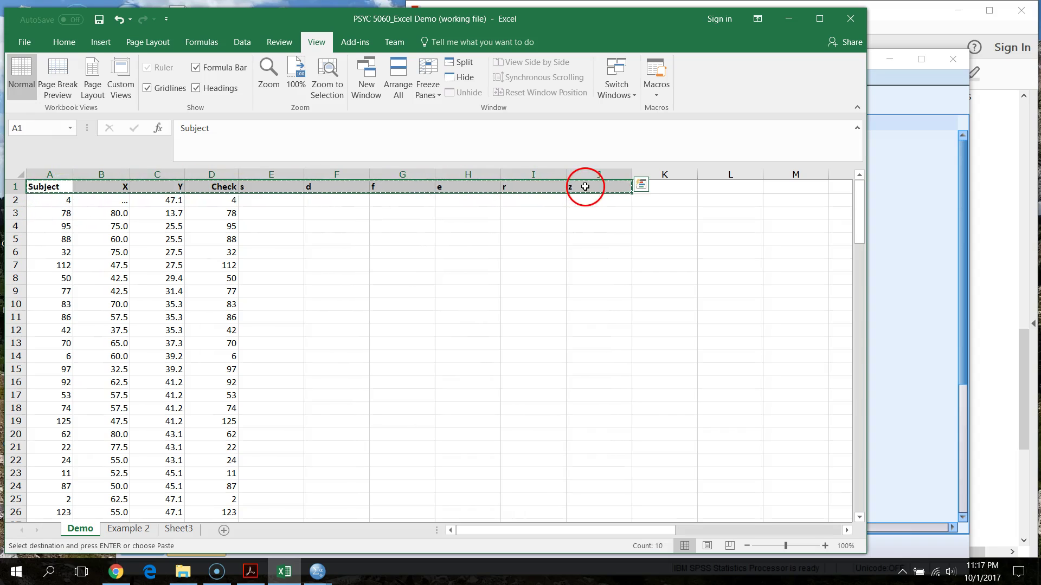
click(471, 239)
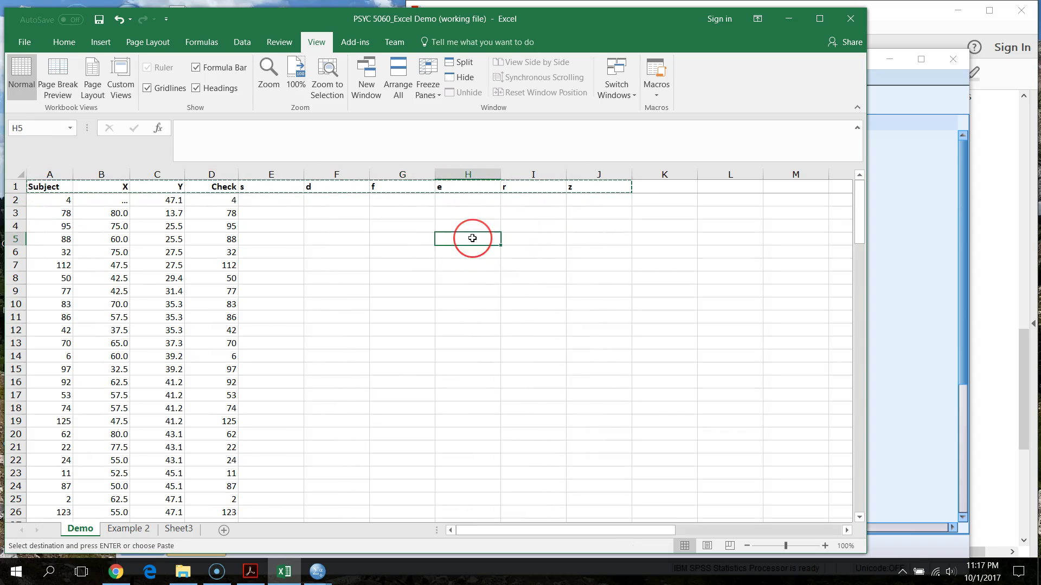
right_click(473, 239)
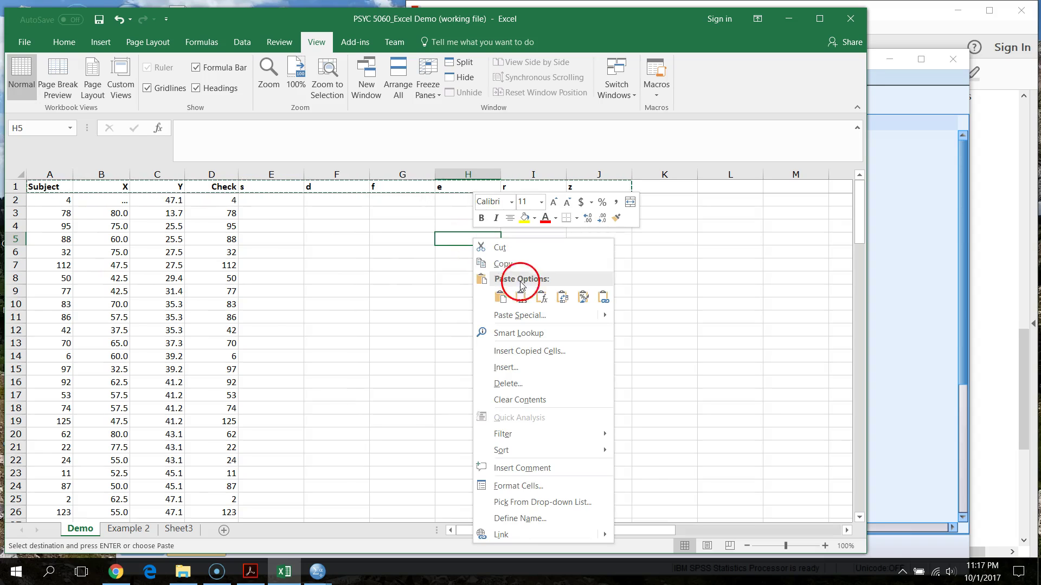
click(562, 297)
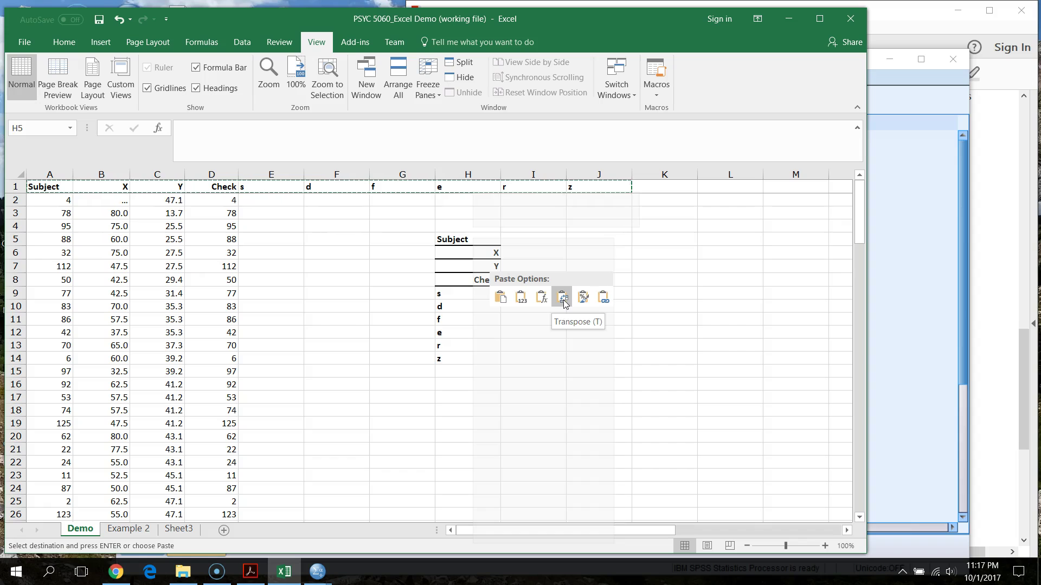
click(562, 298)
Adjust the formatting of the transposed headers in H5:H14.
click(455, 447)
drag(458, 240, 463, 355)
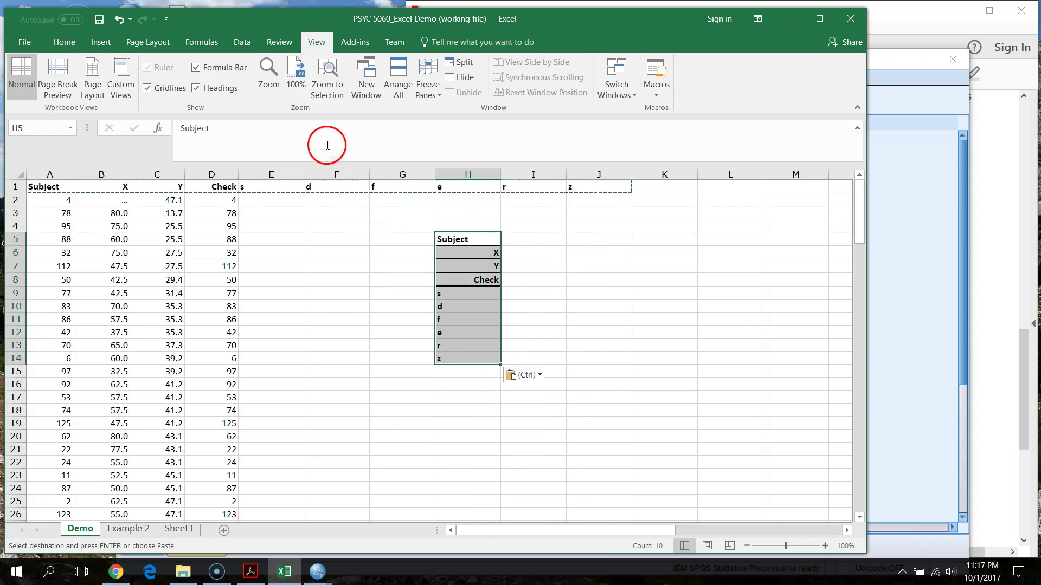
click(64, 41)
click(244, 87)
click(559, 360)
Copy the transposed headers H5:H14 and switch to the untitled SPSS data set's Variable View.
click(460, 232)
drag(458, 236, 453, 357)
key(ctrl+c)
click(925, 76)
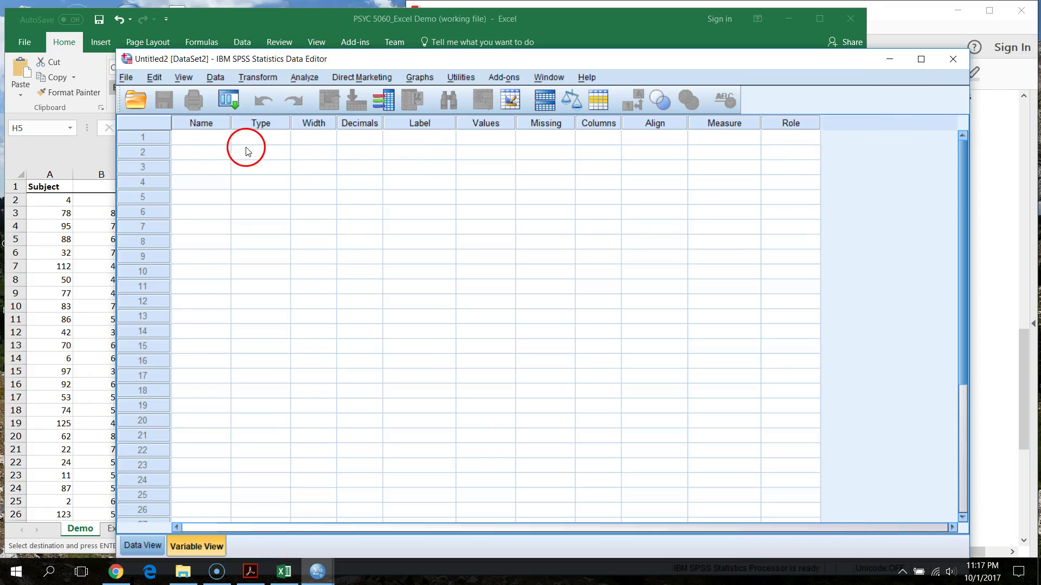
Paste the copied headers as variable names into rows 1 to 10 of Variable View and return to the Excel sheet.
drag(206, 139, 206, 271)
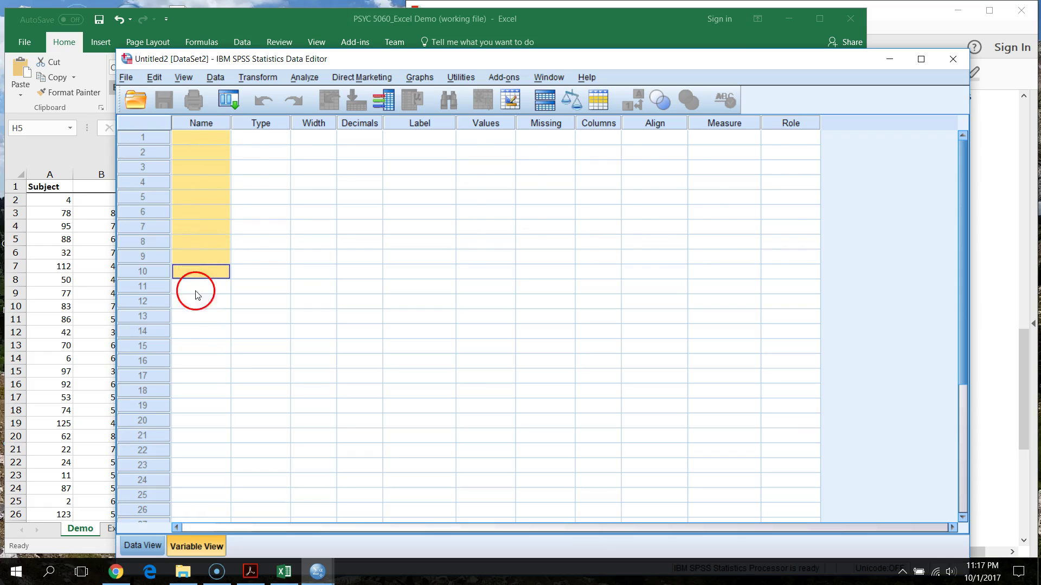
key(ctrl+v)
drag(260, 242, 305, 325)
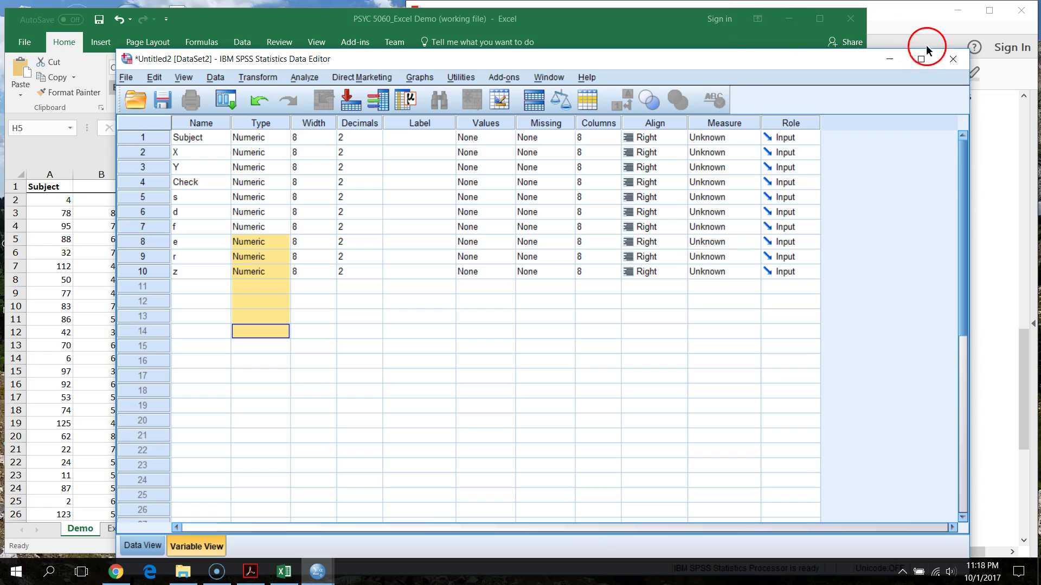
click(889, 61)
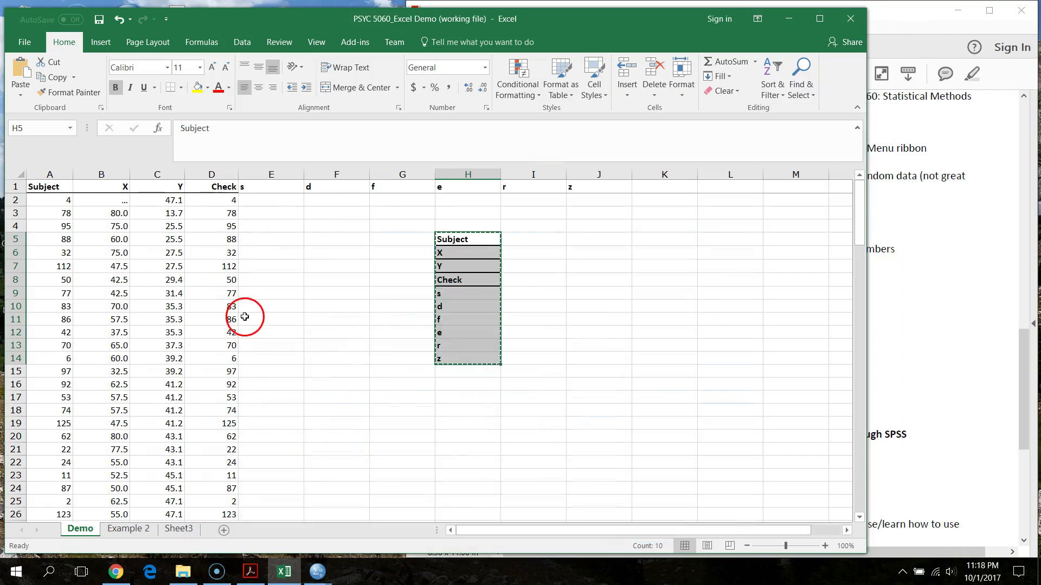
Copy the Y values in C2:C23 and paste them transposed into a row starting at H17.
click(356, 347)
drag(157, 201, 153, 471)
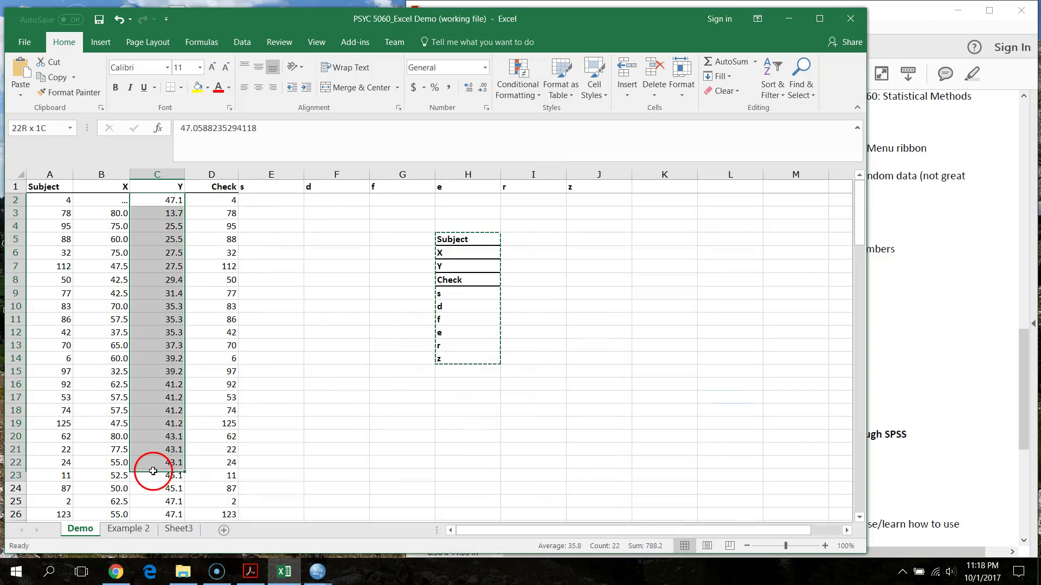
key(ctrl+c)
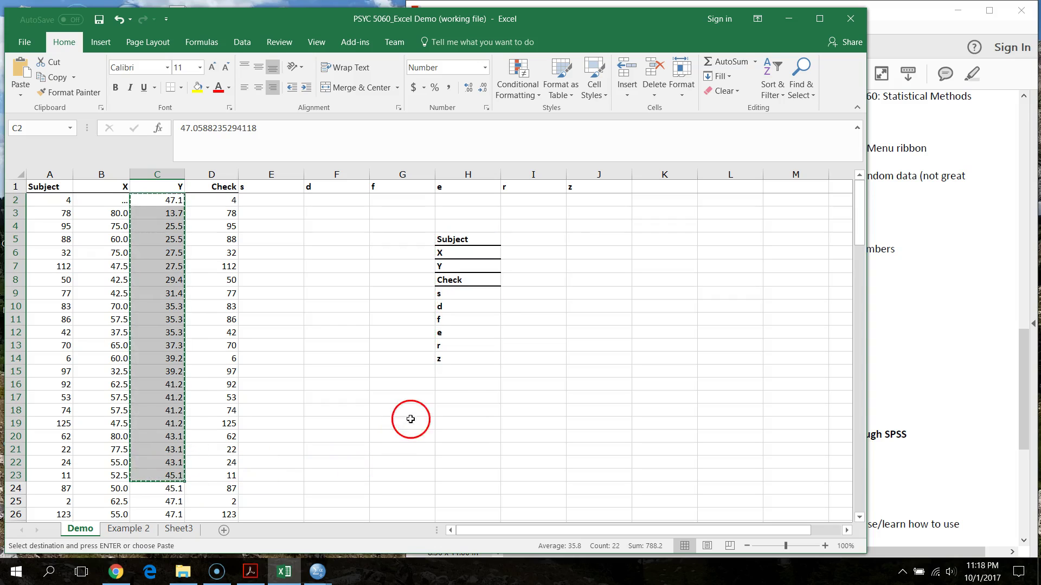
right_click(470, 397)
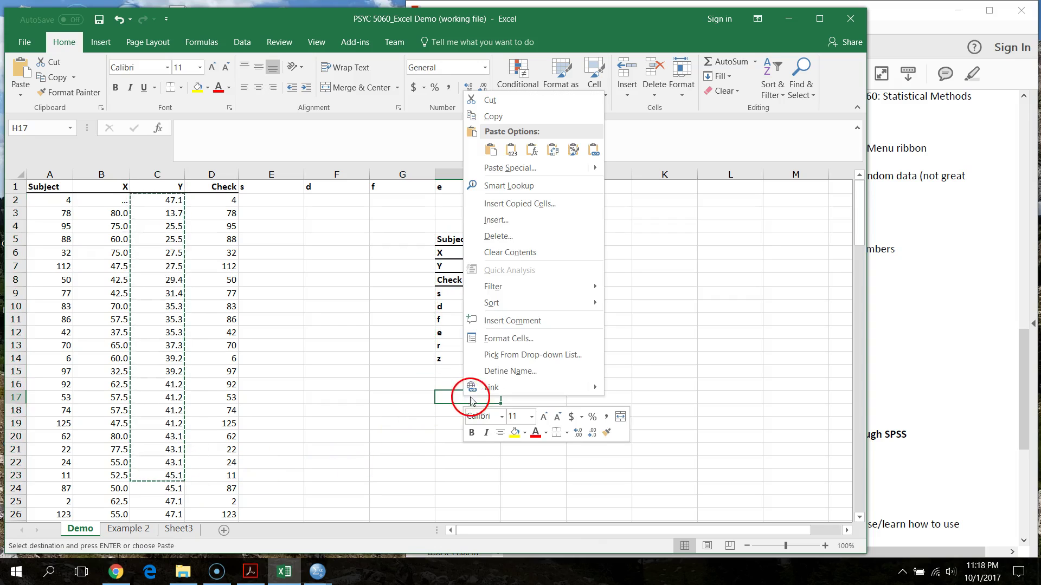
click(553, 150)
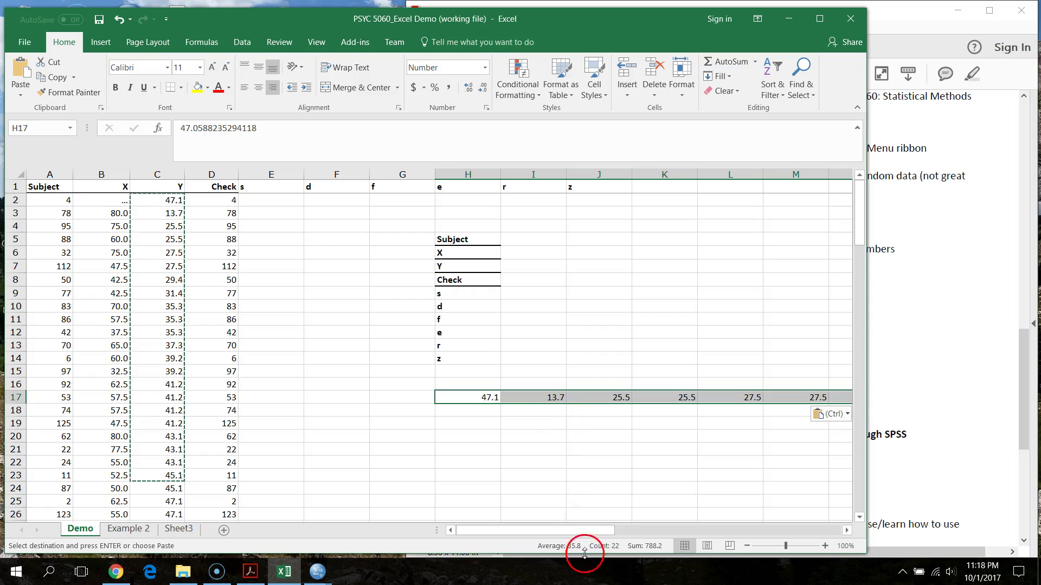
drag(588, 530, 516, 529)
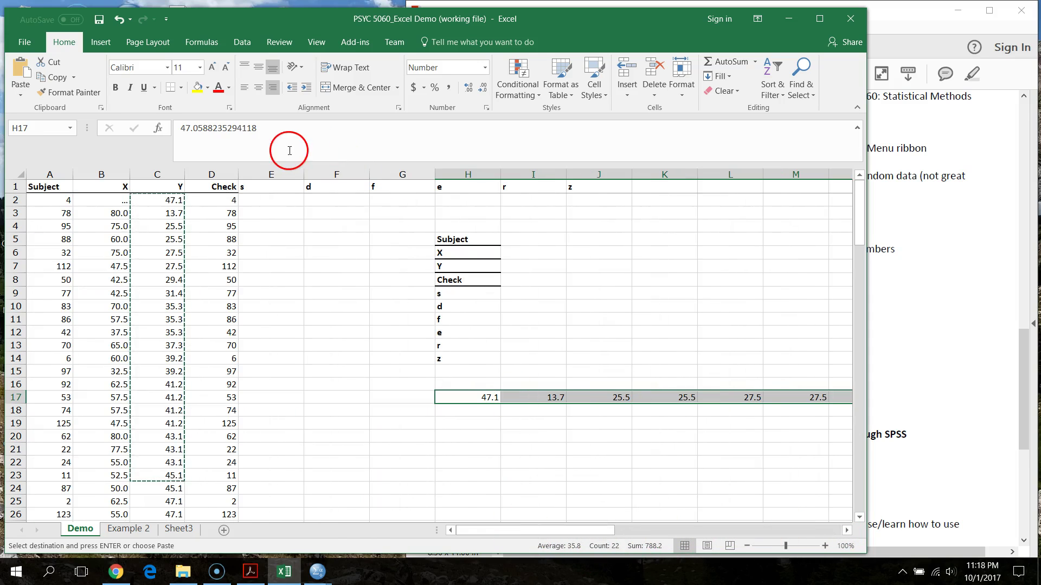
Delete columns E through AD with the extra headers and transposed data, and clear the copy selection.
drag(264, 173, 491, 395)
right_click(492, 397)
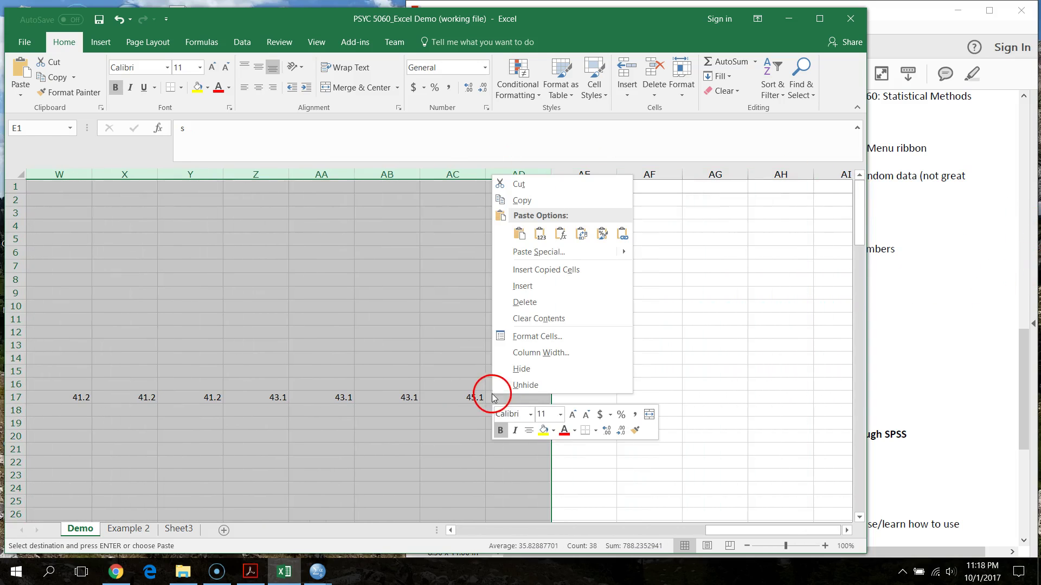
click(553, 302)
scroll(560, 314, left, 7)
click(402, 408)
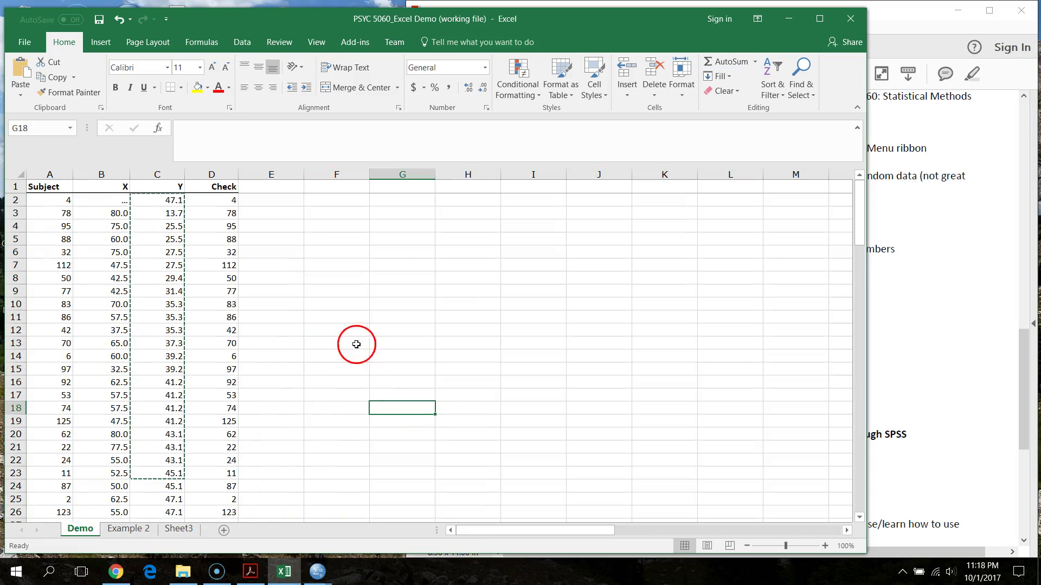
click(273, 254)
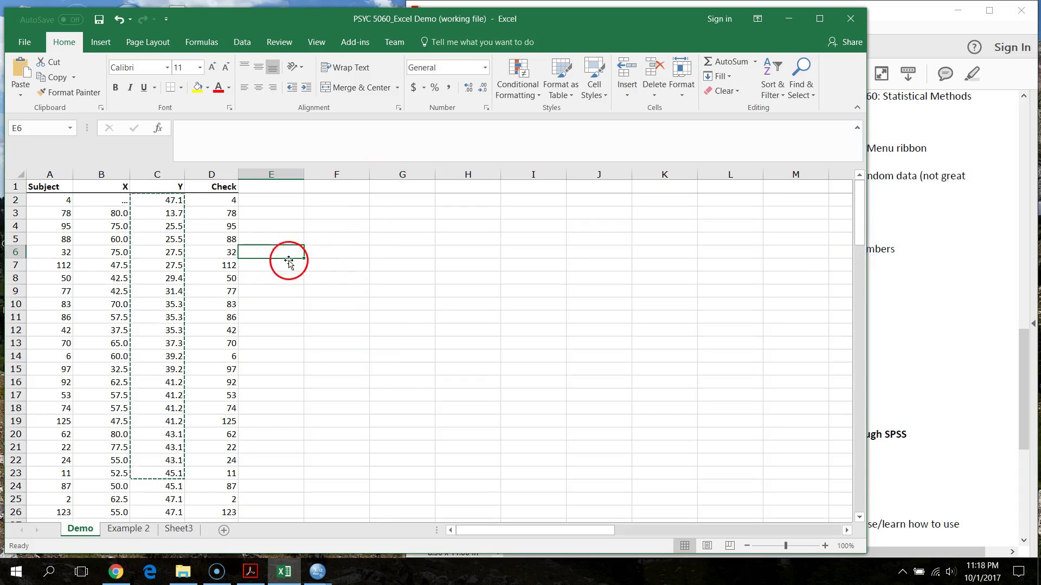
key(Escape)
click(299, 262)
Review the primary uses of Excel in Excel Demo.pdf and look through the rows of the Demo data sheet.
click(925, 291)
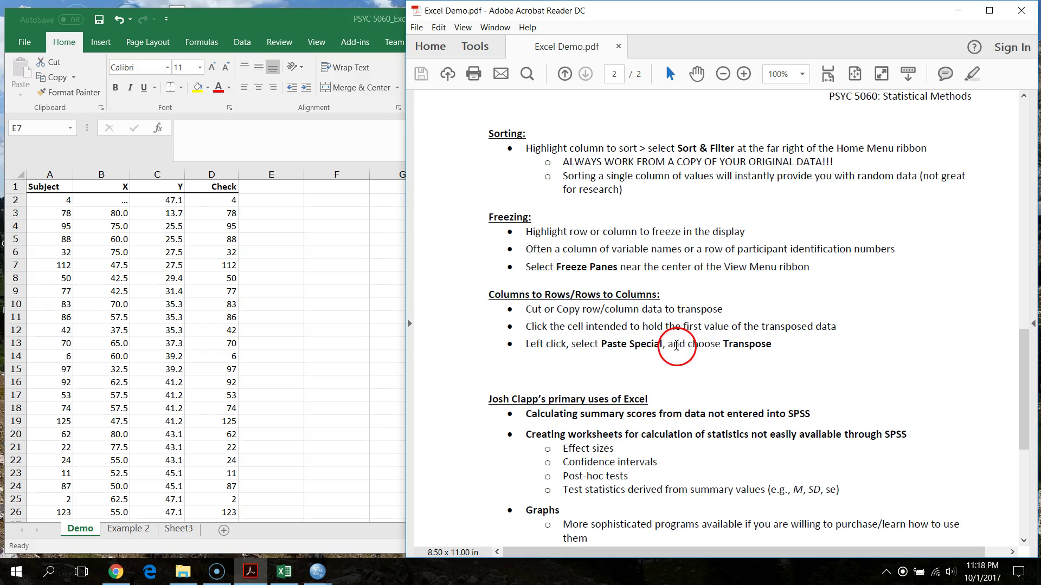
scroll(676, 346, down, 3)
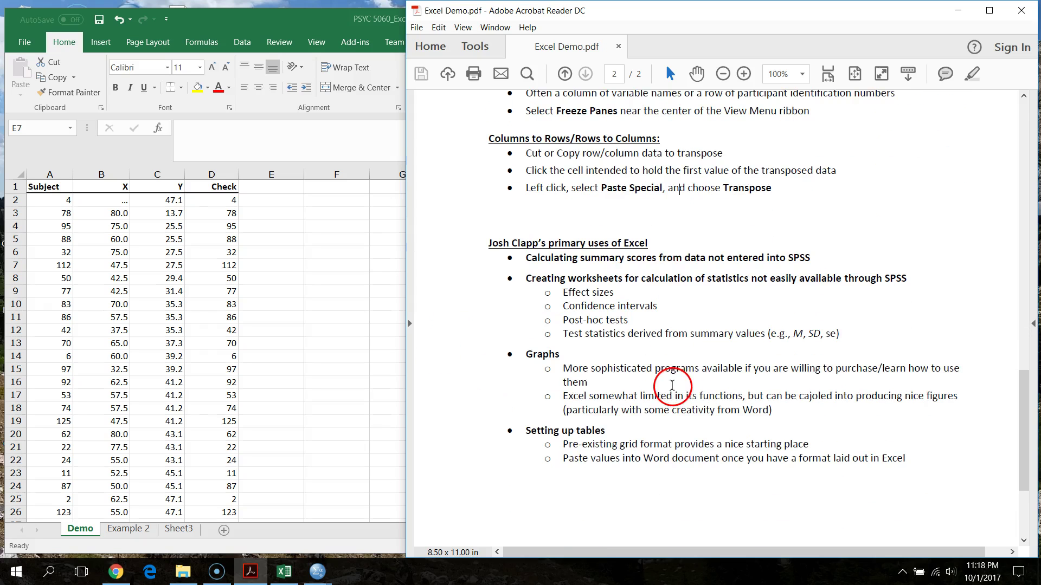
click(297, 252)
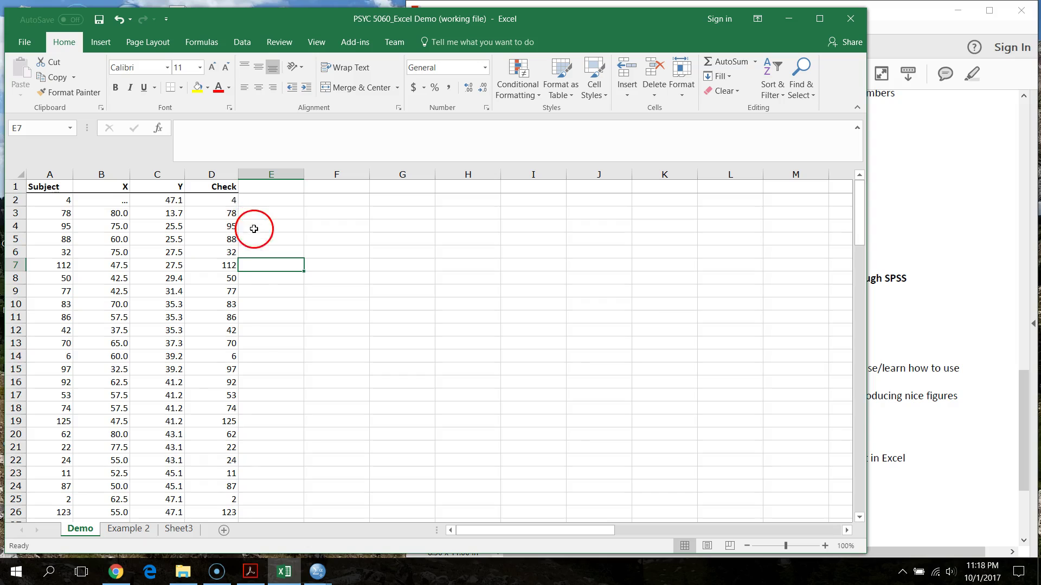
scroll(260, 282, down, 7)
scroll(268, 330, up, 7)
scroll(265, 356, down, 20)
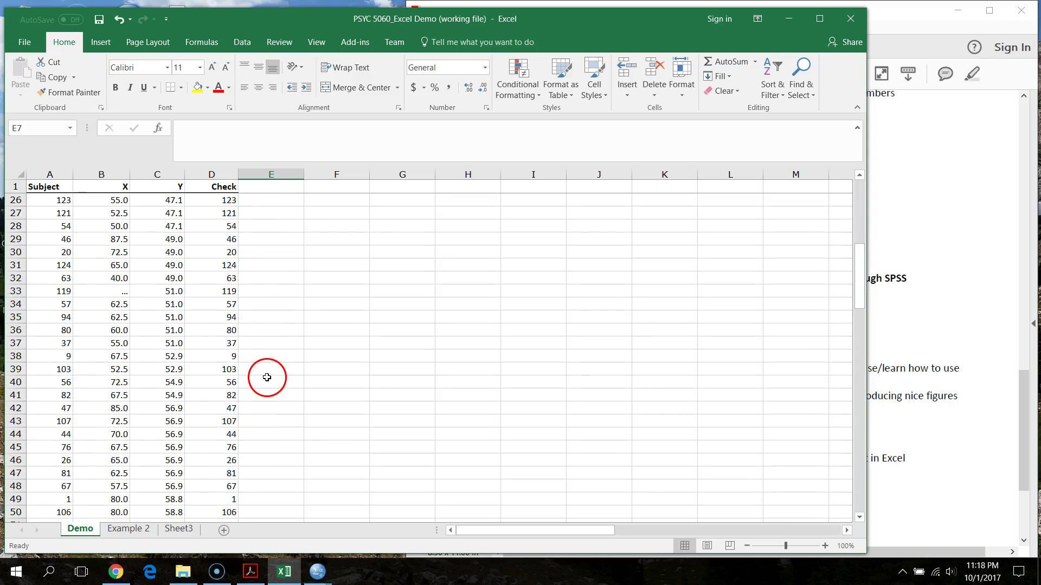
scroll(271, 428, up, 20)
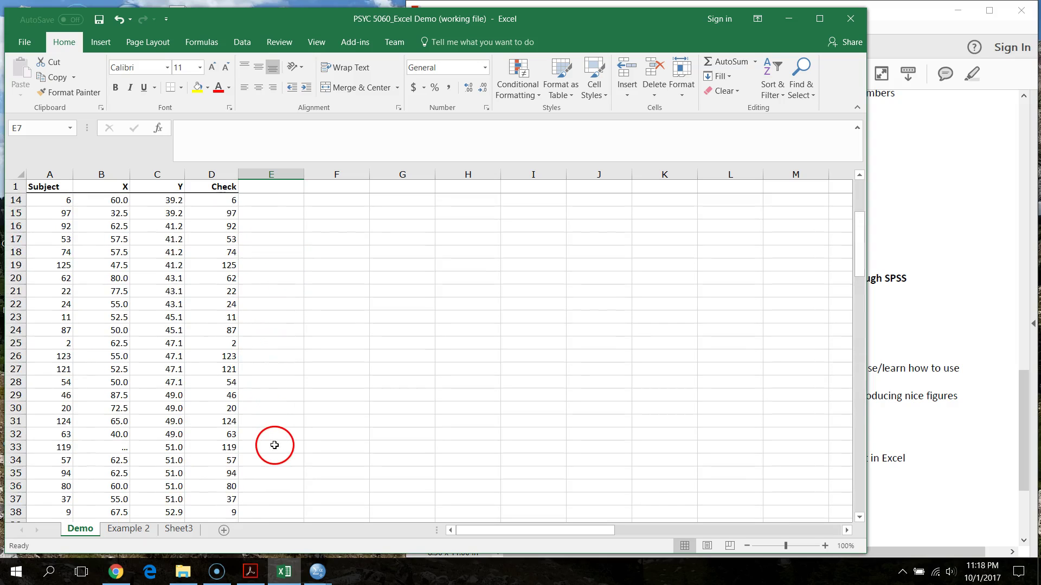
click(920, 30)
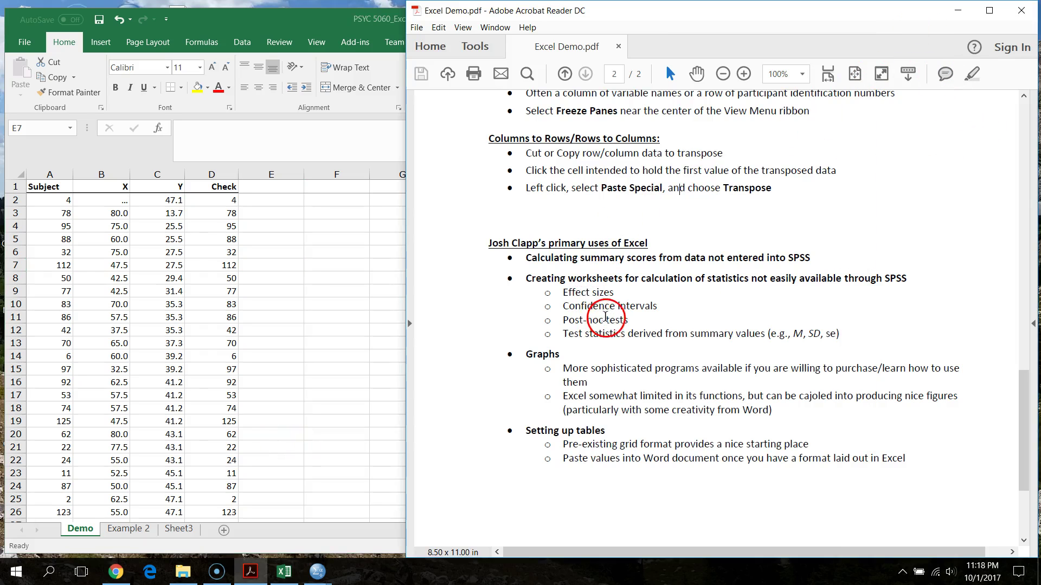
scroll(635, 336, down, 3)
scroll(656, 423, up, 1)
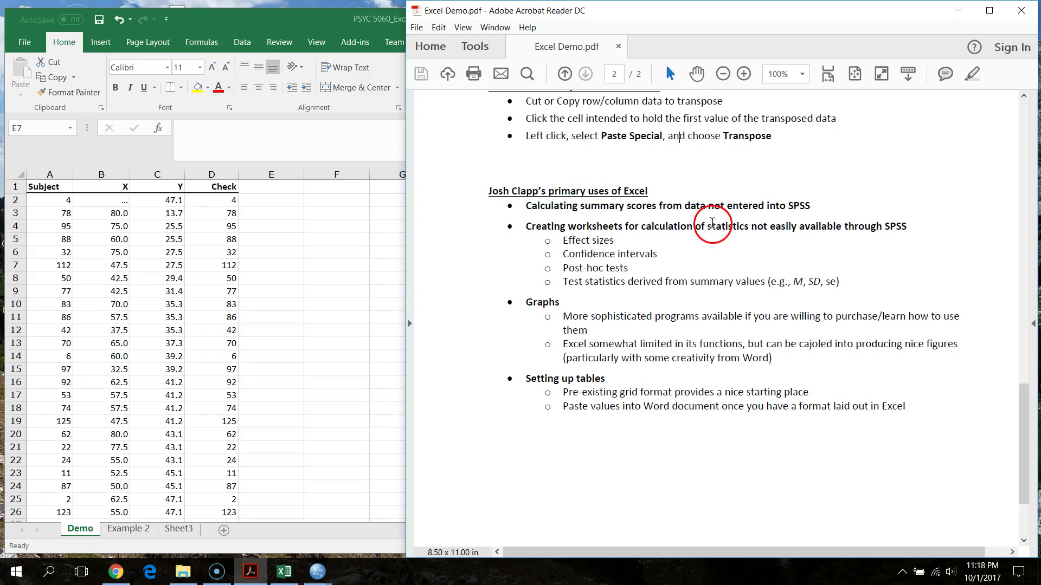
Return to the Excel workbook and delete the Check column from the Demo sheet.
click(309, 320)
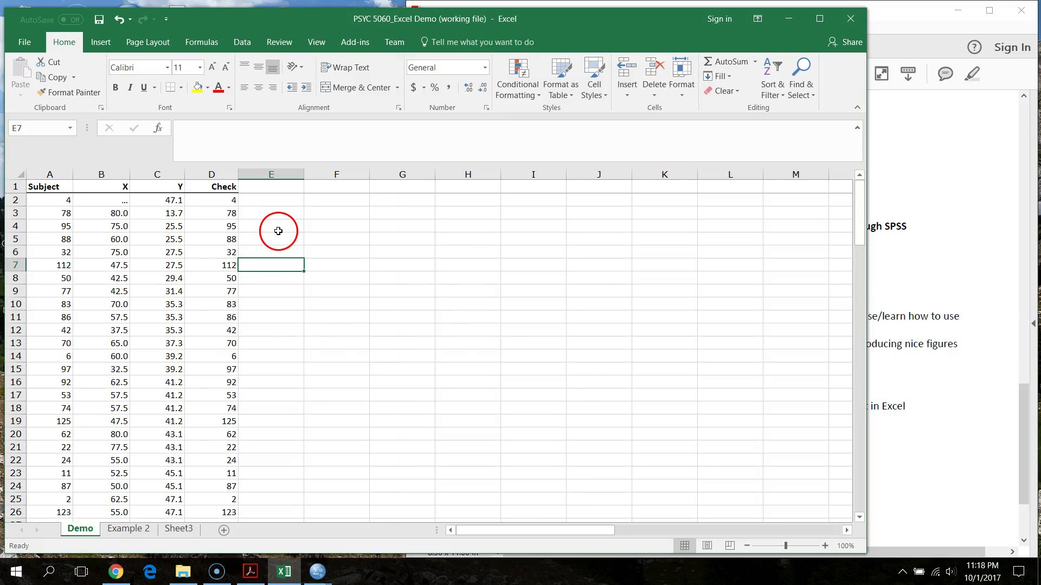
click(220, 173)
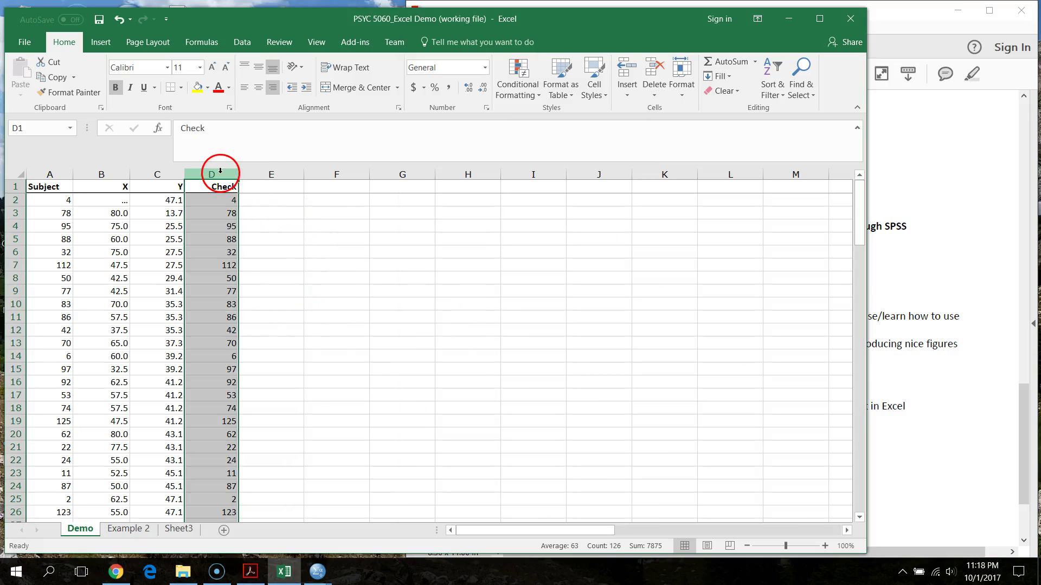
right_click(221, 173)
click(251, 282)
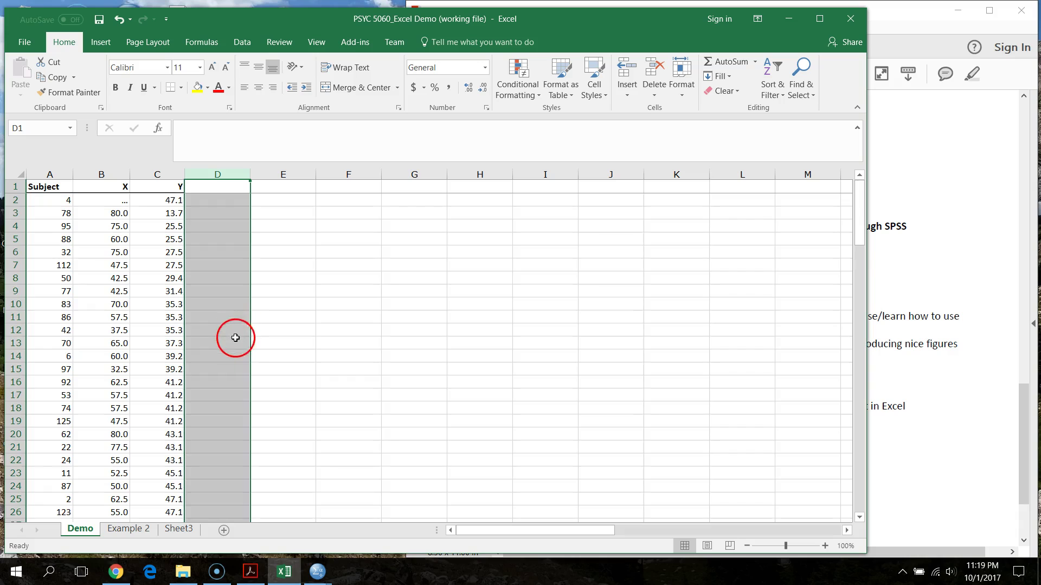
Enter the formula =AVERAGE(B2:B126) in cell B127, just below the X data.
scroll(235, 338, down, 9)
drag(862, 286, 859, 473)
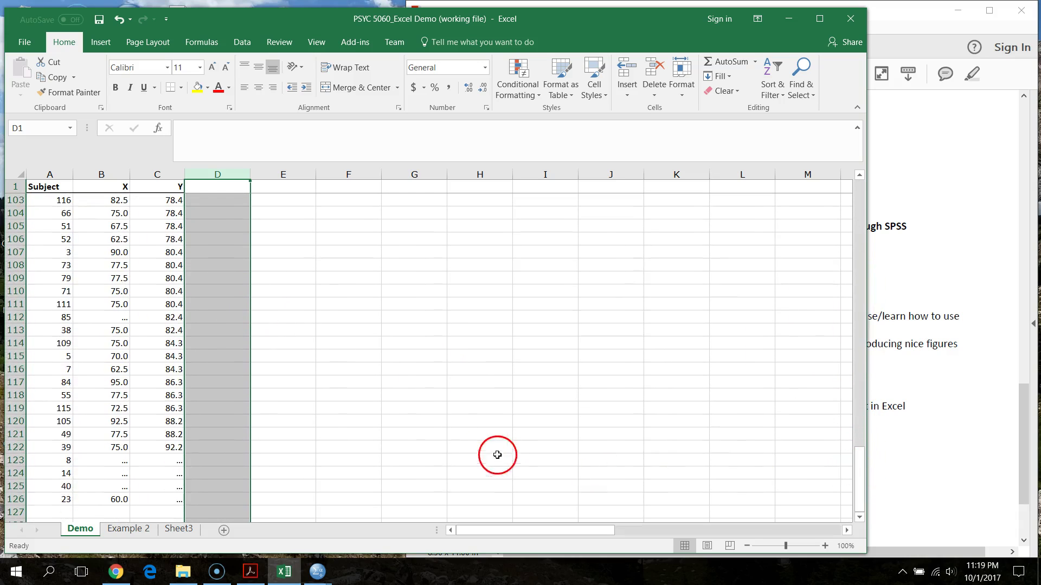
scroll(430, 435, down, 6)
scroll(314, 423, up, 2)
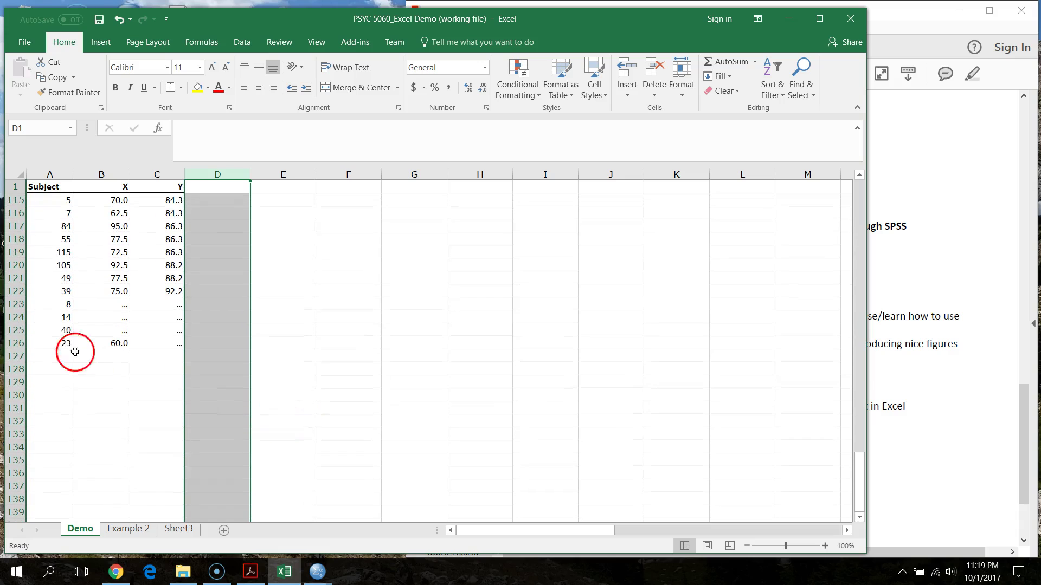
click(109, 359)
text(=MED)
key(BackSpace)
key(BackSpace)
key(BackSpace)
text(AVERAG)
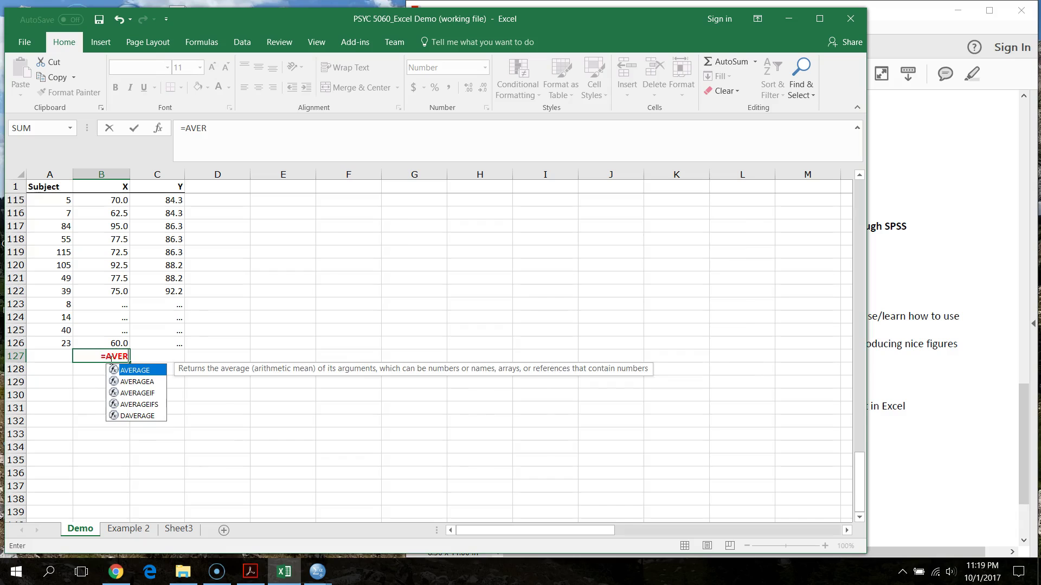
key(BackSpace)
key(BackSpace)
key(BackSpace)
key(BackSpace)
key(BackSpace)
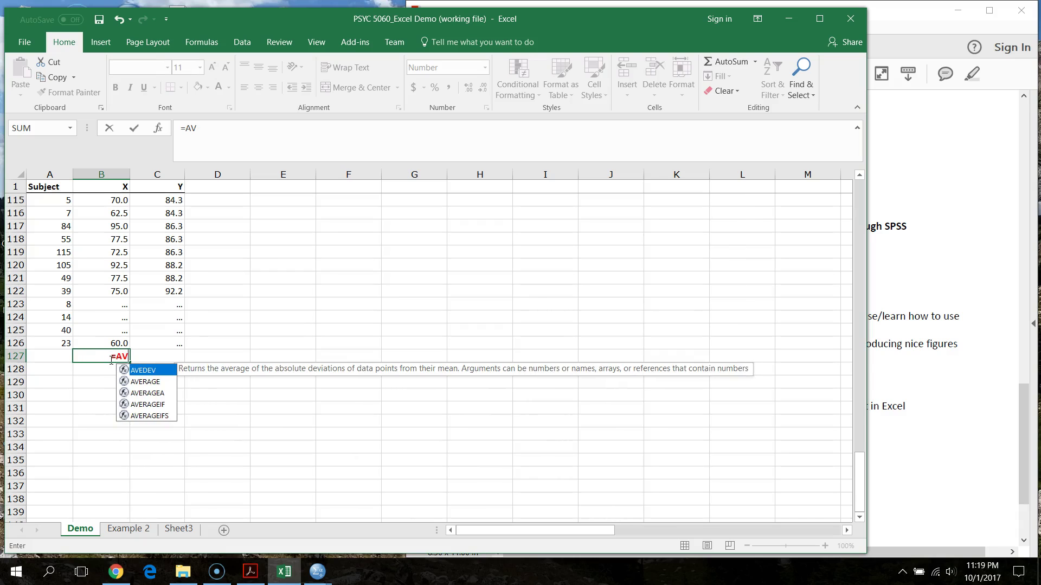
text(VER)
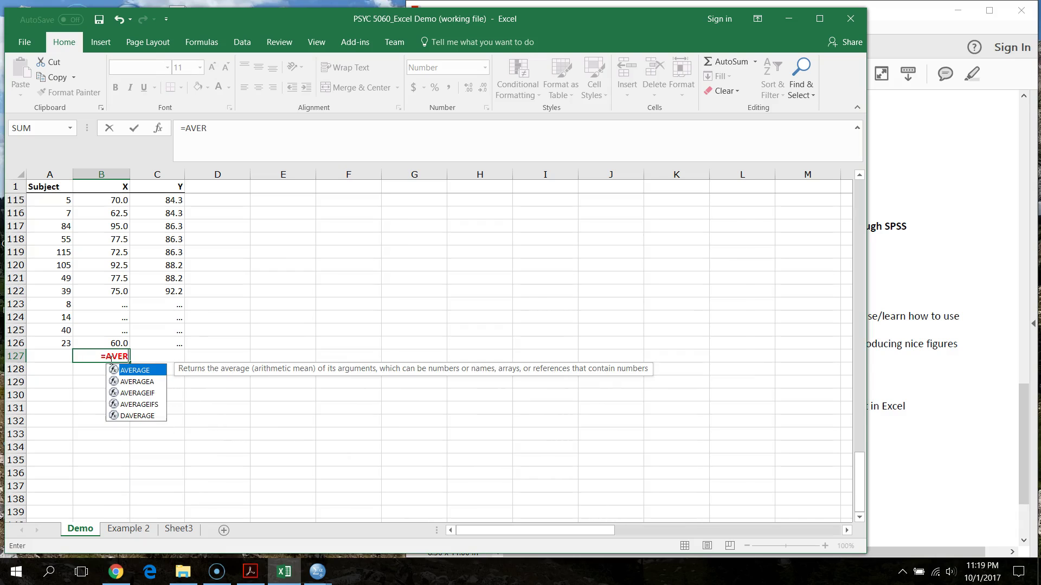
text(AGE)
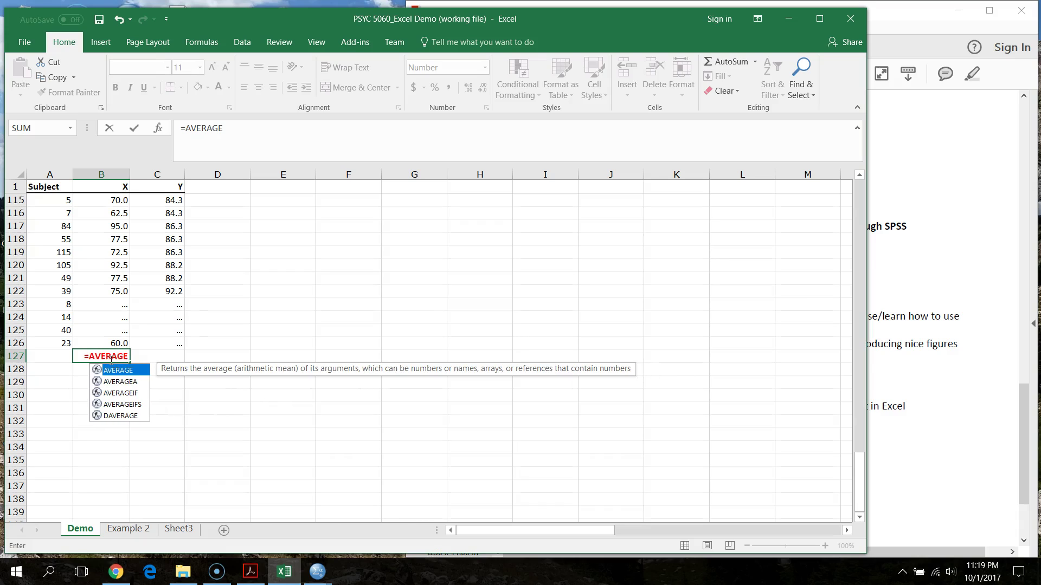
text(()
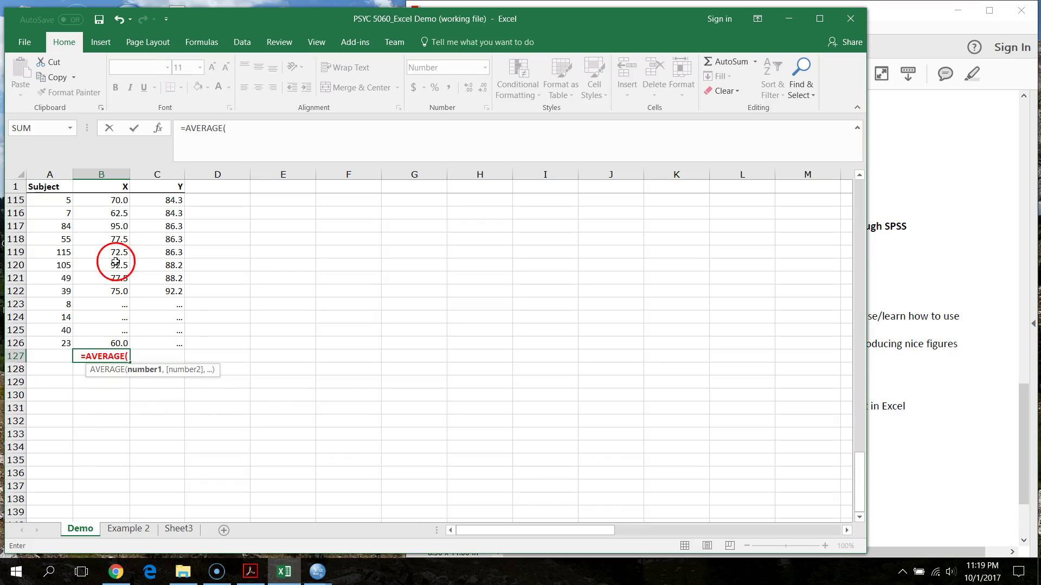
drag(119, 345, 112, 199)
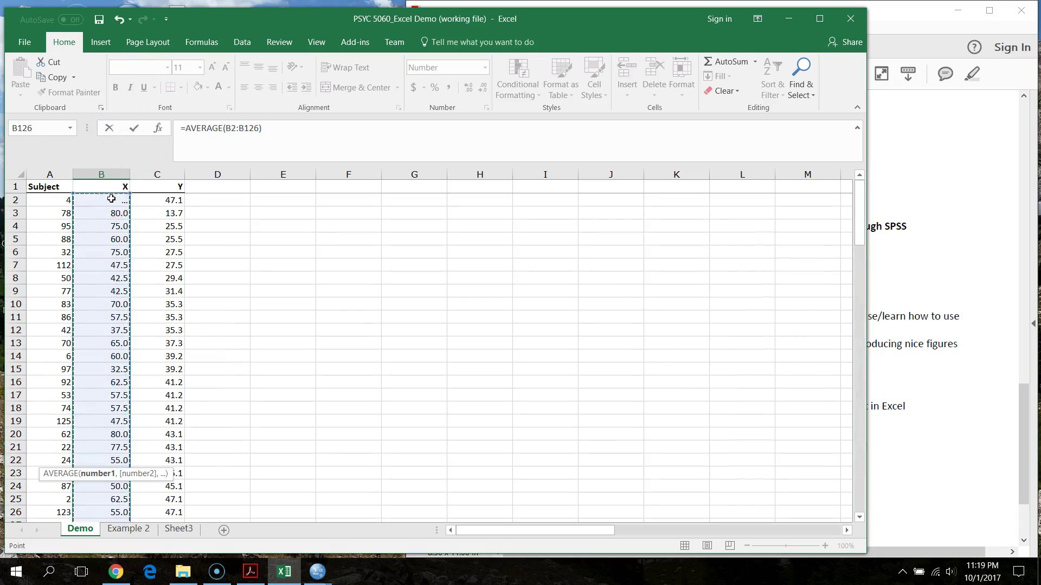
key(Return)
click(111, 497)
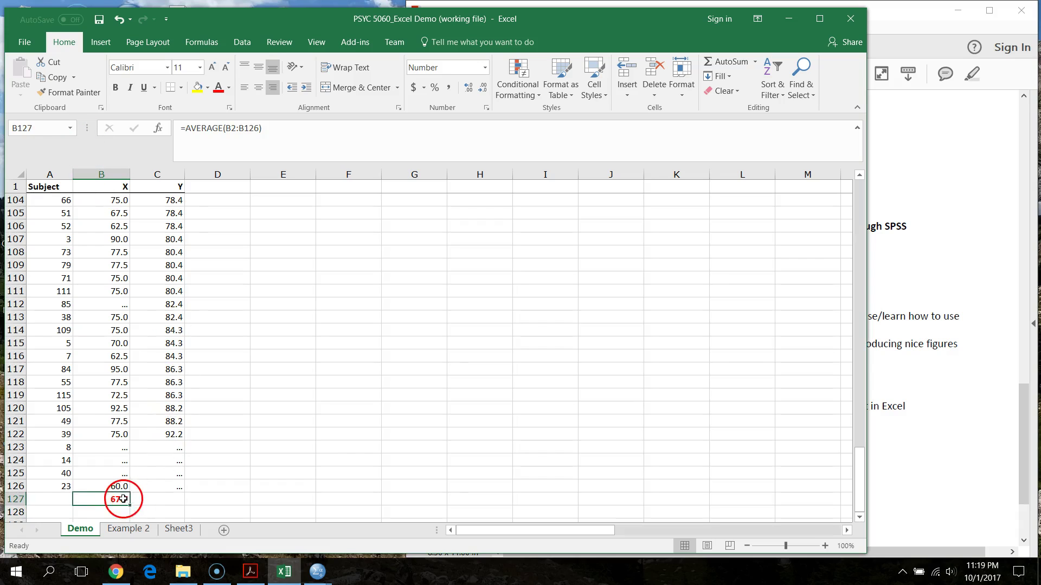
Add a thicker solid bottom border to the last data row, A126:C126.
drag(46, 491, 162, 484)
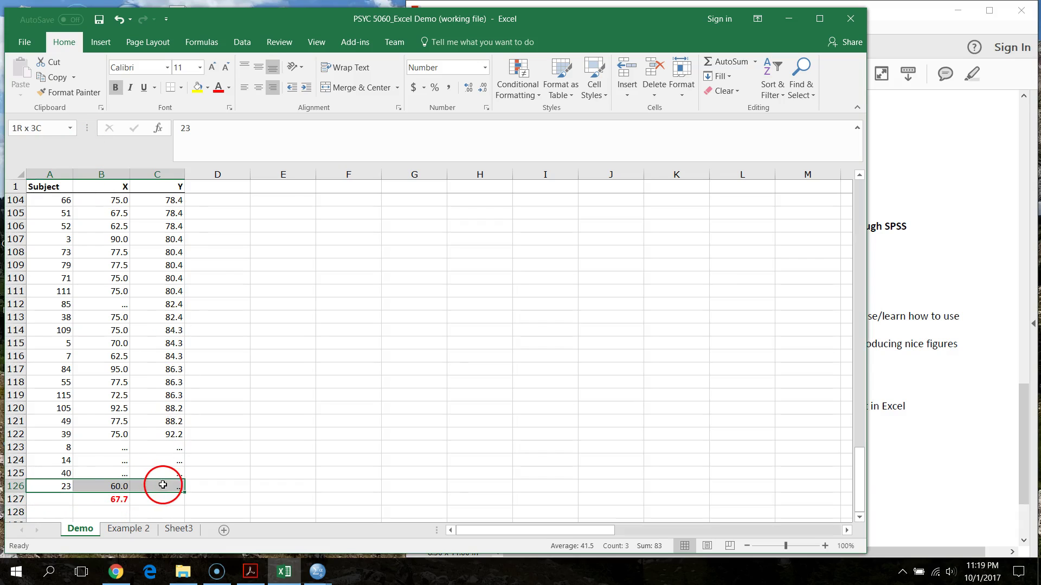
right_click(164, 486)
click(236, 432)
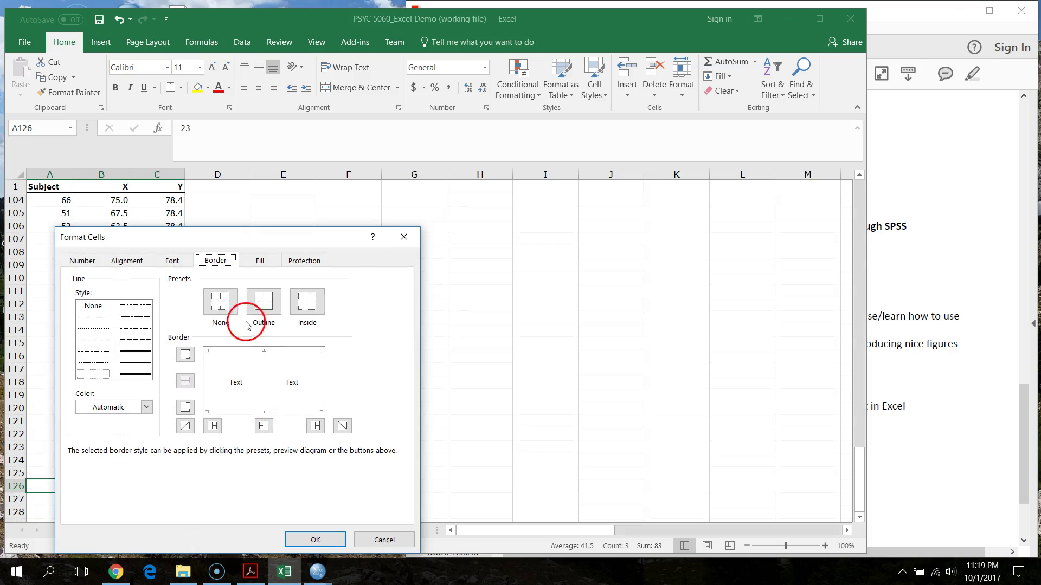
click(244, 410)
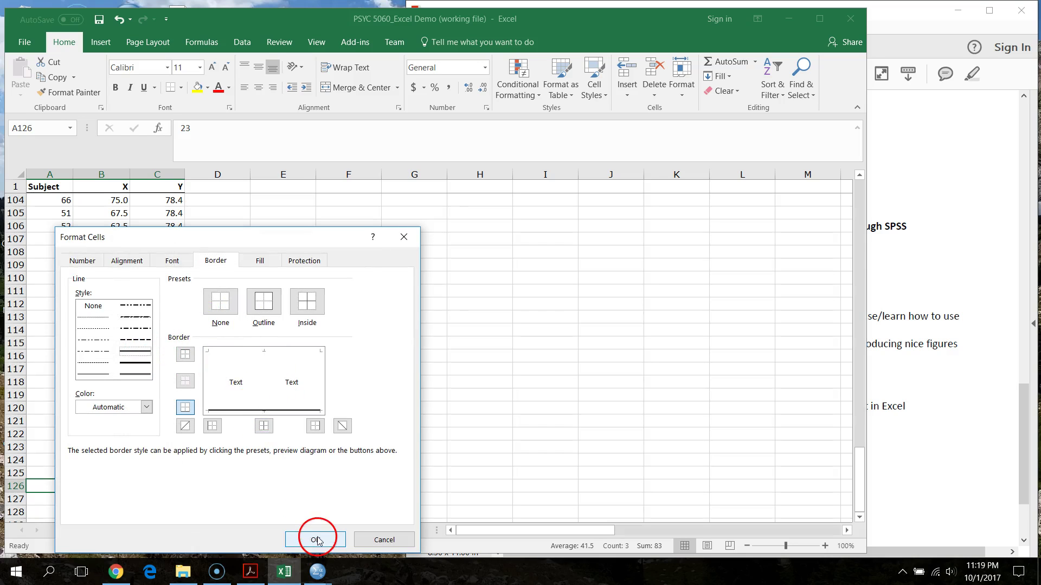
click(311, 539)
click(284, 484)
Fill the average formula from B127 across to C127 for the Y column.
scroll(239, 470, down, 5)
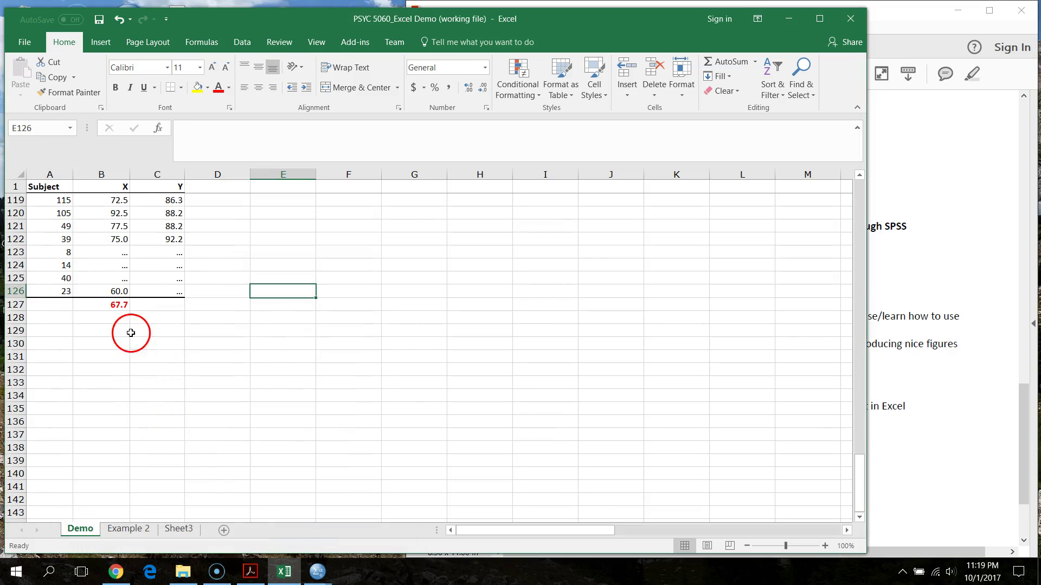
click(118, 308)
drag(131, 312, 183, 310)
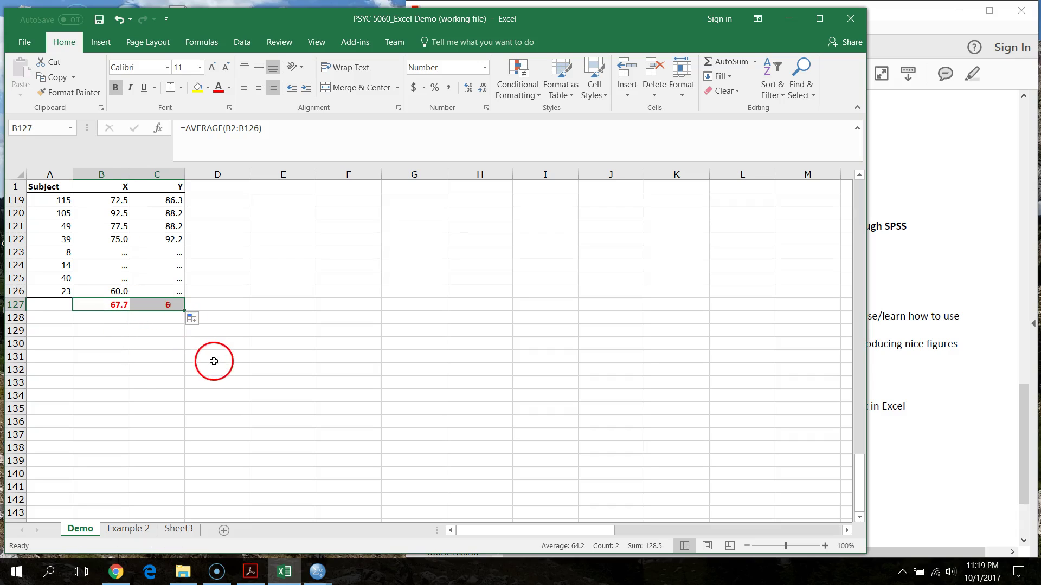
Inspect the average formula in cell C127 to verify which Y data range it covers.
click(171, 305)
click(275, 129)
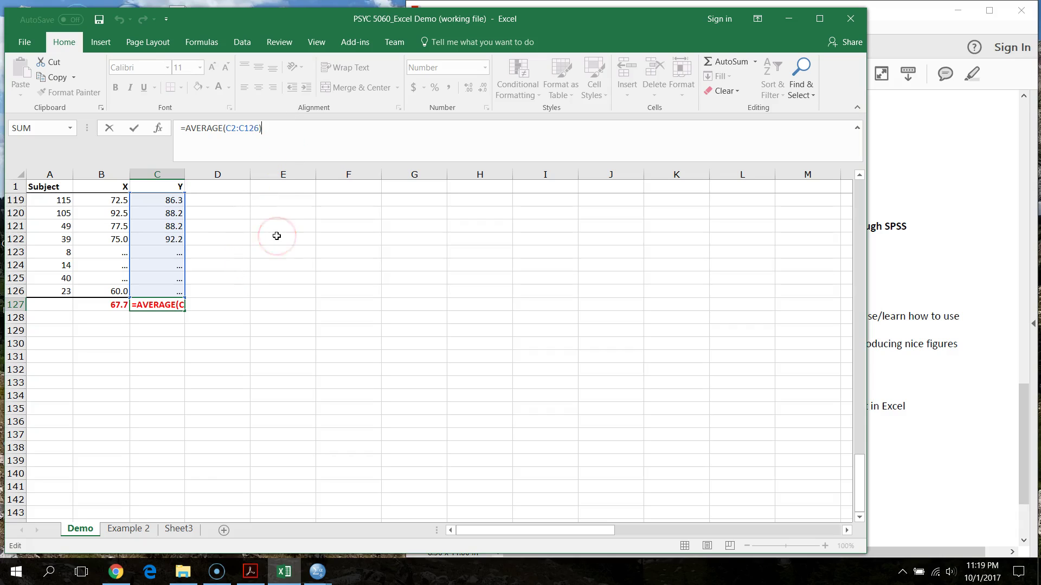
key(Return)
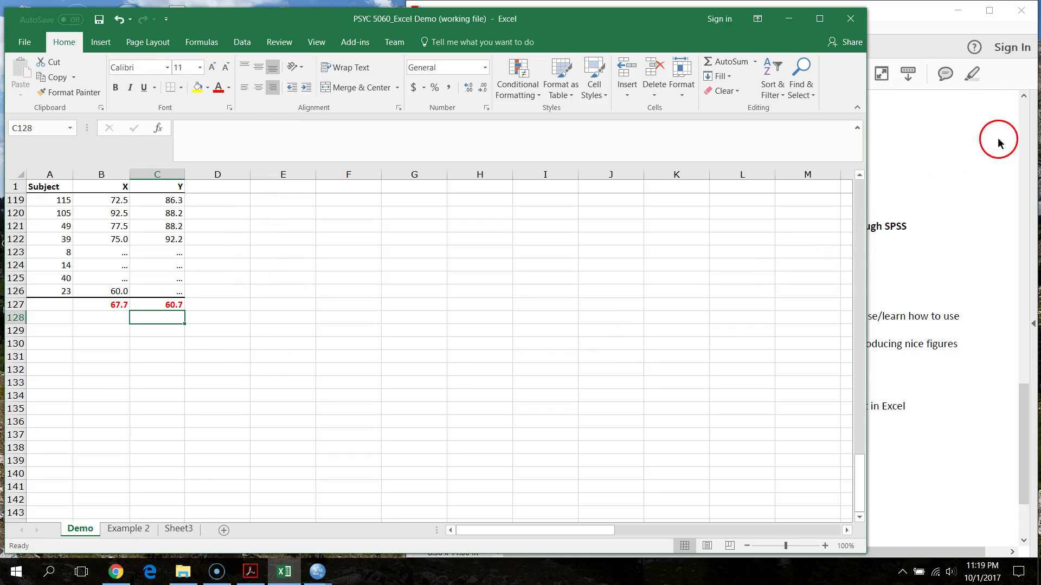
Switch to Excel Demo.pdf in Acrobat Reader and review the listed uses of Excel for statistics and graphs.
click(905, 21)
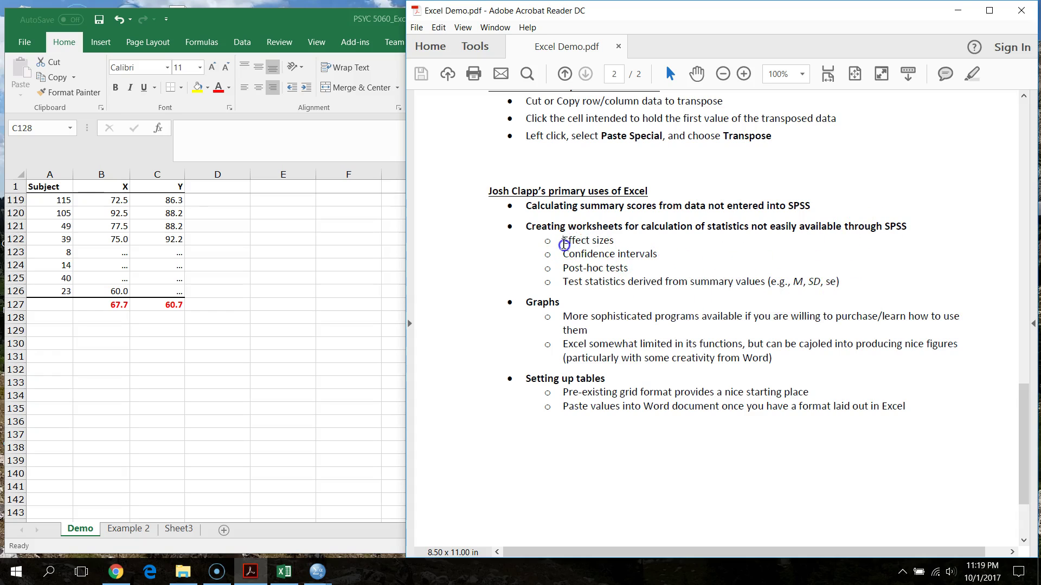
drag(565, 254, 645, 262)
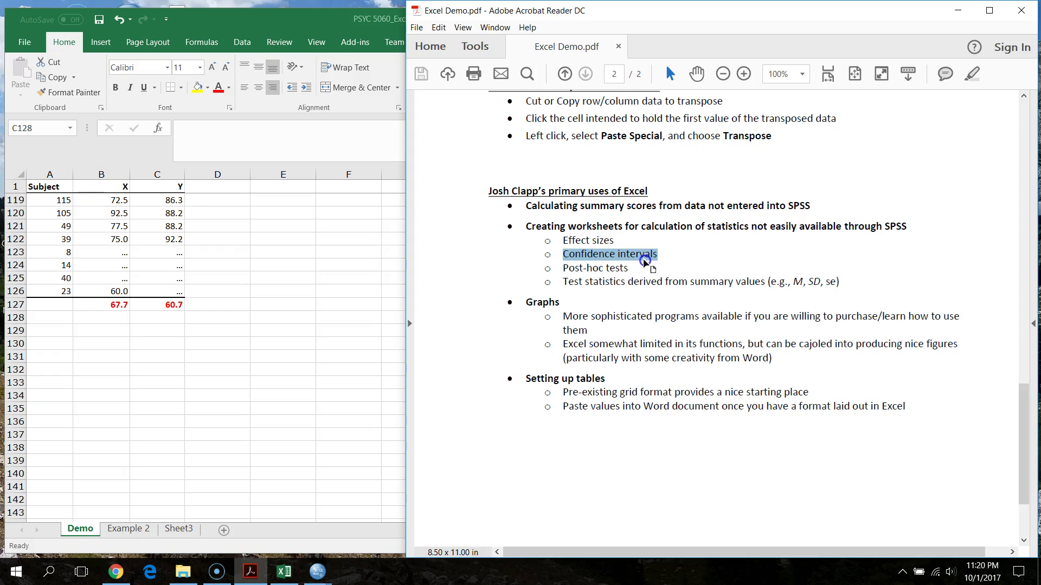
drag(582, 271, 644, 271)
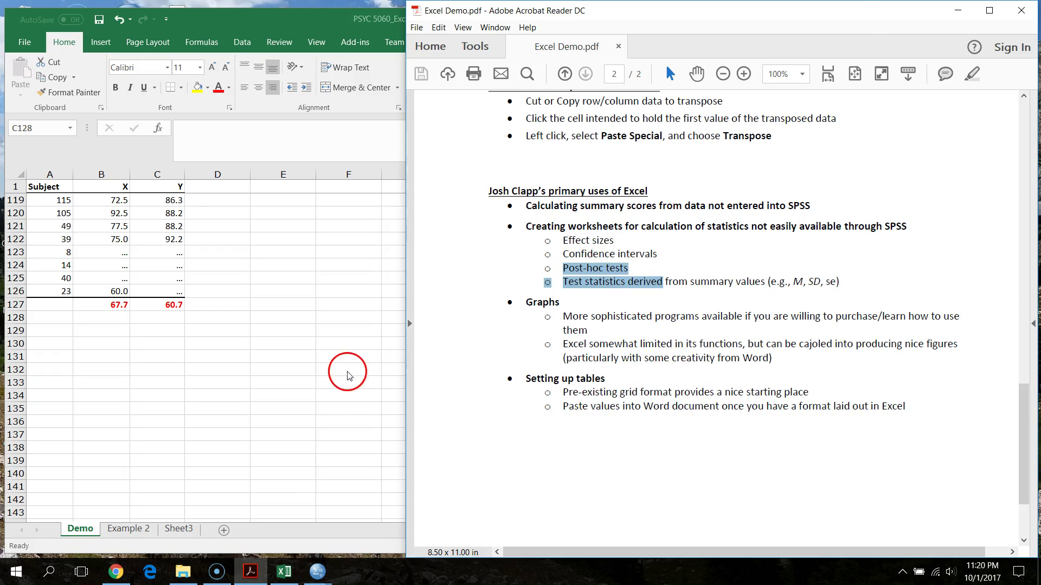
key(alt+Tab)
click(974, 95)
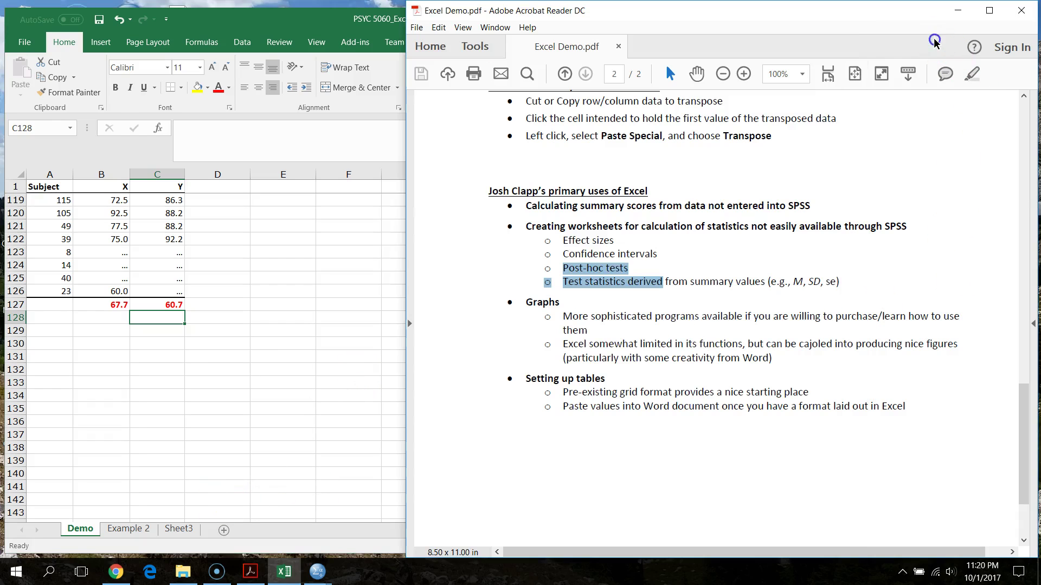
click(619, 344)
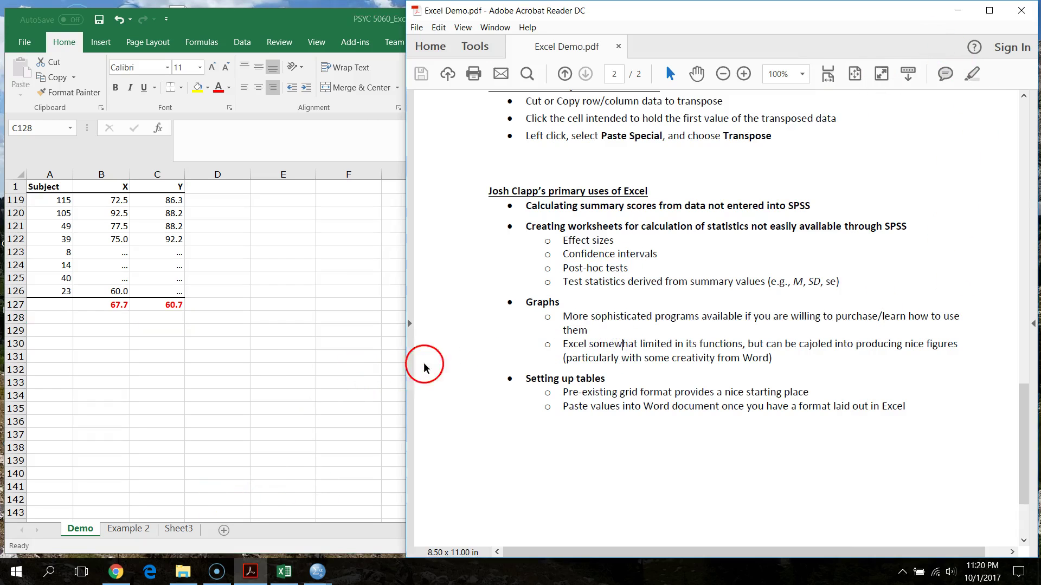
Return to the Excel workbook and enter the labels x1, x2, y1 and y2 in cells A2:A5 of the Example 2 sheet.
click(151, 527)
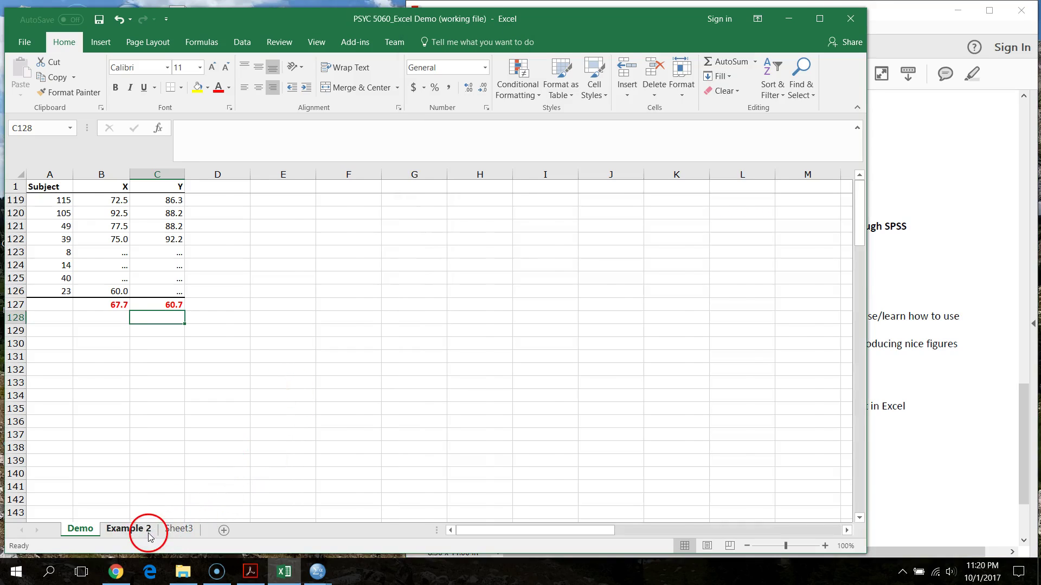
click(130, 528)
click(81, 212)
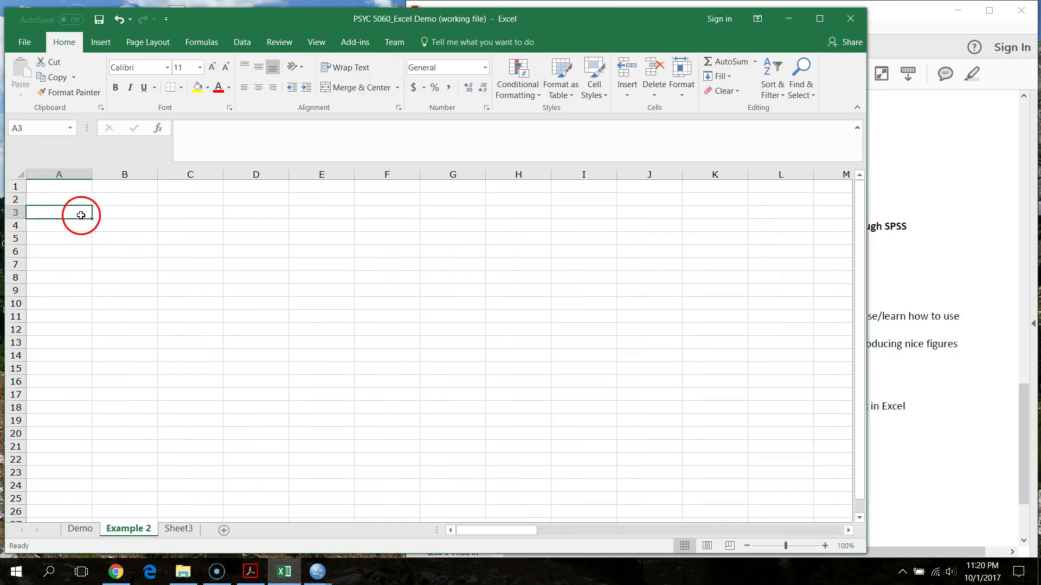
key(Up)
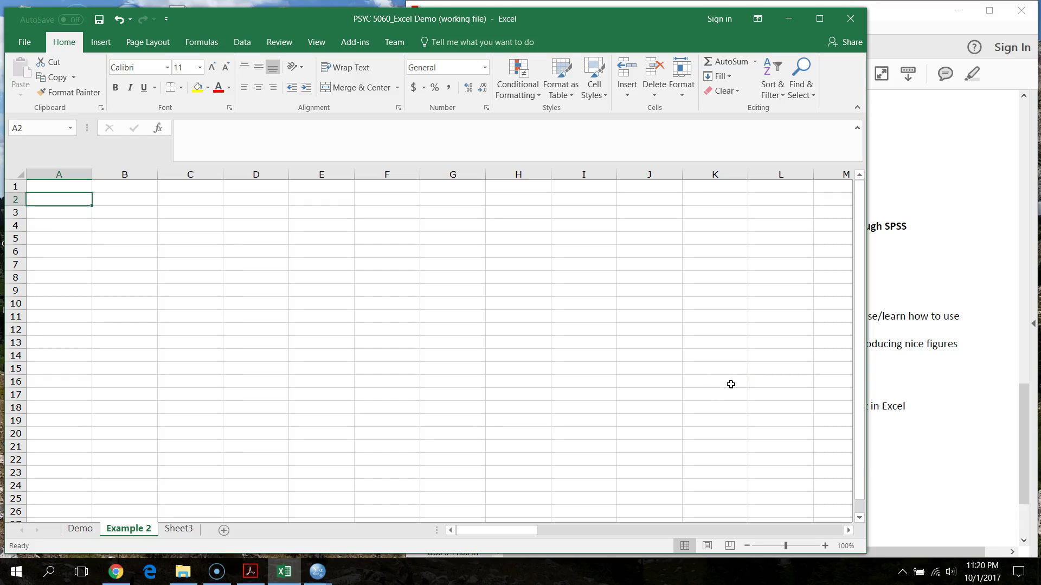
key(Return)
text(x)
key(Up)
text(x)
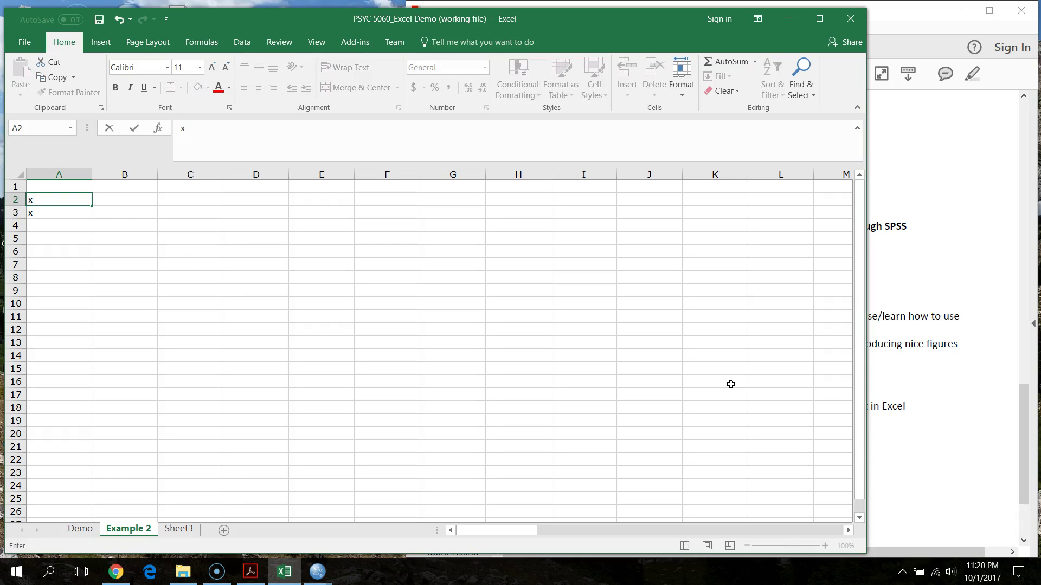
key(Down)
text(x1)
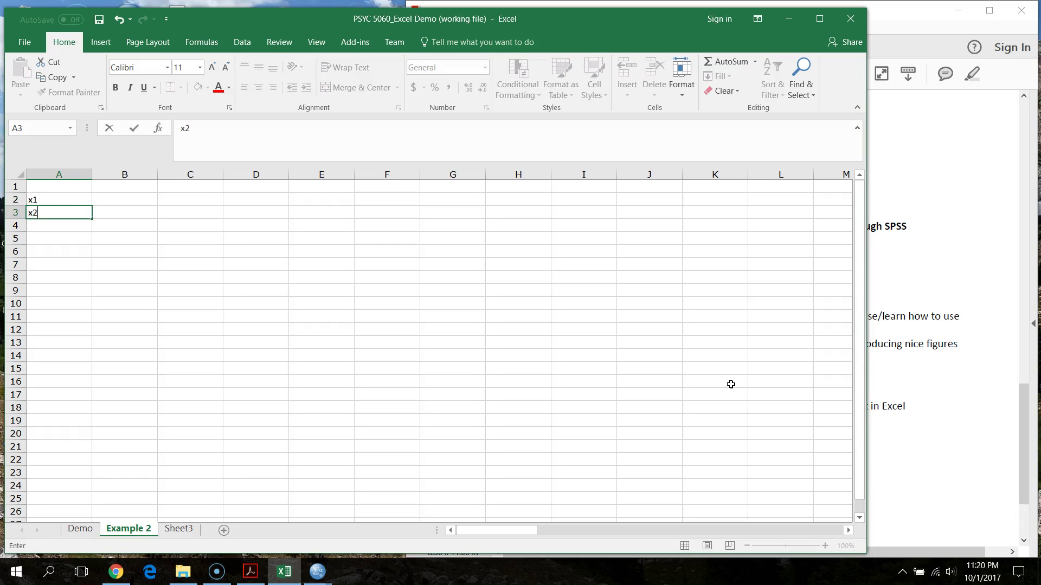
key(Return)
text(y1)
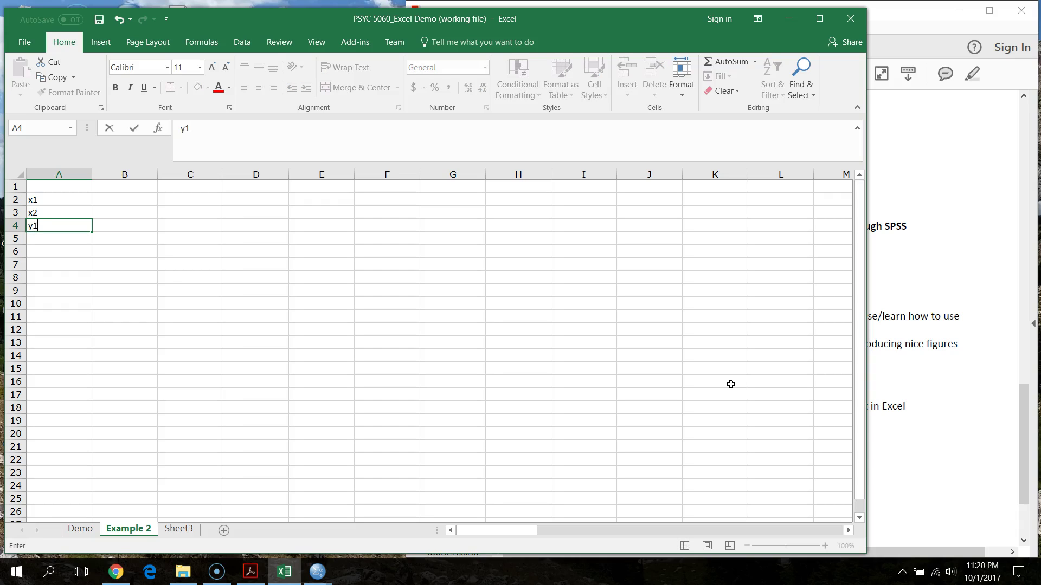
key(Return)
text(y2)
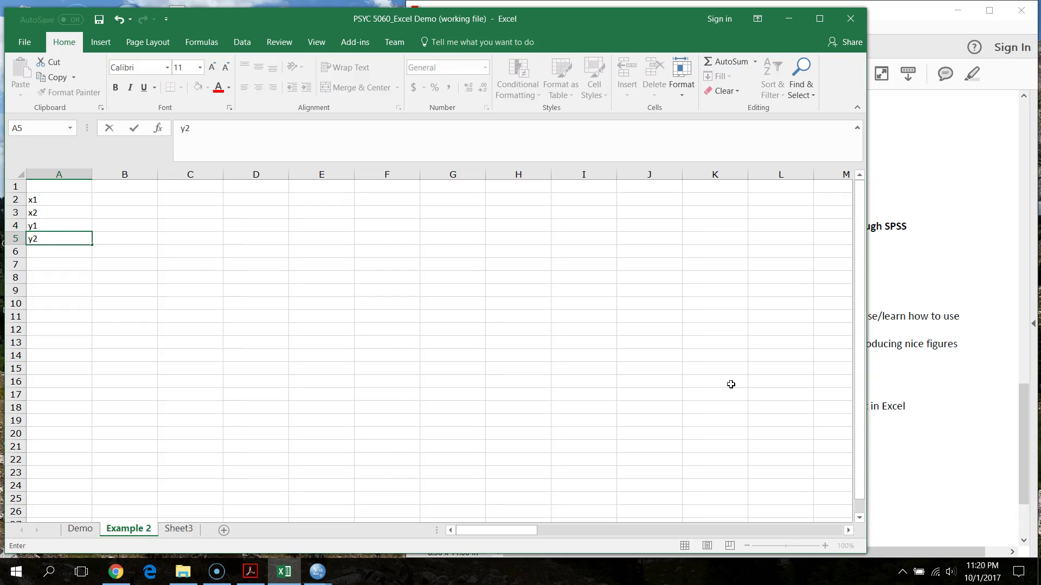
Enter the heading Mean in B1 and the values 56, 65, 34 and 28 in cells B2:B5.
key(Up)
key(Up)
key(Up)
key(Up)
key(Right)
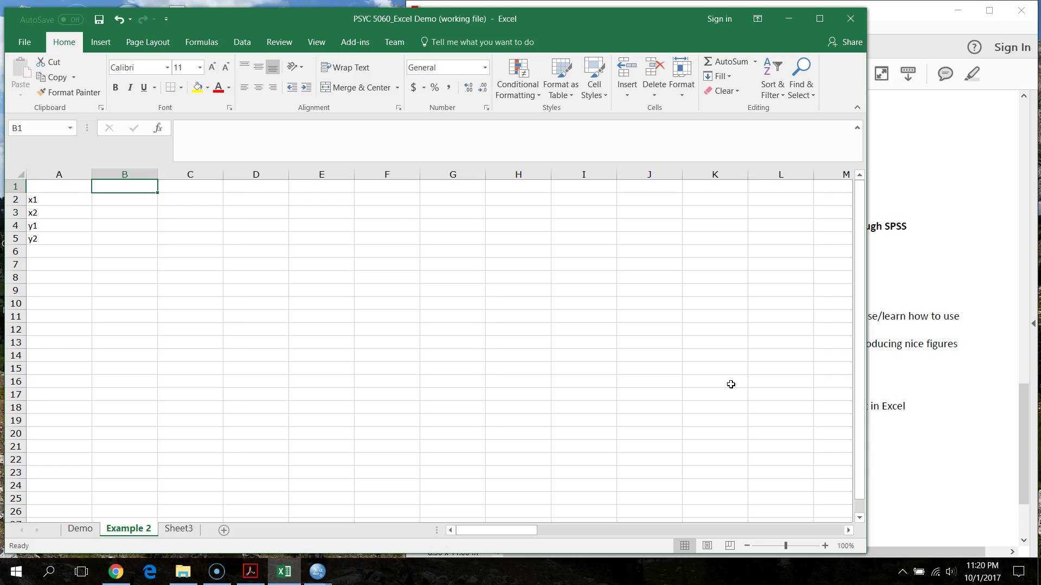
text(Mean)
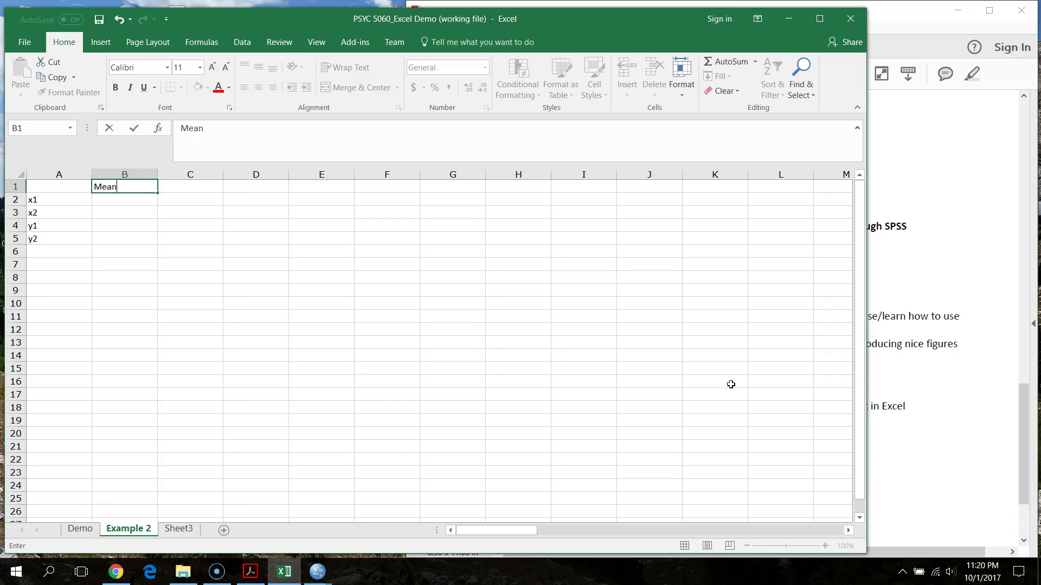
key(Return)
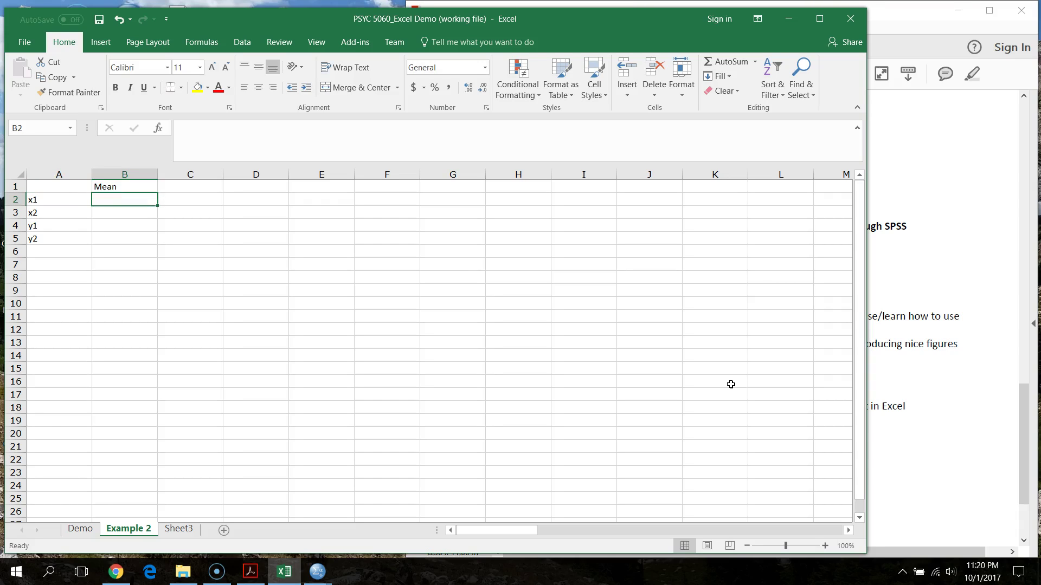
text(56)
key(Return)
text(65)
key(Return)
text(34)
key(Return)
text(28)
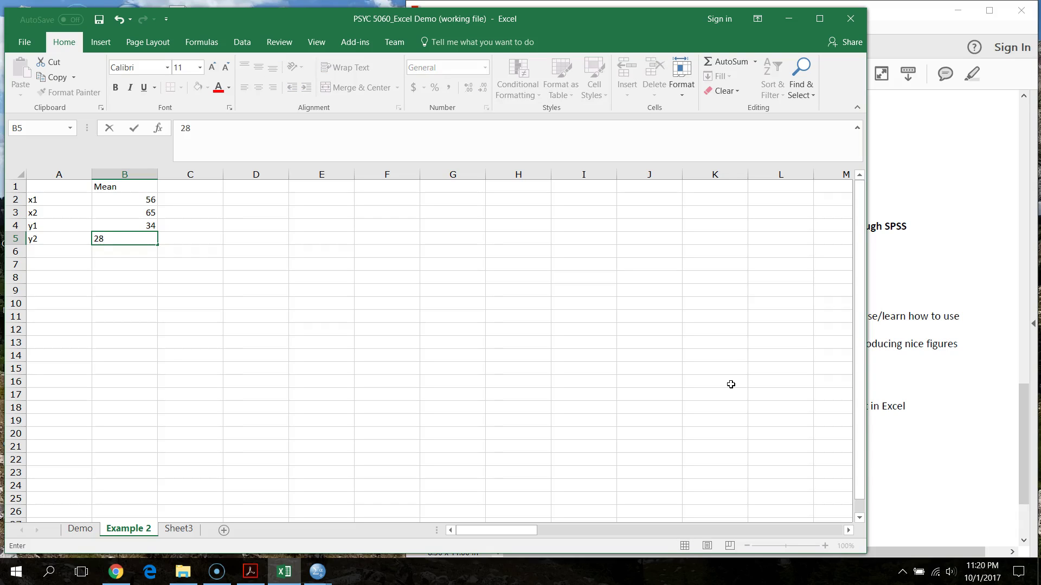
key(Return)
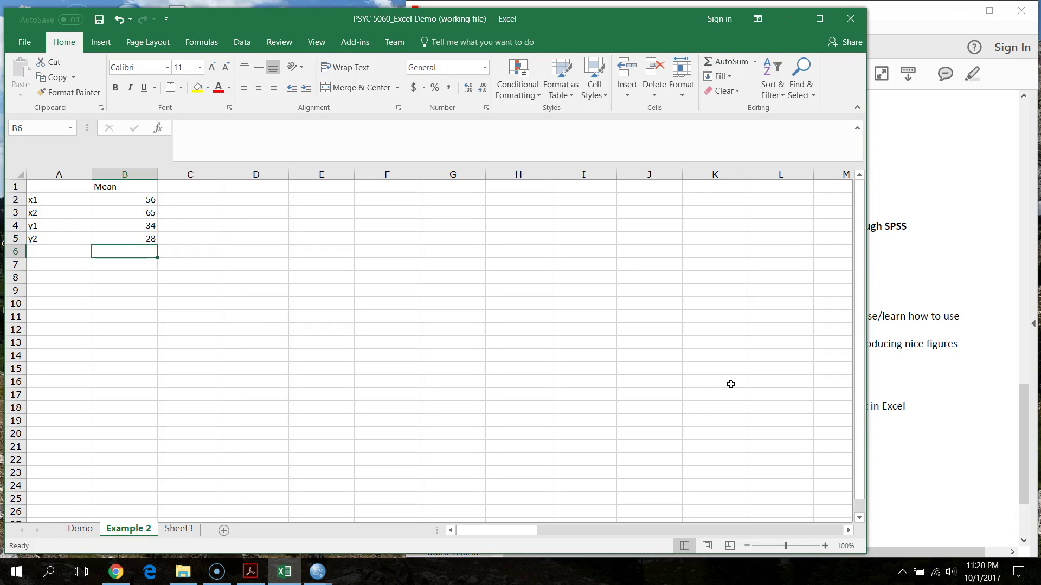
Insert a 2-D clustered column chart from the data in A1:B5.
drag(81, 190, 139, 241)
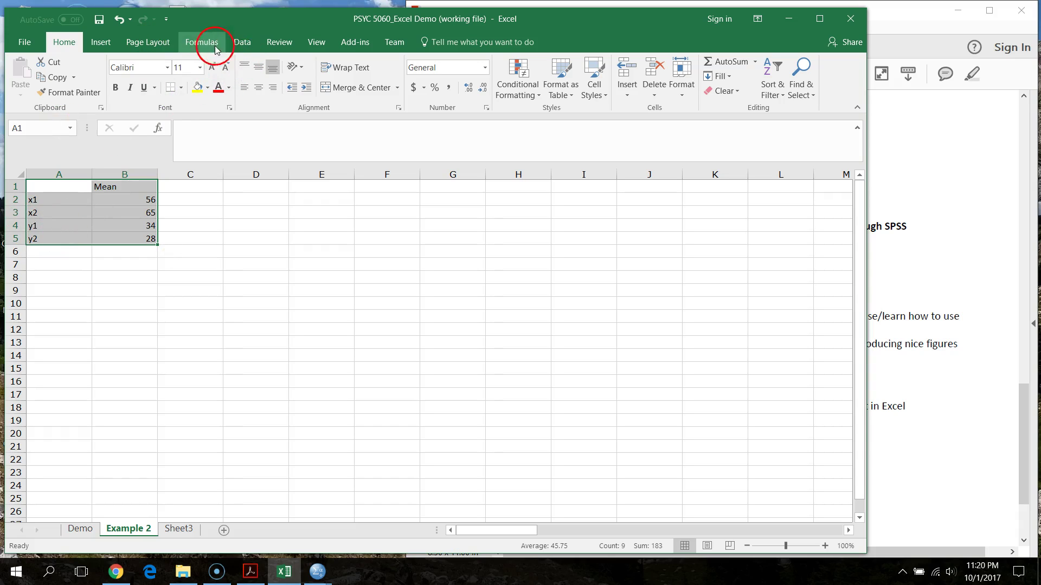
click(112, 48)
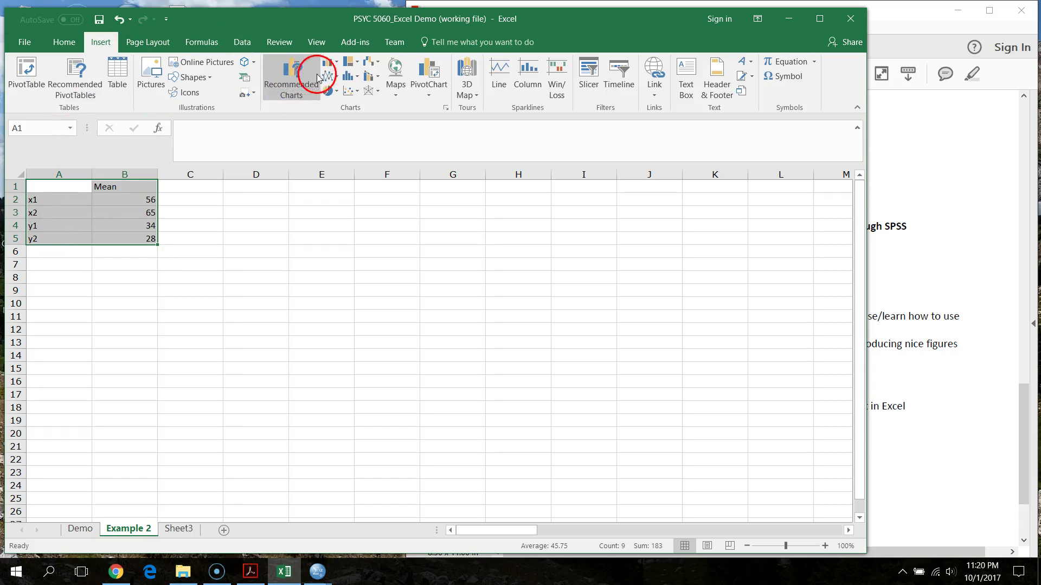
click(337, 77)
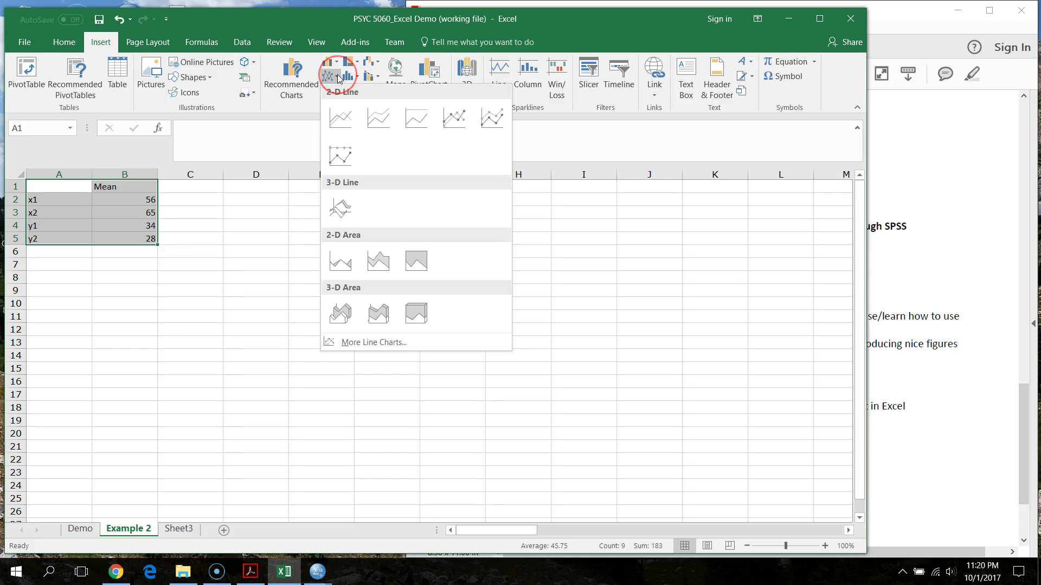
click(337, 77)
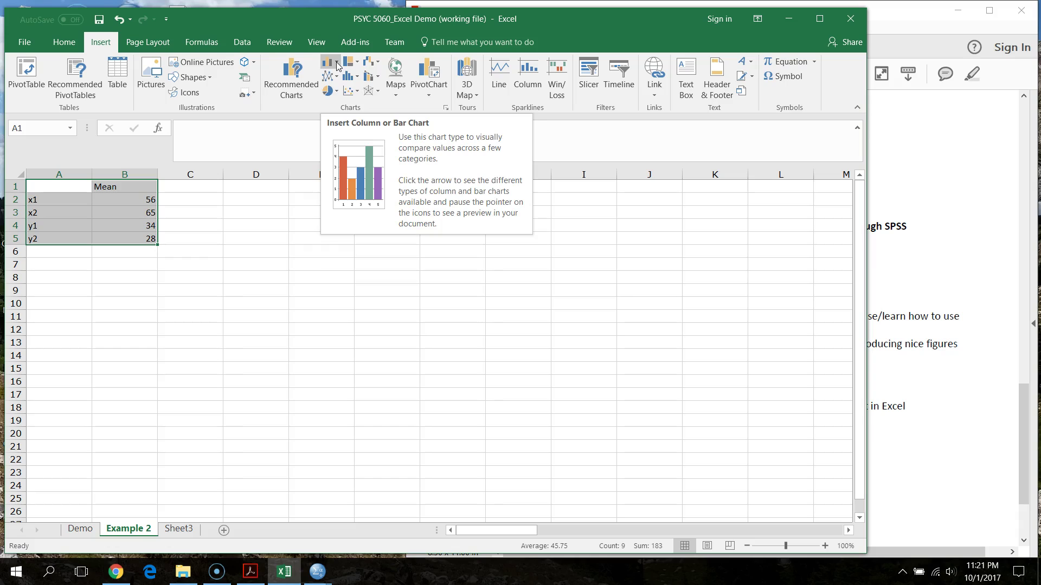
click(337, 66)
click(339, 102)
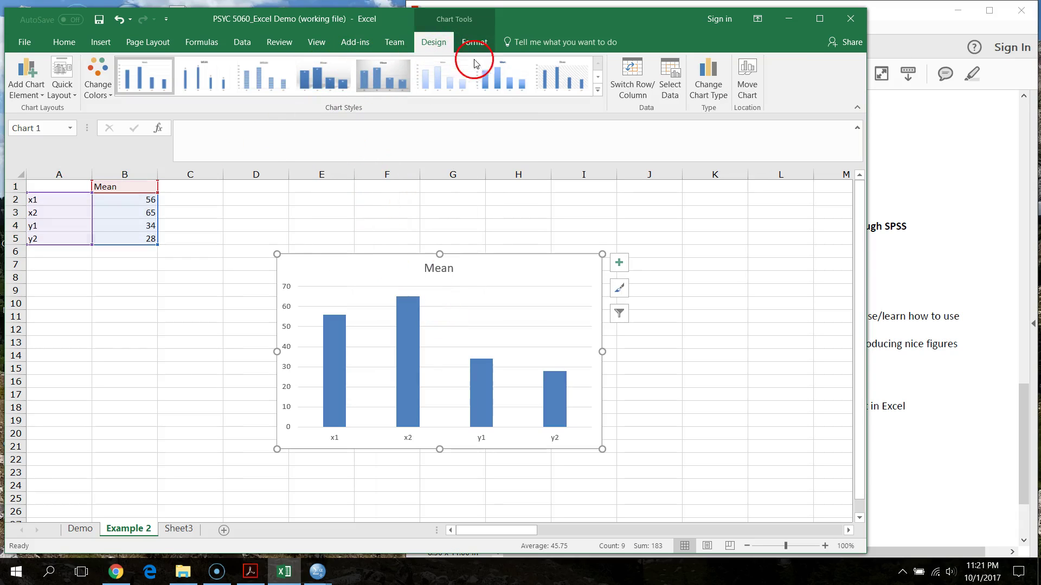
Delete the column chart of the Mean values from the sheet.
click(578, 268)
key(Delete)
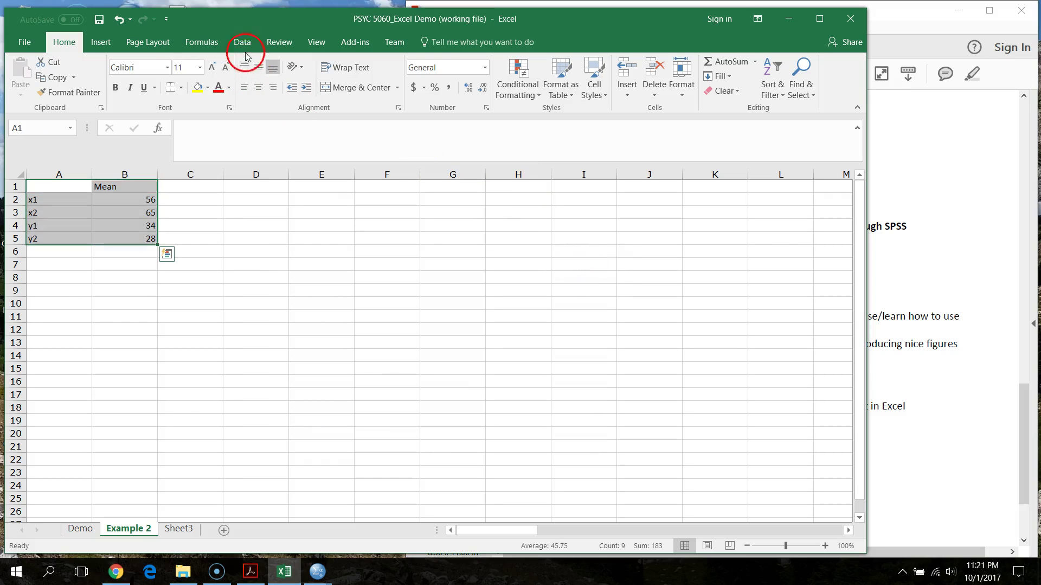
click(106, 42)
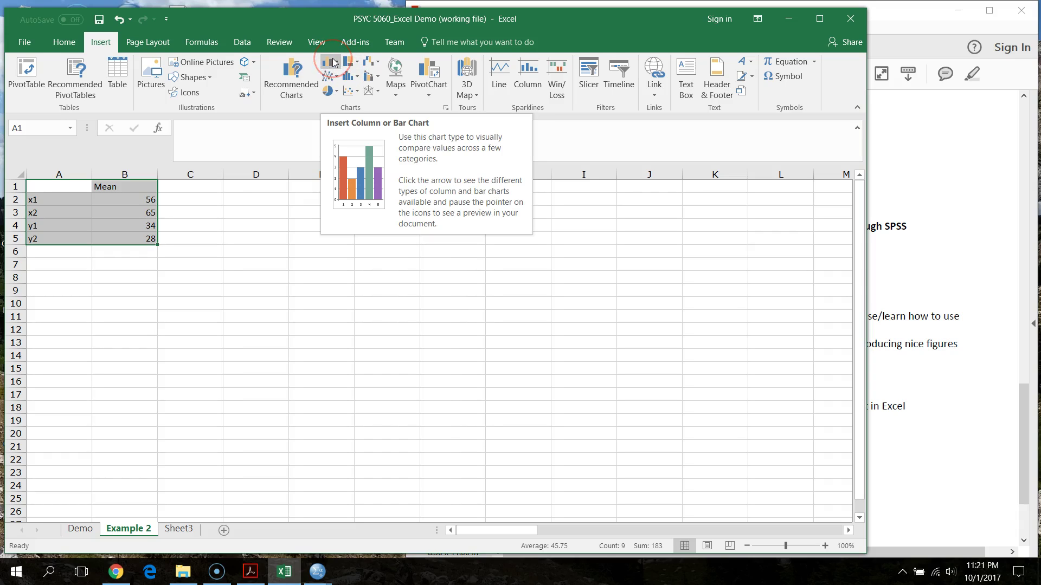
click(190, 275)
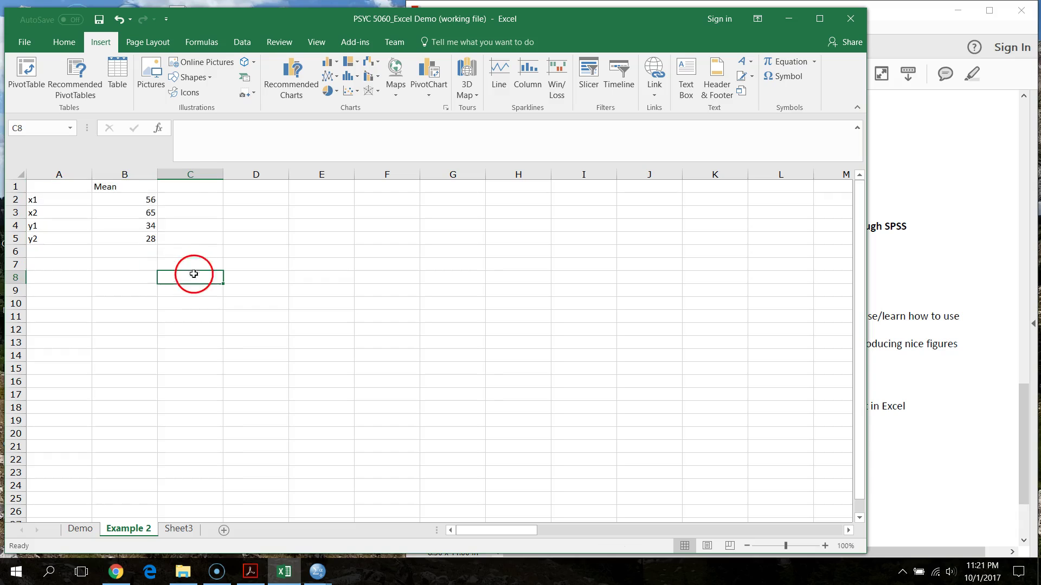
Relabel cells A2 and A3 as x and y, and clear the y1 and y2 rows in A4:B5.
drag(34, 203, 32, 238)
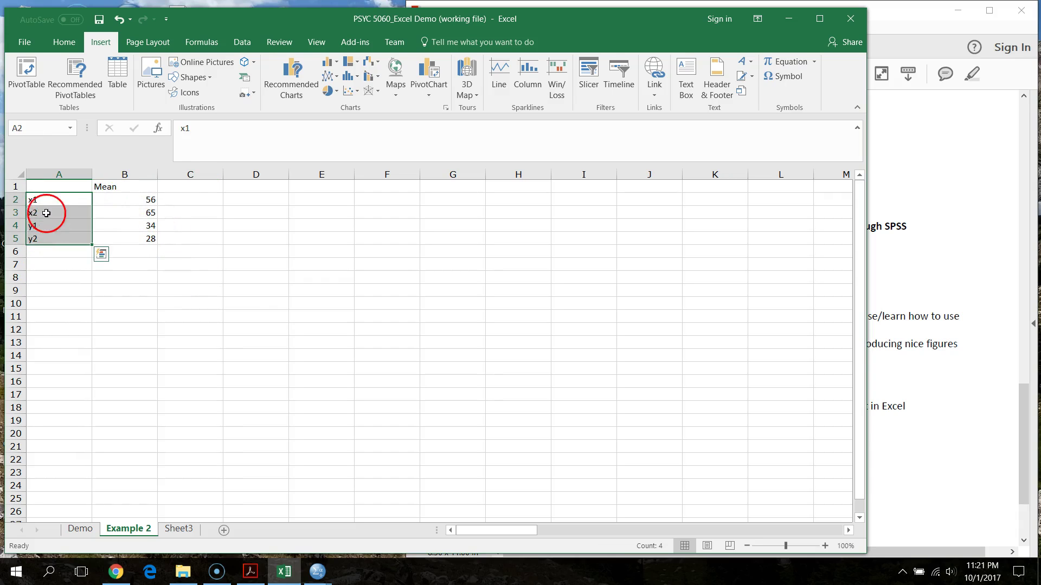
click(49, 201)
text(x2)
key(Return)
text(y)
key(Return)
key(Up)
key(Up)
text(x)
key(Return)
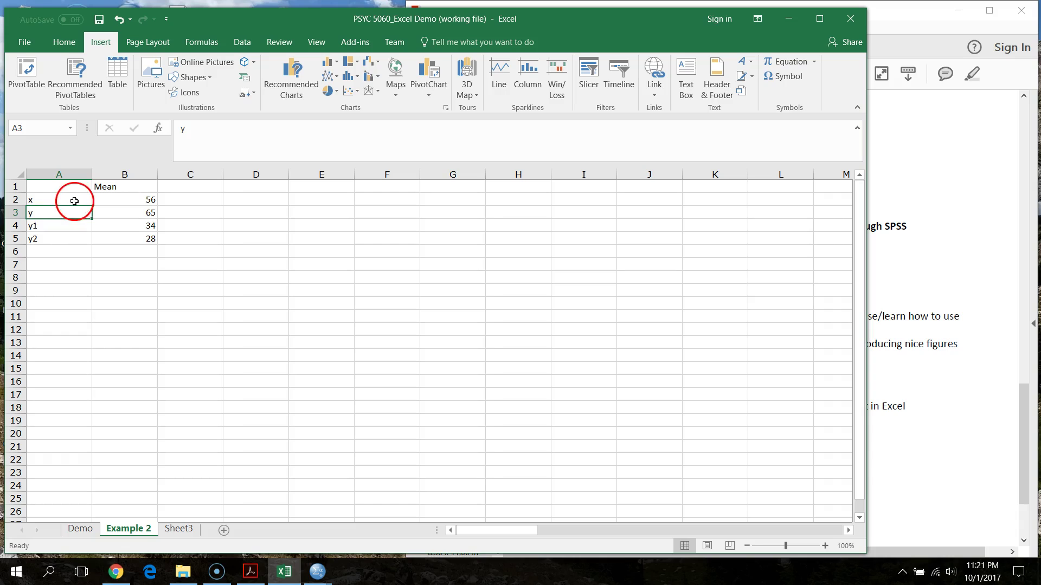
drag(38, 223, 159, 243)
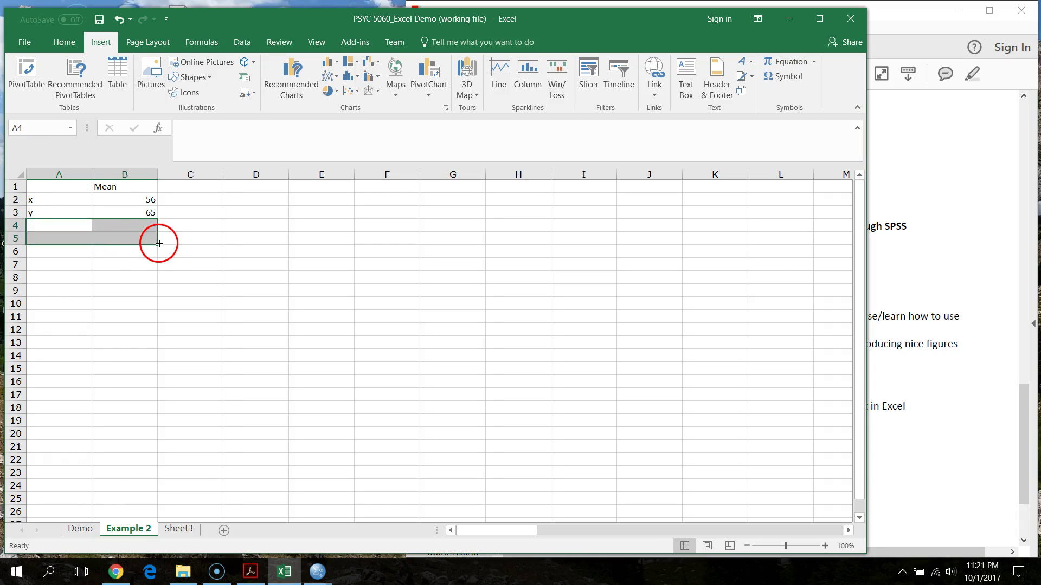
Enter the headings 1 and 2 in B1:C1 and the values 57 and 76 in cells C2:C3.
click(139, 185)
text(1)
key(Tab)
text(2)
key(Tab)
key(Return)
text(5)
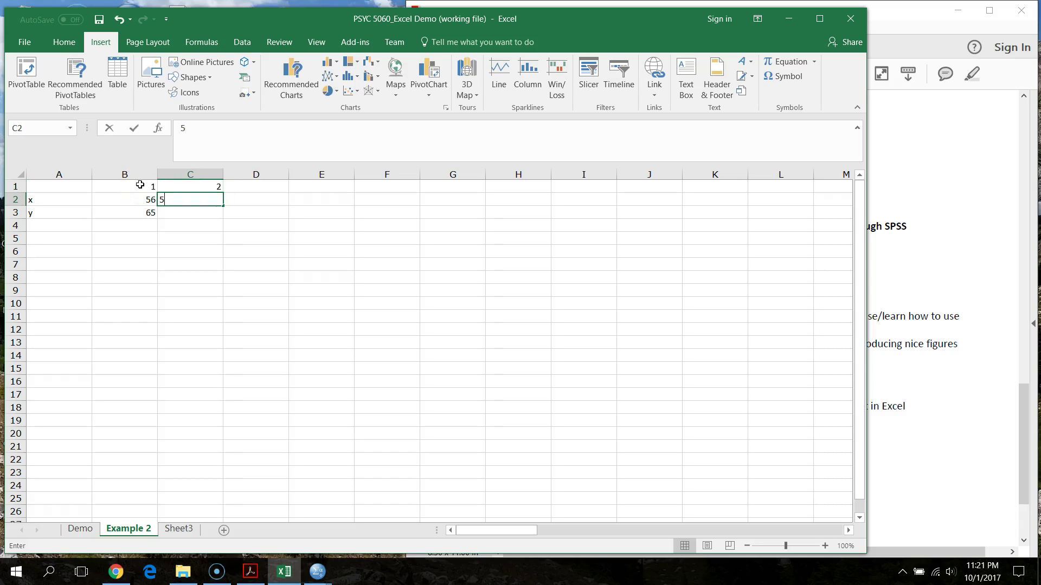
text(7)
key(Return)
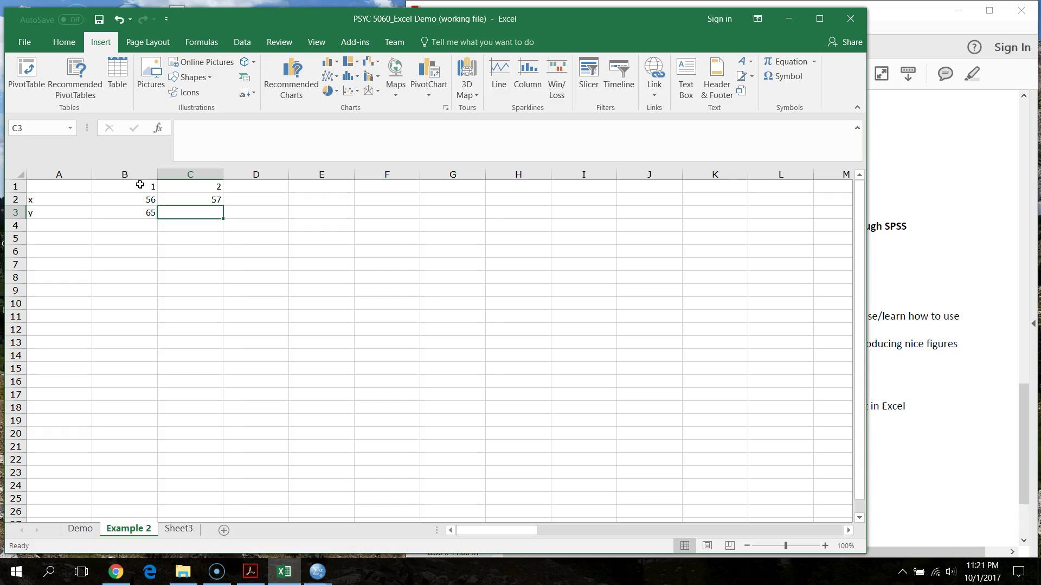
text(76)
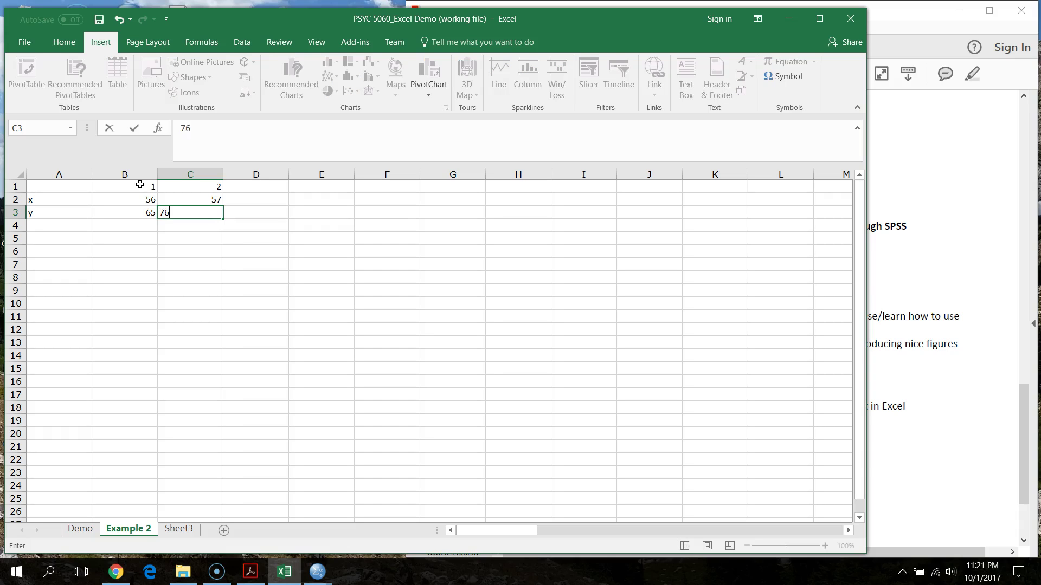
key(Tab)
Insert a 2-D clustered column chart from the grouped data in A1:C3.
drag(60, 189, 193, 214)
click(341, 67)
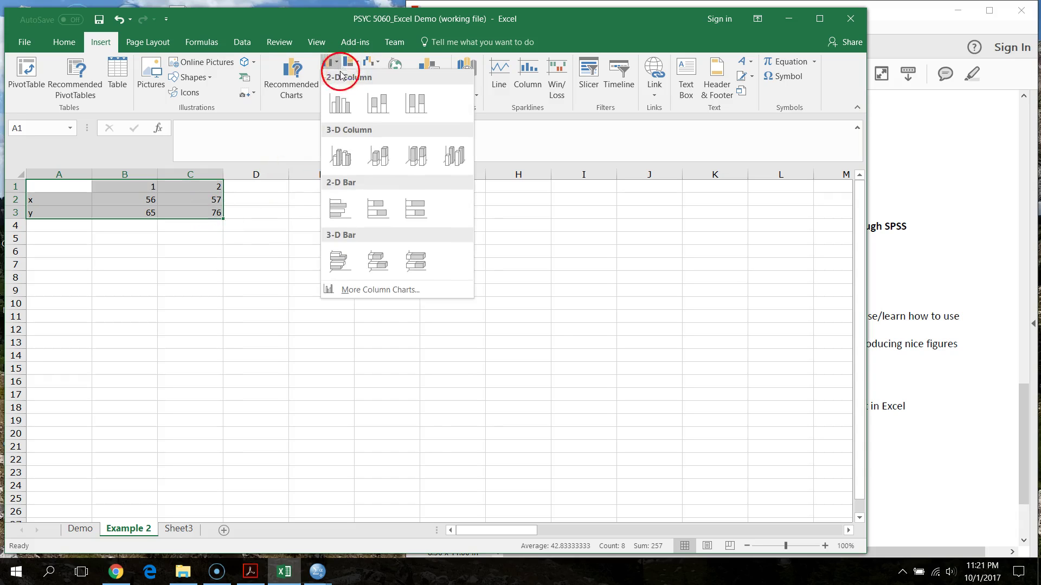
click(344, 105)
click(715, 394)
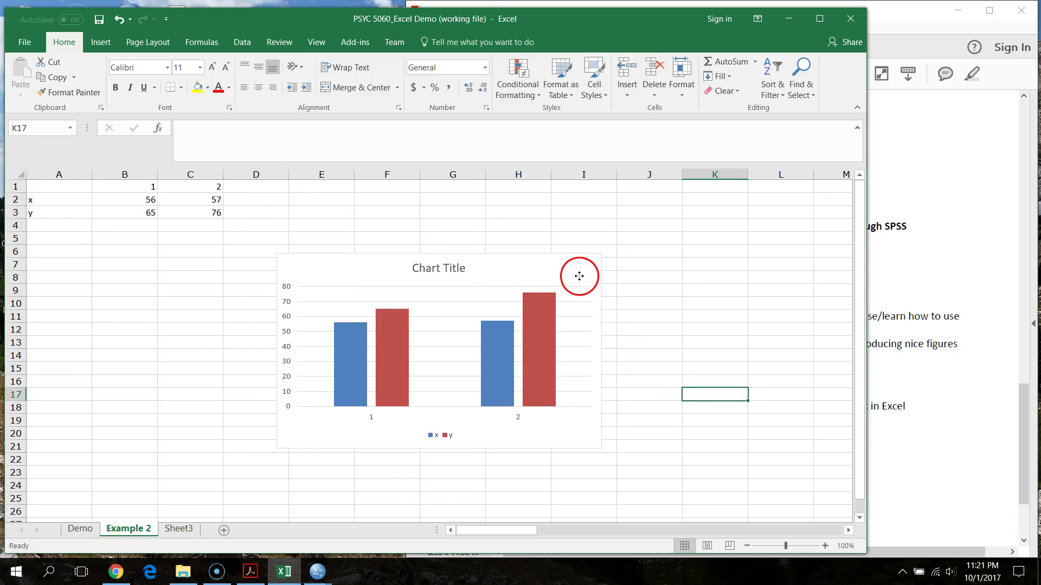
Reposition the clustered column chart beneath the data, spanning about columns C to G and rows 6 to 20.
drag(583, 275, 485, 271)
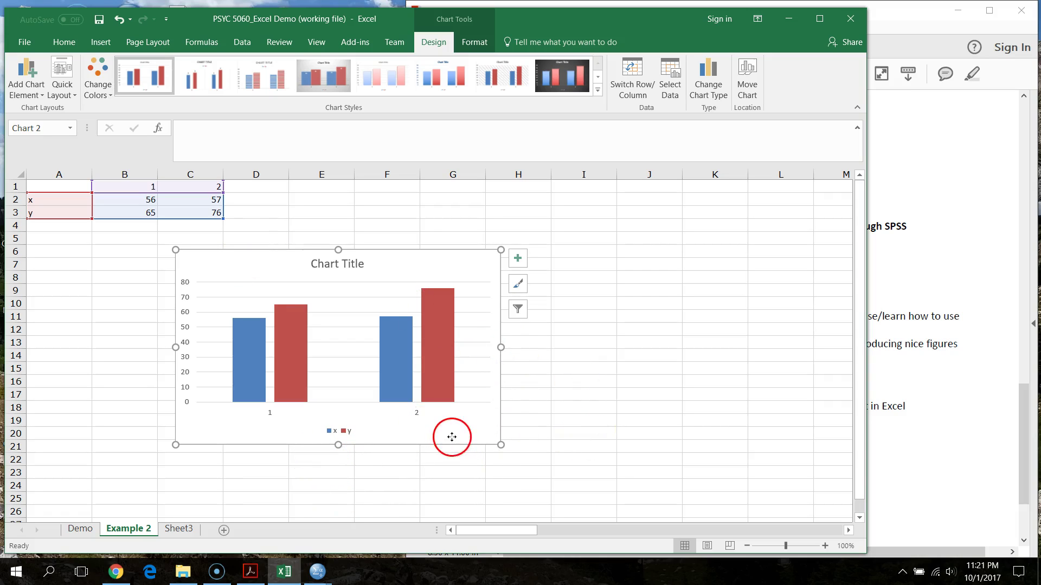
drag(451, 434, 465, 426)
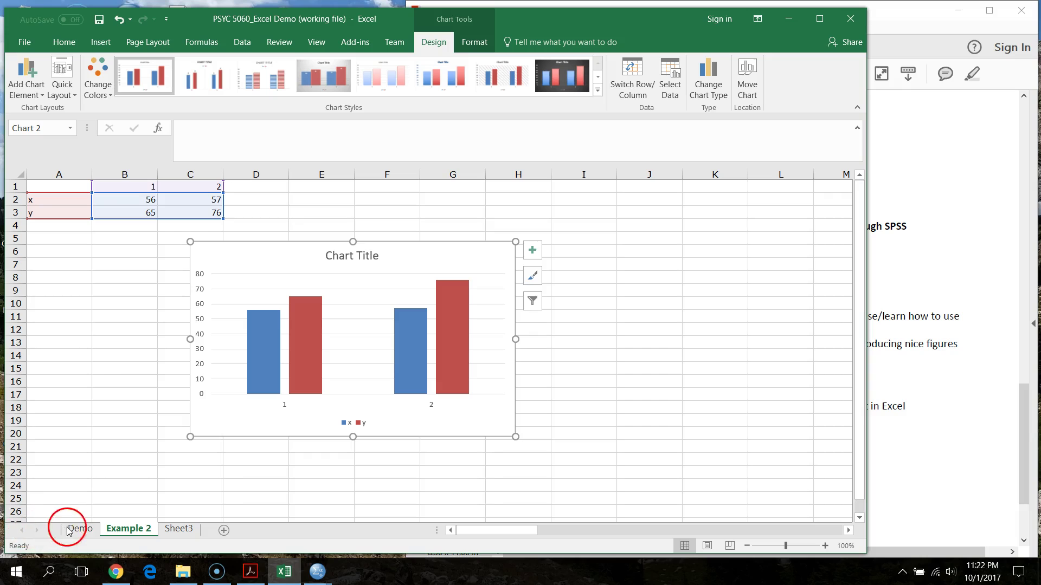
Check the notes on setting up tables in the Excel Demo PDF, and return to the Excel workbook.
click(96, 536)
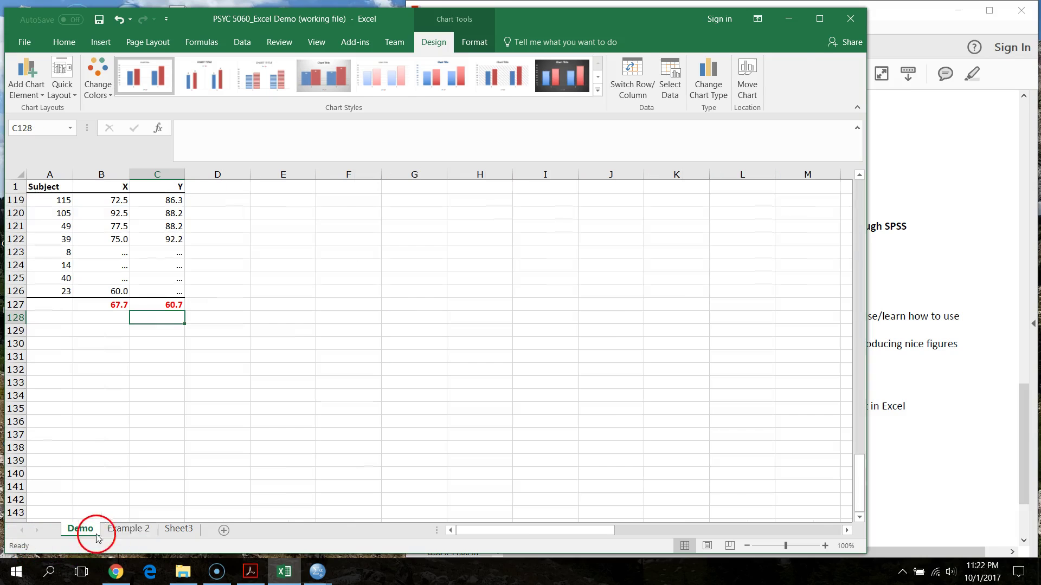
click(956, 447)
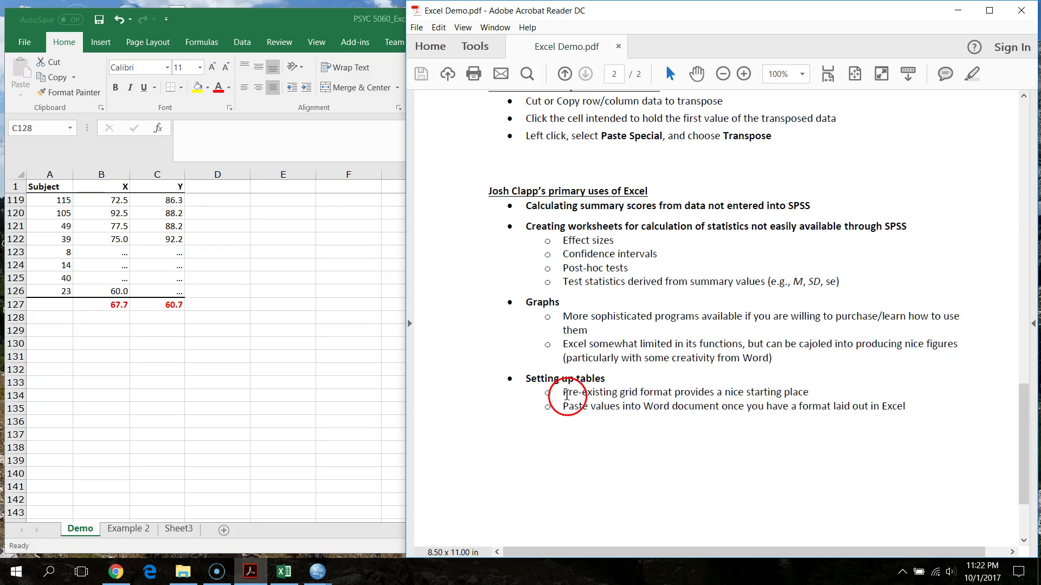
click(187, 538)
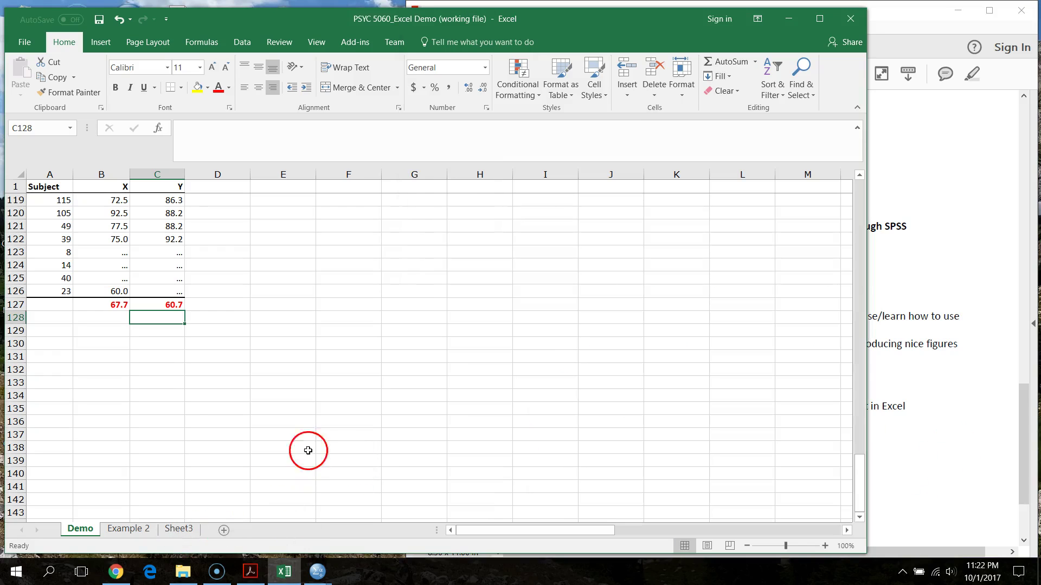
On Sheet3, enter the row labels Sex, Age, Gender and Education in cells A2:A5.
click(181, 530)
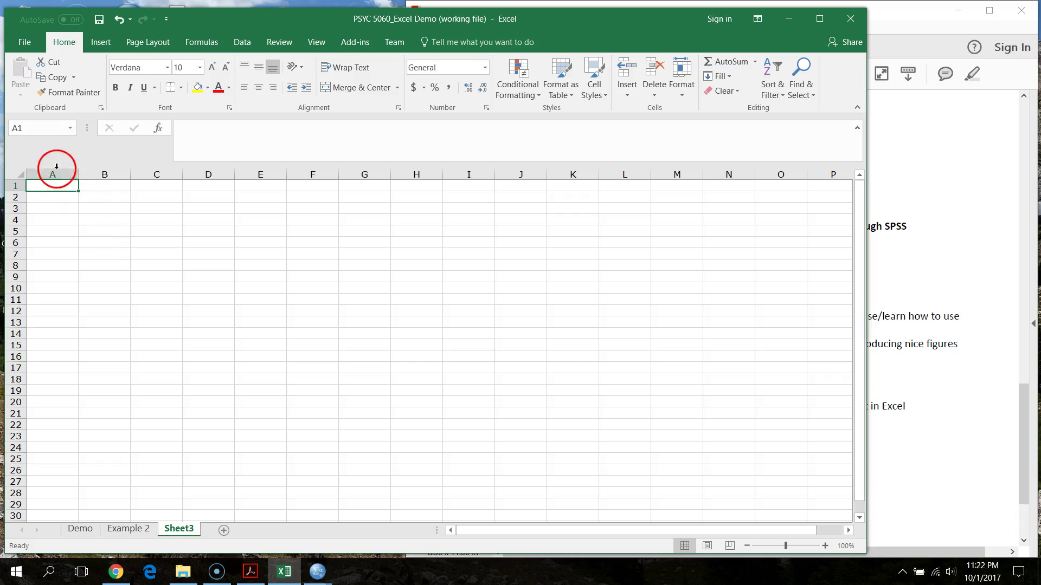
click(53, 197)
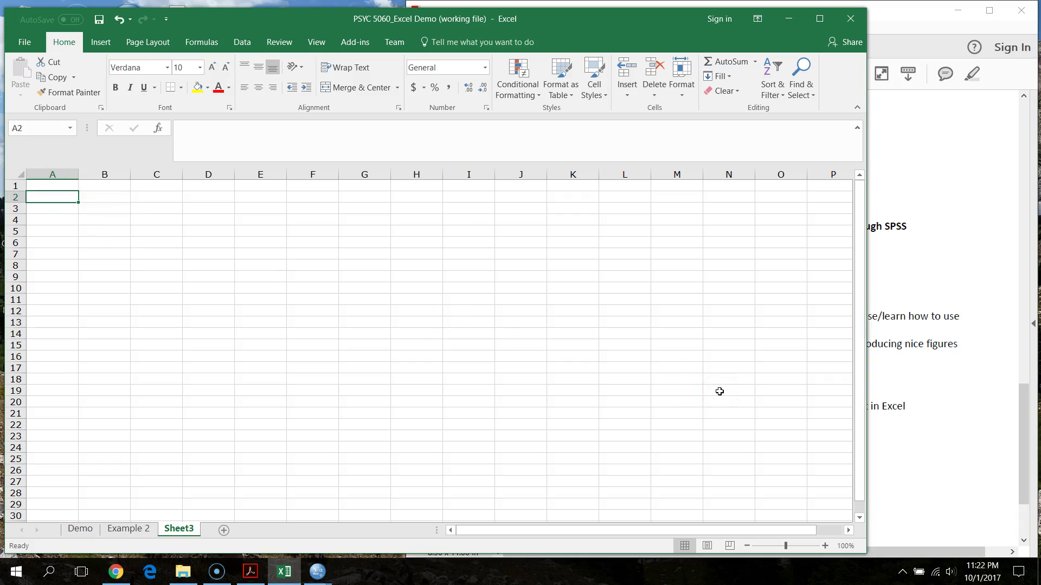
text(Sex)
key(Return)
text(Age)
key(Return)
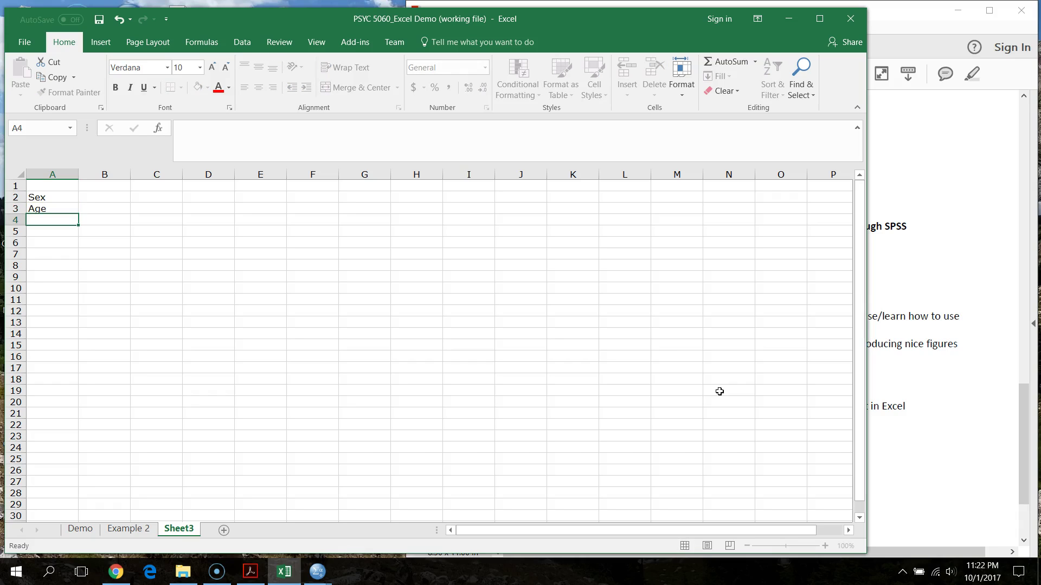
text(Gender)
key(Return)
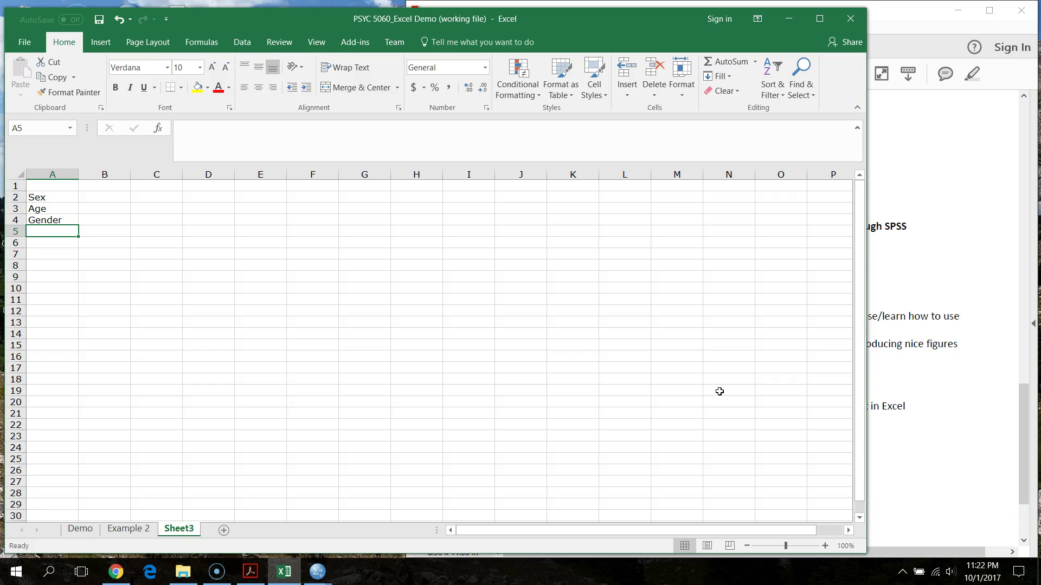
text(SCor)
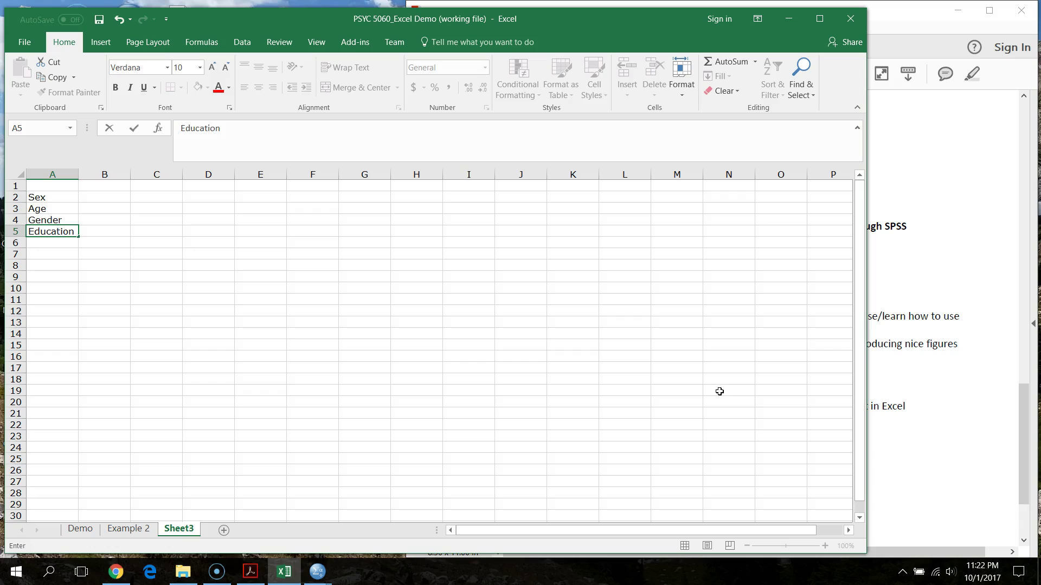
drag(95, 243, 107, 259)
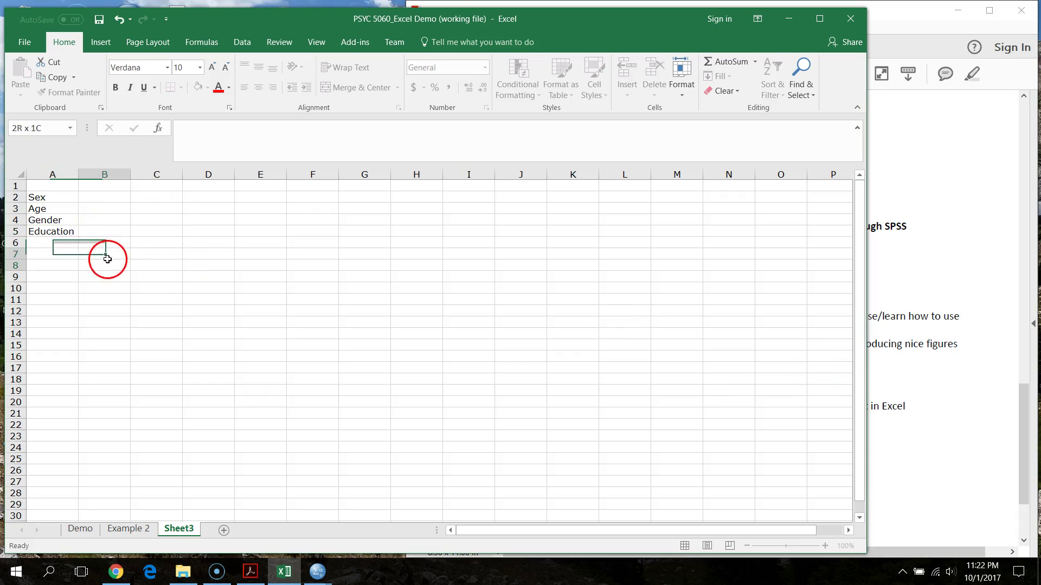
Widen column A, and enter 56% for Sex in B2 and 18.7 for Age in B3.
drag(78, 174, 97, 174)
click(124, 198)
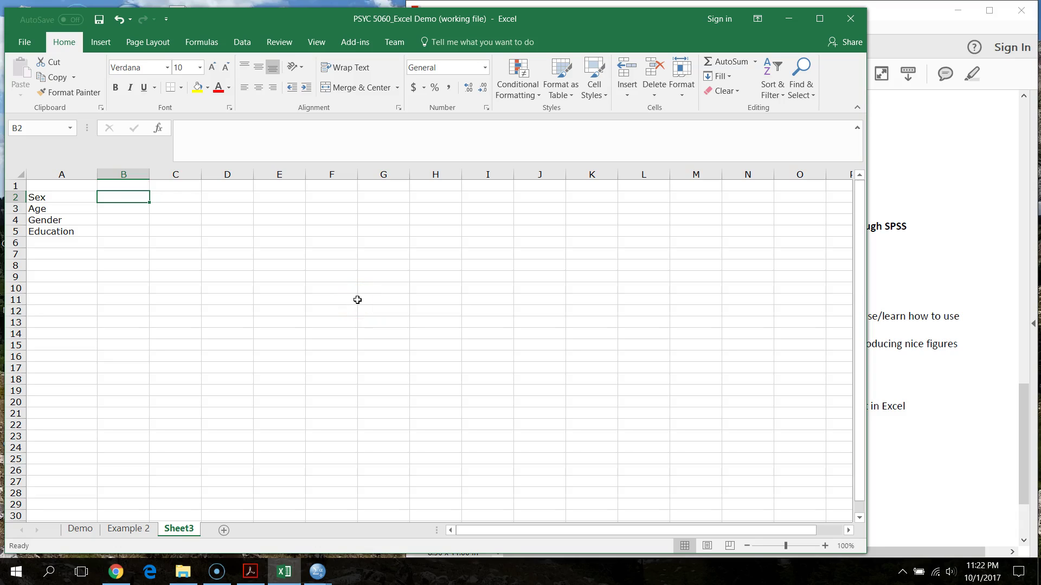
text(56)
key(Return)
text(56)
key(Return)
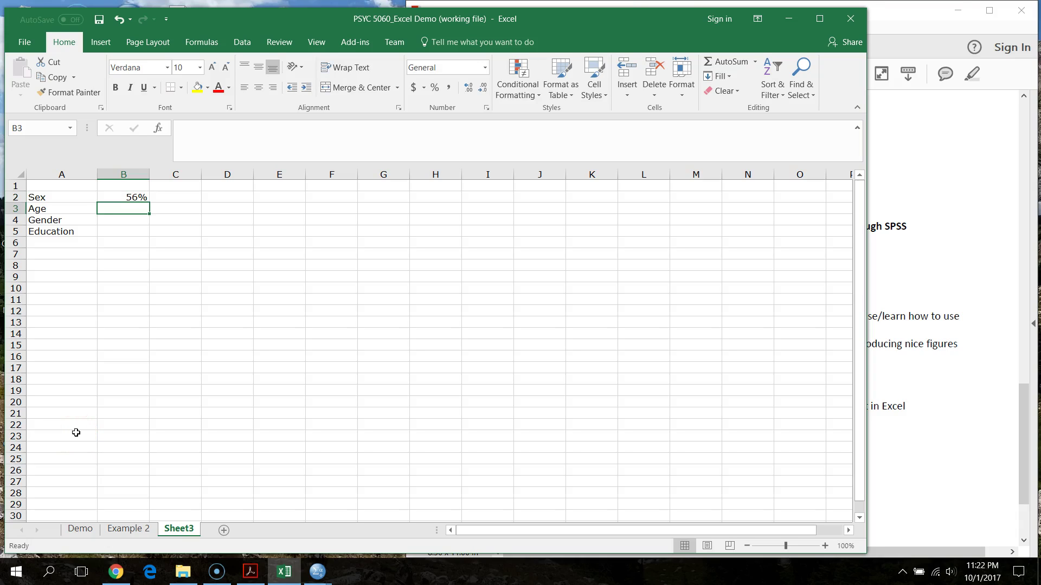
text(18.7)
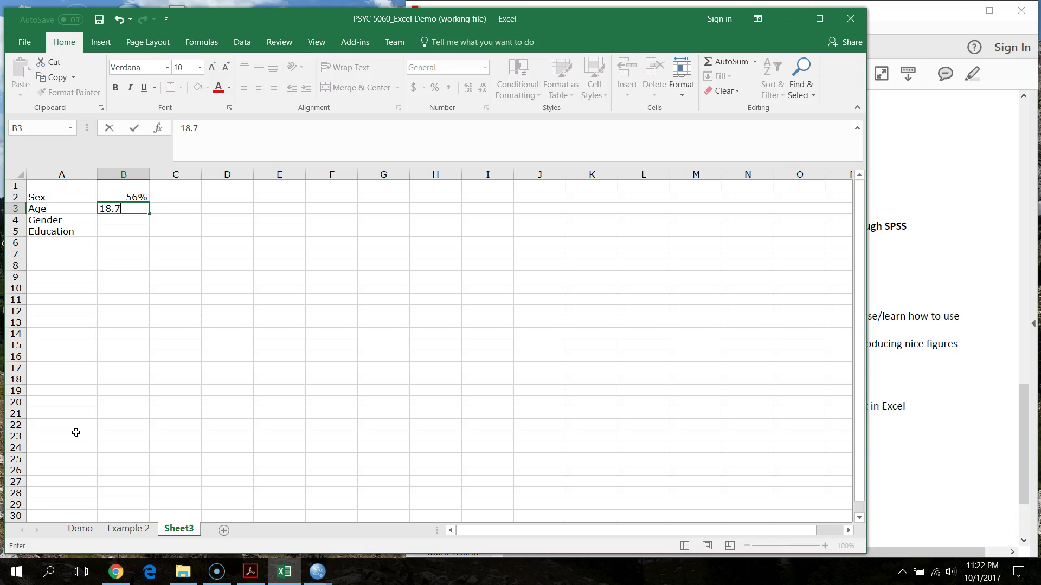
key(Return)
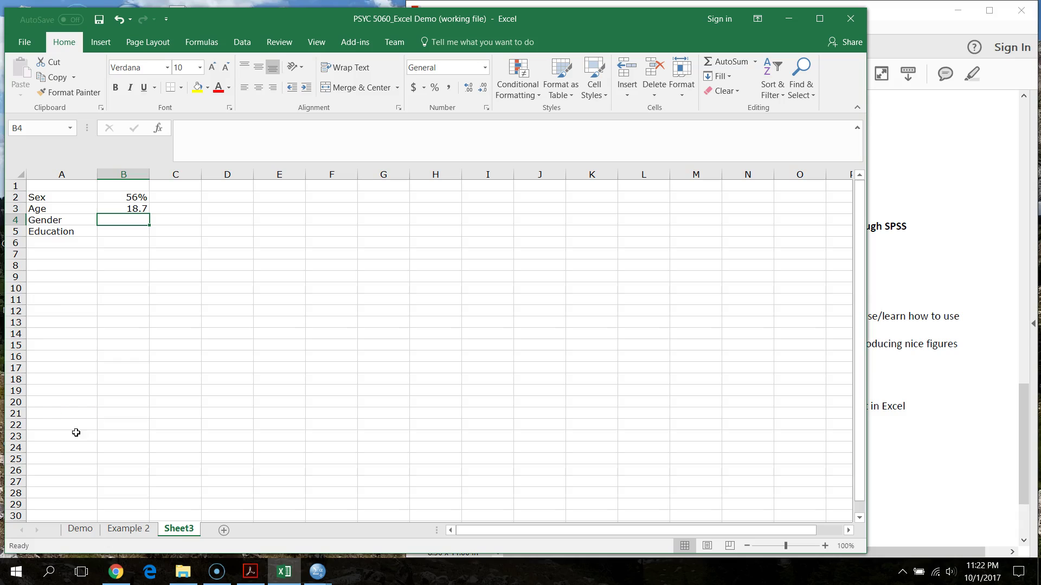
Delete the entire Gender row from Sheet3.
click(19, 220)
right_click(20, 222)
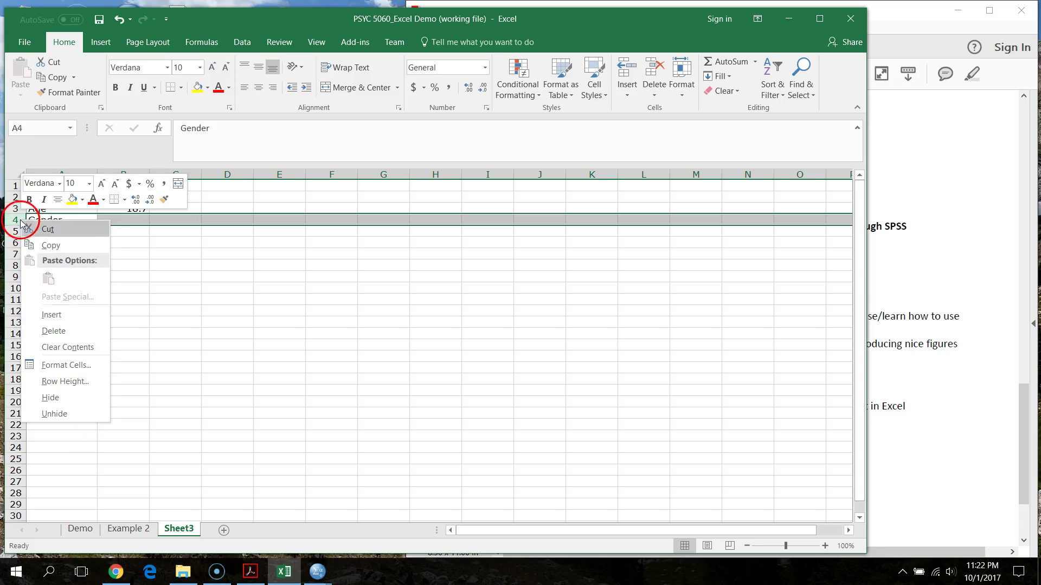
click(73, 331)
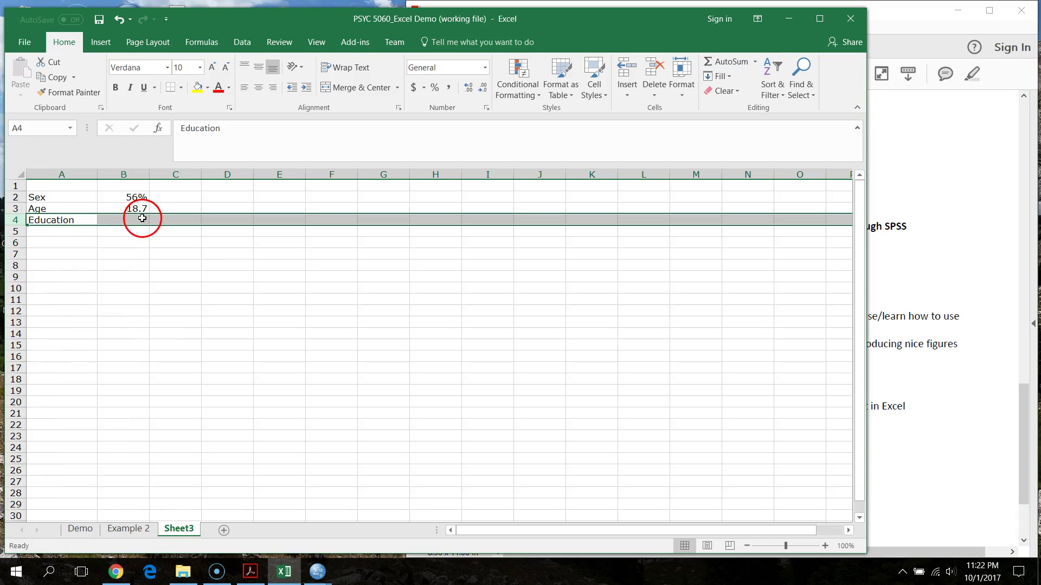
Enter 12.5 as the Education value in cell B4.
click(142, 218)
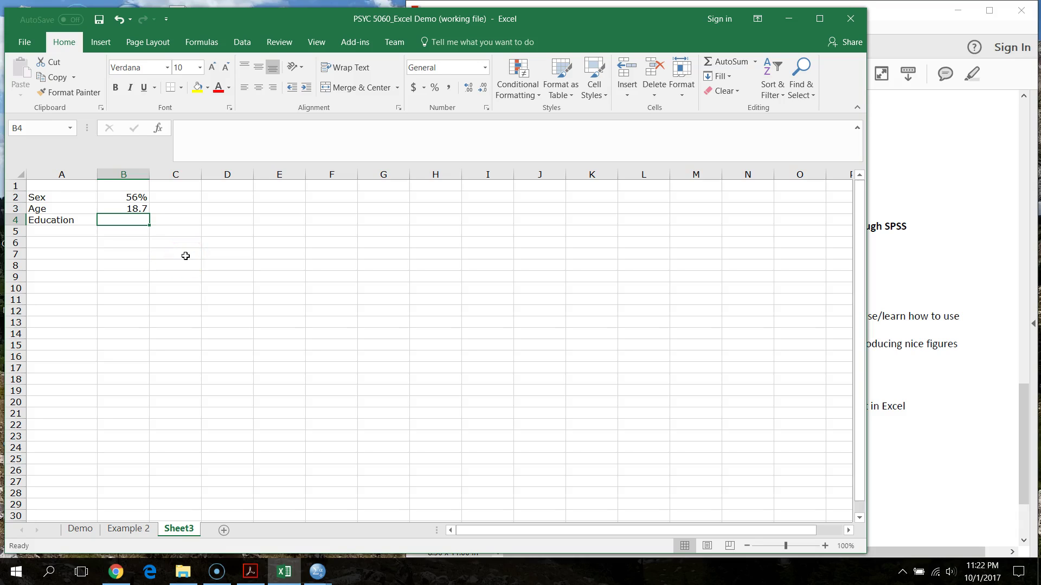
text(12.5)
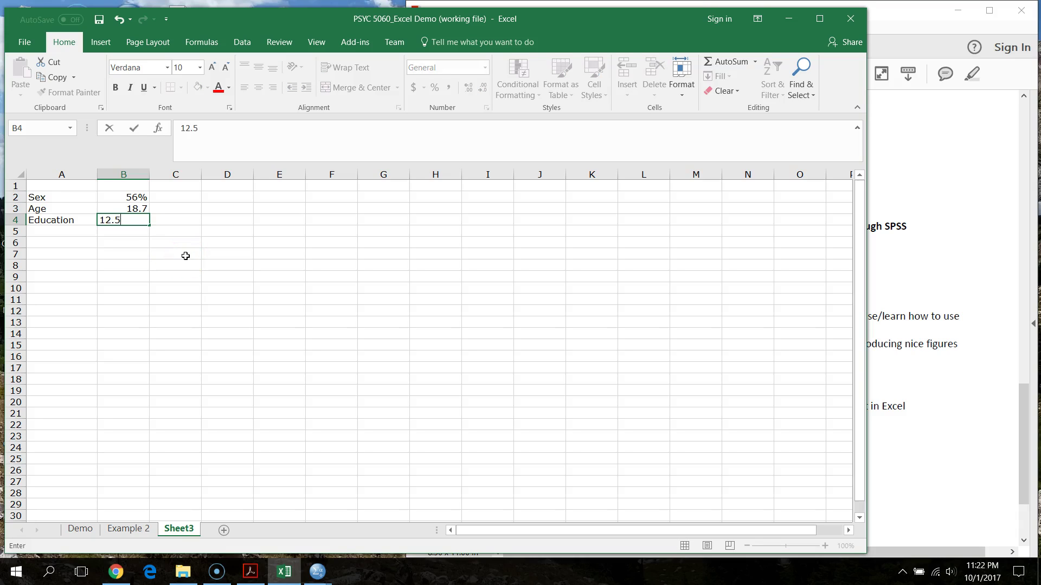
key(Return)
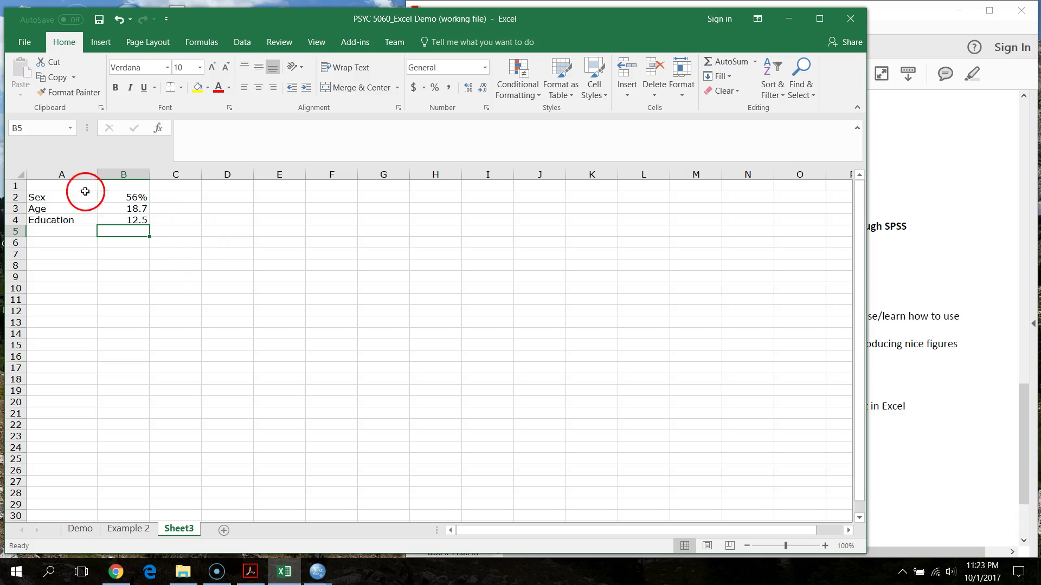
Copy the table in A2:B4 into a new blank Word document beneath the heading Table 1.
drag(63, 195, 141, 220)
key(ctrl+c)
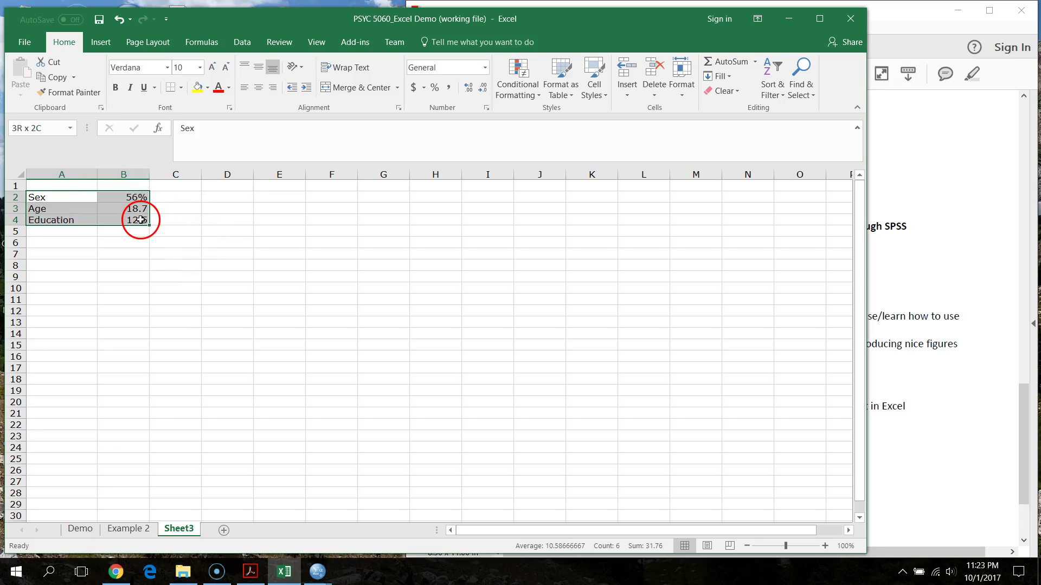
click(17, 572)
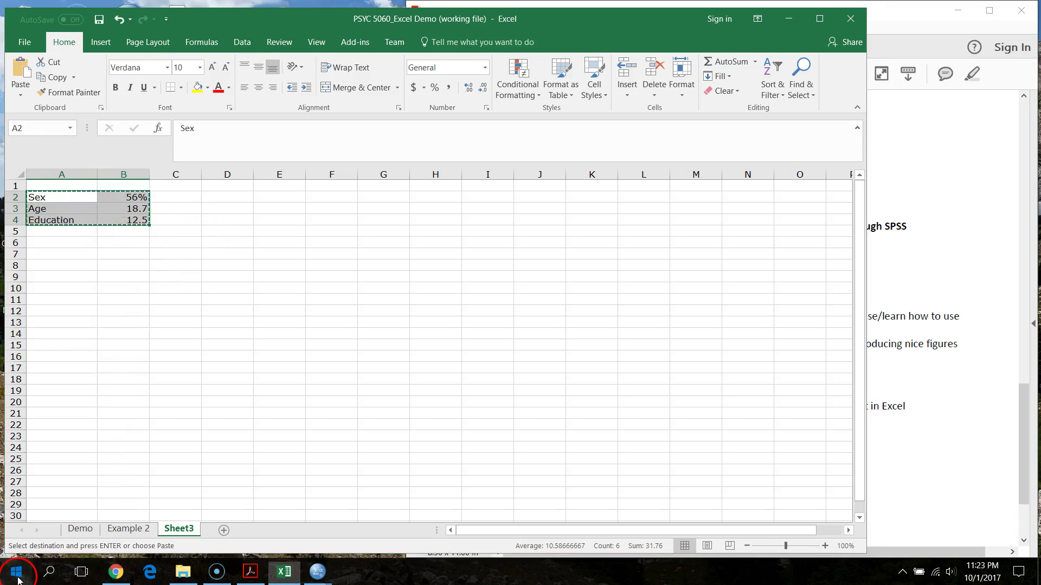
click(245, 420)
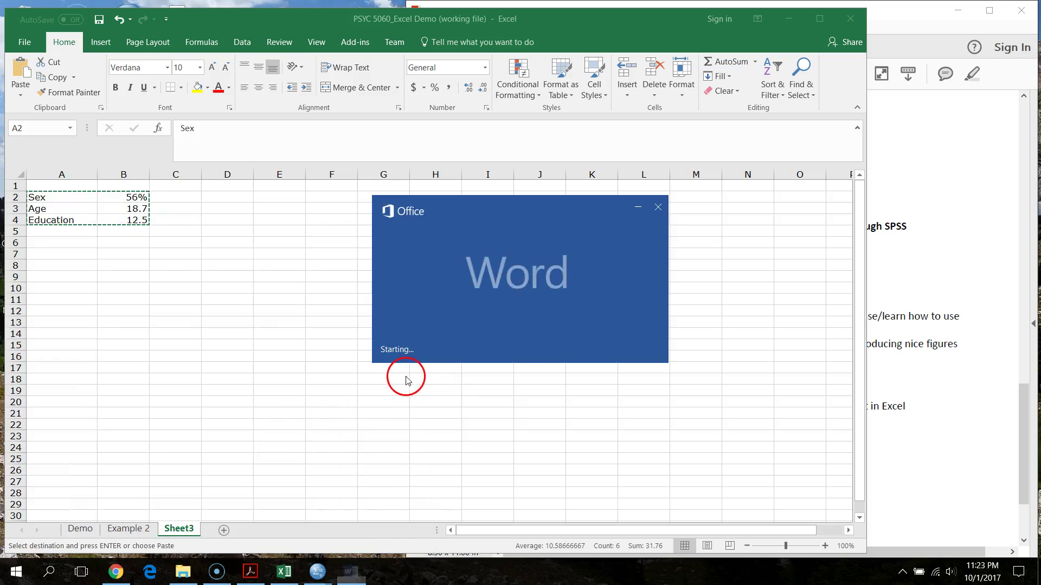
click(400, 162)
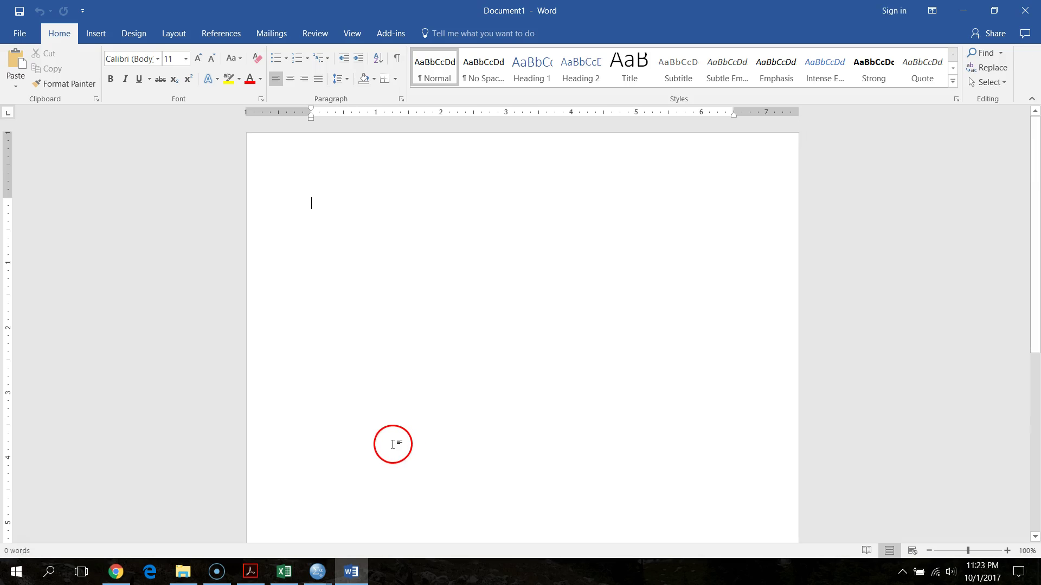
text(Table 1)
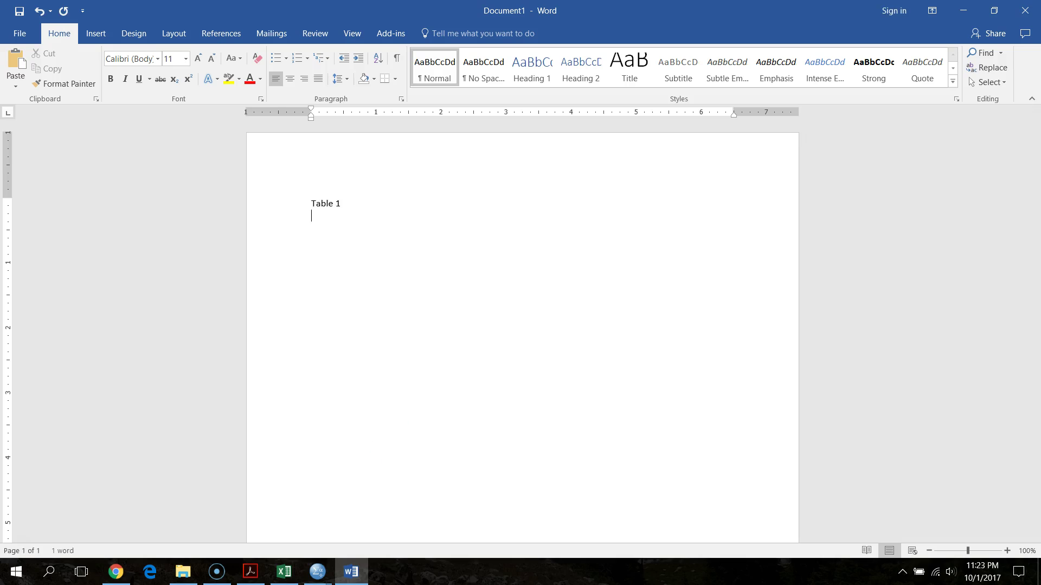
key(ctrl+v)
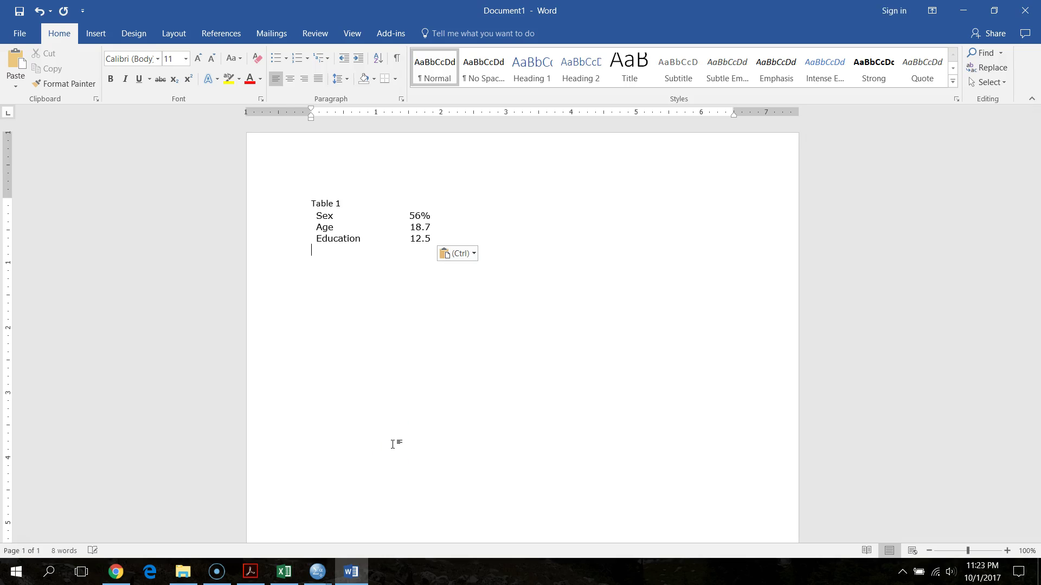
Apply 1 ½ pt top and bottom borders to the whole pasted table in the Word document.
click(331, 227)
drag(323, 216, 408, 234)
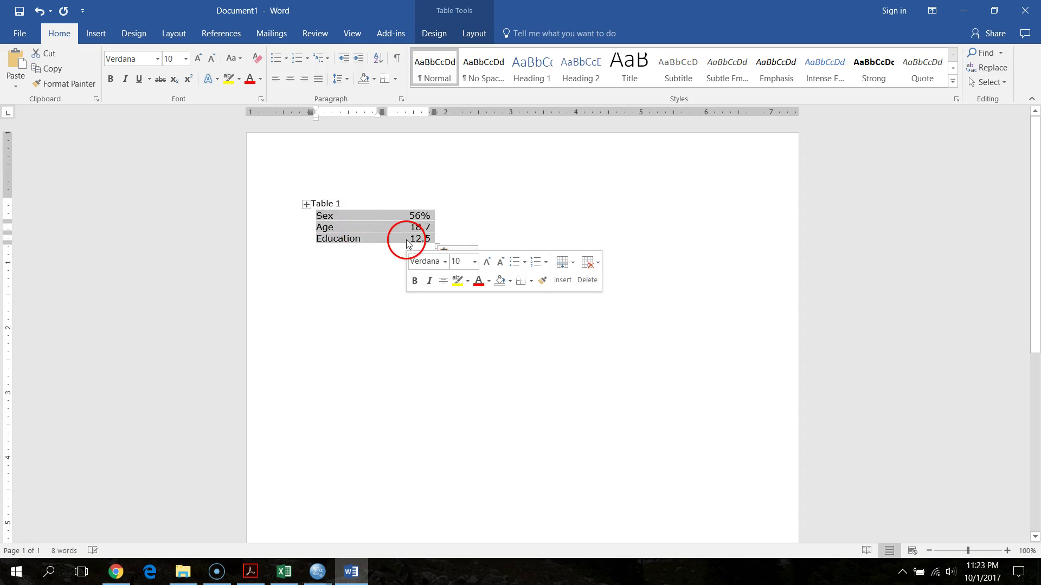
right_click(408, 239)
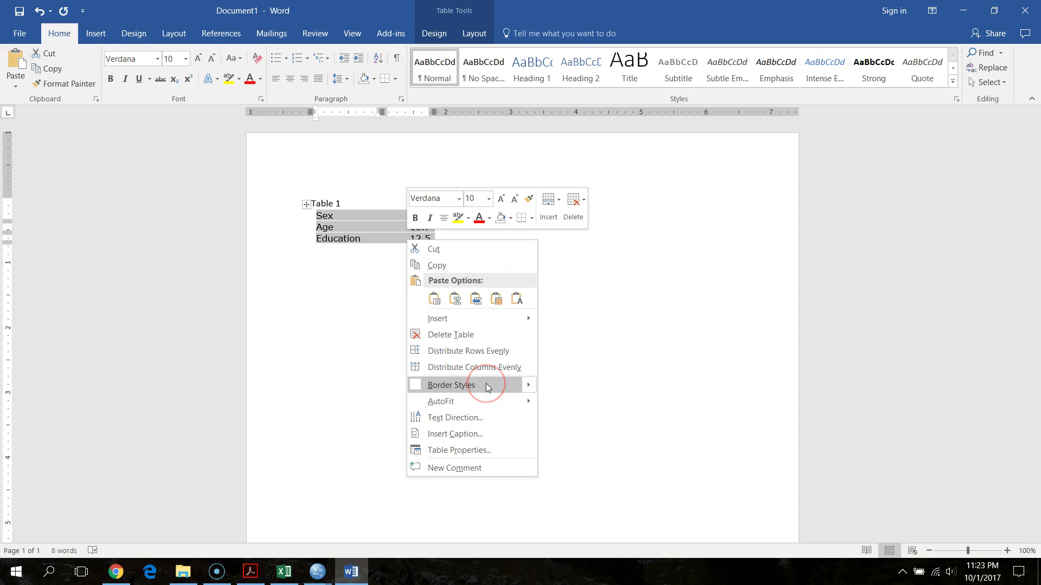
click(530, 218)
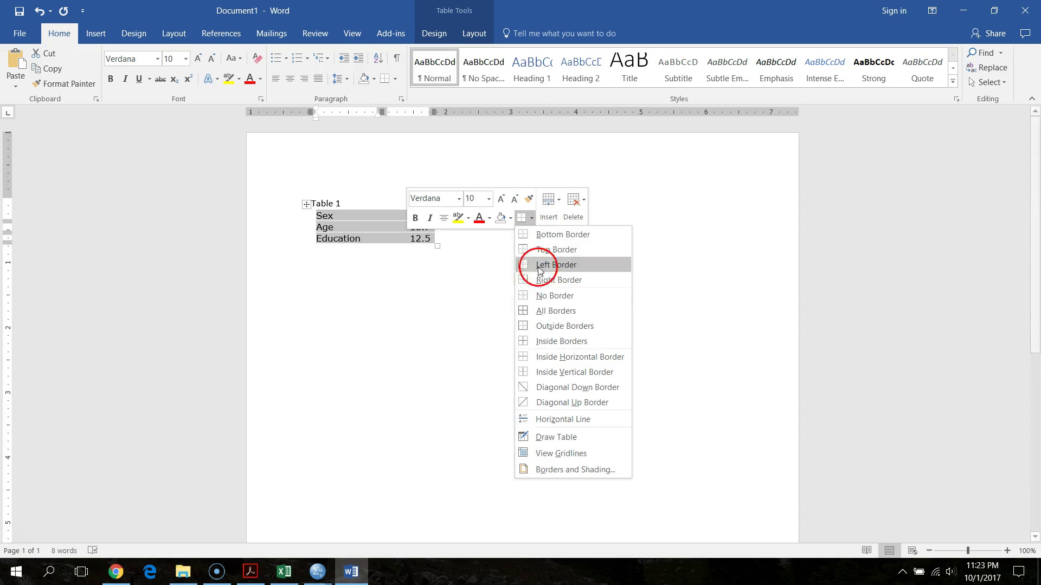
click(563, 470)
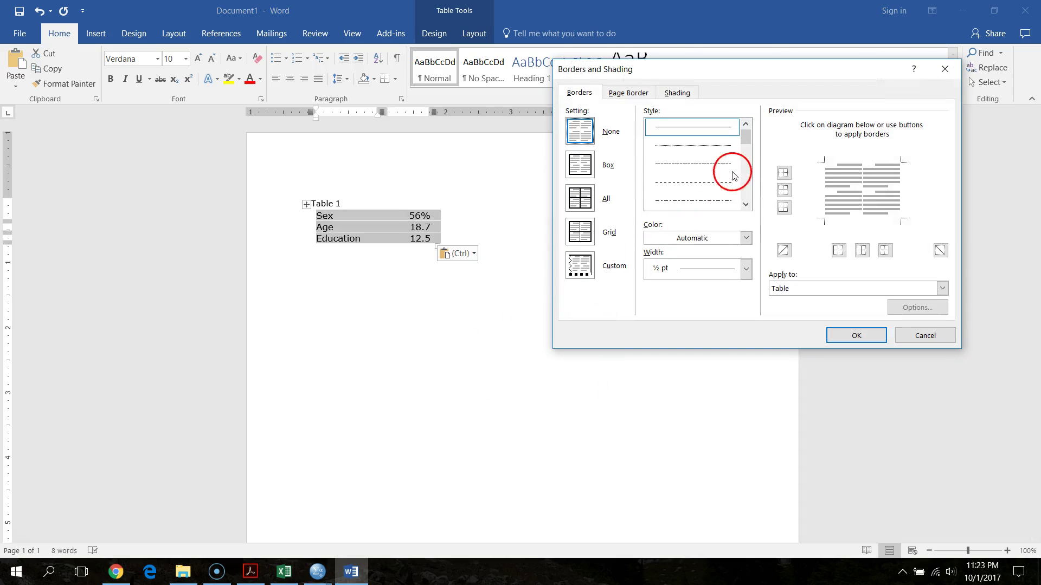
click(745, 270)
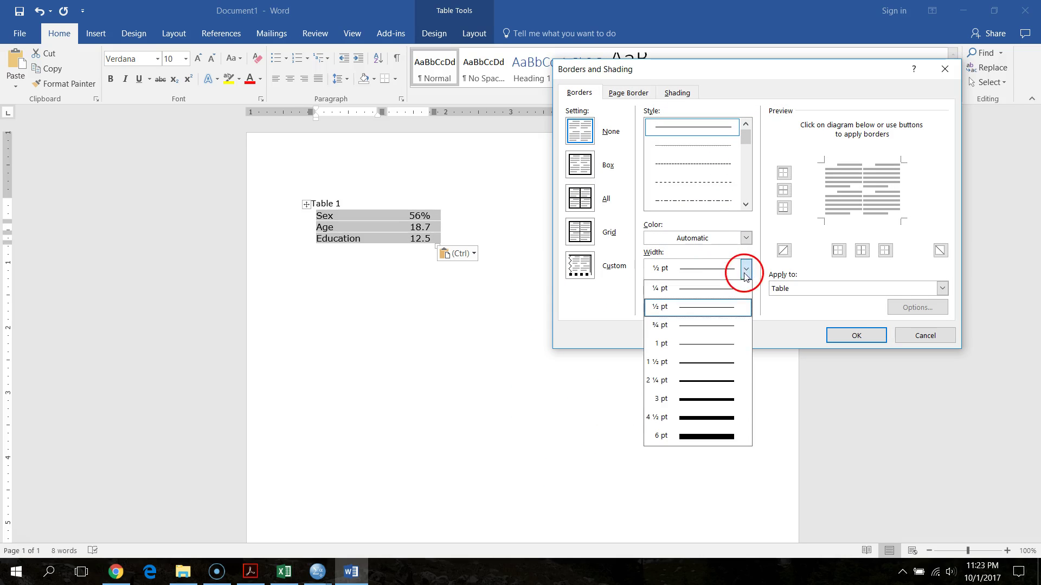
click(708, 362)
click(864, 163)
click(862, 219)
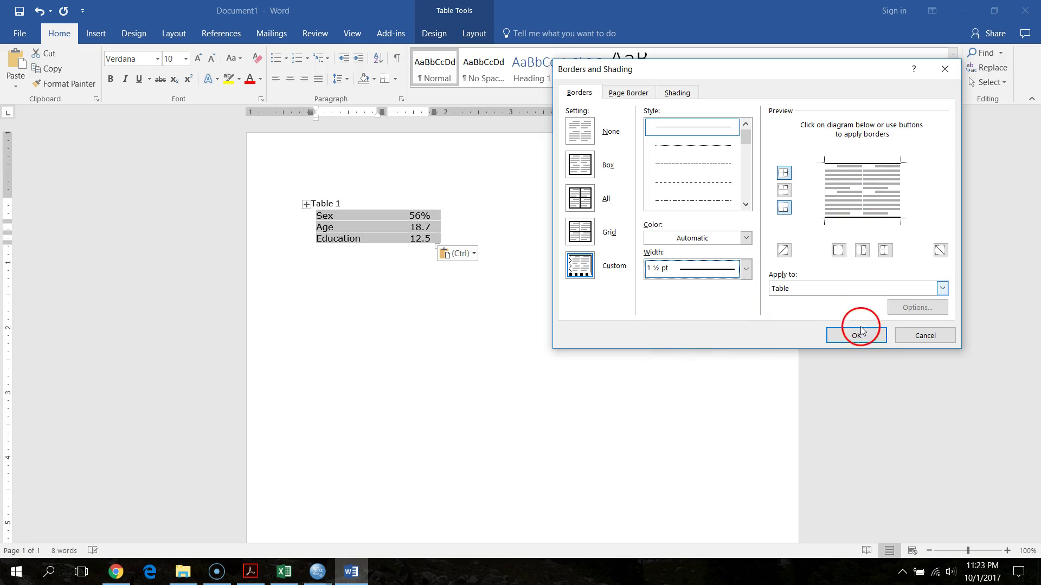
click(856, 336)
click(421, 390)
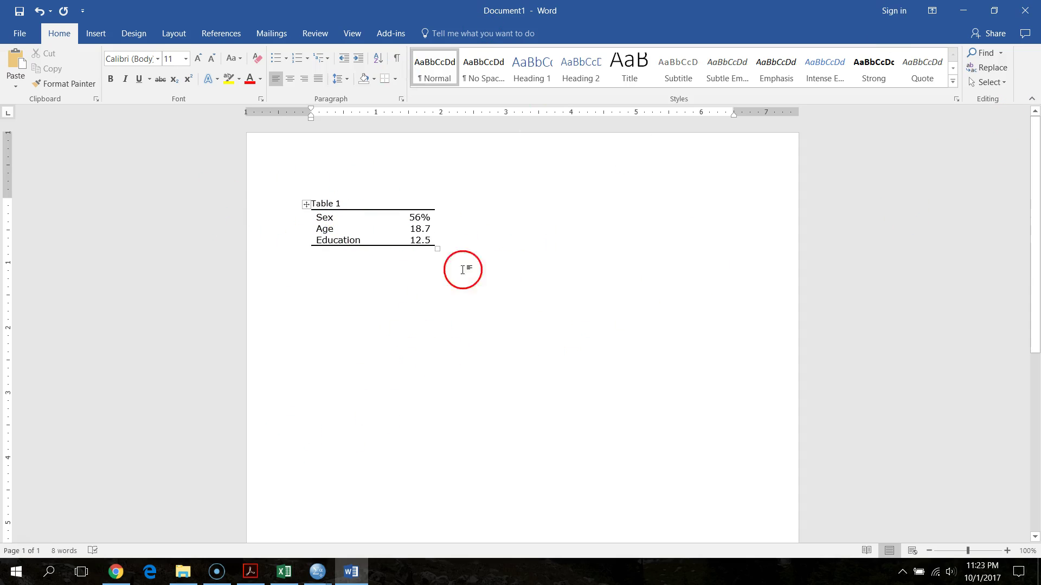
Minimize the Word and Excel windows to return to the Excel Demo PDF notes.
click(962, 10)
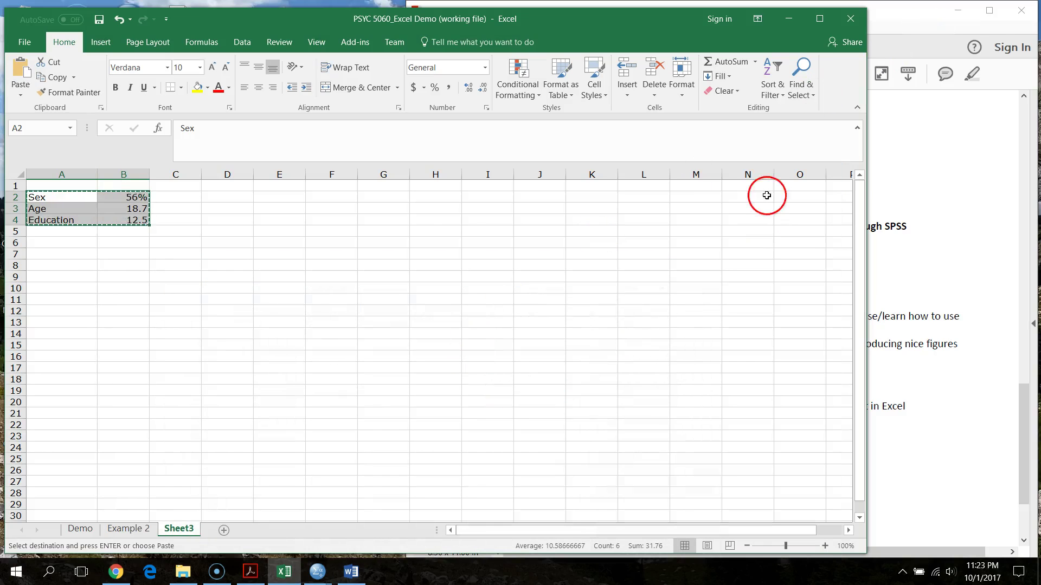
click(790, 18)
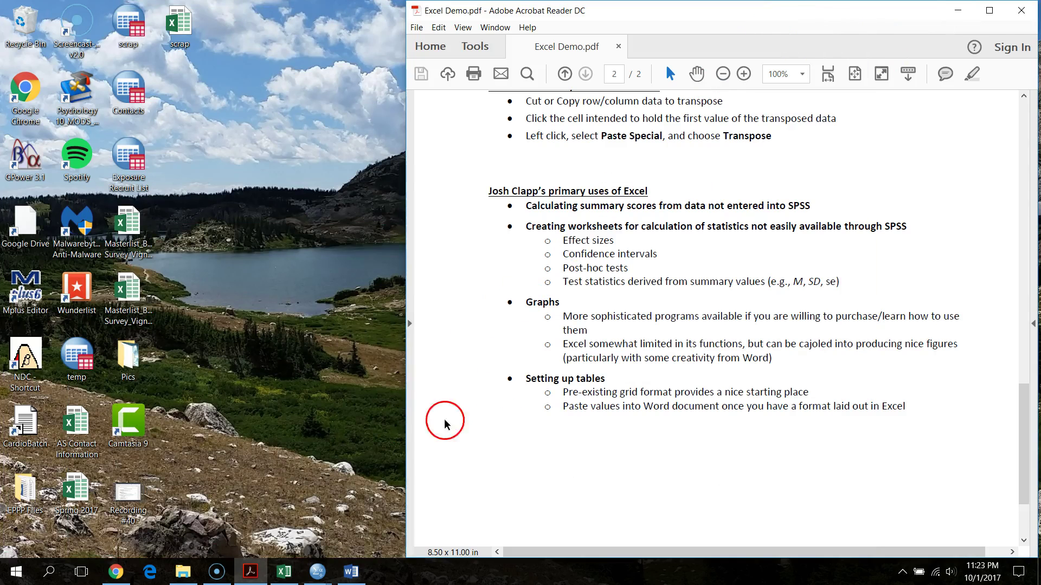
Display the workbook's Demo sheet in Excel and review the Excel Demo PDF notes from the end back to the first page.
click(284, 499)
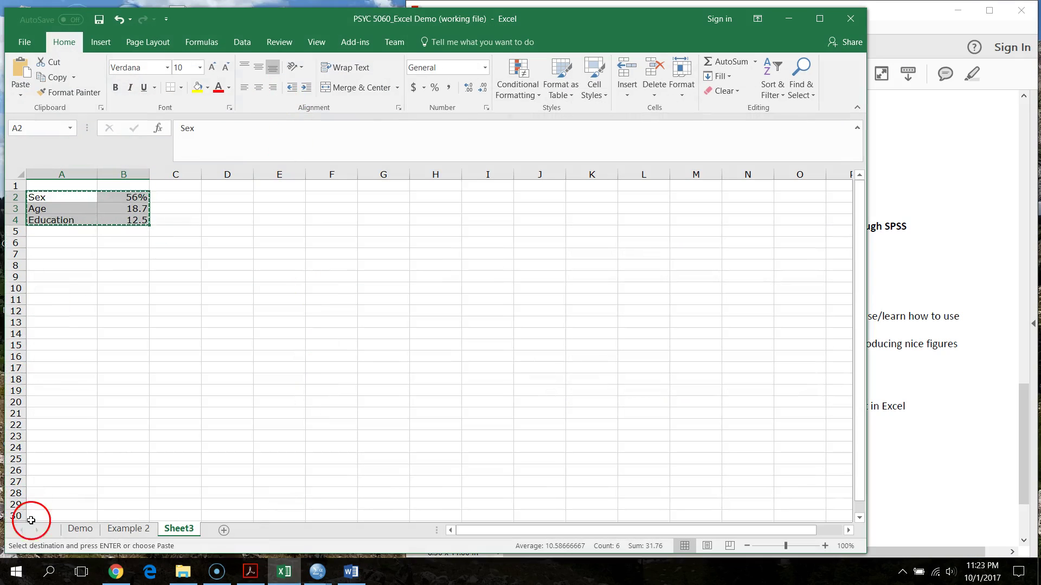
click(80, 528)
click(916, 383)
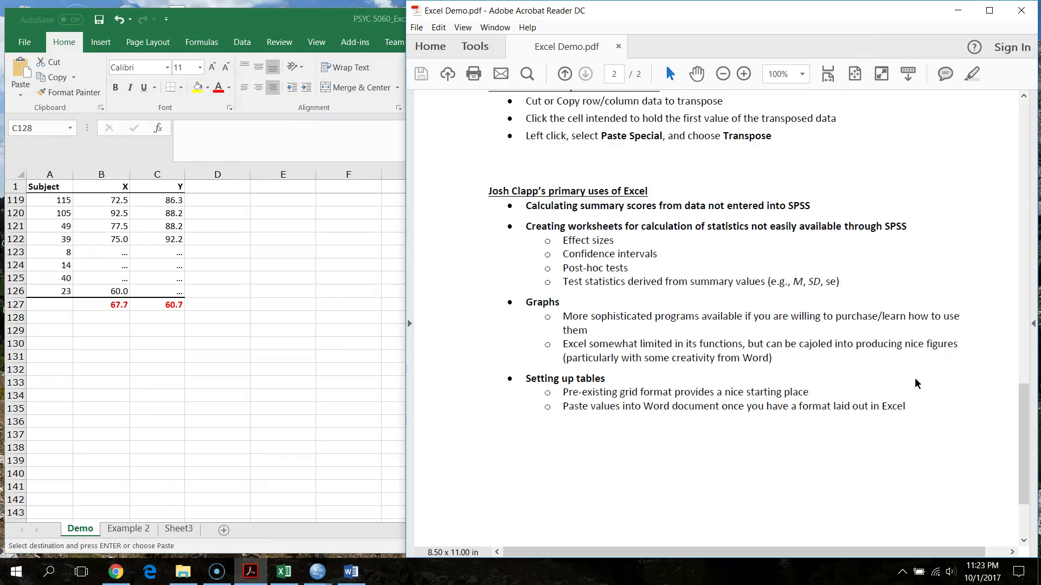
scroll(600, 420, down, 1)
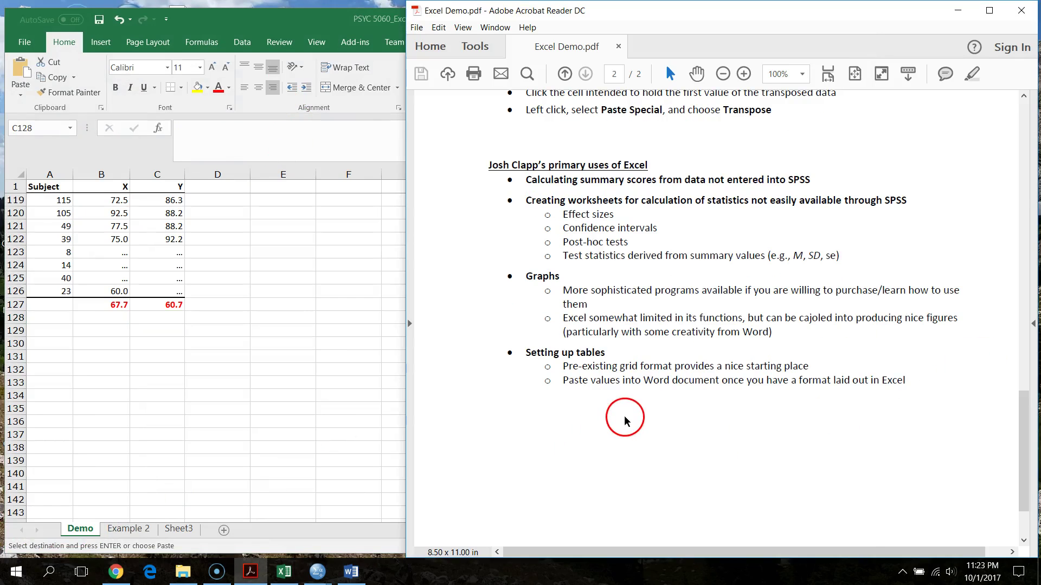
scroll(624, 420, up, 20)
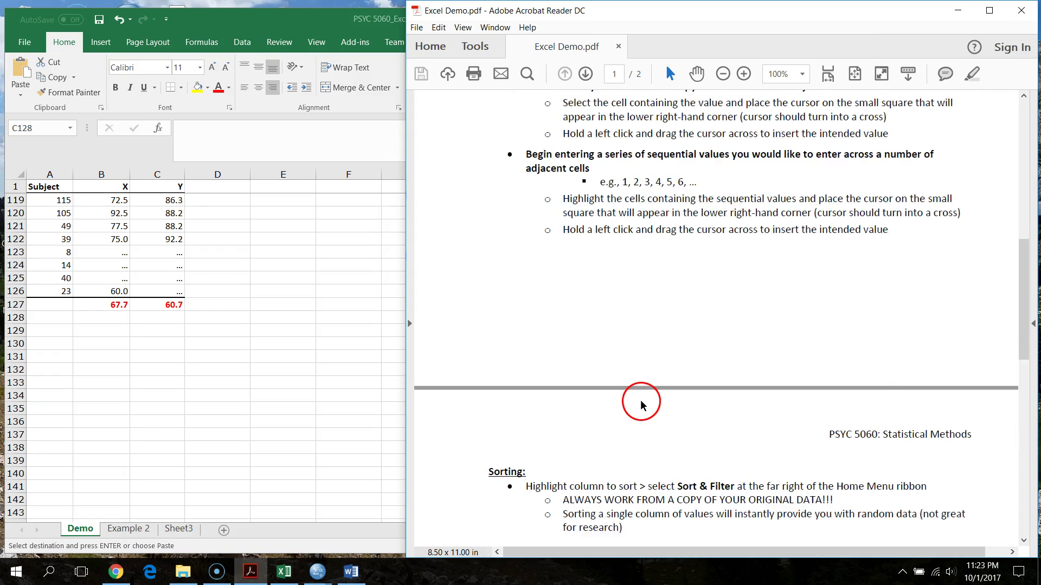
scroll(641, 404, up, 20)
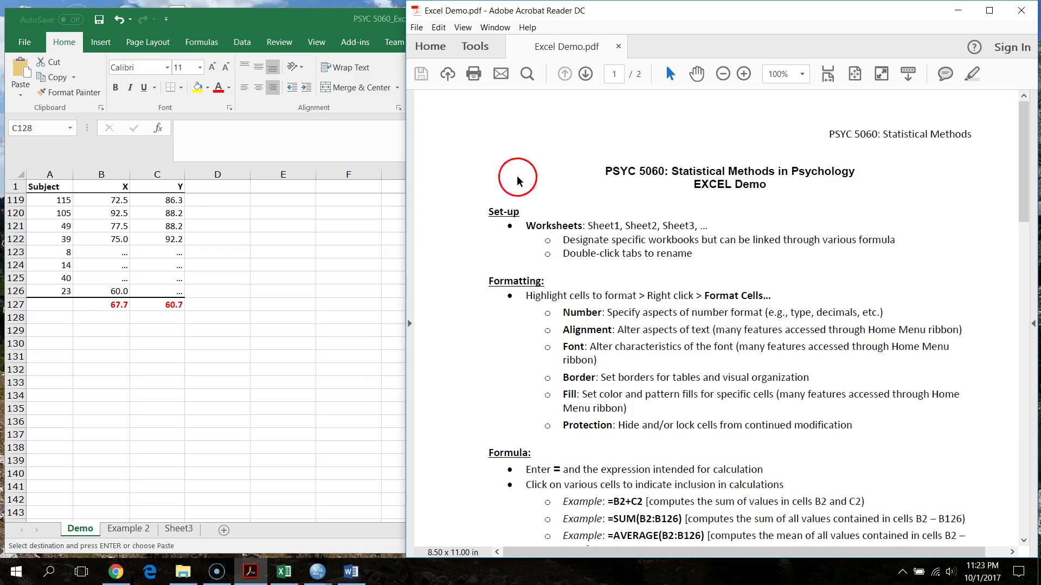
Return to Excel and rename the X and Y column headers in B1 and C1 as Exam1 and Exam2.
click(192, 360)
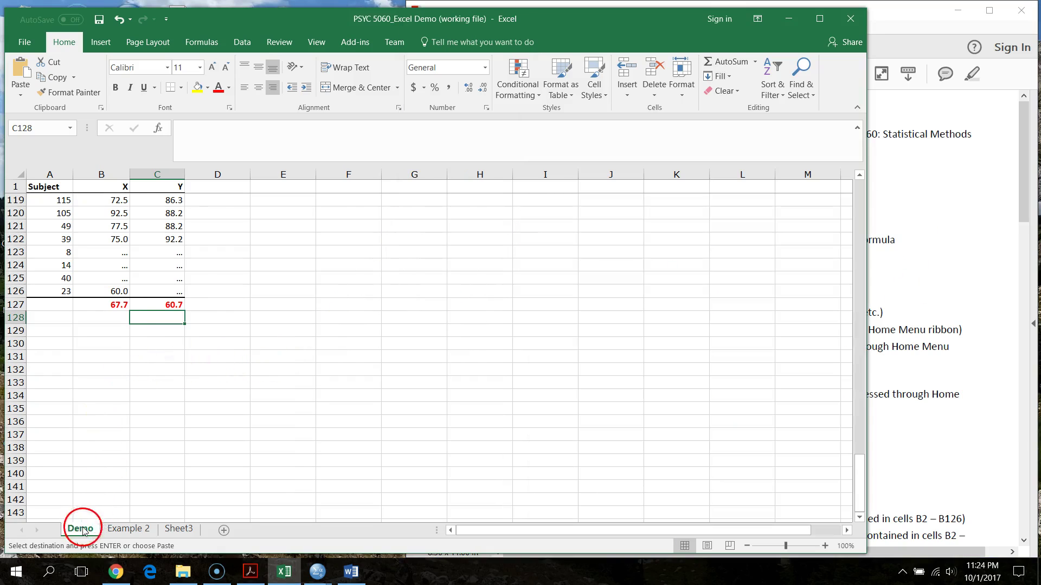
click(105, 432)
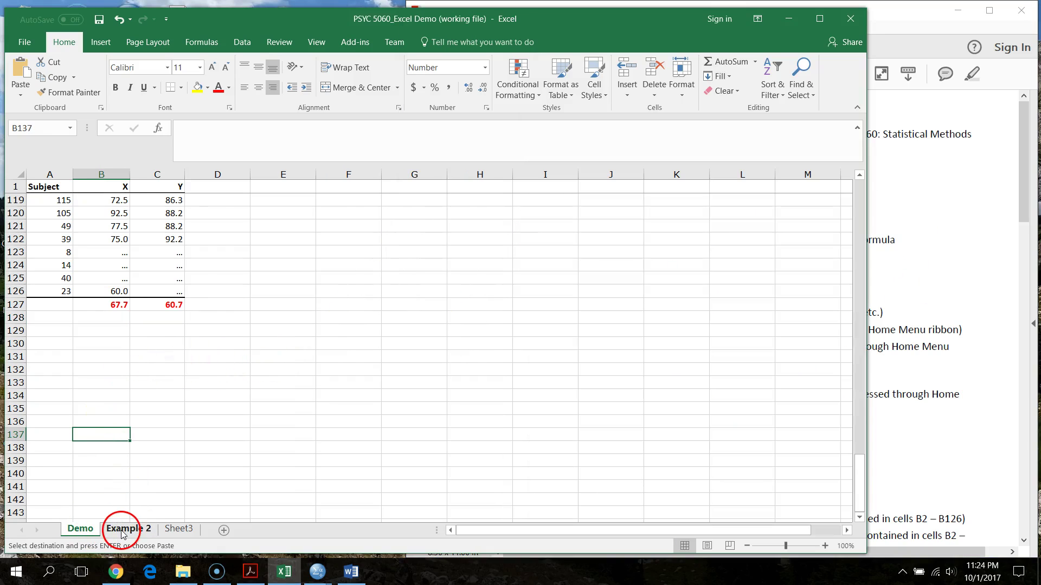
scroll(152, 410, up, 20)
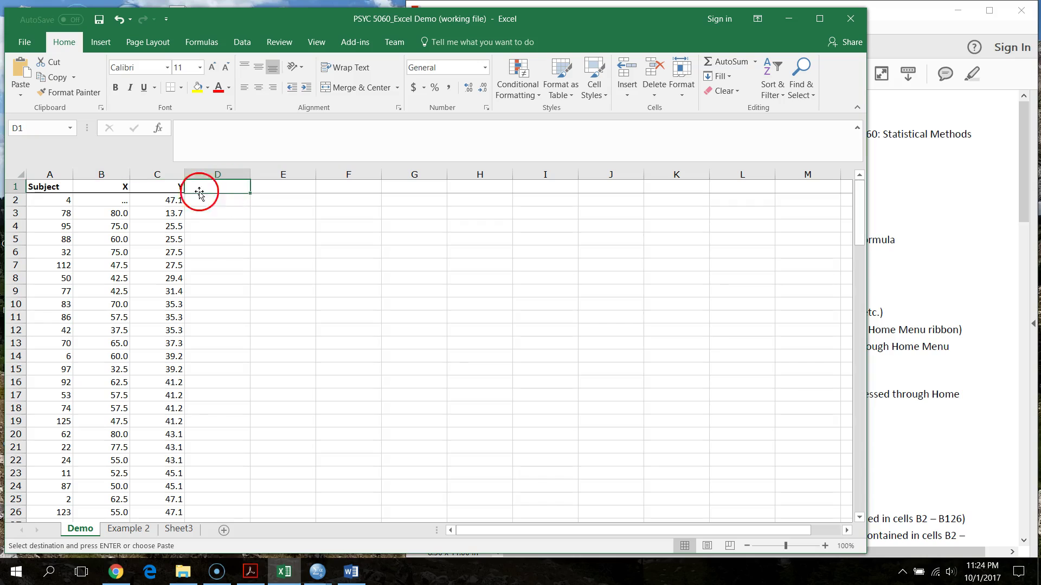
click(111, 186)
text(Exam1)
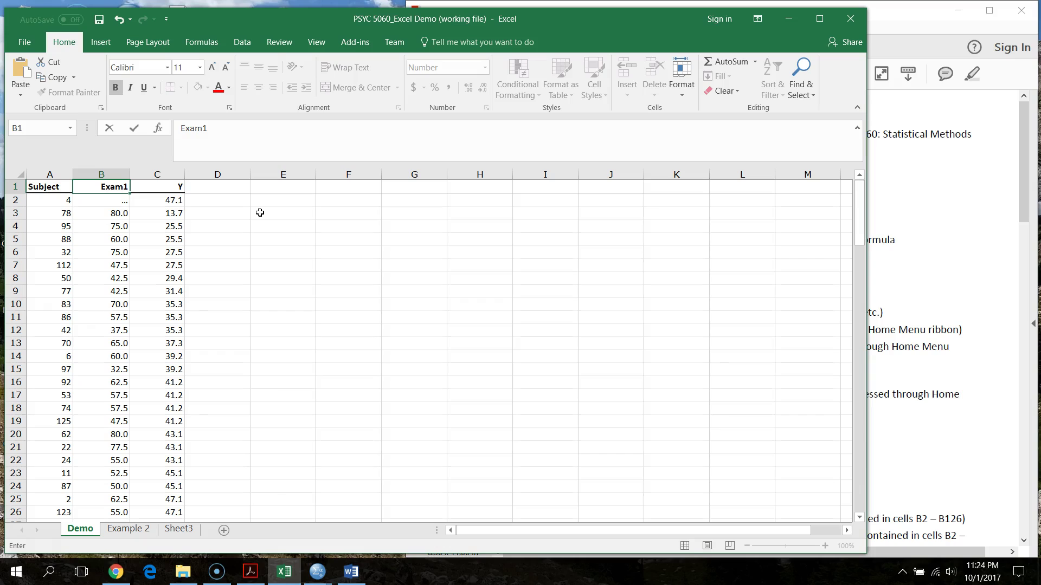
key(Tab)
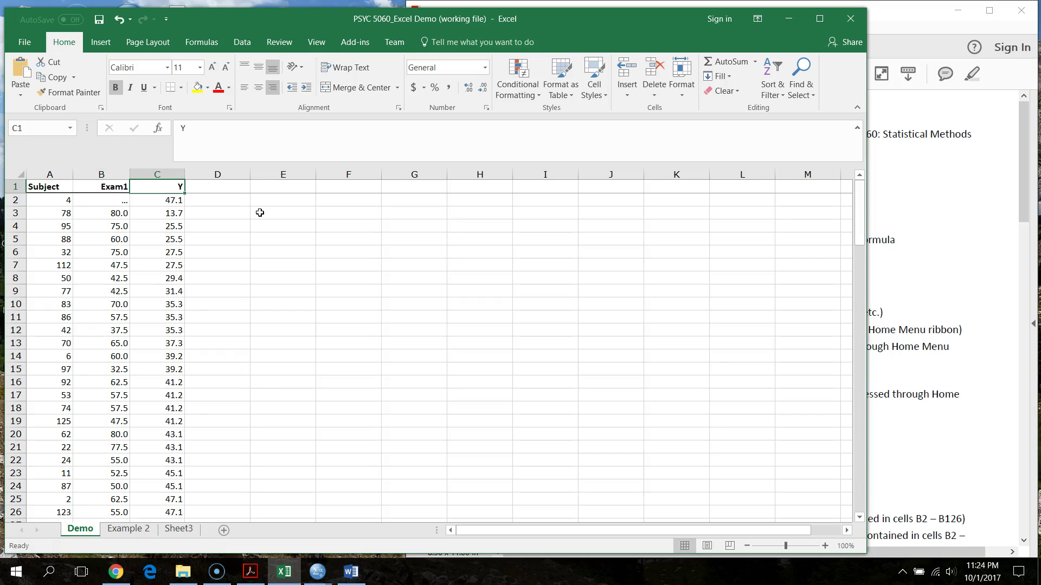
text(E)
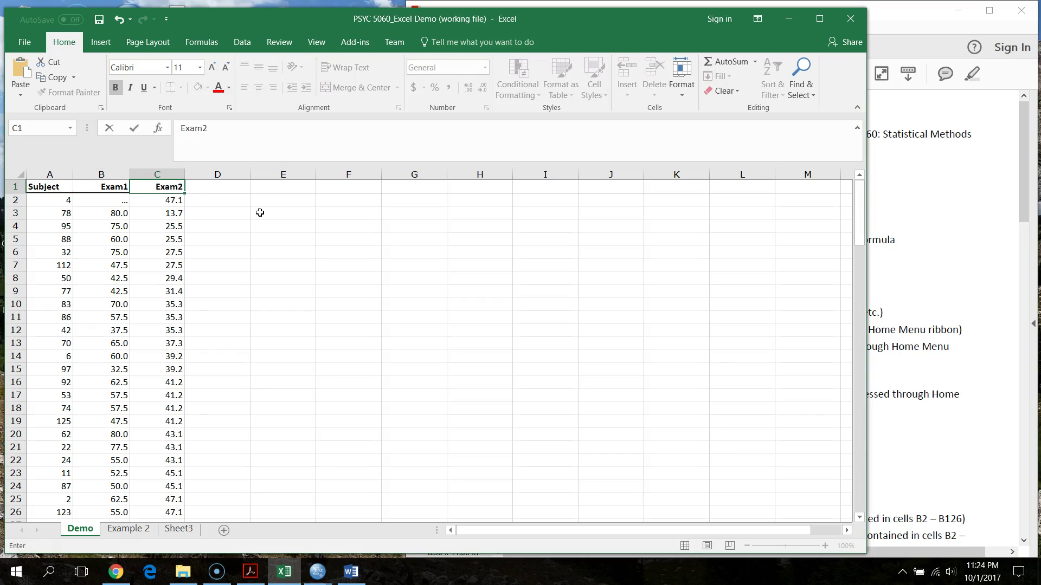
text(xam2)
key(Tab)
Average the two exam scores in D2 with =AVERAGE(B2:C2) and fill the formula down through D126.
key(Down)
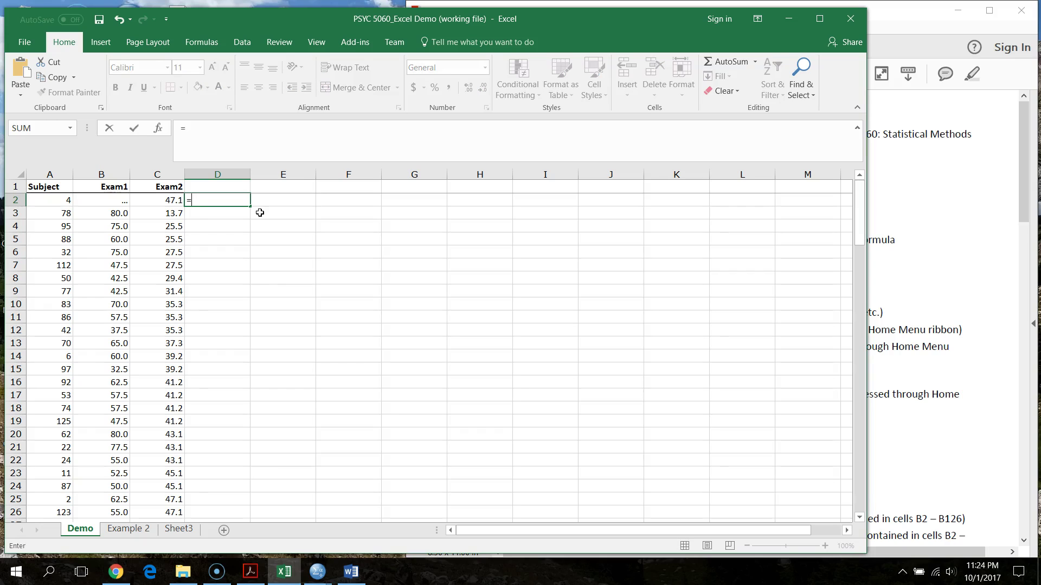
text(=AVERAGE)
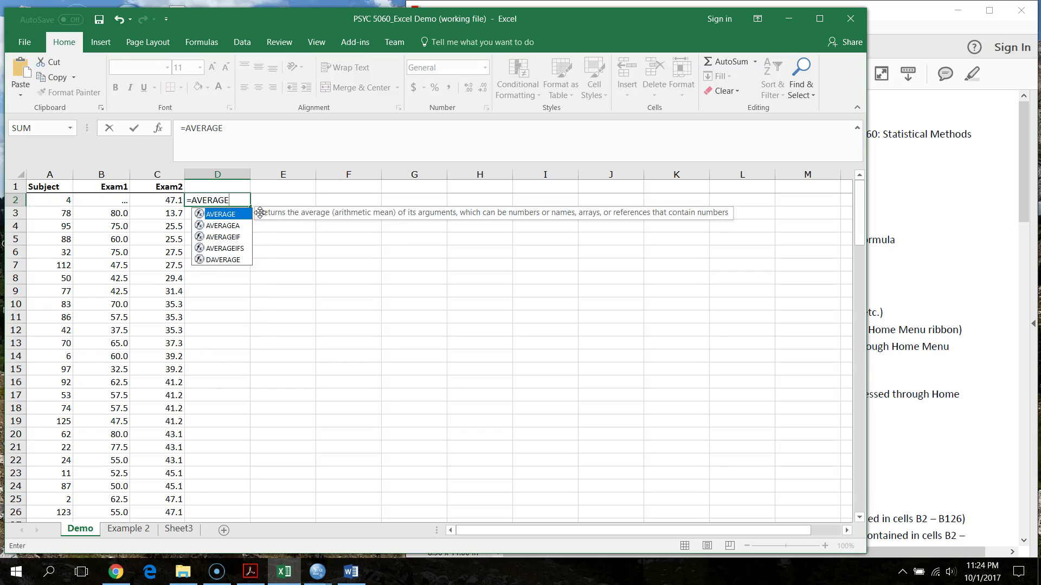
key(Tab)
drag(121, 200, 147, 199)
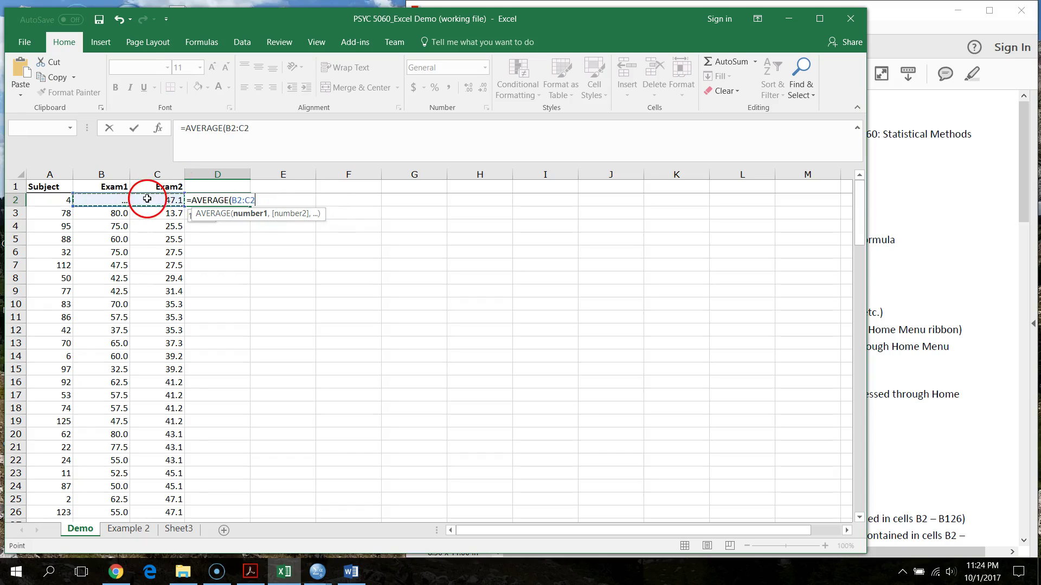
key(Return)
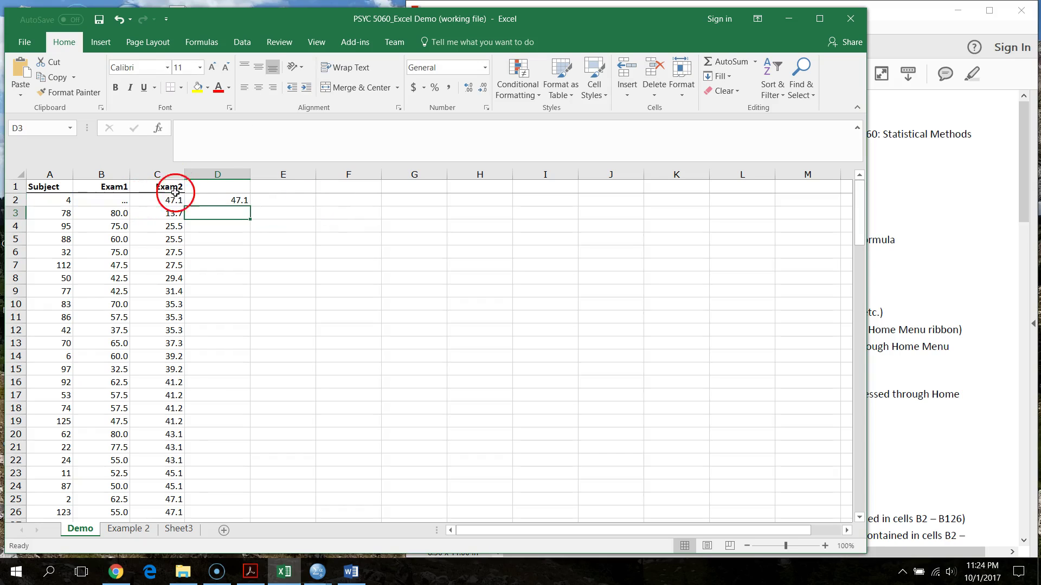
click(235, 201)
drag(251, 212, 233, 487)
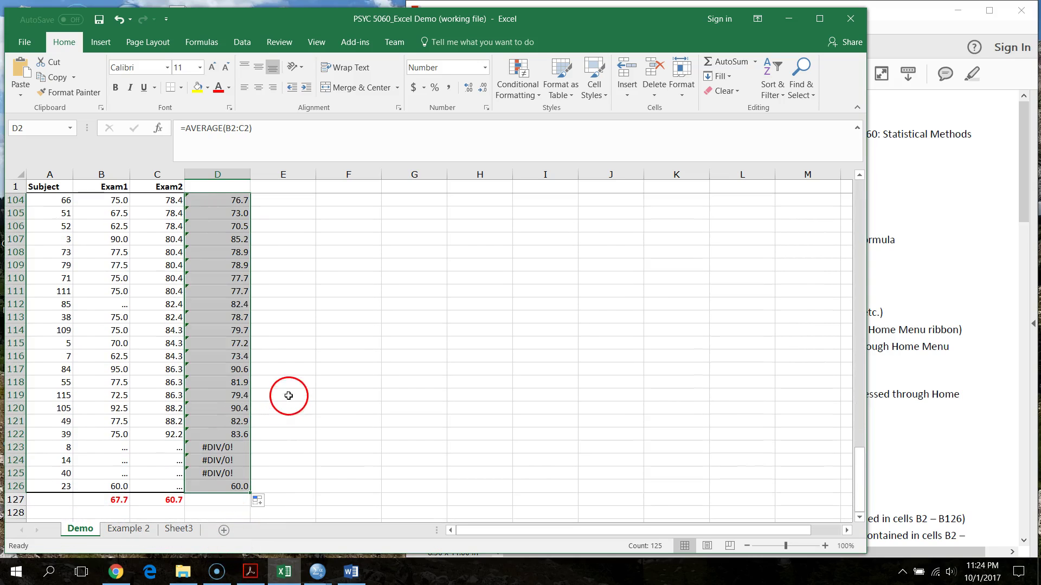
Make column D bold and enter the header Average in cell D1.
scroll(260, 373, up, 20)
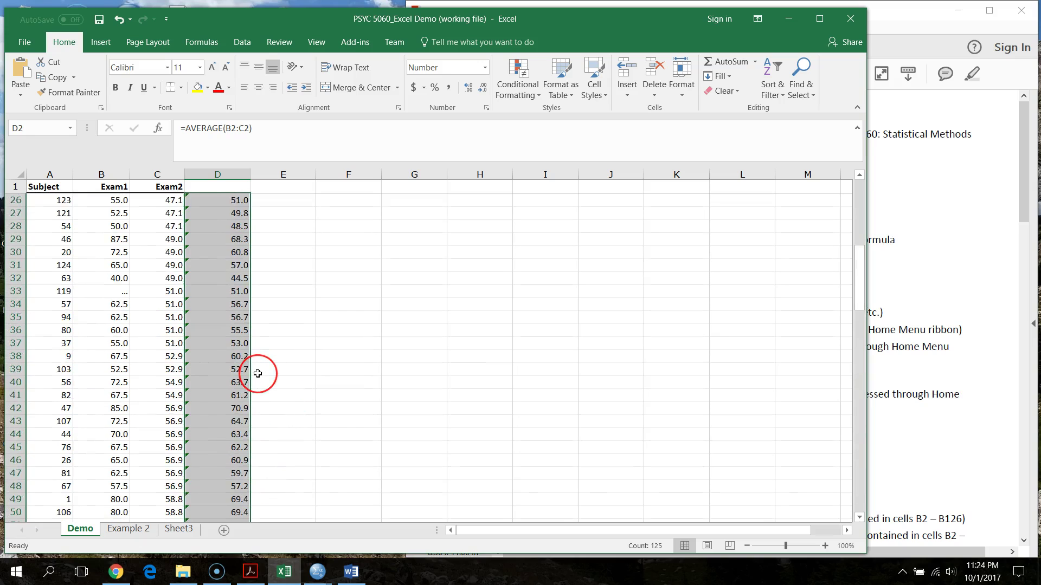
scroll(259, 374, up, 8)
click(243, 169)
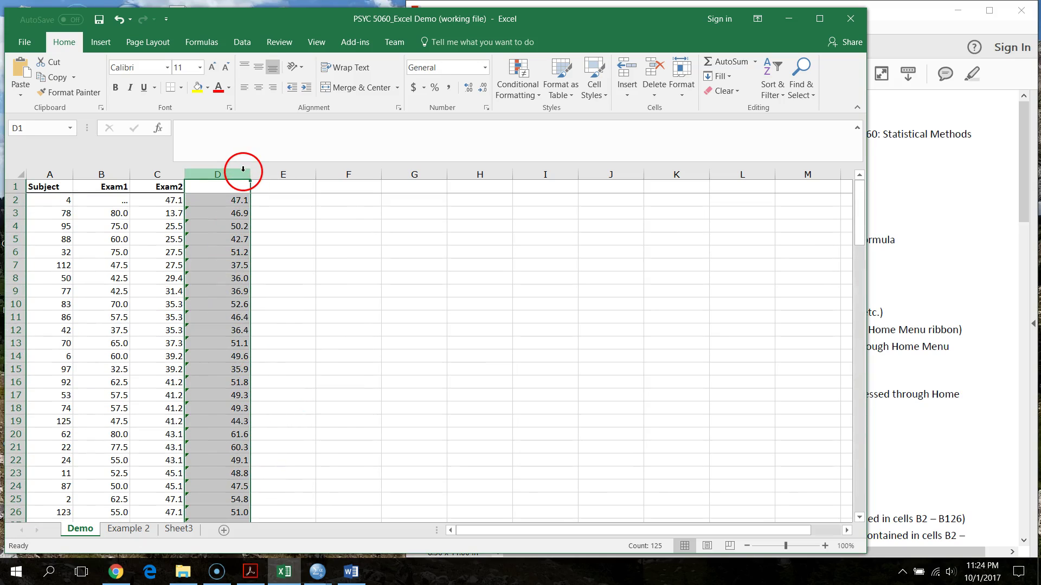
key(ctrl+b)
click(217, 184)
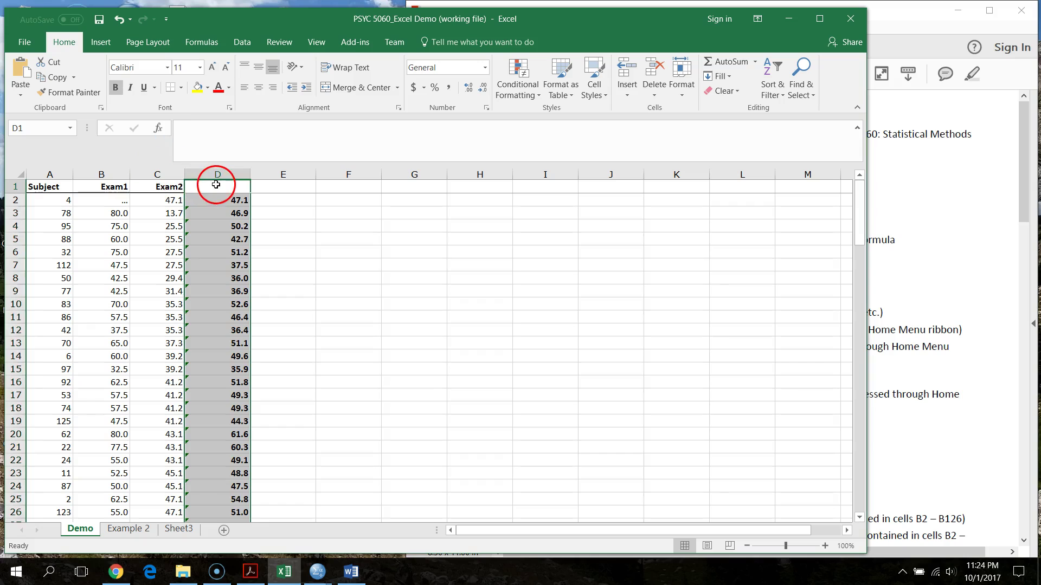
text(Average)
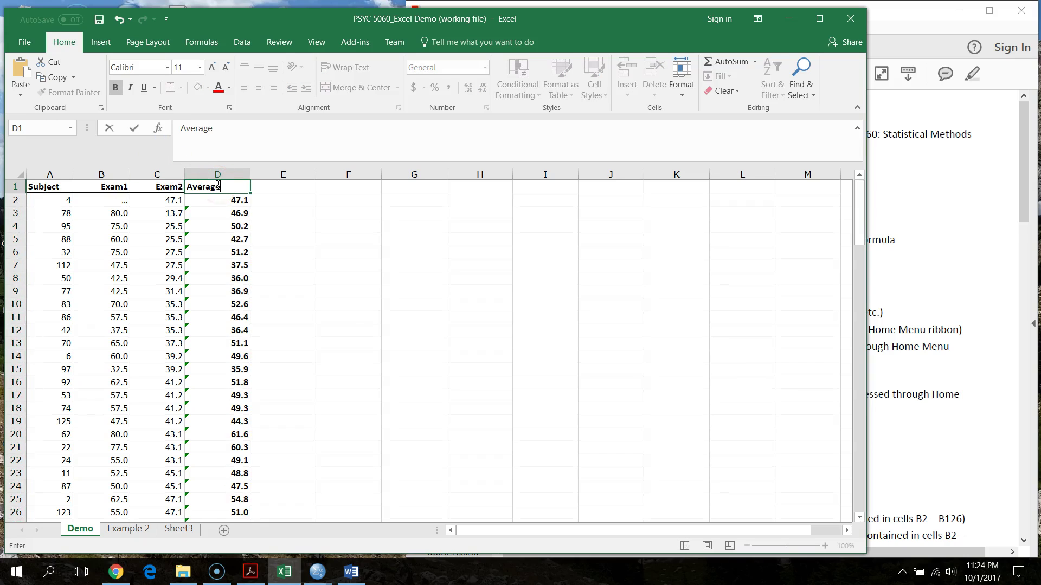
click(339, 313)
Right-align the Average header in cell D1.
click(217, 175)
click(217, 187)
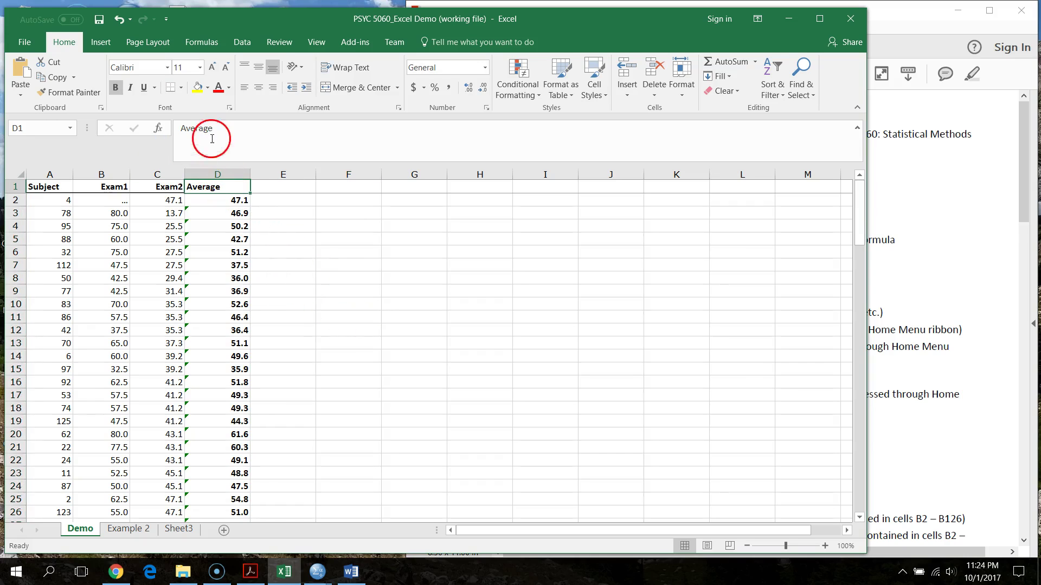
click(272, 87)
click(322, 227)
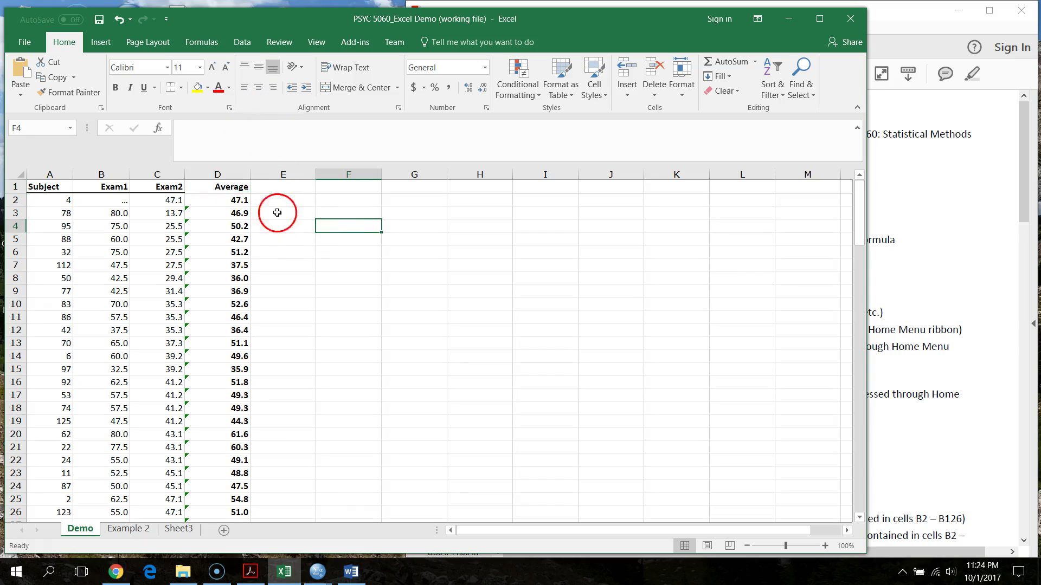
Change the font color of the whole Average column to red.
click(215, 175)
click(219, 87)
click(332, 277)
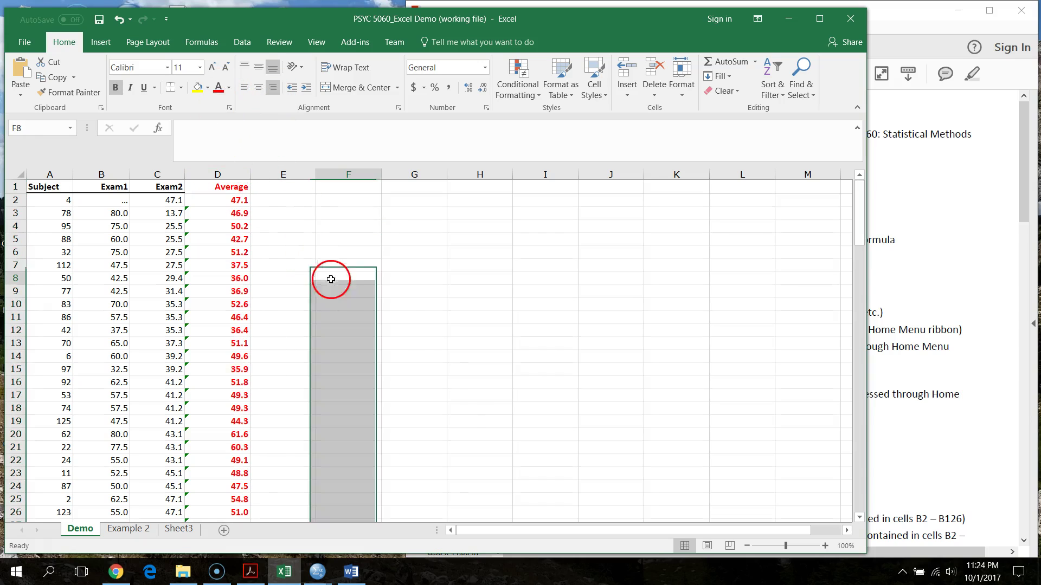
Examine the Average results in the last rows for subjects with missing exam scores, and return to cell E2 near the sheet's start.
scroll(479, 414, down, 20)
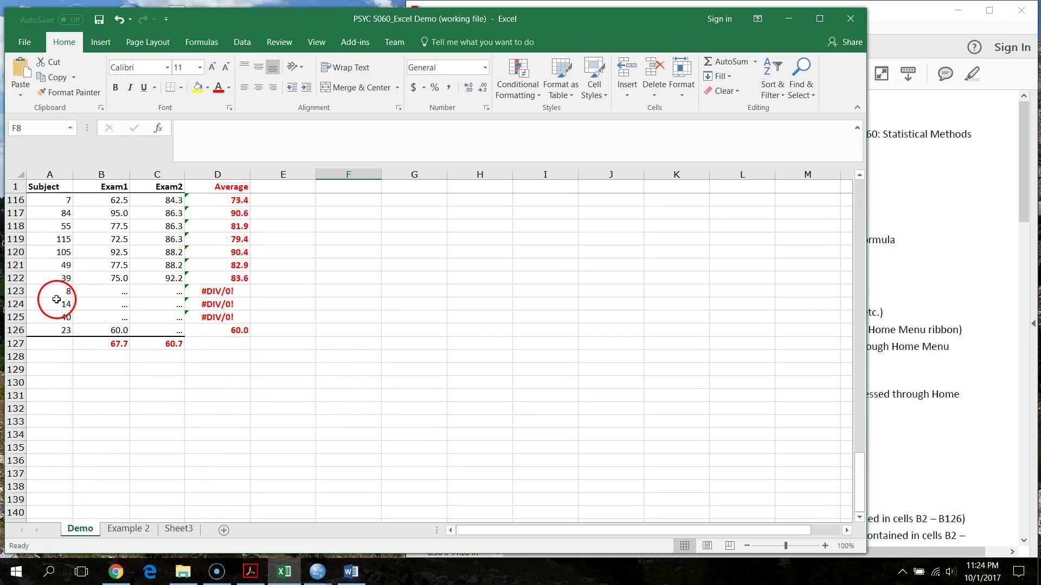
drag(861, 481, 849, 201)
scroll(380, 428, up, 8)
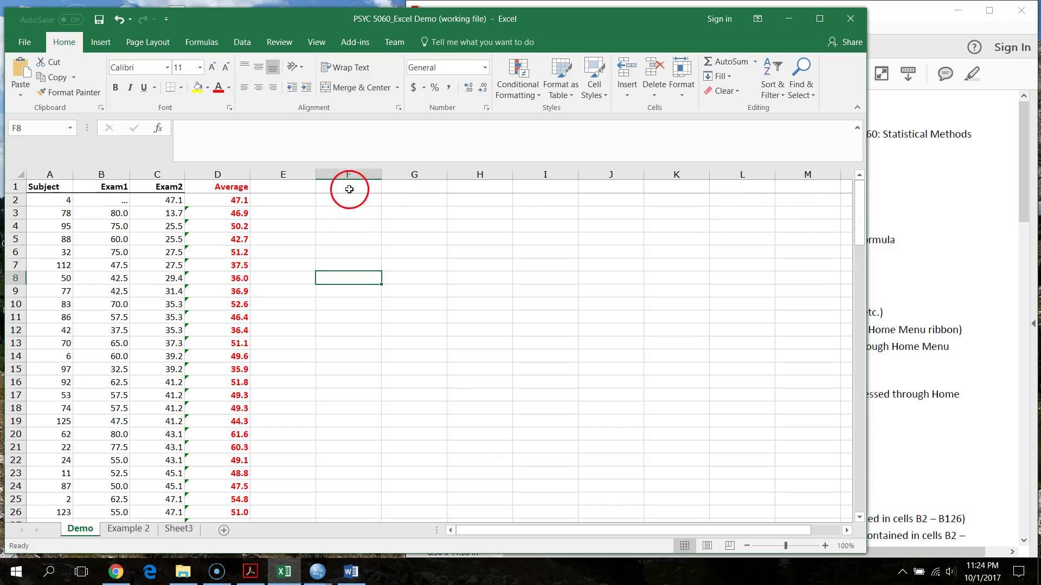
click(304, 203)
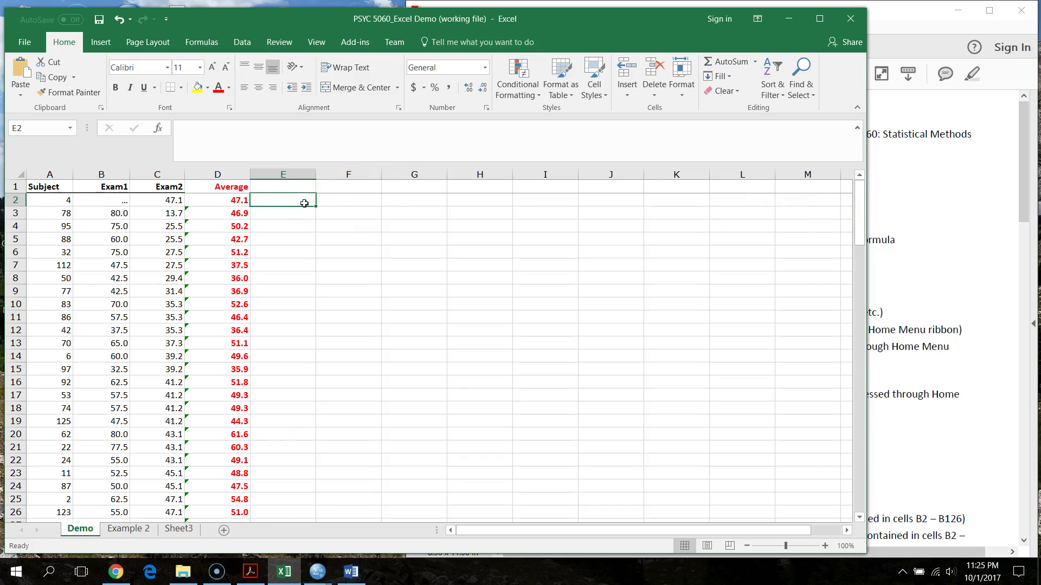